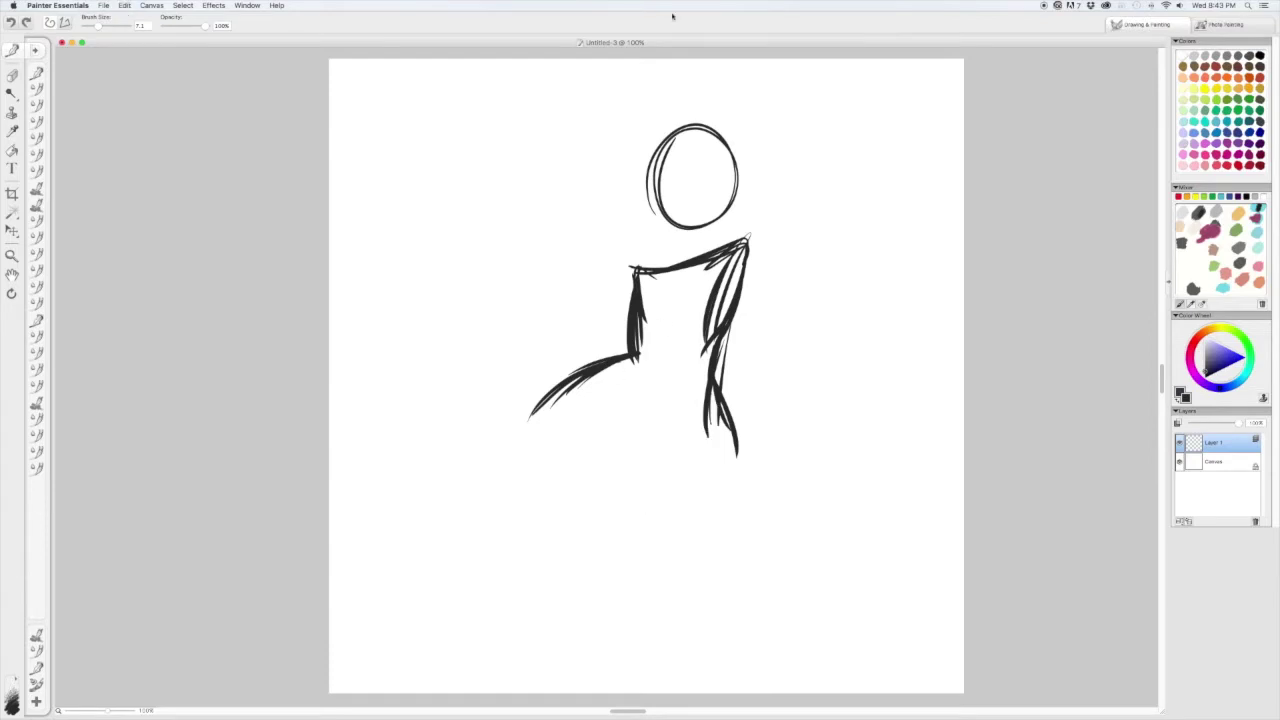
# - Rough in the hips, the raised bent leg and its foot below the torso with dark strokes
pyautogui.moveTo(716, 392); pyautogui.dragTo(672, 492)
pyautogui.moveTo(628, 420); pyautogui.dragTo(650, 425)
pyautogui.moveTo(614, 366); pyautogui.dragTo(572, 455)
pyautogui.moveTo(626, 410)
pyautogui.mouseDown()
pyautogui.moveTo(652, 400)
pyautogui.moveTo(632, 510)
pyautogui.mouseUp()
pyautogui.moveTo(720, 438); pyautogui.dragTo(735, 525)
pyautogui.moveTo(625, 505); pyautogui.dragTo(725, 515)
pyautogui.moveTo(575, 415); pyautogui.dragTo(608, 505)
pyautogui.moveTo(572, 458); pyautogui.dragTo(548, 488)
pyautogui.press('super+z')
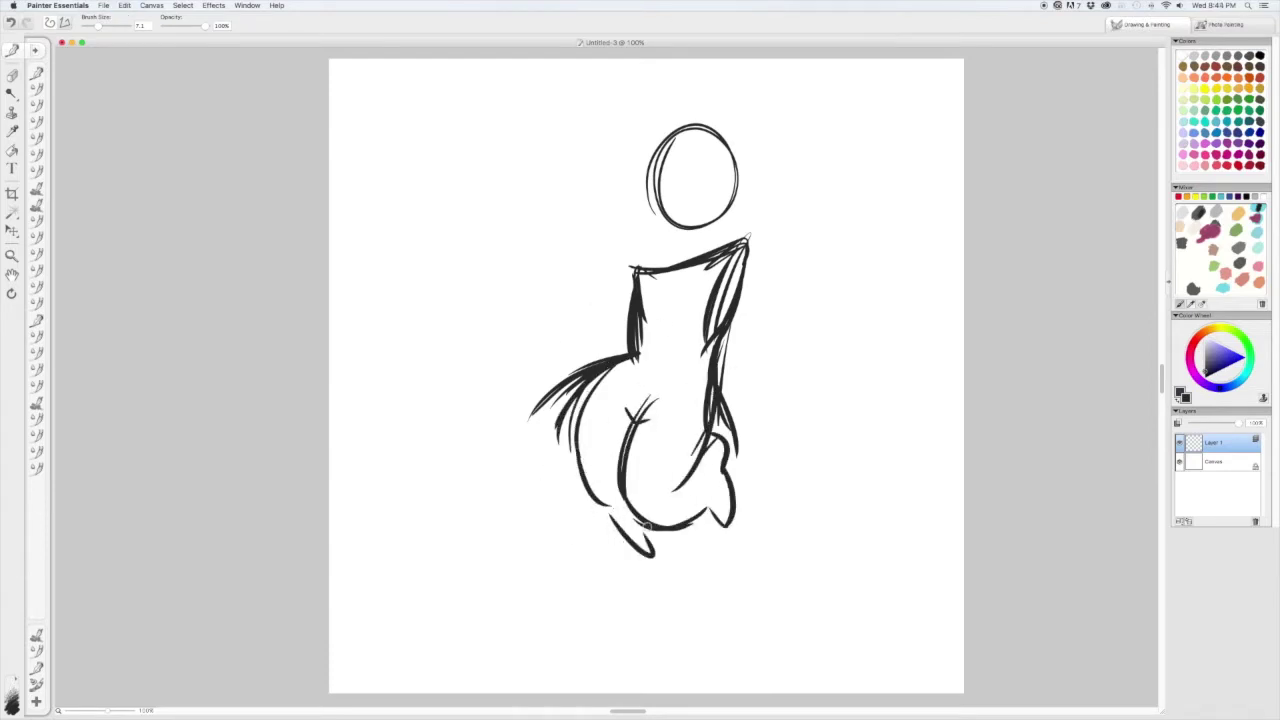
# - Try several versions of the other leg, from the hip down to the foot
pyautogui.moveTo(622, 362); pyautogui.dragTo(578, 466)
pyautogui.moveTo(582, 464); pyautogui.dragTo(508, 536)
pyautogui.moveTo(628, 510); pyautogui.dragTo(542, 545)
pyautogui.press('super+z')
pyautogui.press('super+z')
pyautogui.press('super+z')
pyautogui.moveTo(574, 470); pyautogui.dragTo(560, 578)
pyautogui.moveTo(626, 506); pyautogui.dragTo(580, 568)
pyautogui.moveTo(532, 548); pyautogui.dragTo(562, 576)
pyautogui.press('super+z')
pyautogui.moveTo(620, 370); pyautogui.dragTo(566, 576)
pyautogui.moveTo(626, 504); pyautogui.dragTo(580, 598)
pyautogui.moveTo(538, 552); pyautogui.dragTo(562, 586)
pyautogui.press('super+z')
pyautogui.press('super+z')
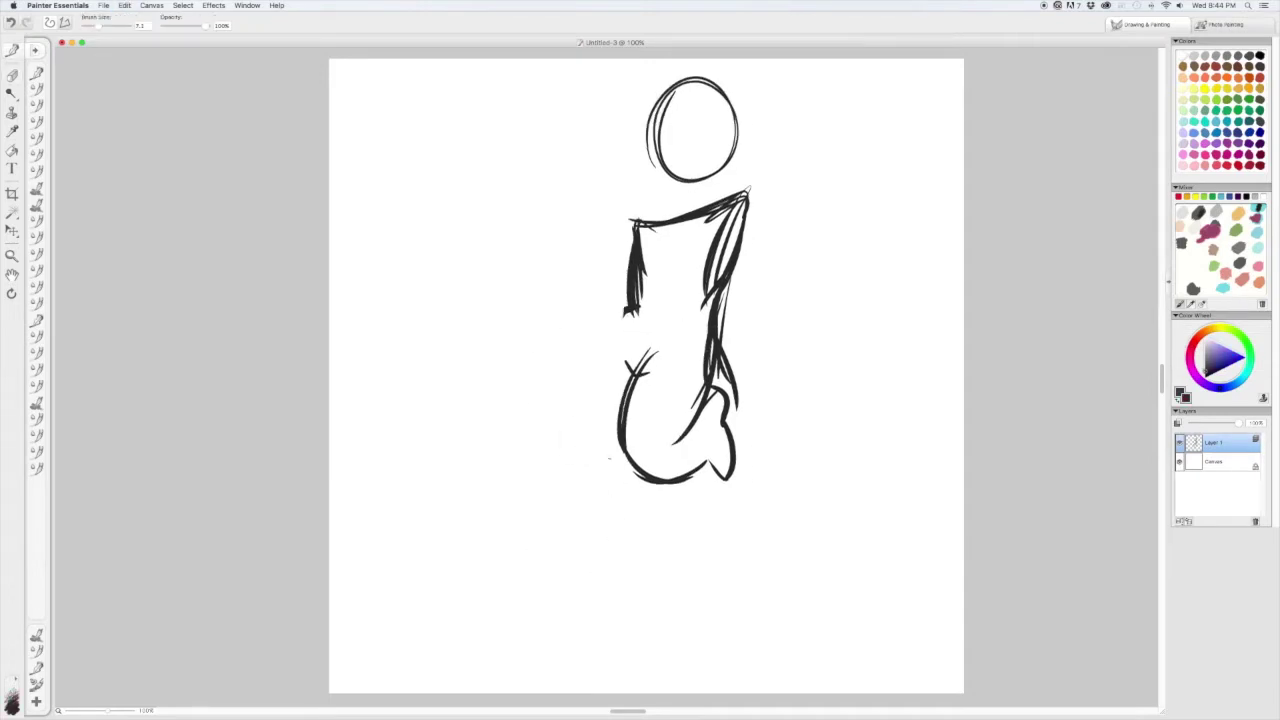
# - Sketch the standing leg from the hip down to the foot, reworking its contour strokes
pyautogui.moveTo(628, 298)
pyautogui.mouseDown()
pyautogui.moveTo(516, 420)
pyautogui.moveTo(462, 520)
pyautogui.moveTo(584, 500)
pyautogui.moveTo(572, 440)
pyautogui.mouseUp()
pyautogui.press('super+z')
pyautogui.moveTo(590, 375); pyautogui.dragTo(616, 564)
pyautogui.moveTo(656, 455); pyautogui.dragTo(628, 568)
pyautogui.press('super+z')
pyautogui.moveTo(582, 455); pyautogui.dragTo(612, 552)
pyautogui.press('super+z')
pyautogui.moveTo(640, 470); pyautogui.dragTo(616, 572)
pyautogui.moveTo(620, 306)
pyautogui.mouseDown()
pyautogui.moveTo(584, 478)
pyautogui.moveTo(652, 552)
pyautogui.mouseUp()
pyautogui.press('super+z')
pyautogui.press('super+z')
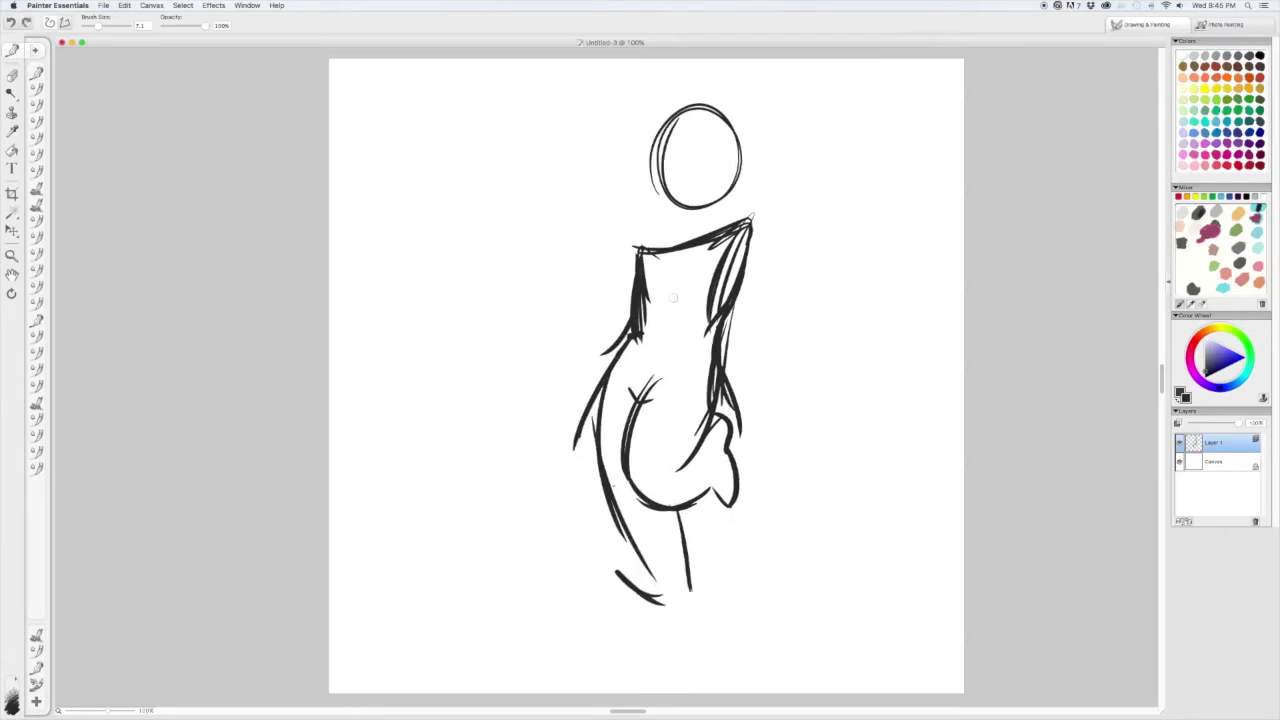
# - Sketch a flat ground shadow beneath the figure and strengthen the bent leg and its foot
pyautogui.moveTo(614, 645); pyautogui.dragTo(738, 654)
pyautogui.moveTo(636, 388); pyautogui.dragTo(628, 456)
pyautogui.moveTo(734, 455)
pyautogui.mouseDown()
pyautogui.moveTo(744, 500)
pyautogui.moveTo(712, 532)
pyautogui.mouseUp()
pyautogui.press('super+z')
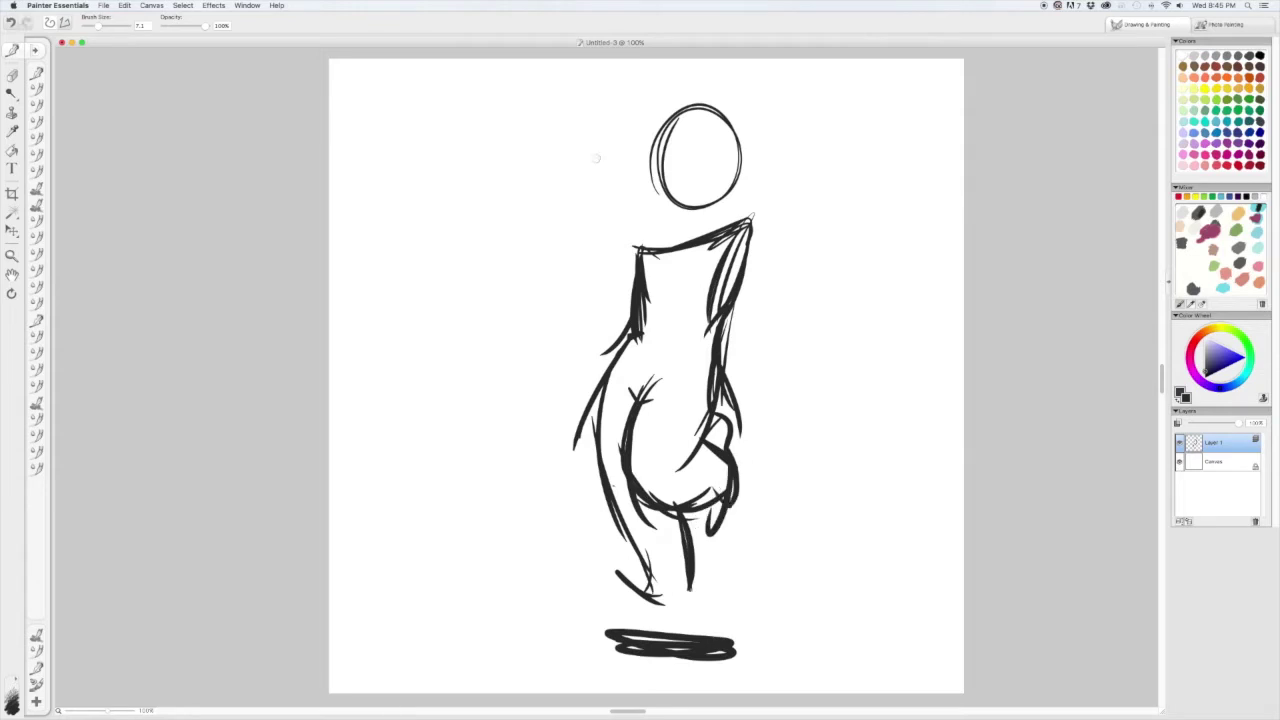
# - Sketch the lowered arm bent at the elbow beside the torso and darken the hip and thigh contours
pyautogui.moveTo(628, 318); pyautogui.dragTo(598, 390)
pyautogui.moveTo(714, 366); pyautogui.dragTo(690, 452)
pyautogui.moveTo(748, 238); pyautogui.dragTo(768, 356)
pyautogui.moveTo(658, 346); pyautogui.dragTo(676, 340)
# - Try out construction lines across the shoulders, chest and torso
pyautogui.moveTo(612, 290)
pyautogui.mouseDown()
pyautogui.moveTo(632, 345)
pyautogui.moveTo(610, 250)
pyautogui.moveTo(748, 226)
pyautogui.mouseUp()
pyautogui.moveTo(728, 262); pyautogui.dragTo(730, 294)
pyautogui.moveTo(730, 236); pyautogui.dragTo(700, 352)
pyautogui.moveTo(650, 256); pyautogui.dragTo(656, 354)
pyautogui.press('super+z')
pyautogui.press('super+z')
pyautogui.press('super+z')
pyautogui.press('super+z')
pyautogui.press('super+z')
pyautogui.press('super+z')
# - Sketch the other arm raised and bent at the elbow, with its hand beside the head
pyautogui.moveTo(640, 255); pyautogui.dragTo(600, 370)
pyautogui.moveTo(614, 128)
pyautogui.mouseDown()
pyautogui.moveTo(630, 250)
pyautogui.moveTo(608, 172)
pyautogui.moveTo(635, 258)
pyautogui.mouseUp()
pyautogui.press('super+z')
pyautogui.press('super+z')
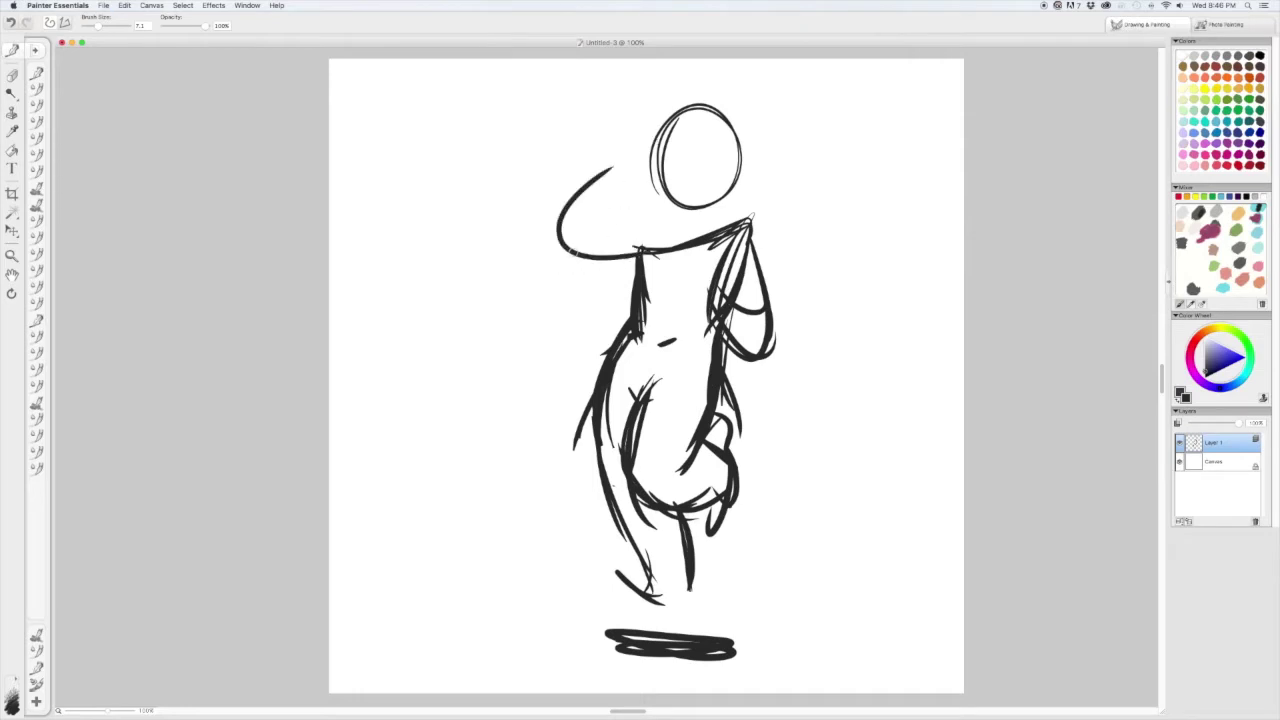
pyautogui.press('super+z')
pyautogui.moveTo(614, 170); pyautogui.dragTo(626, 134)
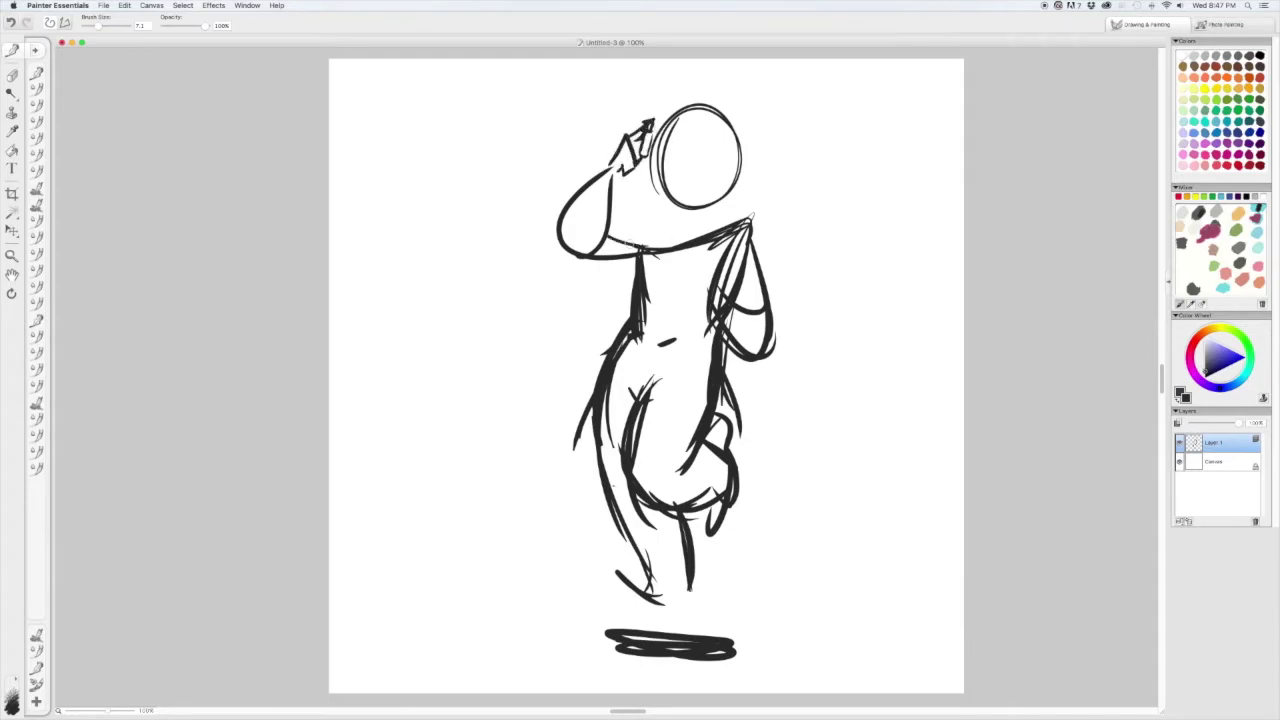
# - Sketch the clothing with a sleeve underside, a diagonal belt across the waist and a curved tunic hem
pyautogui.moveTo(553, 237); pyautogui.dragTo(640, 258)
pyautogui.moveTo(700, 288); pyautogui.dragTo(613, 341)
pyautogui.moveTo(700, 418); pyautogui.dragTo(536, 374)
pyautogui.press('super+z')
pyautogui.moveTo(636, 402)
pyautogui.mouseDown()
pyautogui.moveTo(708, 455)
pyautogui.moveTo(705, 472)
pyautogui.mouseUp()
# - Sketch laced boots on the legs and add curved vertical and horizontal face guidelines to the head
pyautogui.moveTo(624, 516); pyautogui.dragTo(686, 592)
pyautogui.moveTo(664, 528); pyautogui.dragTo(681, 480)
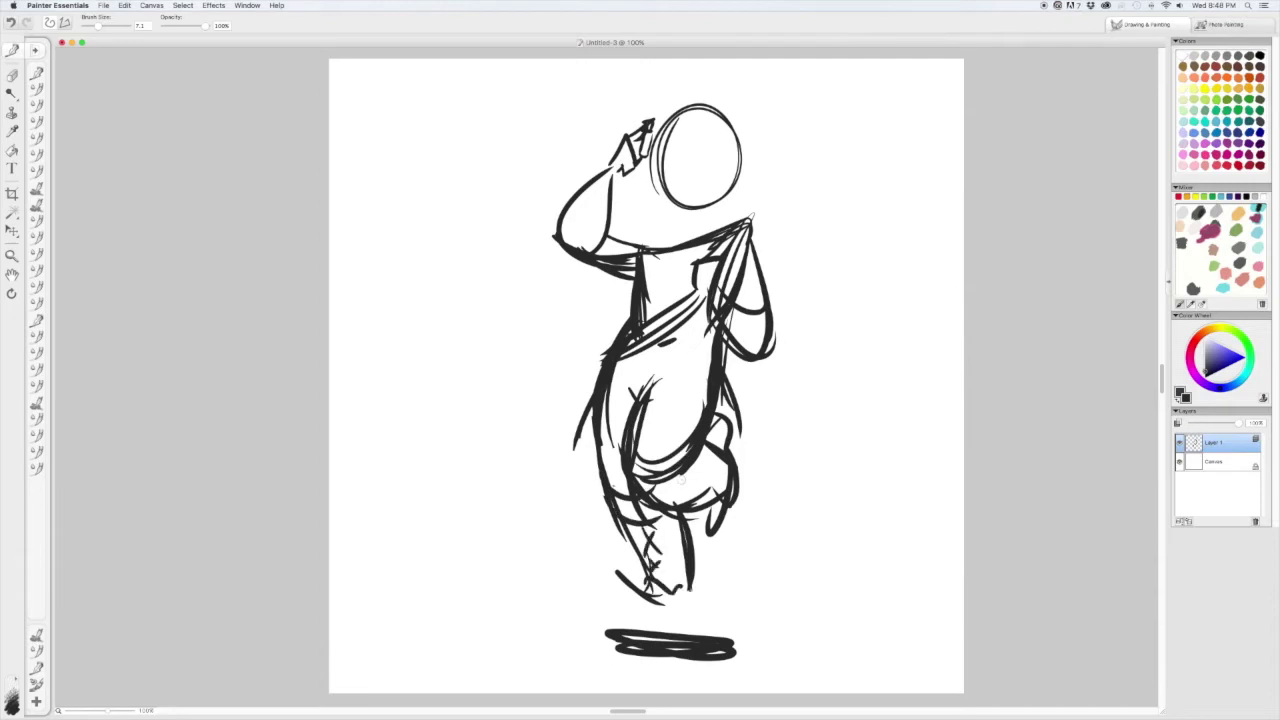
pyautogui.moveTo(688, 575); pyautogui.dragTo(680, 610)
pyautogui.moveTo(686, 97); pyautogui.dragTo(706, 226)
pyautogui.moveTo(656, 190); pyautogui.dragTo(756, 170)
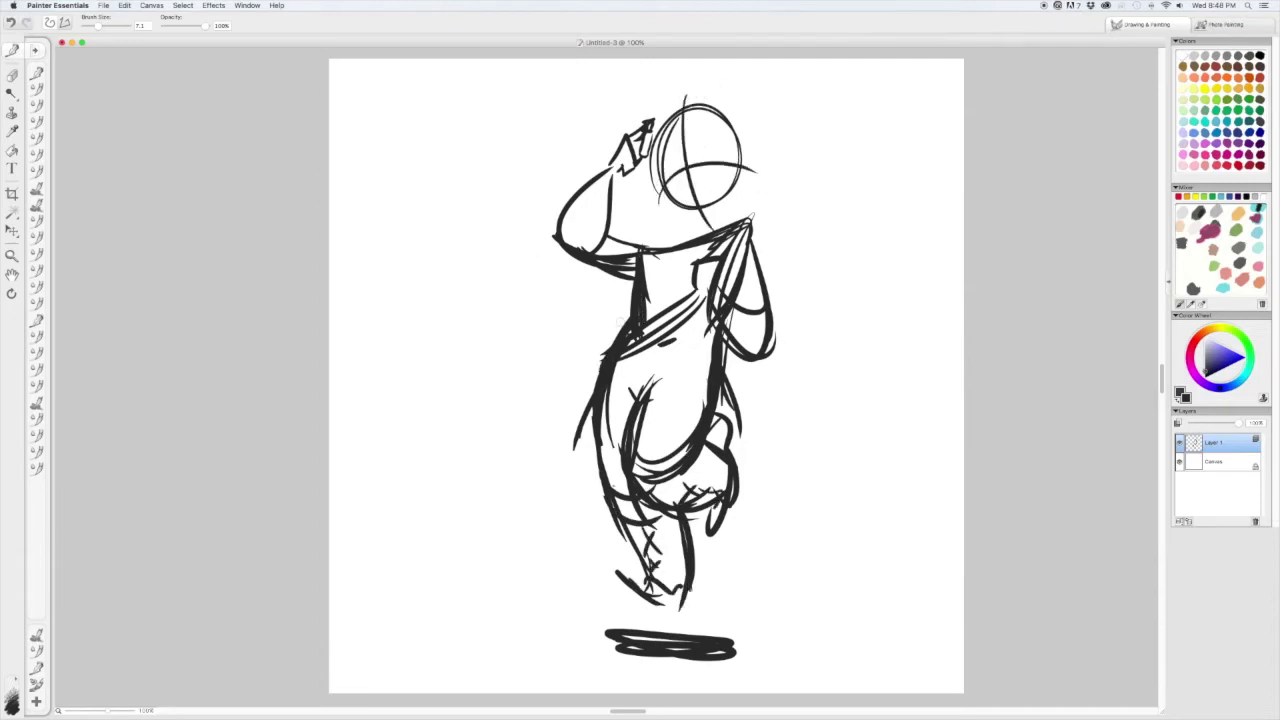
pyautogui.moveTo(616, 360); pyautogui.dragTo(710, 400)
pyautogui.press('super+z')
pyautogui.moveTo(632, 340); pyautogui.dragTo(712, 394)
pyautogui.press('super+z')
# - Sketch a scarf wrapped around the neck between the chin and the shoulders
pyautogui.moveTo(662, 206); pyautogui.dragTo(732, 232)
pyautogui.moveTo(644, 240); pyautogui.dragTo(722, 246)
pyautogui.press('super+z')
pyautogui.moveTo(668, 206)
pyautogui.mouseDown()
pyautogui.moveTo(734, 228)
pyautogui.moveTo(660, 246)
pyautogui.mouseUp()
pyautogui.press('super+z')
pyautogui.moveTo(660, 252); pyautogui.dragTo(720, 246)
# - Sketch the scarf's tail streaming out behind the raised arm and add small pouches along the belt
pyautogui.moveTo(632, 258)
pyautogui.mouseDown()
pyautogui.moveTo(492, 270)
pyautogui.moveTo(528, 312)
pyautogui.mouseUp()
pyautogui.moveTo(528, 300); pyautogui.dragTo(632, 290)
pyautogui.moveTo(720, 322); pyautogui.dragTo(696, 422)
pyautogui.moveTo(648, 296); pyautogui.dragTo(644, 336)
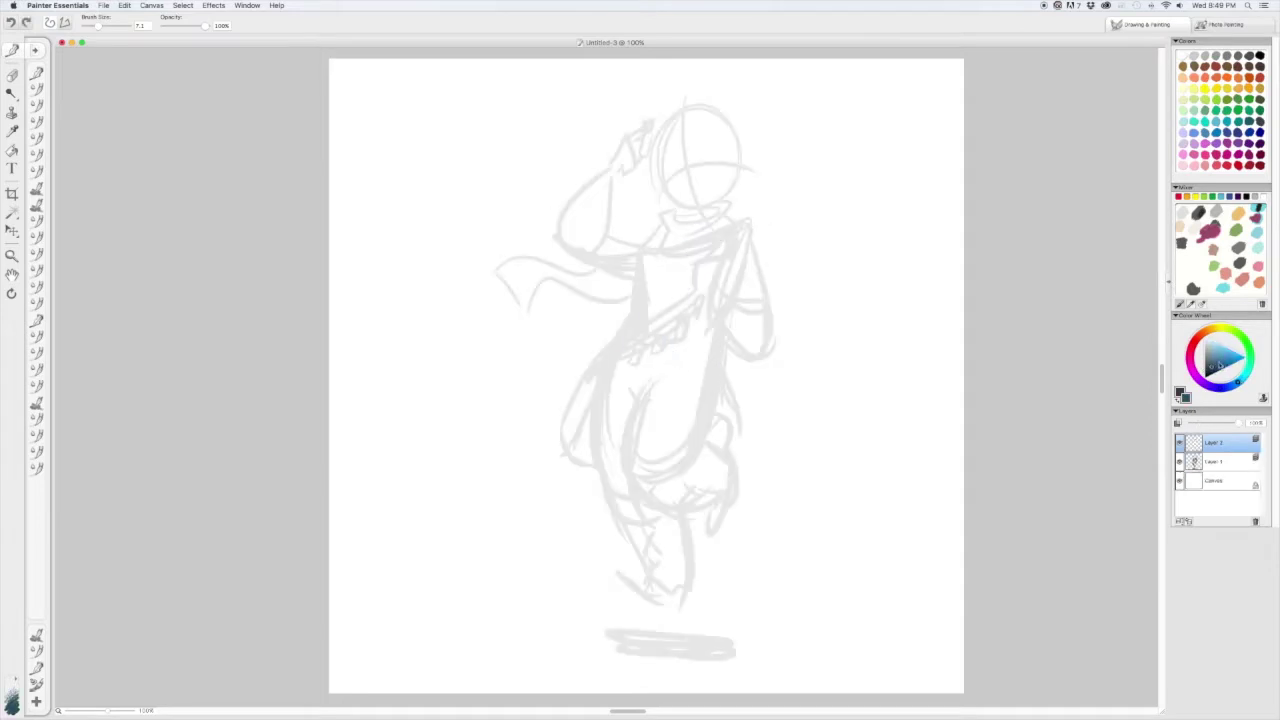
# - Draw the ears, flower earrings, eyebrow, open eye and winking eye in blue over the faded sketch
pyautogui.press('super+plus')
pyautogui.press('super+minus')
pyautogui.press('b')
pyautogui.moveTo(798, 186); pyautogui.dragTo(806, 252)
pyautogui.press('super+z')
pyautogui.moveTo(798, 186); pyautogui.dragTo(807, 250)
pyautogui.press('super+z')
pyautogui.moveTo(650, 240); pyautogui.dragTo(678, 236)
pyautogui.press('super+z')
pyautogui.moveTo(720, 185); pyautogui.dragTo(756, 216)
pyautogui.press('super+z')
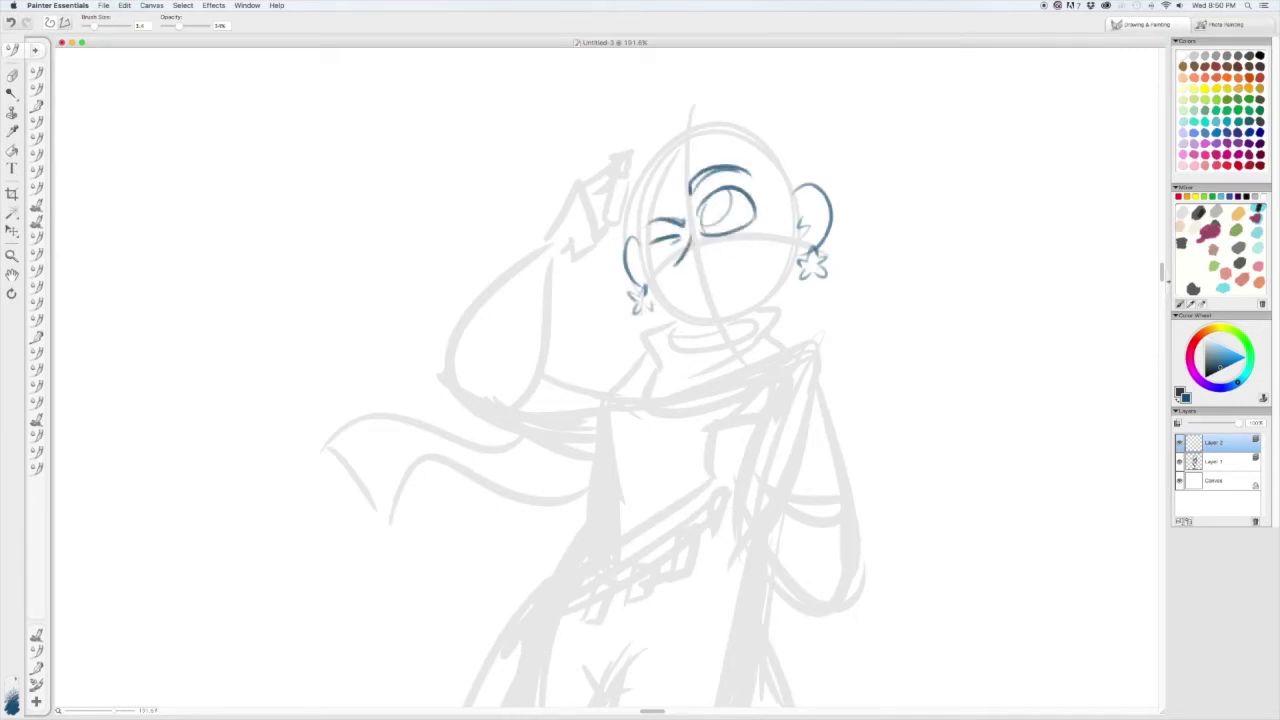
# - Draw the nose, mouth and jawline in blue and reinforce the ear's contour
pyautogui.moveTo(704, 276); pyautogui.dragTo(677, 298)
pyautogui.press('super+z')
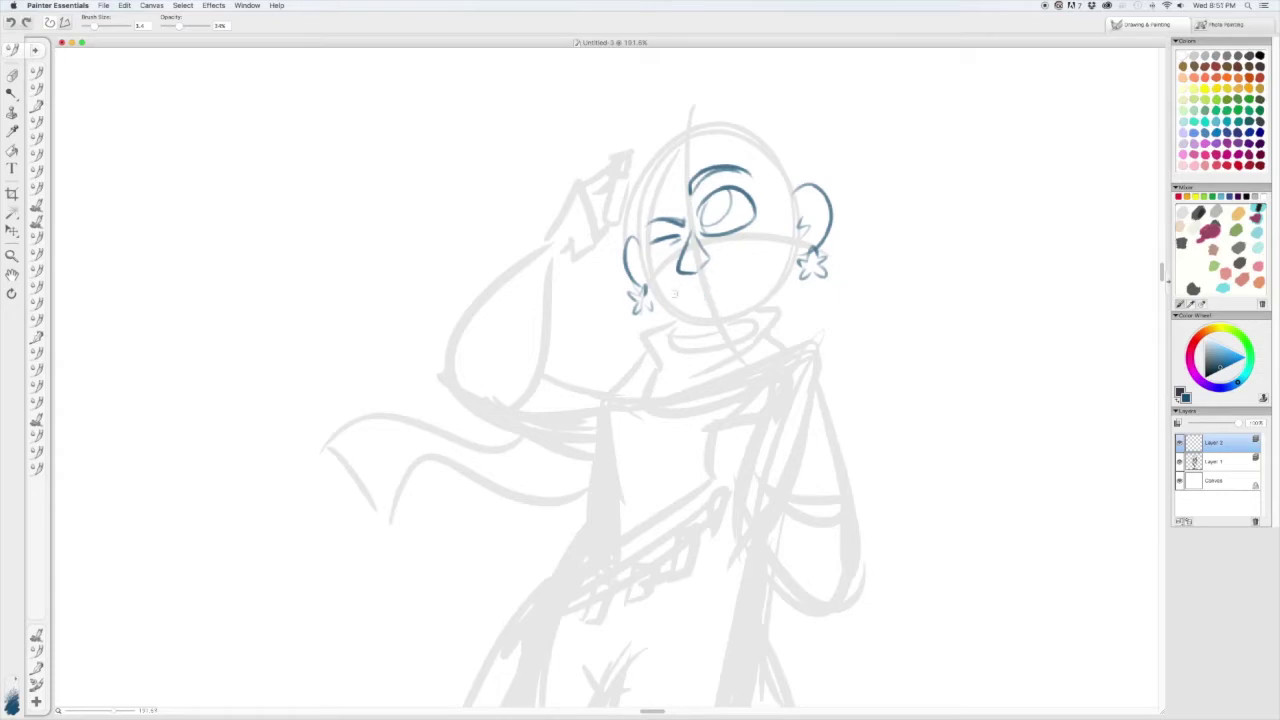
pyautogui.moveTo(650, 252); pyautogui.dragTo(703, 322)
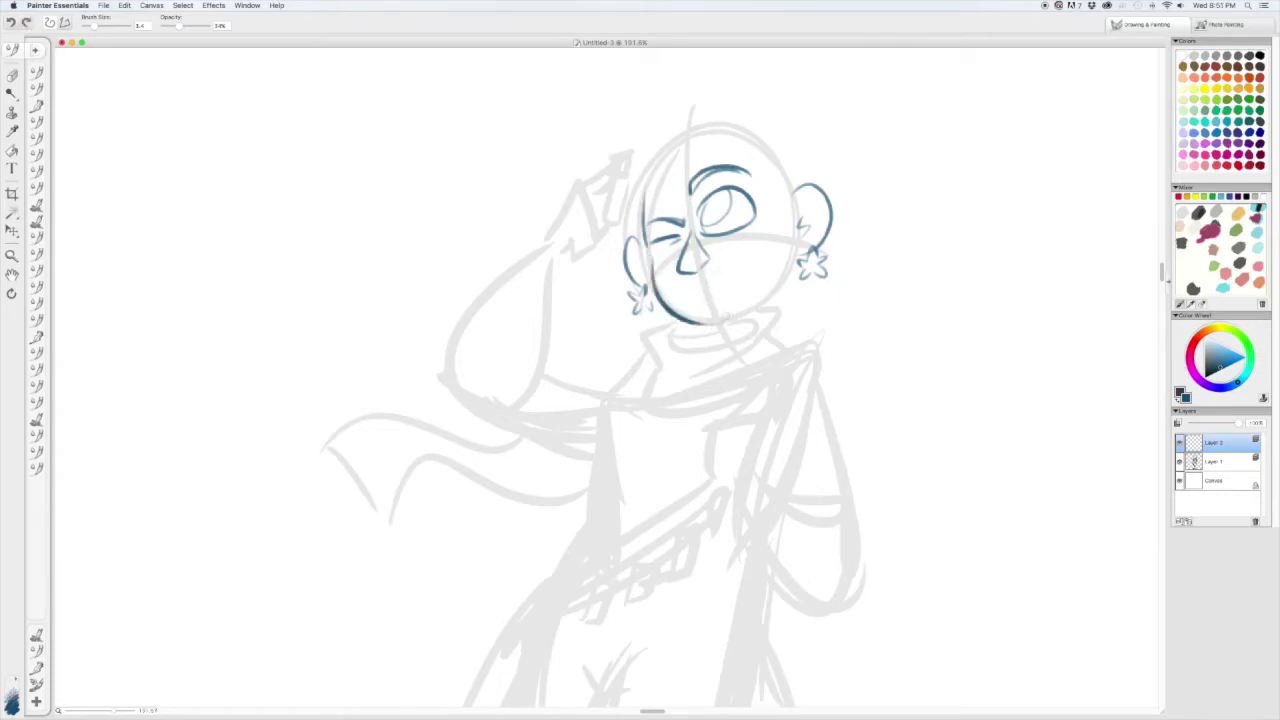
pyautogui.moveTo(780, 234); pyautogui.dragTo(706, 322)
pyautogui.moveTo(800, 188); pyautogui.dragTo(786, 250)
pyautogui.moveTo(700, 288)
pyautogui.mouseDown()
pyautogui.moveTo(728, 242)
pyautogui.moveTo(774, 270)
pyautogui.mouseUp()
pyautogui.press('super+z')
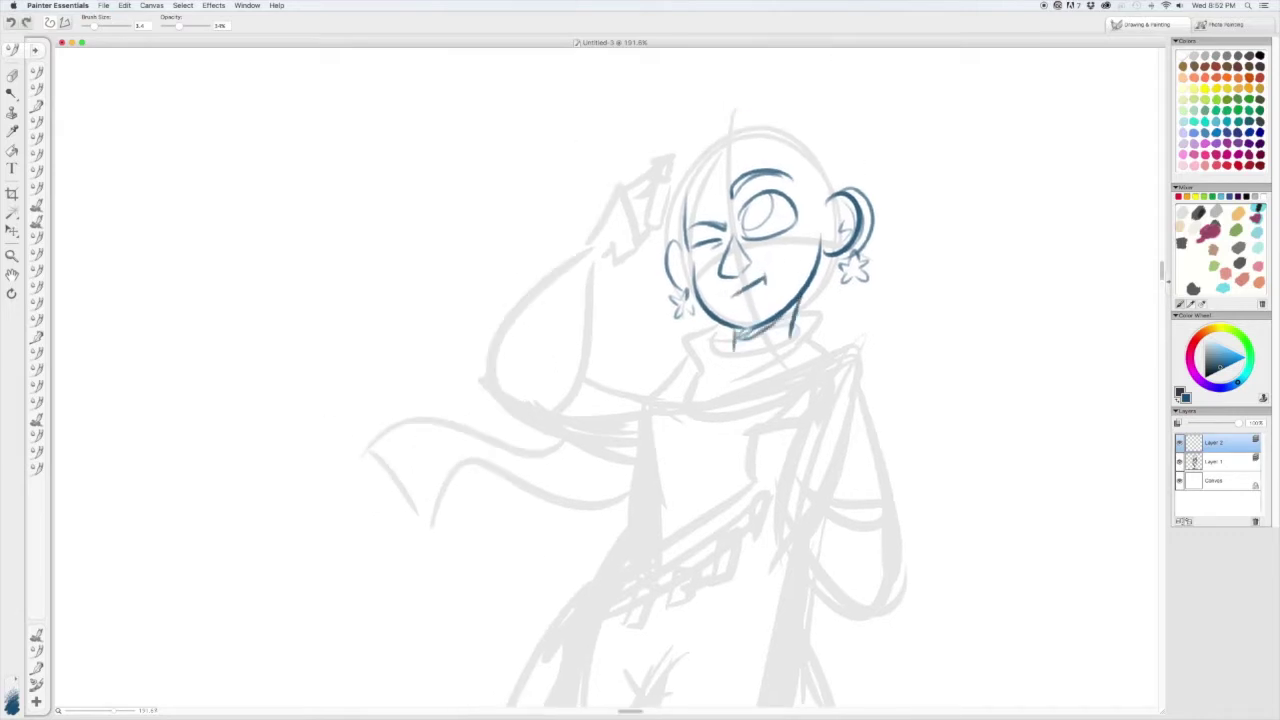
# - Outline the scarf around the neck, reposition the open eye and its eyebrow, and reselect Layer 2
pyautogui.moveTo(802, 320); pyautogui.dragTo(744, 404)
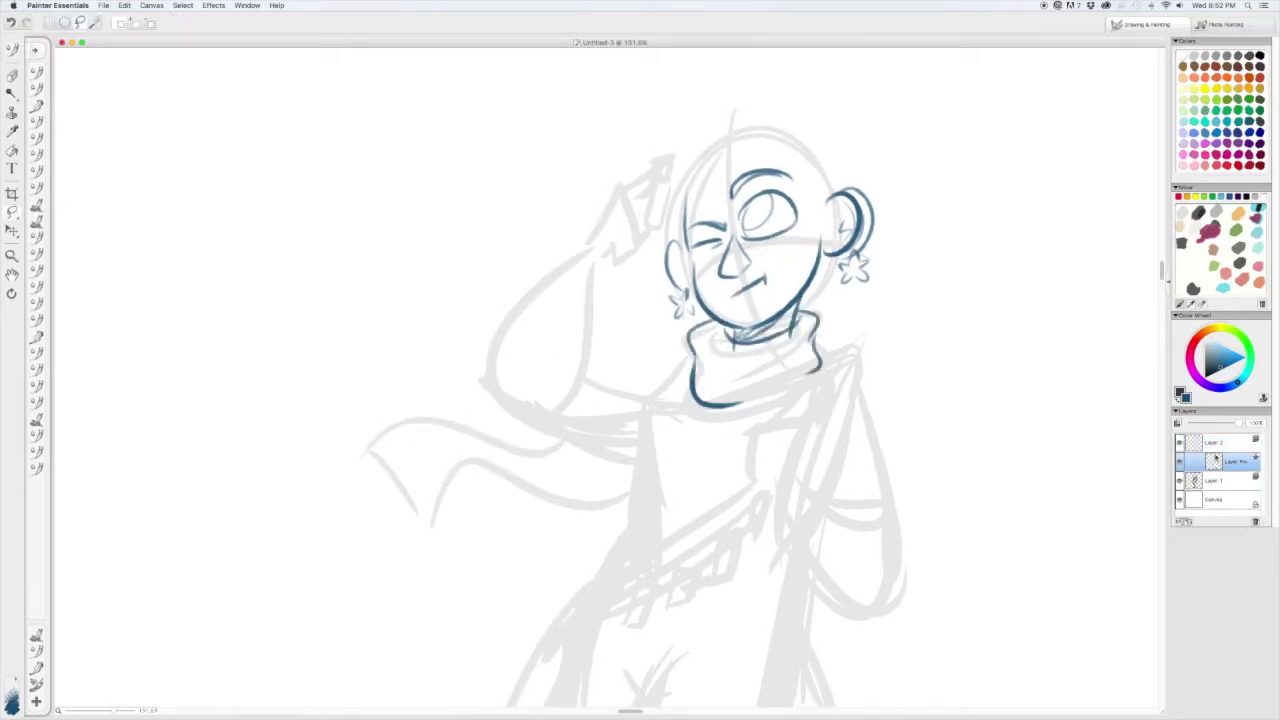
pyautogui.press('super+z')
pyautogui.press('super+shift+z')
pyautogui.press('super+z')
pyautogui.click(1212, 461)
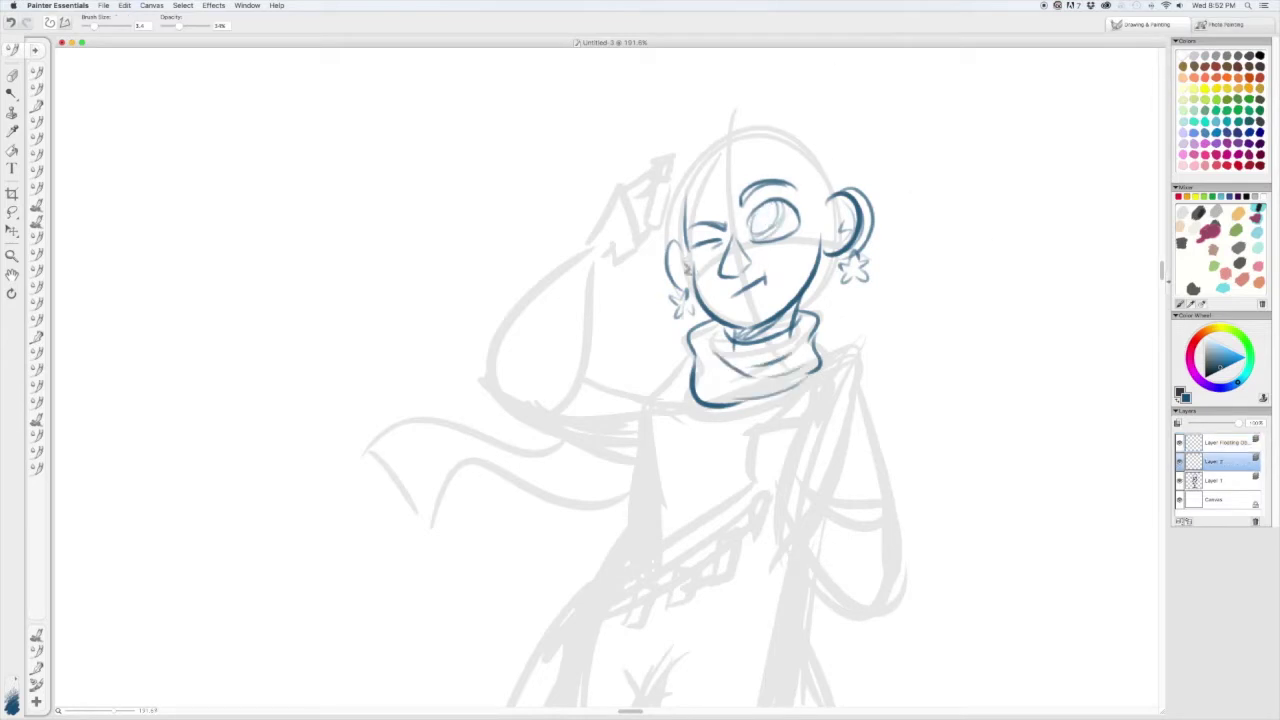
# - Draw the shoulder, the loose sleeve and the hand of the lowered arm in blue
pyautogui.moveTo(816, 386); pyautogui.dragTo(864, 358)
pyautogui.moveTo(700, 400); pyautogui.dragTo(740, 356)
pyautogui.moveTo(845, 418)
pyautogui.mouseDown()
pyautogui.moveTo(818, 498)
pyautogui.moveTo(878, 505)
pyautogui.mouseUp()
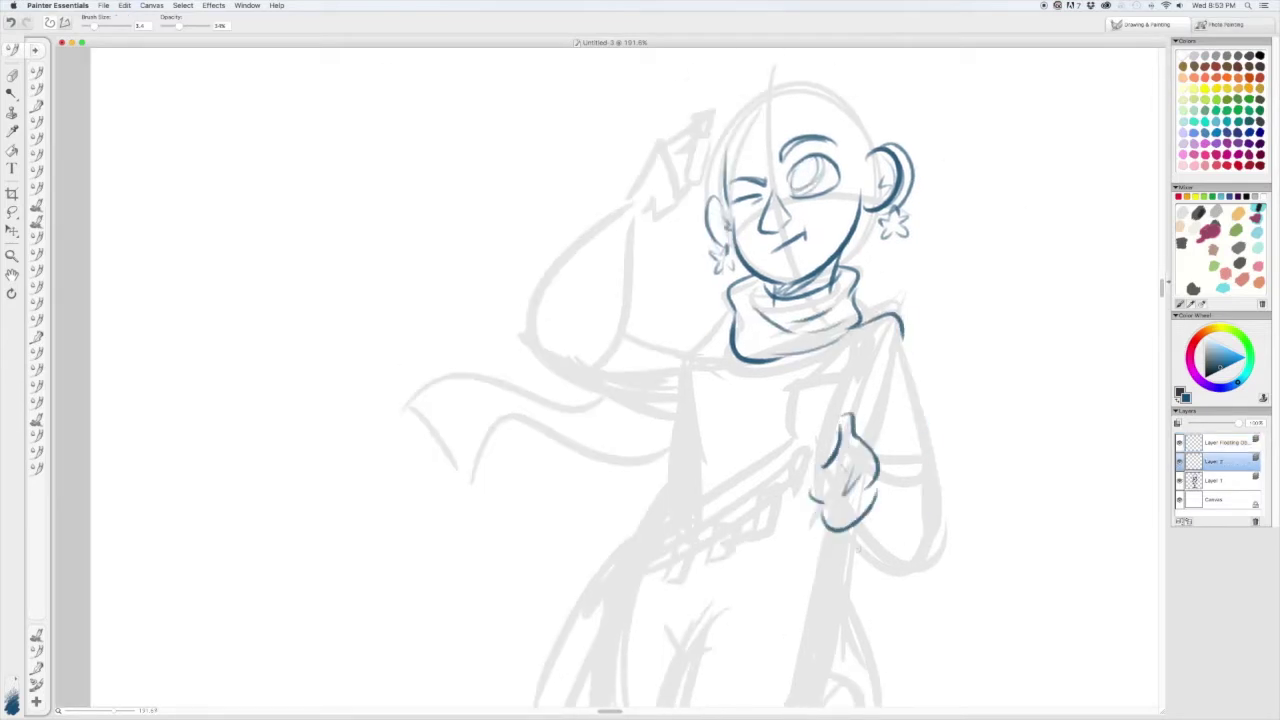
pyautogui.moveTo(905, 318); pyautogui.dragTo(850, 560)
pyautogui.moveTo(700, 400); pyautogui.dragTo(705, 403)
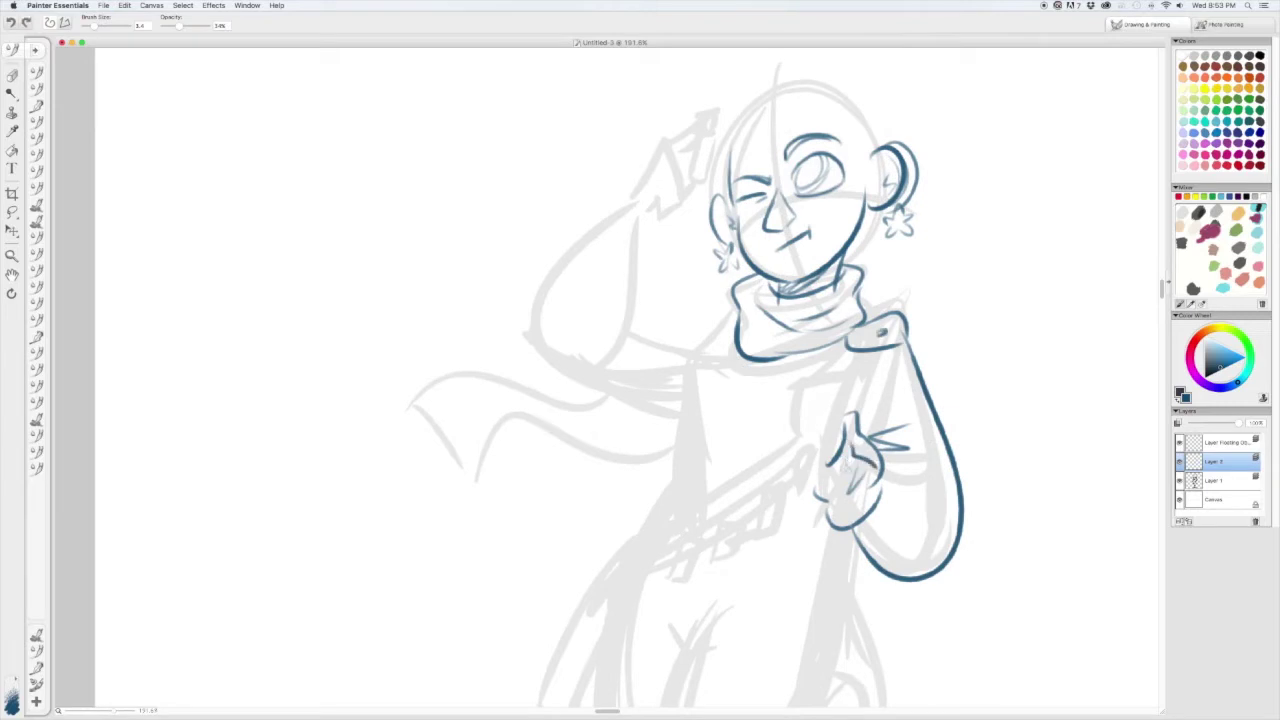
pyautogui.press('super+z')
# - Draw the diagonal chest belt with its buckle by the hand, running from the shoulder to the hip
pyautogui.moveTo(800, 433); pyautogui.dragTo(838, 440)
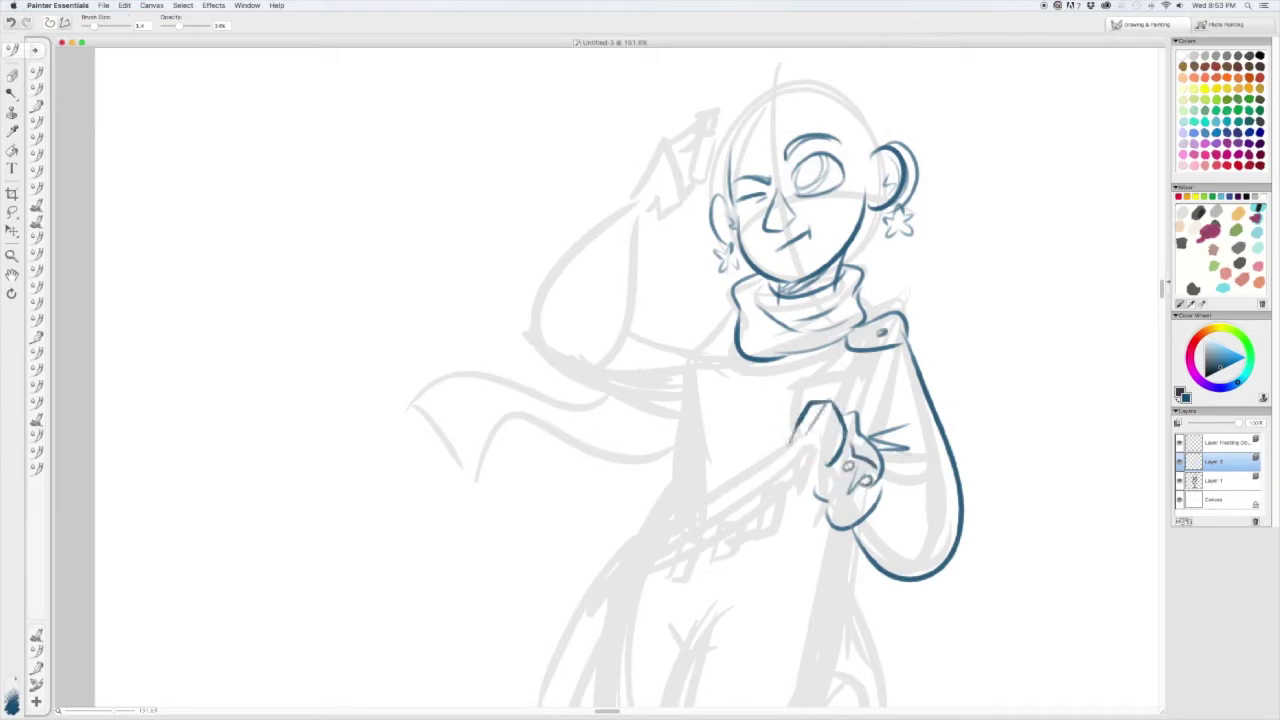
pyautogui.moveTo(700, 400); pyautogui.dragTo(710, 360)
pyautogui.moveTo(850, 350)
pyautogui.mouseDown()
pyautogui.moveTo(795, 405)
pyautogui.moveTo(792, 426)
pyautogui.mouseUp()
pyautogui.moveTo(886, 274); pyautogui.dragTo(850, 366)
pyautogui.moveTo(806, 404); pyautogui.dragTo(632, 522)
pyautogui.moveTo(812, 416); pyautogui.dragTo(624, 546)
pyautogui.moveTo(700, 400); pyautogui.dragTo(743, 355)
pyautogui.moveTo(844, 364)
pyautogui.mouseDown()
pyautogui.moveTo(652, 472)
pyautogui.moveTo(710, 482)
pyautogui.mouseUp()
pyautogui.moveTo(912, 226); pyautogui.dragTo(886, 340)
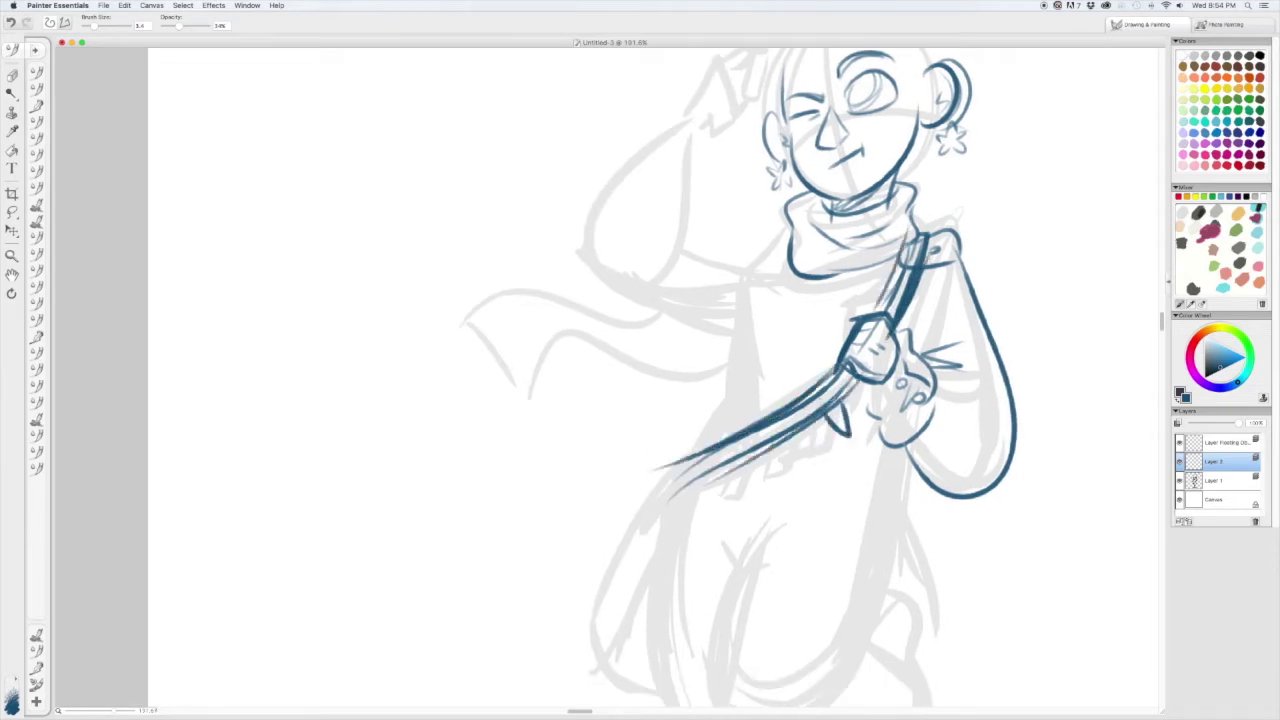
# - Add a row of small pouches beneath the belt and one on its upper part near the shoulder
pyautogui.moveTo(700, 400); pyautogui.dragTo(709, 338)
pyautogui.moveTo(816, 366); pyautogui.dragTo(828, 386)
pyautogui.moveTo(778, 384); pyautogui.dragTo(792, 408)
pyautogui.moveTo(758, 392)
pyautogui.mouseDown()
pyautogui.moveTo(772, 412)
pyautogui.moveTo(758, 426)
pyautogui.mouseUp()
pyautogui.moveTo(920, 226); pyautogui.dragTo(934, 250)
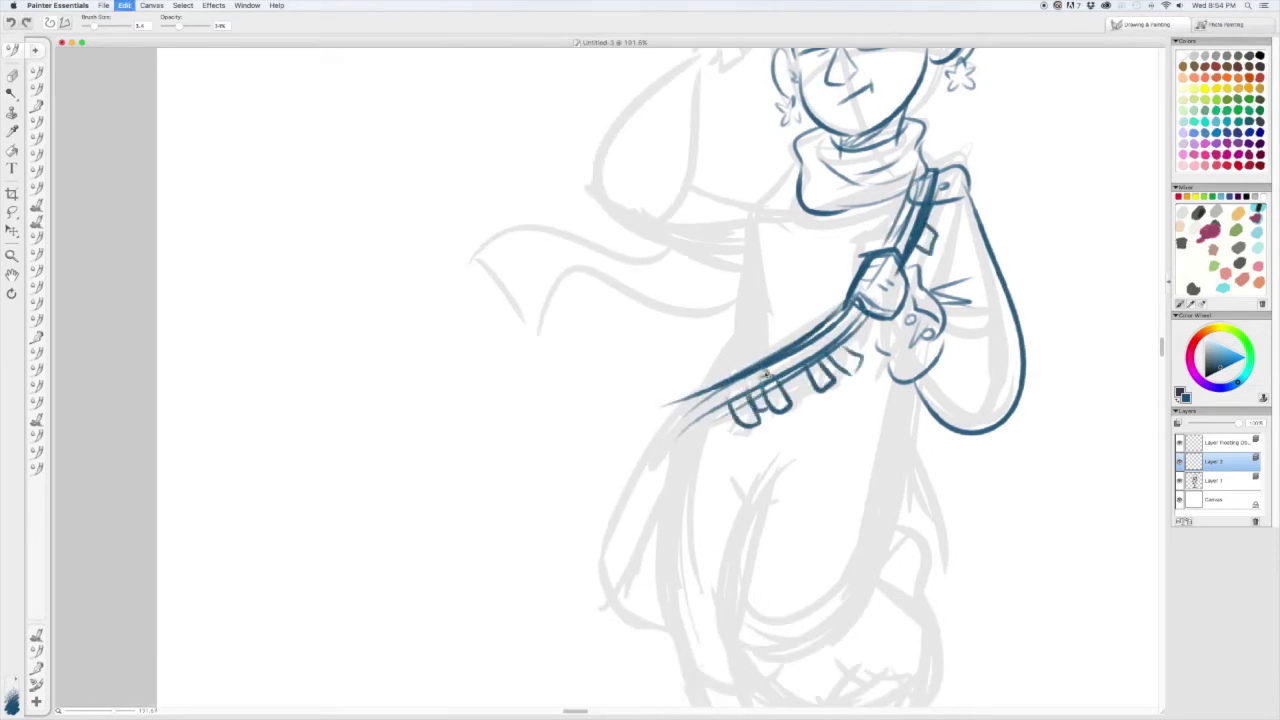
# - Draw the belt's hanging end with a flower ornament and folded tip, and save the drawing under a new name
pyautogui.moveTo(660, 420)
pyautogui.mouseDown()
pyautogui.moveTo(724, 422)
pyautogui.moveTo(648, 556)
pyautogui.mouseUp()
pyautogui.moveTo(744, 446); pyautogui.dragTo(688, 572)
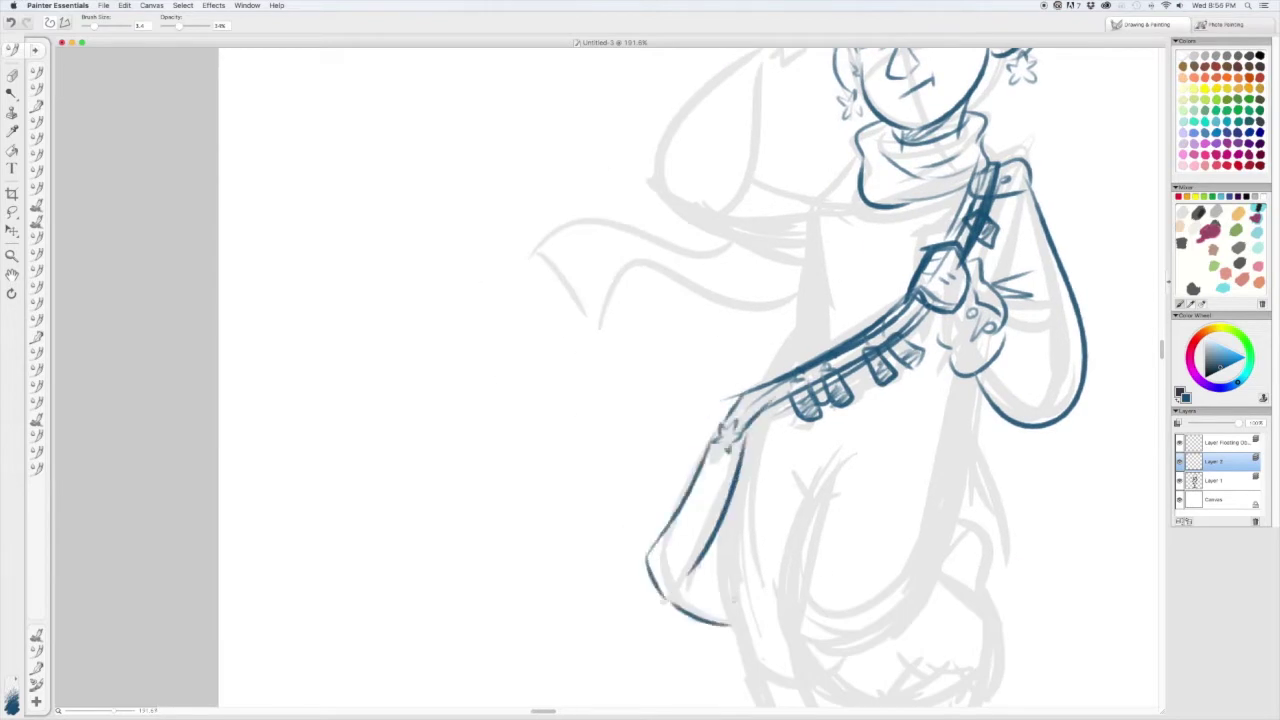
pyautogui.press('super+z')
pyautogui.moveTo(722, 548); pyautogui.dragTo(702, 580)
pyautogui.moveTo(728, 420); pyautogui.dragTo(634, 528)
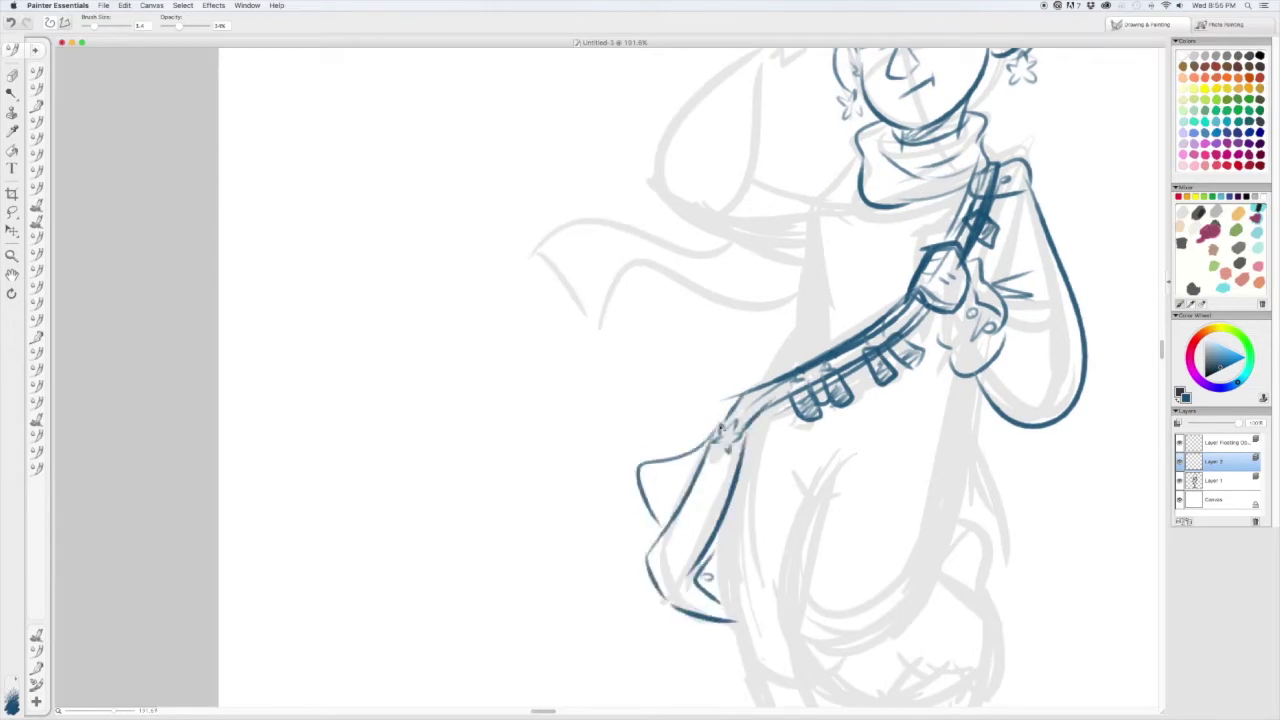
pyautogui.press('super+z')
pyautogui.scroll(-2, 680, 400)
pyautogui.hscroll(2, 680, 400)
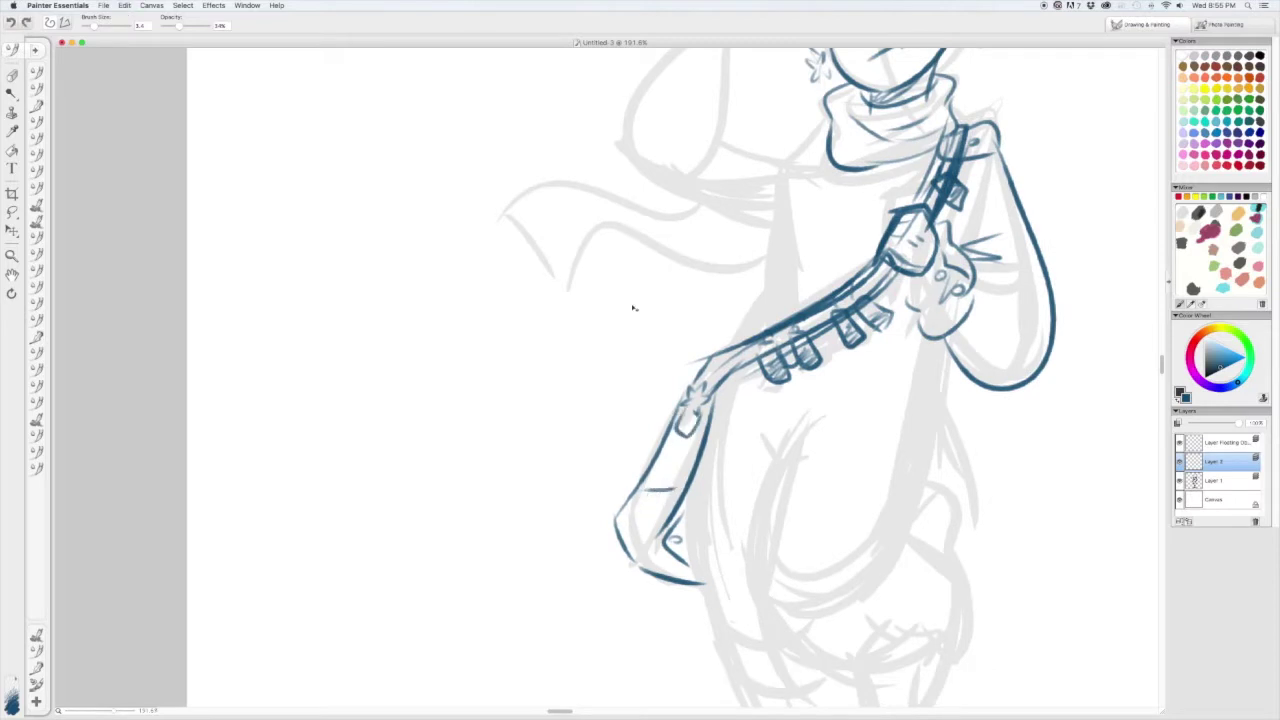
pyautogui.press('super+0')
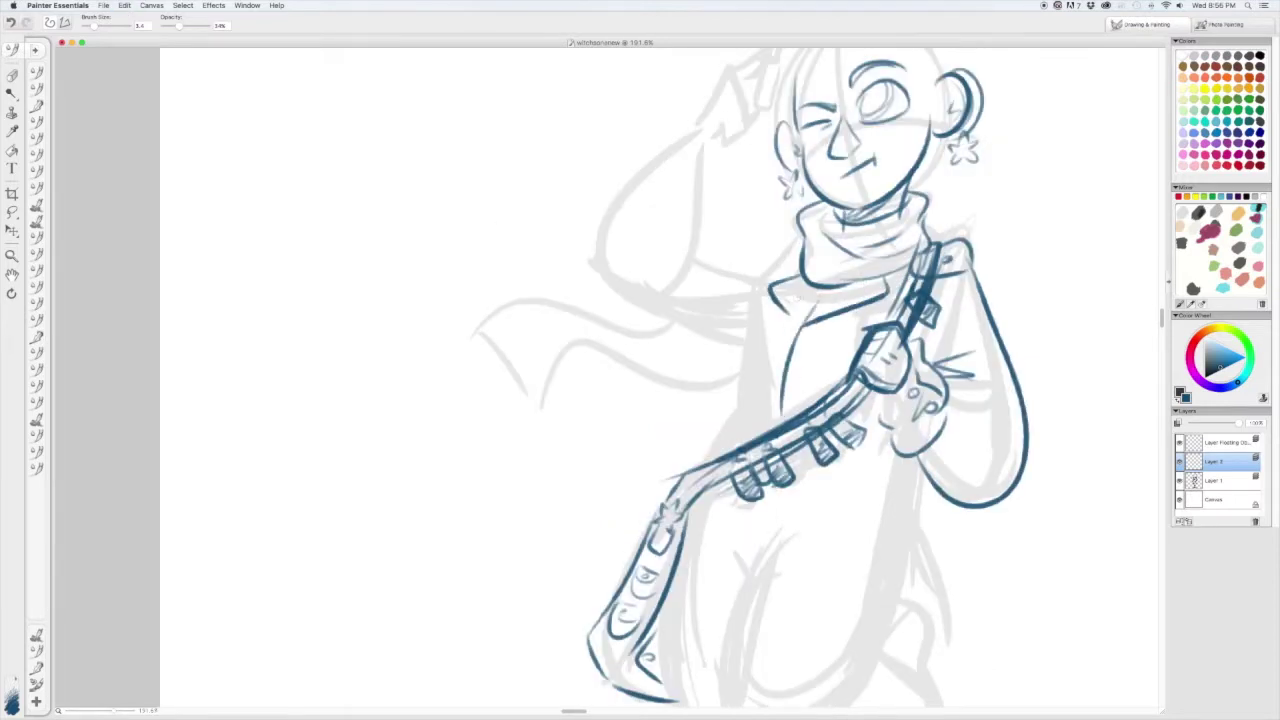
# - Try drawing a coat collar and front edge below the scarf
pyautogui.scroll(5, 800, 350)
pyautogui.moveTo(800, 262); pyautogui.dragTo(772, 368)
pyautogui.moveTo(795, 192); pyautogui.dragTo(758, 232)
pyautogui.moveTo(812, 272); pyautogui.dragTo(796, 356)
pyautogui.moveTo(742, 468); pyautogui.dragTo(896, 440)
pyautogui.press('super+z')
pyautogui.press('super+z')
pyautogui.press('super+z')
pyautogui.press('super+z')
pyautogui.scroll(-3, 650, 380)
pyautogui.scroll(3, 650, 380)
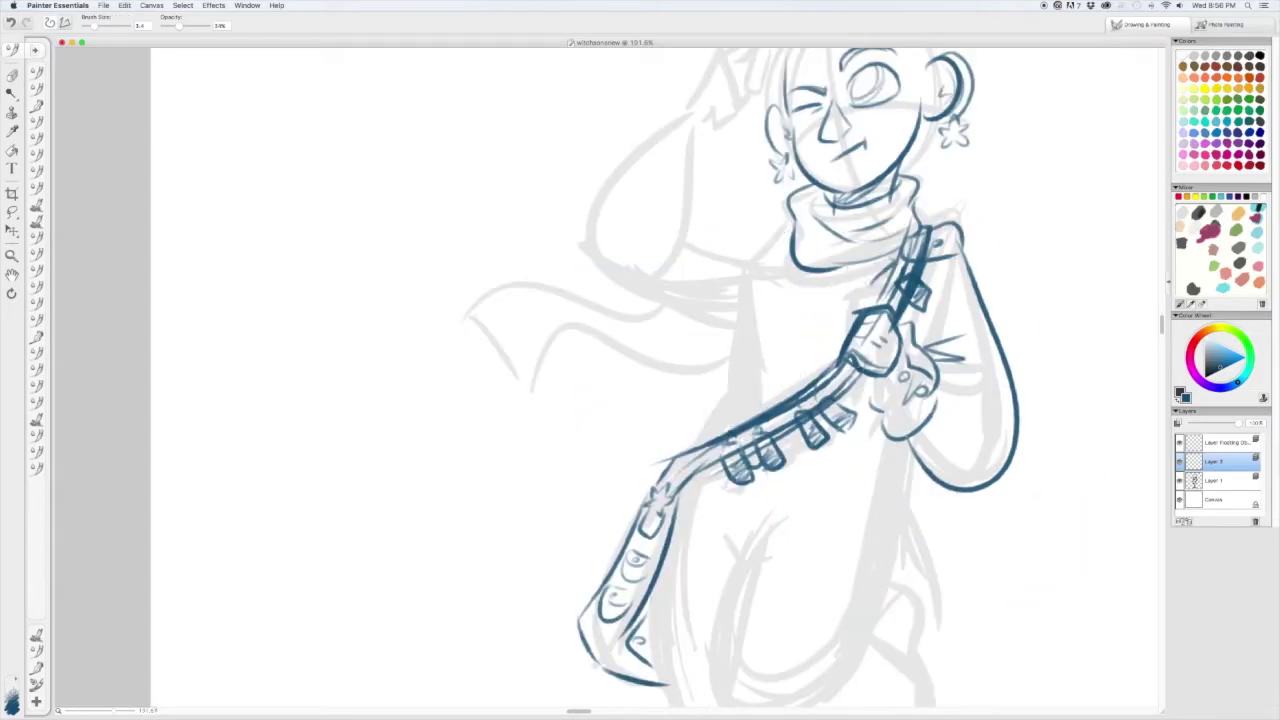
# - Draw a long wavy piece of cloth streaming away from the waist below the lowered arm
pyautogui.scroll(-3, 650, 380)
pyautogui.moveTo(806, 346); pyautogui.dragTo(1078, 470)
pyautogui.moveTo(872, 468); pyautogui.dragTo(1062, 620)
pyautogui.scroll(3, 650, 380)
# - Draw the raised arm's sleeve from the shoulder to the elbow, with a folded cuff at the wrist
pyautogui.moveTo(806, 320); pyautogui.dragTo(714, 306)
pyautogui.moveTo(652, 222)
pyautogui.mouseDown()
pyautogui.moveTo(740, 210)
pyautogui.moveTo(730, 272)
pyautogui.mouseUp()
pyautogui.moveTo(668, 232)
pyautogui.mouseDown()
pyautogui.moveTo(616, 290)
pyautogui.moveTo(630, 356)
pyautogui.mouseUp()
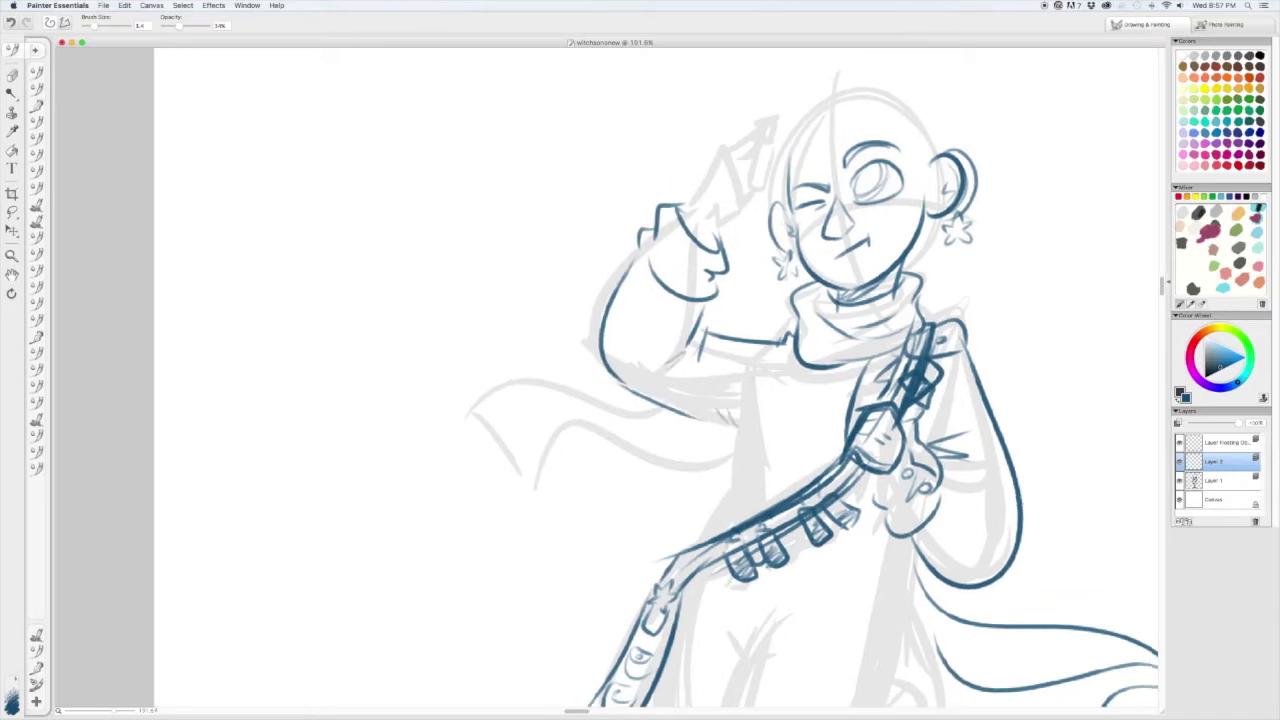
pyautogui.scroll(-3, 650, 380)
pyautogui.scroll(3, 650, 380)
# - Detail the raised arm's cuff, add sleeve folds and draw its hand with fingers extended toward the head
pyautogui.moveTo(690, 266); pyautogui.dragTo(716, 284)
pyautogui.moveTo(708, 312); pyautogui.dragTo(728, 368)
pyautogui.moveTo(668, 304); pyautogui.dragTo(718, 316)
pyautogui.scroll(3, 650, 380)
pyautogui.moveTo(766, 232)
pyautogui.mouseDown()
pyautogui.moveTo(716, 262)
pyautogui.moveTo(716, 314)
pyautogui.mouseUp()
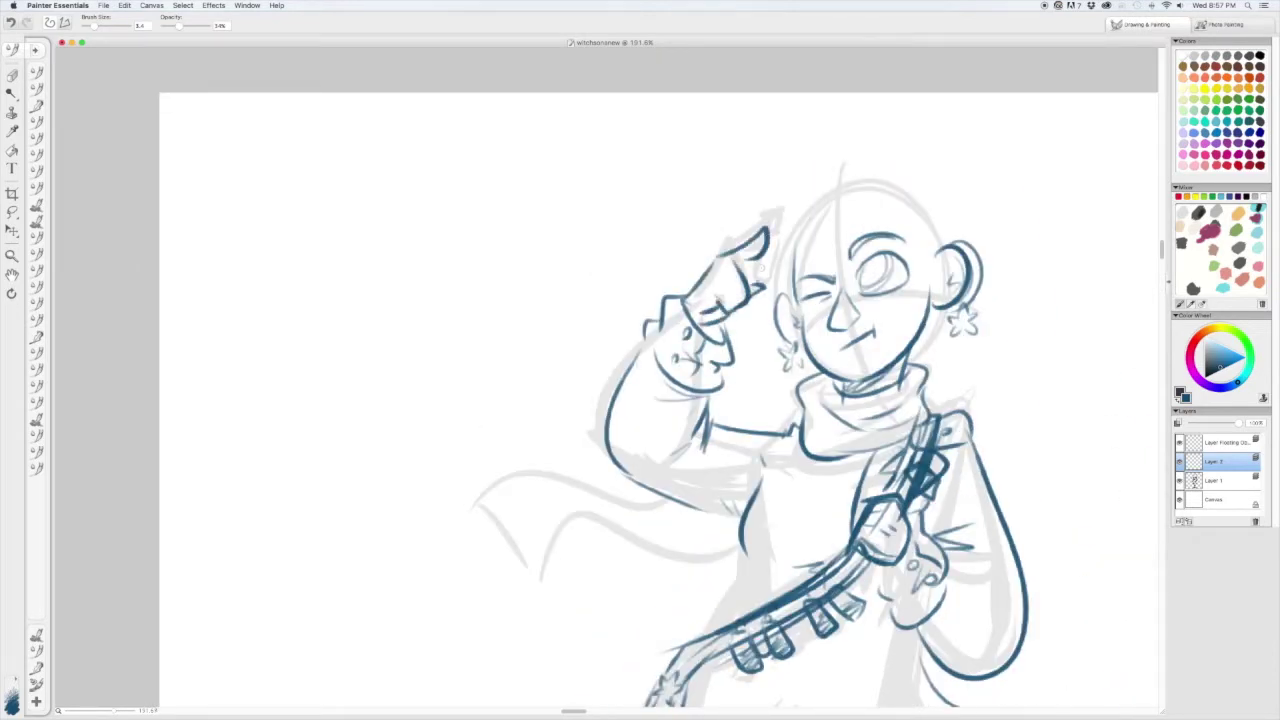
# - Draw the torso's side contour below the raised arm and the hip line beneath the lowered hand
pyautogui.scroll(-6, 689, 259)
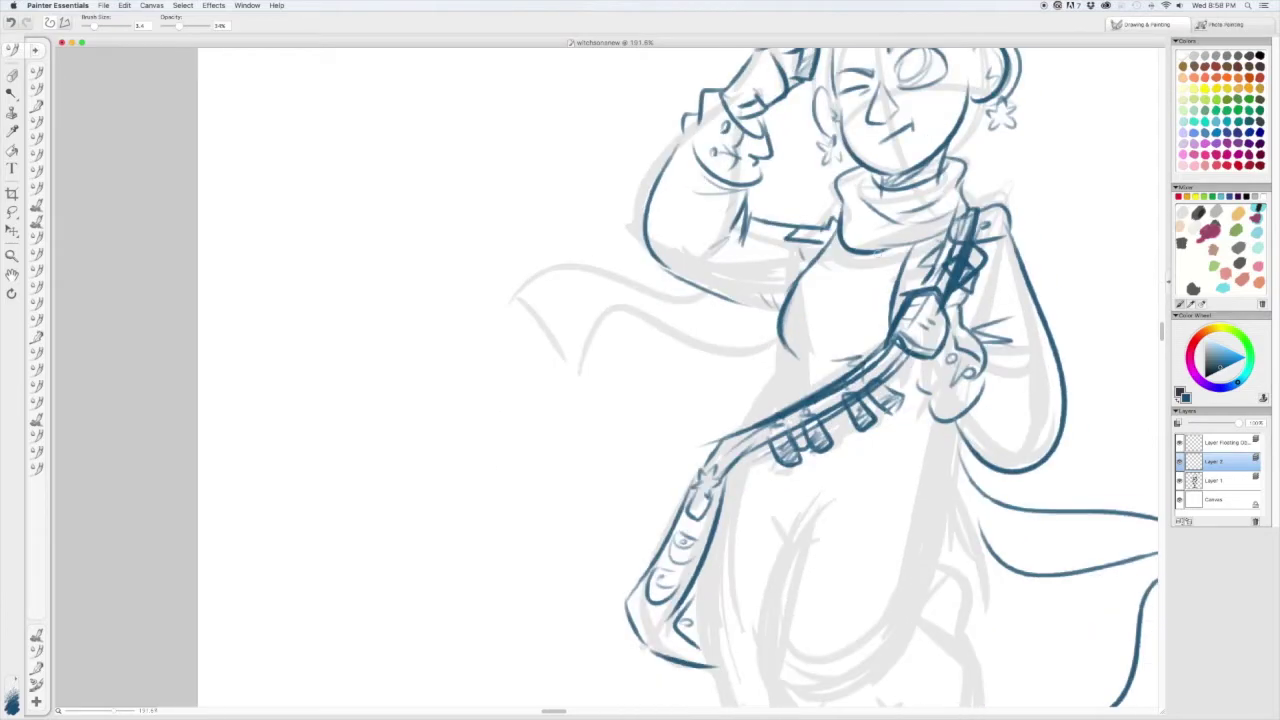
pyautogui.moveTo(788, 358); pyautogui.dragTo(750, 422)
pyautogui.moveTo(948, 422); pyautogui.dragTo(932, 532)
pyautogui.press('super+z')
pyautogui.scroll(3, 790, 400)
pyautogui.moveTo(830, 360); pyautogui.dragTo(800, 440)
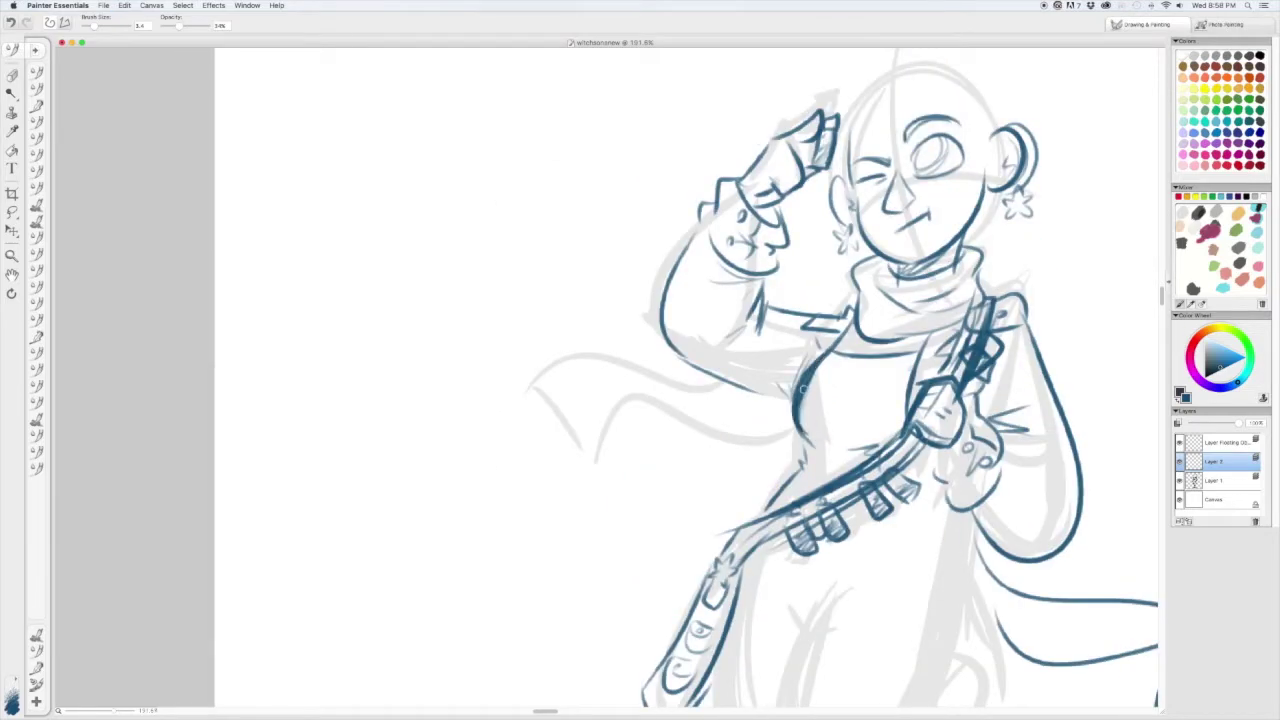
pyautogui.moveTo(955, 512); pyautogui.dragTo(968, 618)
# - Draw a slanted second belt across the hips below the pouch belt, with narrow loops on it
pyautogui.scroll(-3, 800, 400)
pyautogui.moveTo(732, 500); pyautogui.dragTo(955, 444)
pyautogui.moveTo(734, 520); pyautogui.dragTo(950, 468)
pyautogui.moveTo(803, 498); pyautogui.dragTo(805, 518)
pyautogui.moveTo(822, 492); pyautogui.dragTo(824, 515)
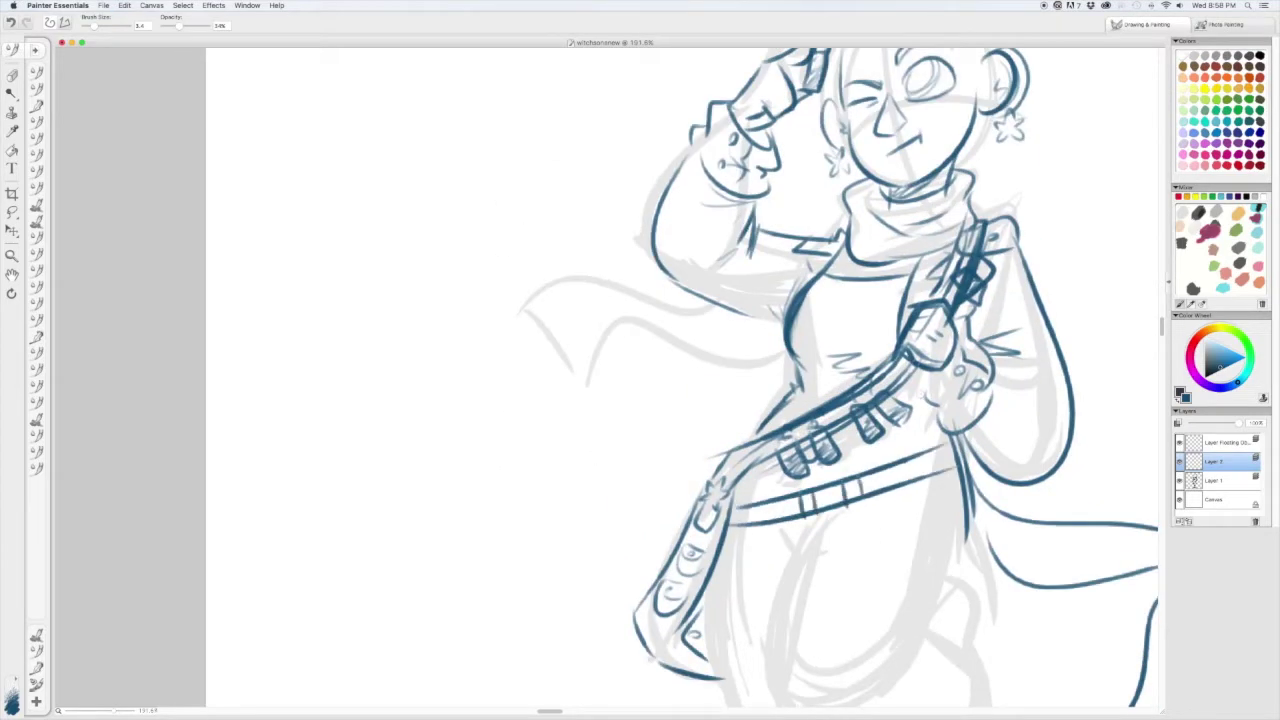
pyautogui.scroll(-1, 690, 400)
pyautogui.scroll(-3, 600, 400)
pyautogui.moveTo(786, 340)
pyautogui.mouseDown()
pyautogui.moveTo(484, 448)
pyautogui.moveTo(648, 562)
pyautogui.mouseUp()
pyautogui.scroll(2, 551, 423)
pyautogui.moveTo(746, 505); pyautogui.dragTo(605, 618)
pyautogui.moveTo(710, 378); pyautogui.dragTo(548, 420)
pyautogui.press('super+z')
pyautogui.hscroll(3, 640, 400)
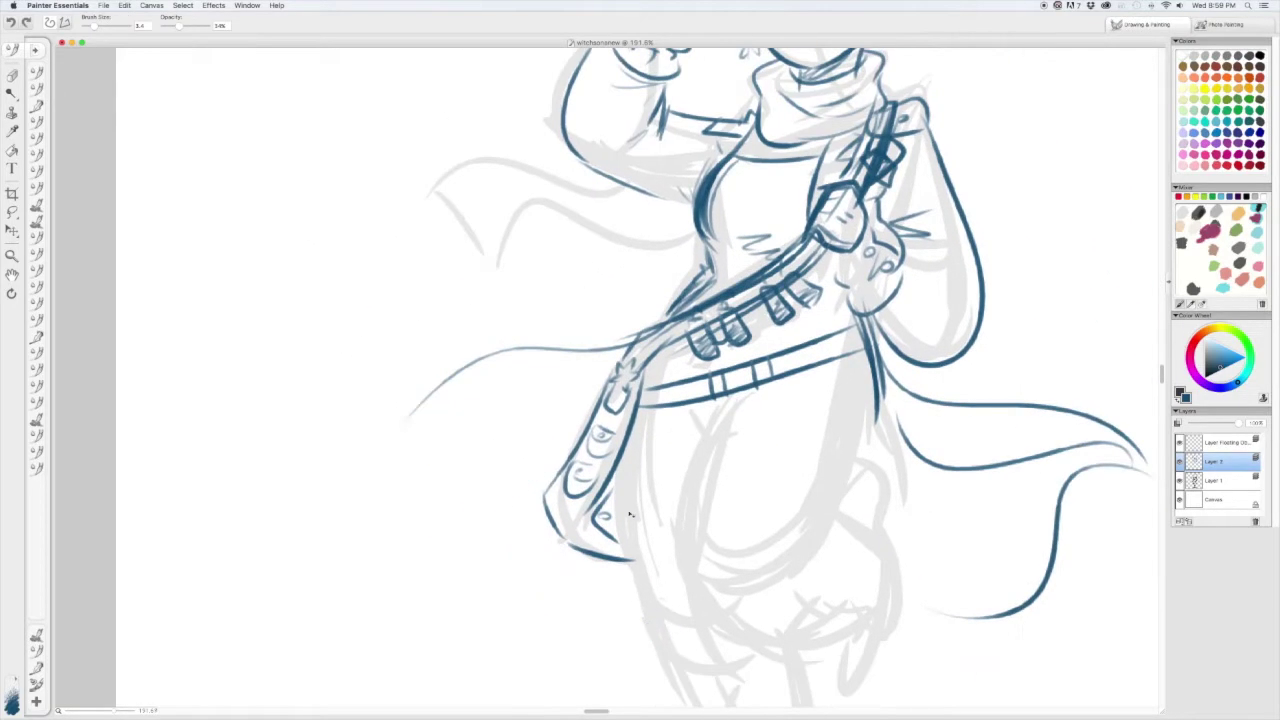
pyautogui.press('super+z')
# - Draw a flowing coat tail with a wavy hem beside the pouch strap, and add a ragged hem to the opposite tail
pyautogui.moveTo(700, 258); pyautogui.dragTo(525, 612)
pyautogui.moveTo(535, 540); pyautogui.dragTo(650, 655)
pyautogui.moveTo(612, 355)
pyautogui.mouseDown()
pyautogui.moveTo(512, 465)
pyautogui.moveTo(505, 520)
pyautogui.mouseUp()
pyautogui.moveTo(1048, 505); pyautogui.dragTo(915, 620)
pyautogui.moveTo(1100, 460); pyautogui.dragTo(905, 570)
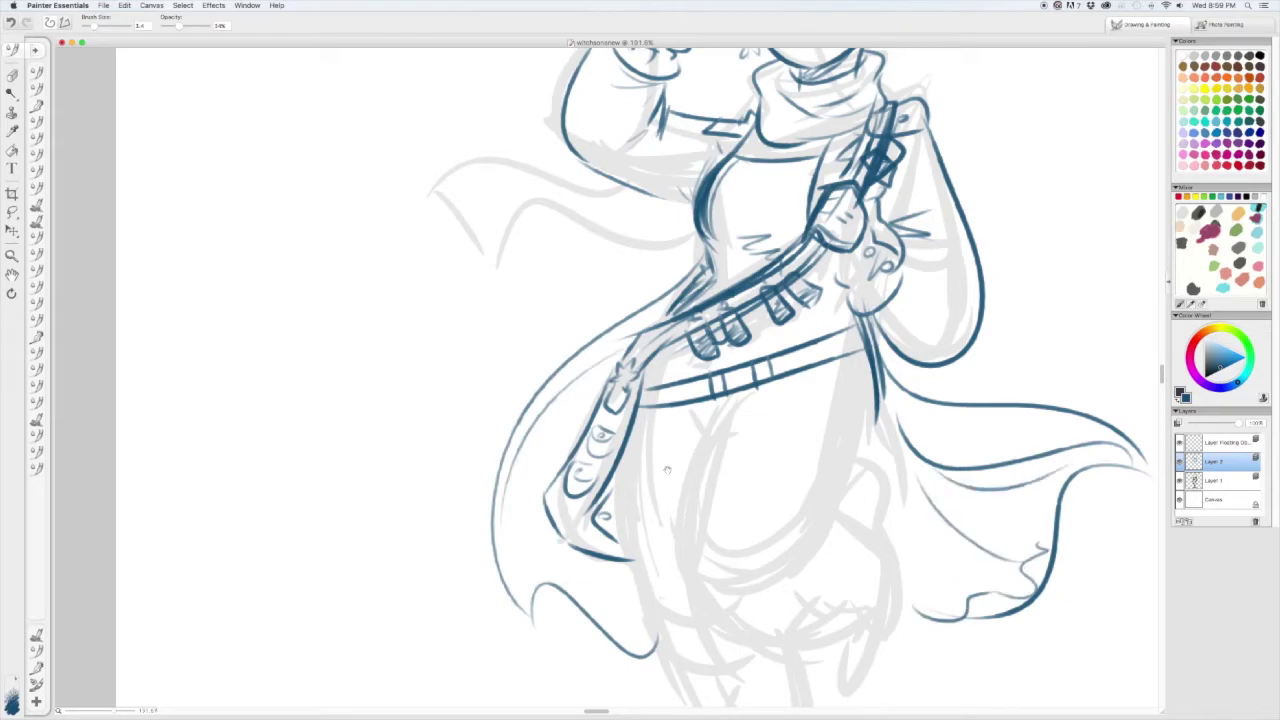
# - Draw curved horizontal stripes across the chest and hatch the shirt between them and around the belts
pyautogui.scroll(-1, 905, 570)
pyautogui.scroll(5, 707, 437)
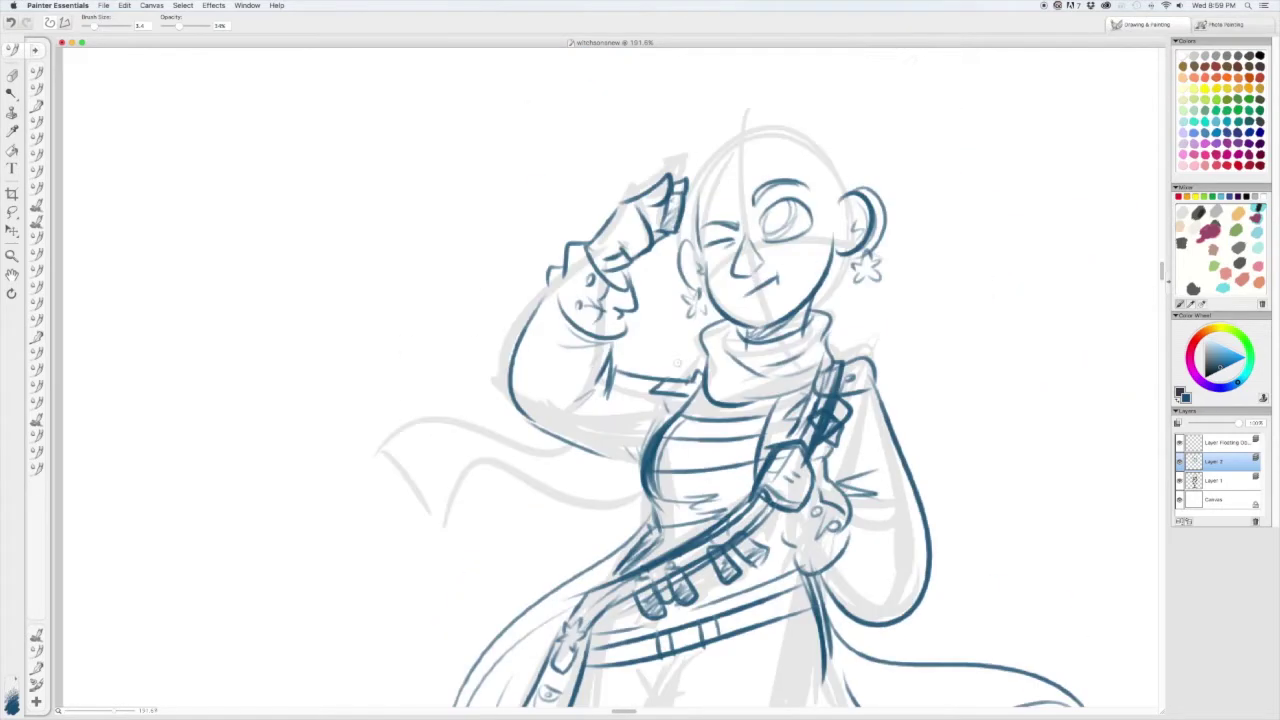
pyautogui.moveTo(668, 428); pyautogui.dragTo(752, 500)
pyautogui.moveTo(722, 600); pyautogui.dragTo(788, 568)
pyautogui.scroll(-2, 700, 400)
pyautogui.moveTo(668, 300); pyautogui.dragTo(728, 402)
pyautogui.moveTo(722, 330)
pyautogui.mouseDown()
pyautogui.moveTo(458, 300)
pyautogui.moveTo(366, 356)
pyautogui.mouseUp()
pyautogui.press('super+z')
pyautogui.moveTo(656, 380); pyautogui.dragTo(406, 440)
pyautogui.scroll(3, 406, 440)
pyautogui.press('super+z')
pyautogui.moveTo(620, 385); pyautogui.dragTo(448, 450)
pyautogui.moveTo(452, 385); pyautogui.dragTo(488, 478)
pyautogui.moveTo(458, 420); pyautogui.dragTo(692, 528)
pyautogui.press('super+z')
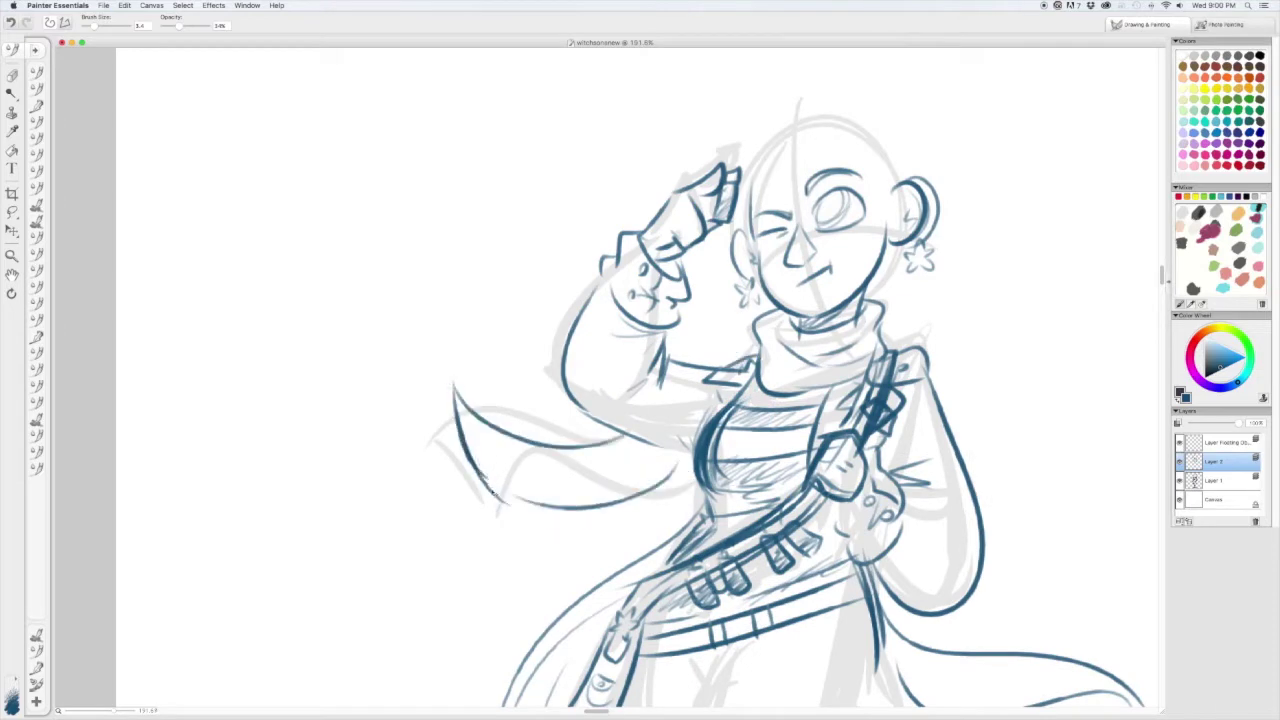
pyautogui.moveTo(516, 440); pyautogui.dragTo(686, 520)
pyautogui.scroll(-1, 625, 372)
pyautogui.press('super+z')
pyautogui.moveTo(660, 385)
pyautogui.mouseDown()
pyautogui.moveTo(505, 480)
pyautogui.moveTo(505, 510)
pyautogui.mouseUp()
pyautogui.scroll(-3, 505, 510)
pyautogui.moveTo(605, 270)
pyautogui.mouseDown()
pyautogui.moveTo(502, 310)
pyautogui.moveTo(612, 370)
pyautogui.mouseUp()
pyautogui.scroll(1, 549, 418)
pyautogui.scroll(-2, 549, 418)
pyautogui.moveTo(640, 250); pyautogui.dragTo(470, 330)
pyautogui.scroll(1, 520, 320)
pyautogui.press('super+z')
pyautogui.moveTo(630, 240); pyautogui.dragTo(480, 380)
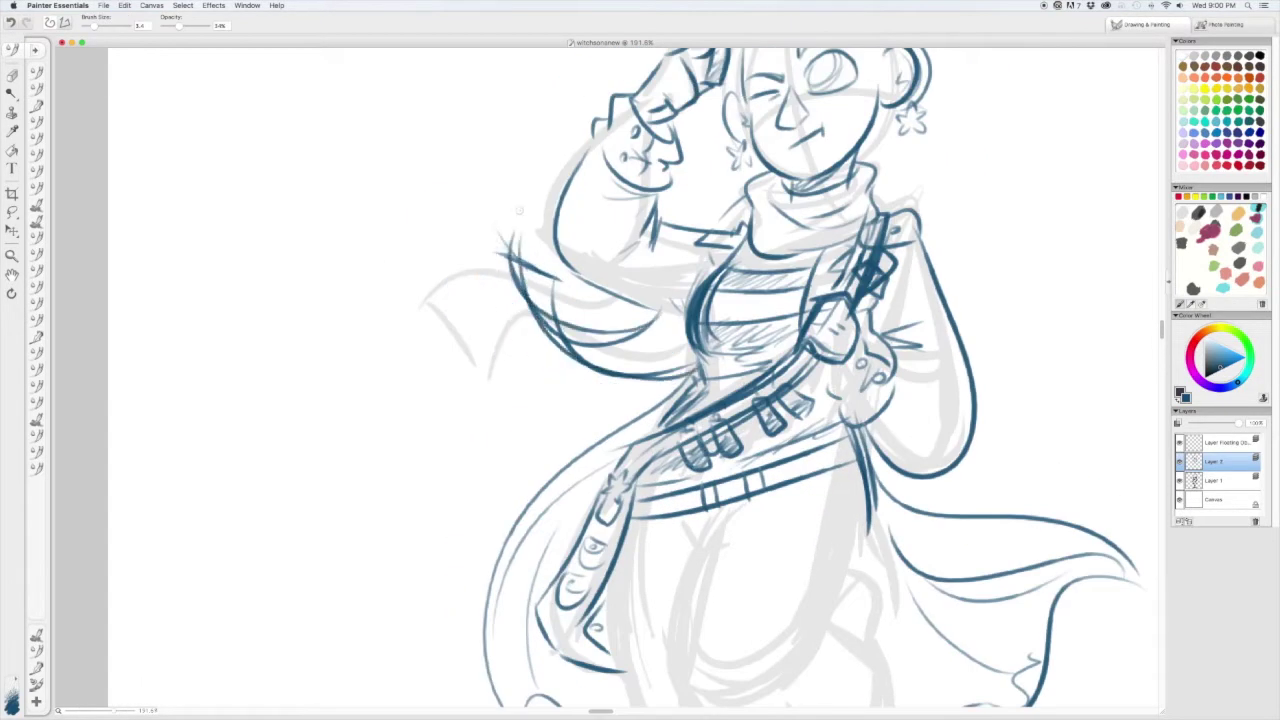
pyautogui.moveTo(640, 280); pyautogui.dragTo(530, 375)
pyautogui.scroll(1, 657, 313)
pyautogui.press('super+z')
# - Draw the long wavy cloth tail streaming out behind the back below the raised elbow
pyautogui.moveTo(606, 335); pyautogui.dragTo(335, 386)
pyautogui.moveTo(640, 378); pyautogui.dragTo(390, 440)
pyautogui.moveTo(594, 335); pyautogui.dragTo(440, 405)
pyautogui.scroll(-3, 658, 312)
pyautogui.moveTo(800, 356); pyautogui.dragTo(712, 458)
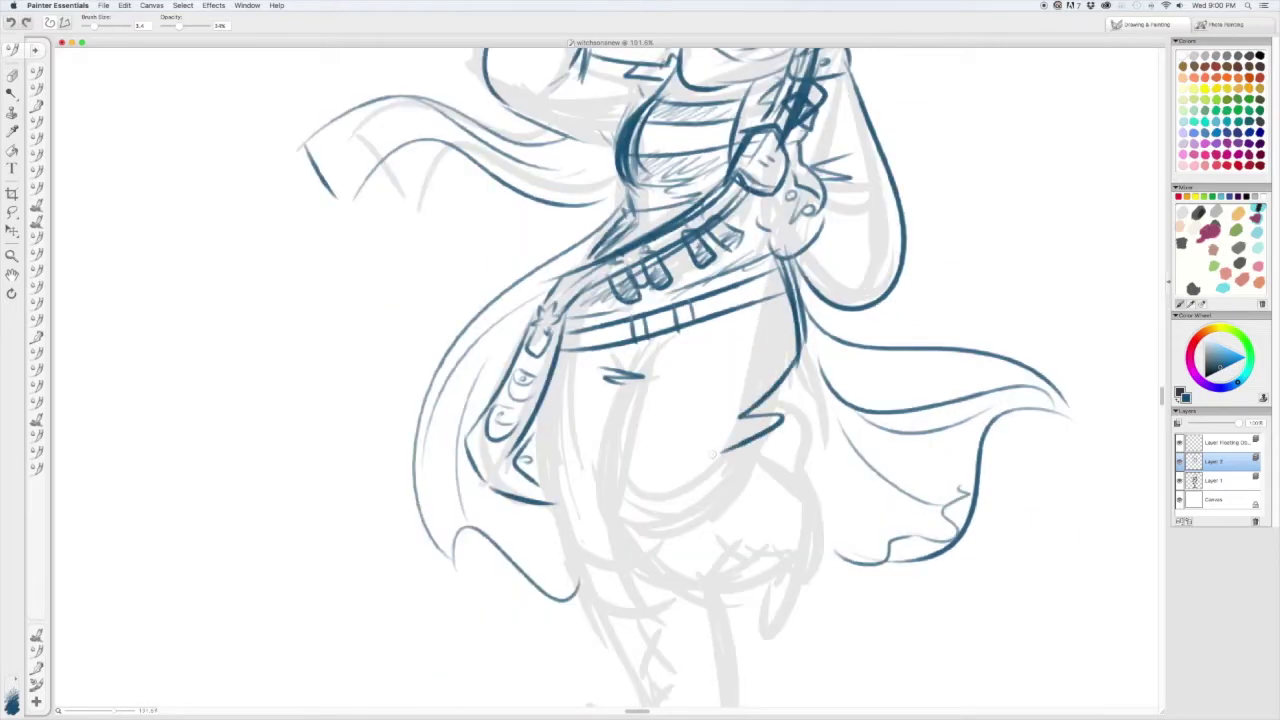
pyautogui.hscroll(-2, 700, 400)
pyautogui.press('super+z')
pyautogui.press('super+z')
# - Draw the skirt below the hip belt, with side edges and a ragged, wavy hem above the knees
pyautogui.scroll(-2, 820, 437)
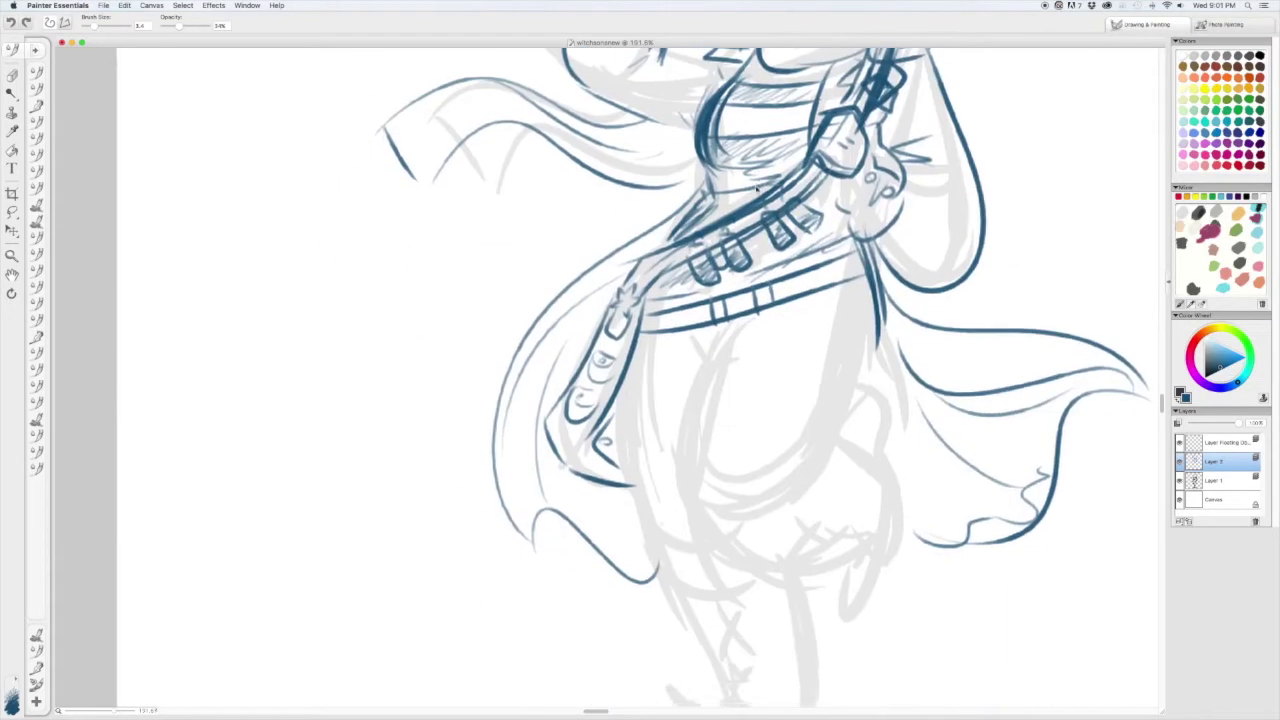
pyautogui.scroll(2, 820, 437)
pyautogui.moveTo(896, 402); pyautogui.dragTo(912, 458)
pyautogui.scroll(-3, 912, 458)
pyautogui.scroll(-2, 760, 400)
pyautogui.press('super+0')
pyautogui.press('super+z')
pyautogui.moveTo(650, 512); pyautogui.dragTo(800, 462)
pyautogui.press('super+z')
pyautogui.moveTo(622, 528); pyautogui.dragTo(745, 414)
pyautogui.press('super+z')
pyautogui.moveTo(645, 505); pyautogui.dragTo(790, 472)
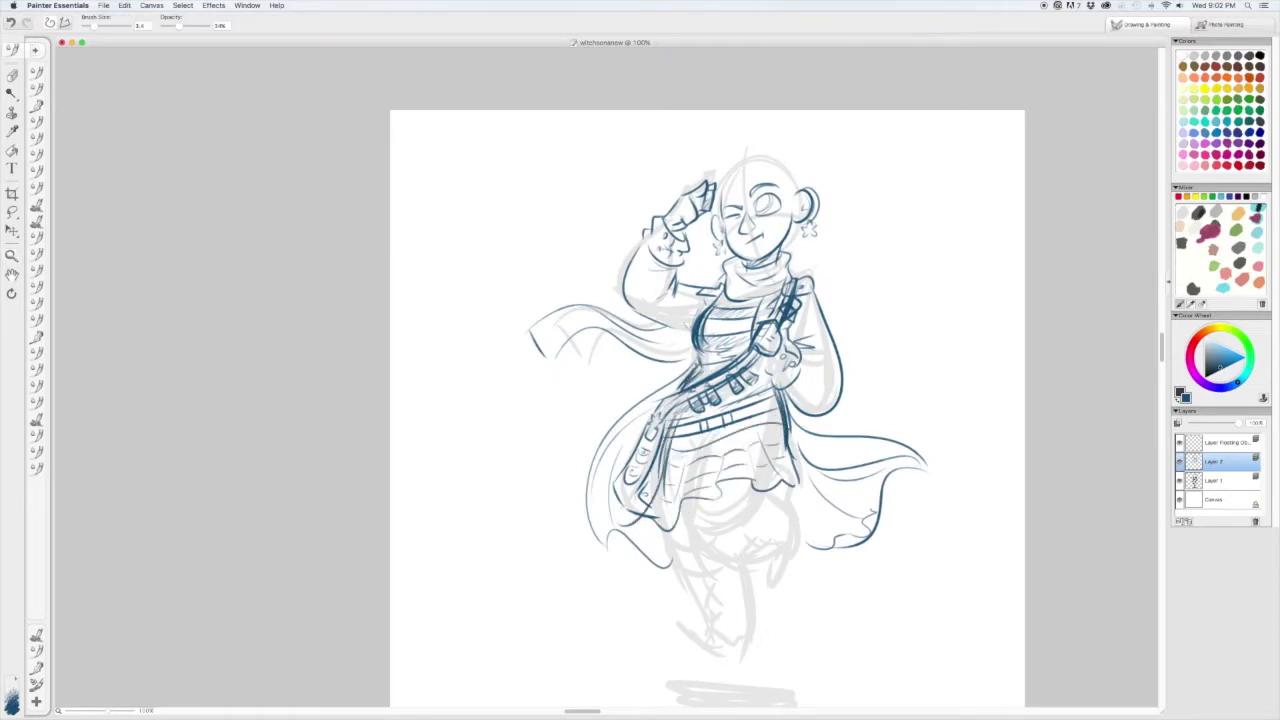
# - Add curved stripes and hatching across the skirt and waist, following the slant of the belts
pyautogui.moveTo(672, 448); pyautogui.dragTo(784, 424)
pyautogui.moveTo(648, 516); pyautogui.dragTo(736, 482)
pyautogui.scroll(-2, 730, 400)
pyautogui.press('super+z')
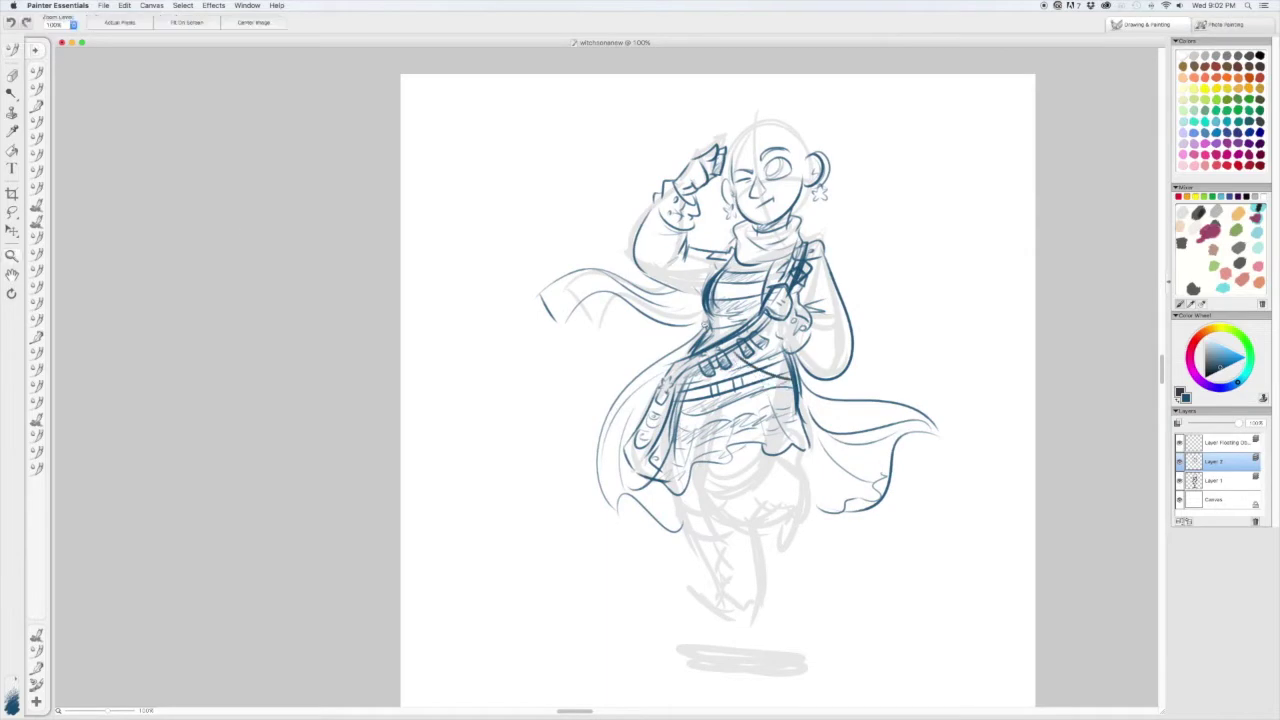
pyautogui.scroll(5, 748, 385)
pyautogui.moveTo(705, 375); pyautogui.dragTo(830, 338)
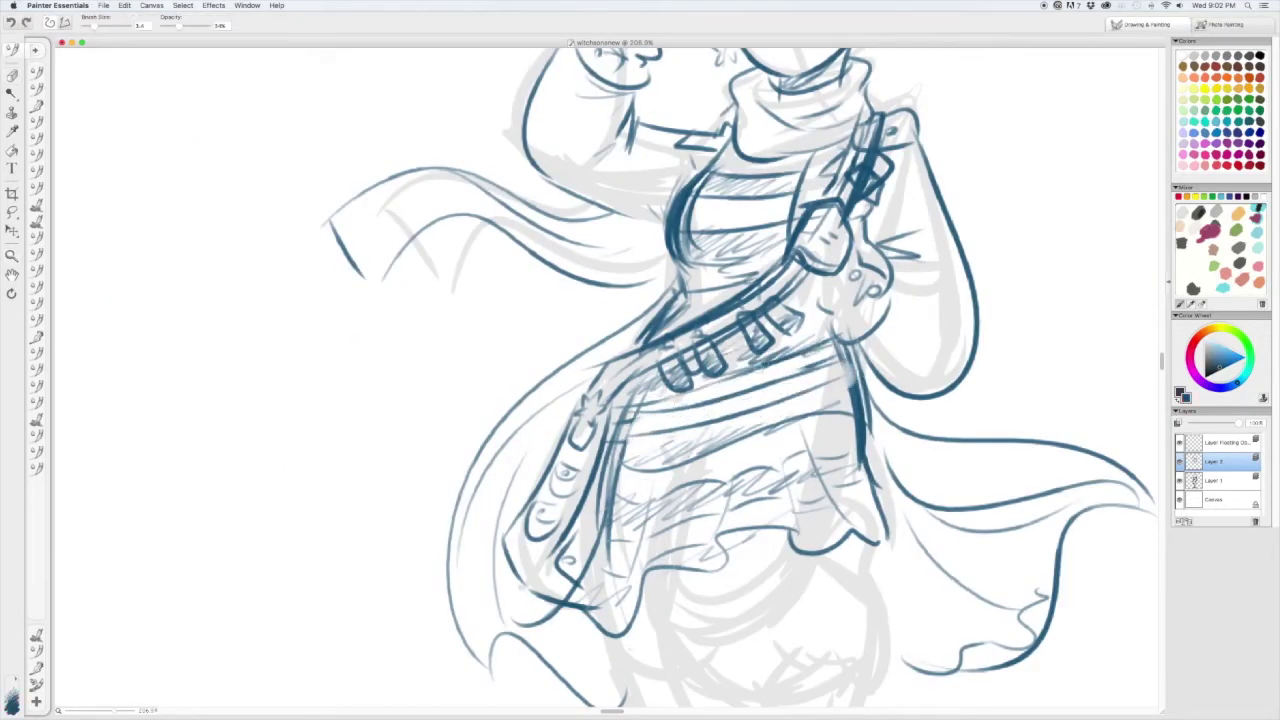
# - Draw a bow loop and a curling ribbon end at the back of the waist
pyautogui.scroll(3, 730, 380)
pyautogui.moveTo(605, 368); pyautogui.dragTo(640, 445)
pyautogui.moveTo(545, 458); pyautogui.dragTo(620, 478)
pyautogui.scroll(-1, 730, 380)
# - Draw the hair on the head with a top tuft, a parted fringe and locks swept over the saluting hand
pyautogui.scroll(3, 606, 378)
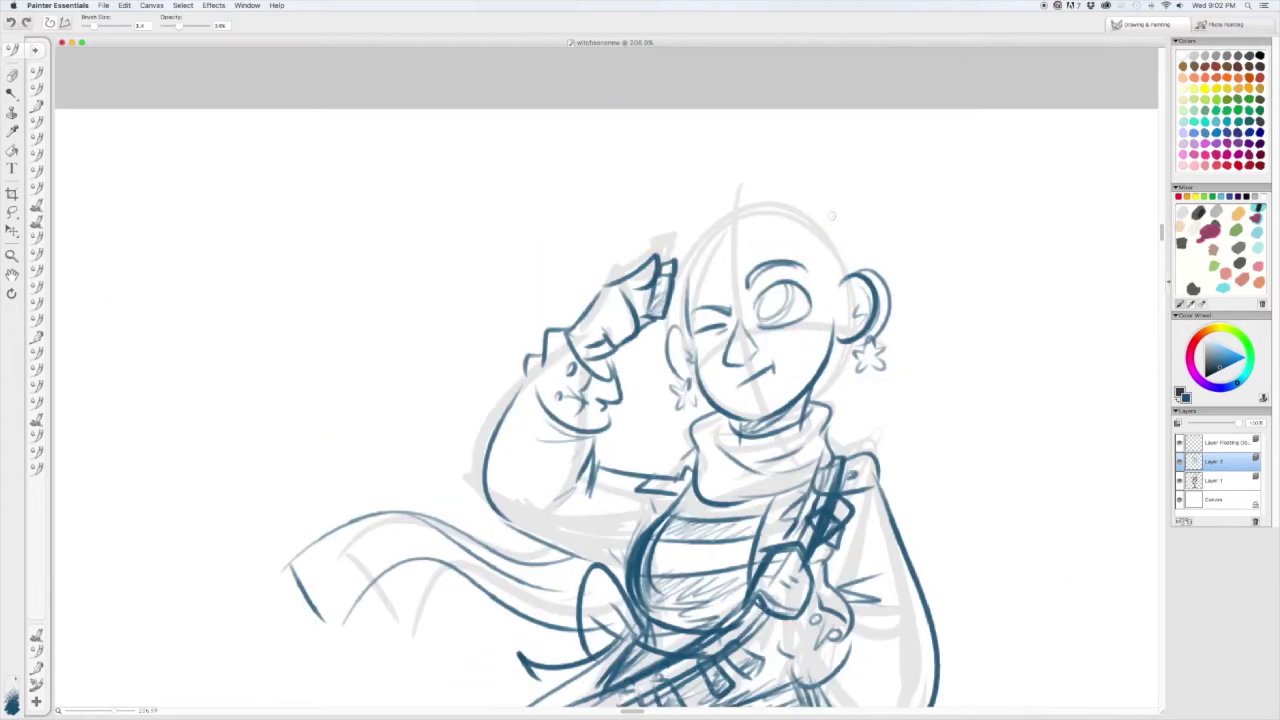
pyautogui.moveTo(822, 208); pyautogui.dragTo(842, 172)
pyautogui.moveTo(730, 290); pyautogui.dragTo(800, 205)
pyautogui.moveTo(832, 228); pyautogui.dragTo(830, 300)
pyautogui.press('super+z')
pyautogui.moveTo(735, 290); pyautogui.dragTo(800, 175)
pyautogui.moveTo(715, 182); pyautogui.dragTo(600, 270)
pyautogui.moveTo(662, 332); pyautogui.dragTo(645, 440)
pyautogui.moveTo(650, 328); pyautogui.dragTo(640, 420)
pyautogui.press('super+z')
pyautogui.moveTo(860, 196)
pyautogui.mouseDown()
pyautogui.moveTo(886, 254)
pyautogui.moveTo(990, 332)
pyautogui.mouseUp()
pyautogui.moveTo(930, 258); pyautogui.dragTo(1100, 450)
pyautogui.scroll(-2, 700, 380)
pyautogui.press('super+z')
pyautogui.press('super+z')
# - Draw long wavy hair streaming from the bun behind the ear, with small ovals scattered in it
pyautogui.moveTo(854, 140); pyautogui.dragTo(1100, 345)
pyautogui.moveTo(850, 300); pyautogui.dragTo(935, 313)
pyautogui.moveTo(935, 255); pyautogui.dragTo(1090, 370)
pyautogui.moveTo(1015, 380); pyautogui.dragTo(1045, 425)
pyautogui.moveTo(950, 180); pyautogui.dragTo(1015, 225)
pyautogui.scroll(-2, 700, 380)
pyautogui.moveTo(860, 285); pyautogui.dragTo(875, 302)
# - Redraw the swept lock of hair above the saluting hand
pyautogui.moveTo(690, 128); pyautogui.dragTo(640, 218)
pyautogui.press('super+z')
pyautogui.moveTo(730, 90); pyautogui.dragTo(625, 160)
# - Redraw the hair streaming behind the head as a slimmer wavy tail with a few loose strands
pyautogui.moveTo(875, 100)
pyautogui.mouseDown()
pyautogui.moveTo(980, 250)
pyautogui.moveTo(1055, 405)
pyautogui.mouseUp()
pyautogui.scroll(2, 700, 380)
pyautogui.press('super+z')
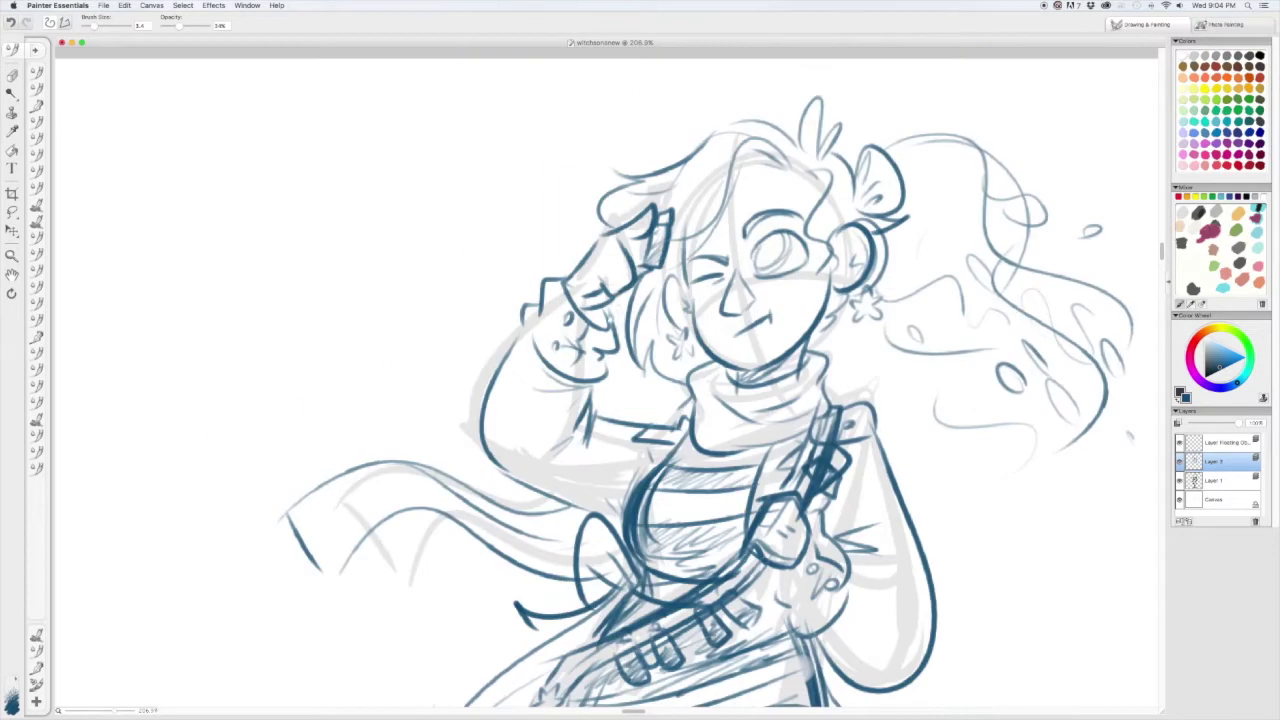
pyautogui.moveTo(900, 140); pyautogui.dragTo(1088, 392)
pyautogui.moveTo(925, 240); pyautogui.dragTo(1060, 378)
pyautogui.moveTo(900, 268)
pyautogui.mouseDown()
pyautogui.moveTo(1015, 398)
pyautogui.moveTo(1045, 478)
pyautogui.mouseUp()
pyautogui.moveTo(1090, 382); pyautogui.dragTo(1125, 455)
pyautogui.moveTo(940, 124); pyautogui.dragTo(1050, 175)
pyautogui.moveTo(990, 155); pyautogui.dragTo(1078, 262)
# - Draw the bent leg below the skirt hem, with a rounded knee and the laced boot kicked up behind
pyautogui.scroll(-5, 1058, 376)
pyautogui.scroll(-6, 386, 289)
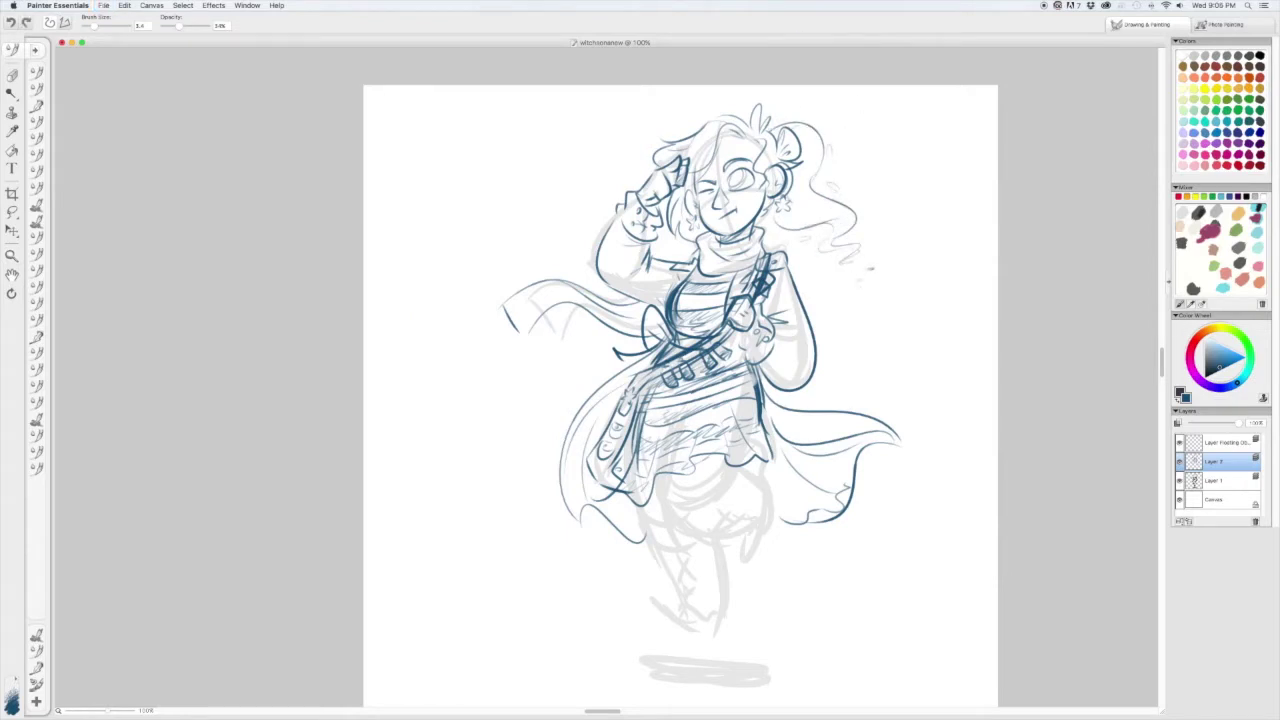
pyautogui.hscroll(-2, 700, 390)
pyautogui.moveTo(722, 498); pyautogui.dragTo(783, 510)
pyautogui.moveTo(775, 450); pyautogui.dragTo(802, 490)
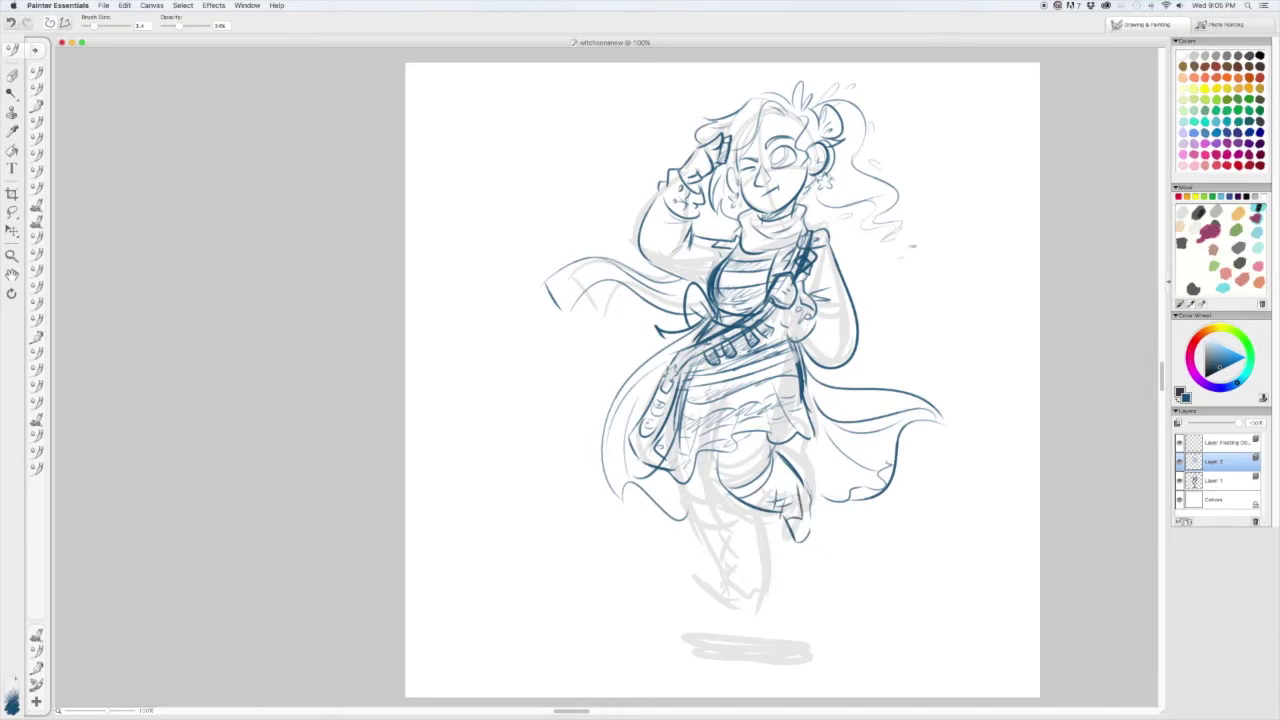
# - Draw the straight leg with its laced boot and pointed toe, and an elliptical ground shadow beneath it
pyautogui.moveTo(697, 574); pyautogui.dragTo(735, 598)
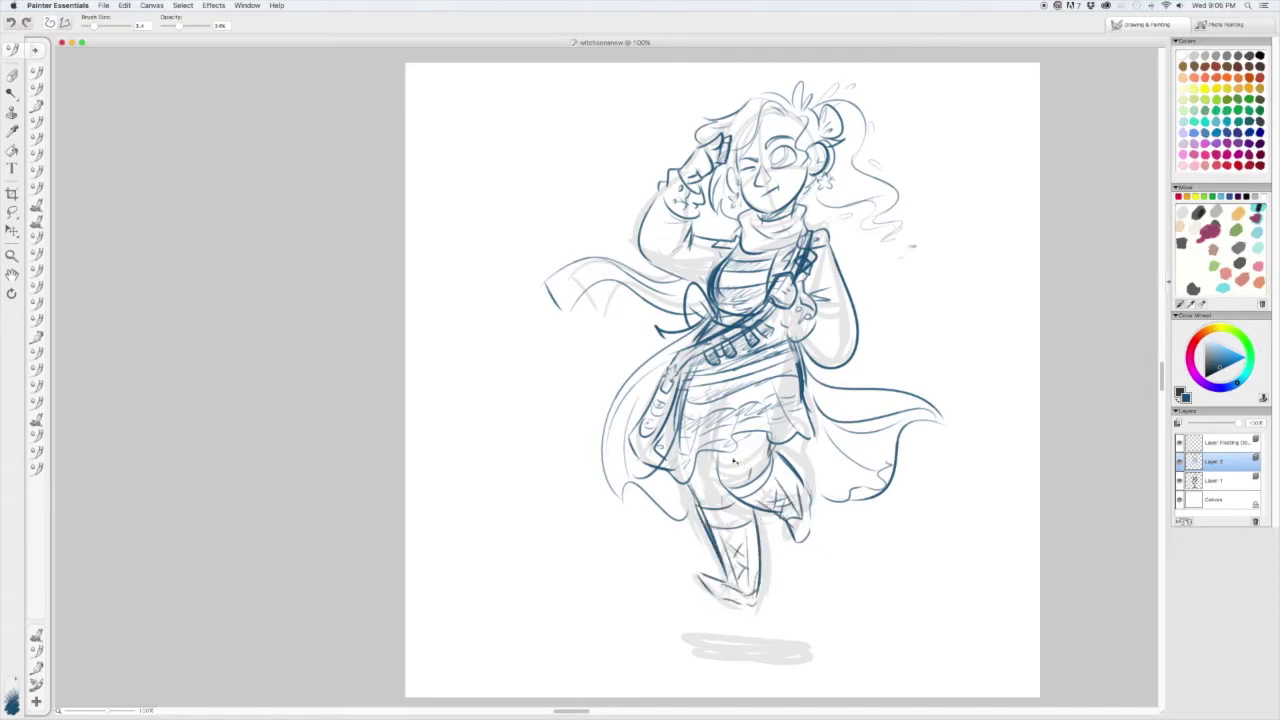
pyautogui.moveTo(711, 625); pyautogui.dragTo(727, 627)
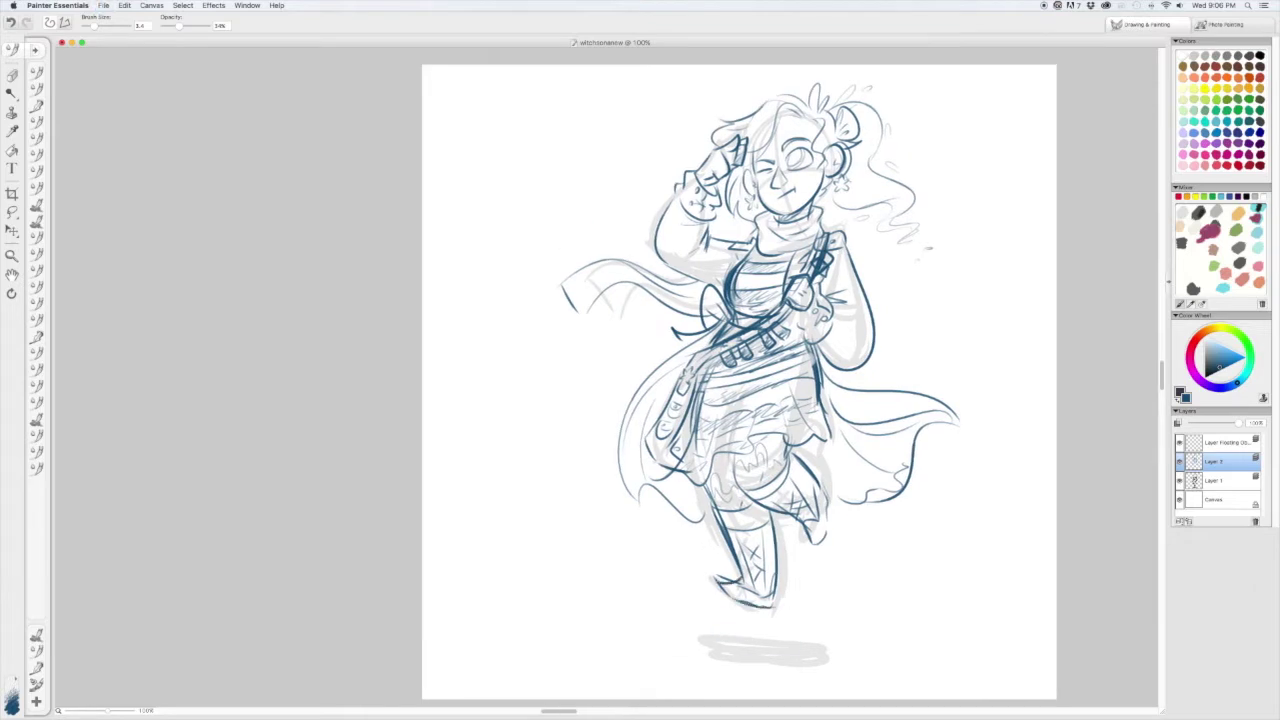
pyautogui.hotkey('ctrl', 'z')
pyautogui.moveTo(712, 580); pyautogui.dragTo(770, 610)
pyautogui.hotkey('ctrl', 'z')
pyautogui.moveTo(680, 636)
pyautogui.mouseDown()
pyautogui.moveTo(858, 648)
pyautogui.moveTo(700, 630)
pyautogui.mouseUp()
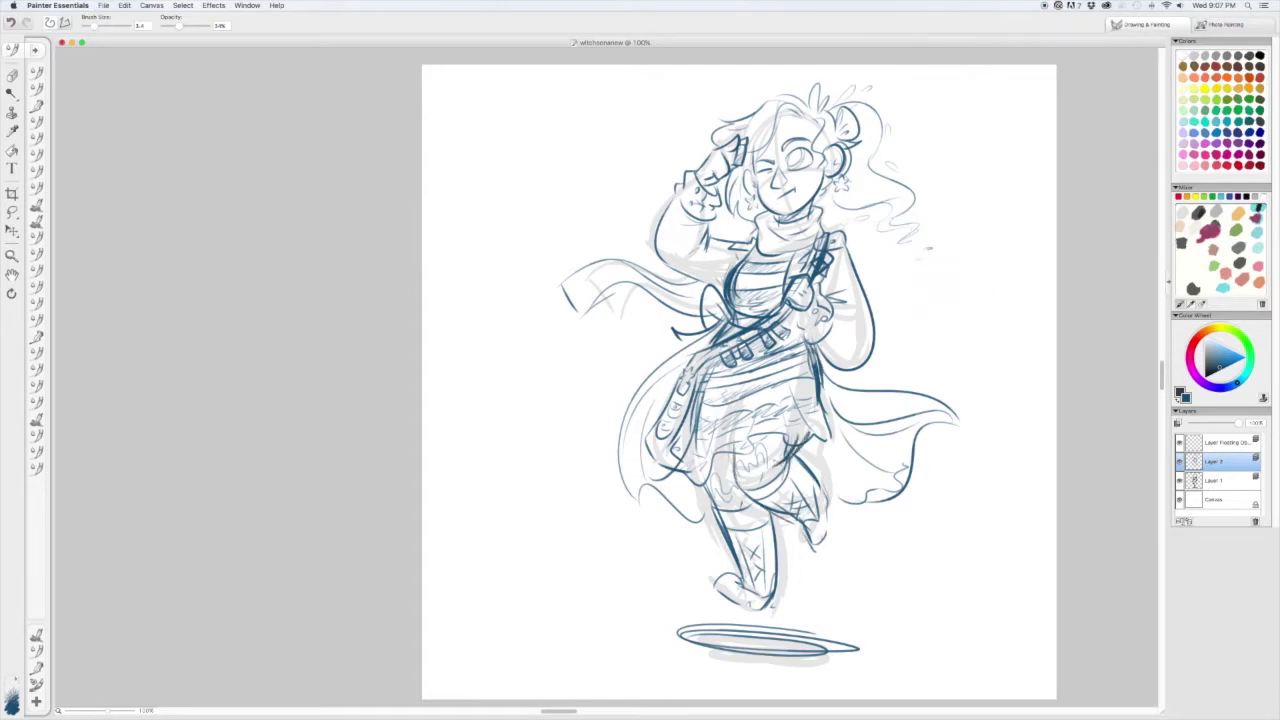
# - Fade the sketch layers to a pale guide and try the opaque inking brush over the torso
pyautogui.moveTo(1232, 427); pyautogui.dragTo(1205, 427)
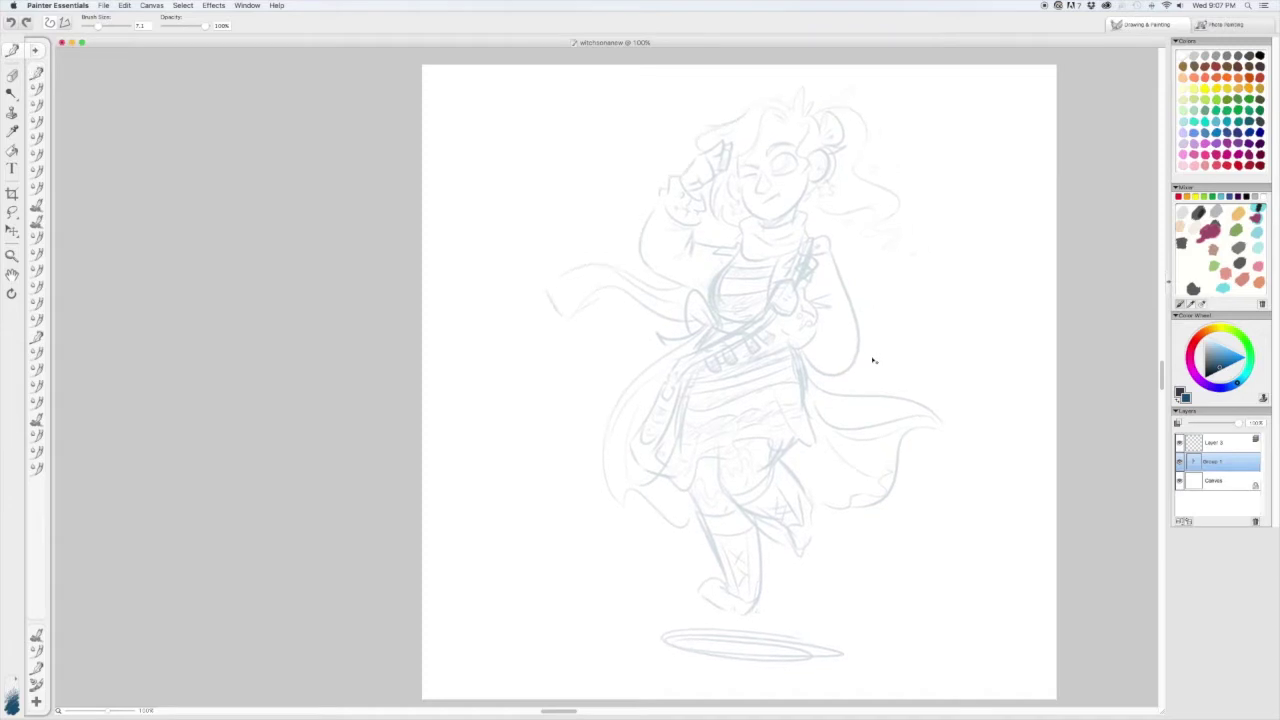
pyautogui.moveTo(766, 280); pyautogui.dragTo(809, 417)
pyautogui.press('super+z')
pyautogui.moveTo(750, 346); pyautogui.dragTo(814, 262)
pyautogui.press('super+z')
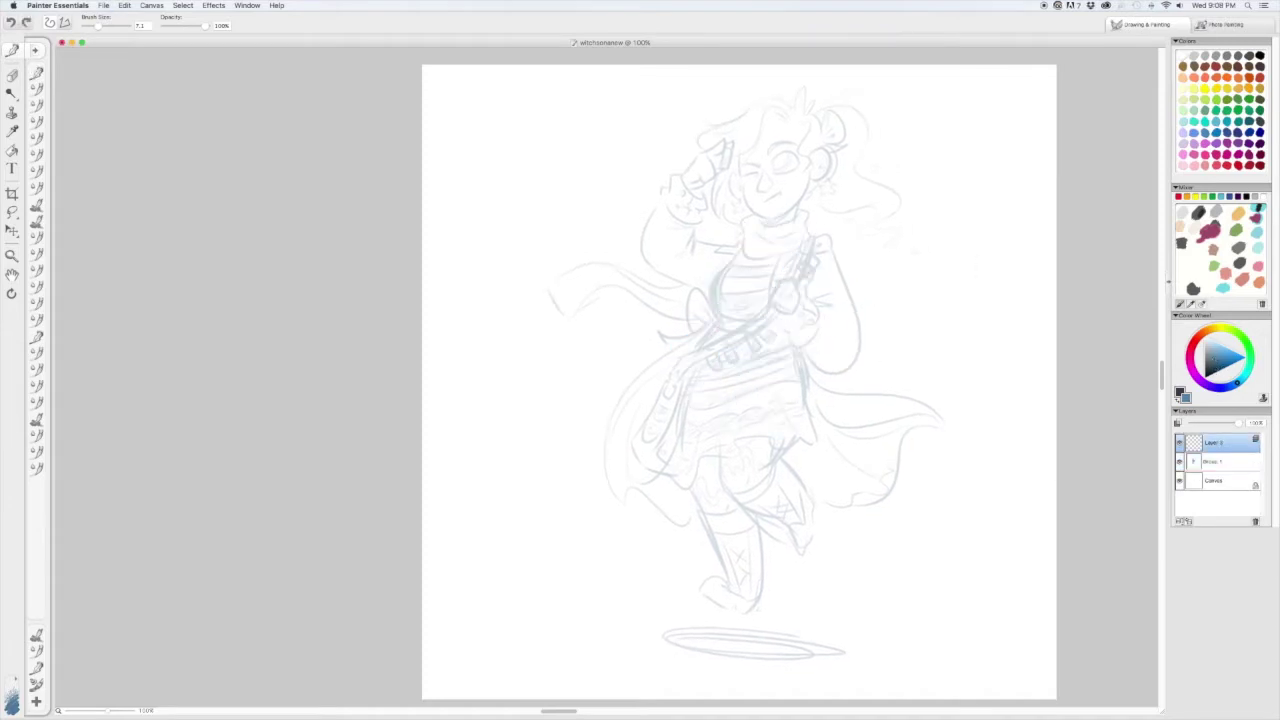
# - Ink the star-shaped earring on the new layer and try the outline of the ear above it
pyautogui.scroll(5, 770, 210)
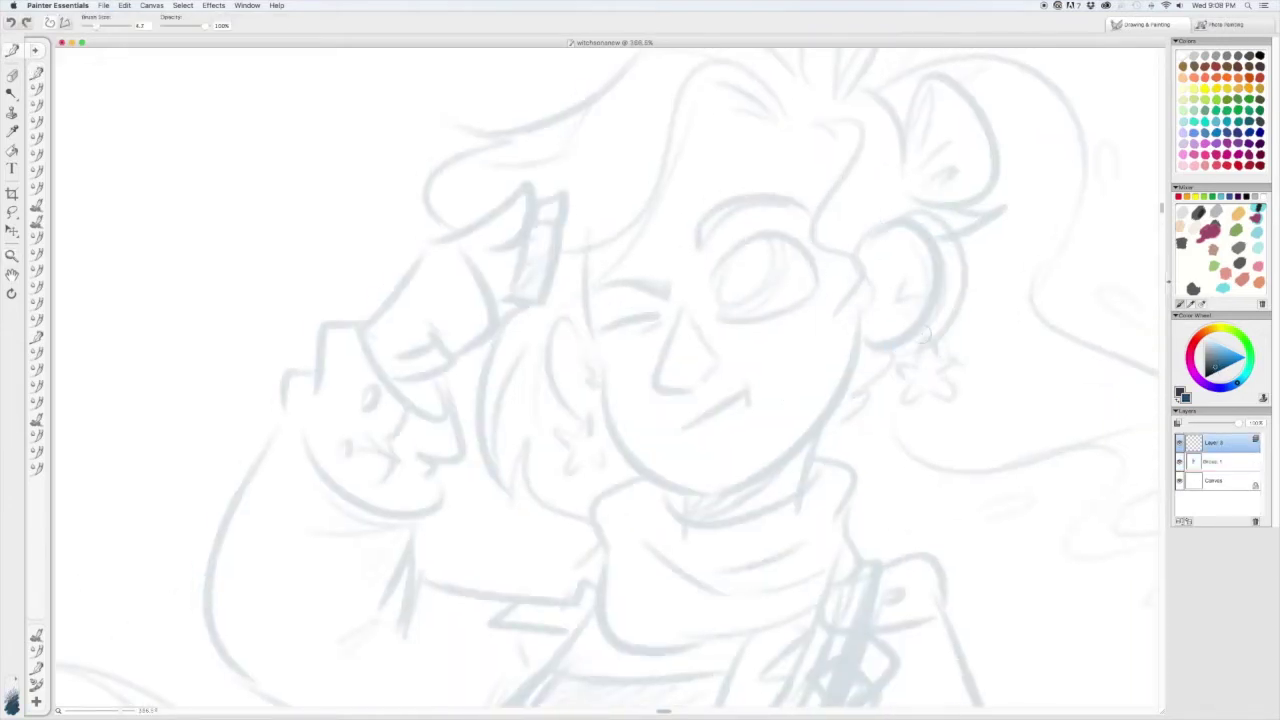
pyautogui.moveTo(885, 228)
pyautogui.mouseDown()
pyautogui.moveTo(886, 340)
pyautogui.moveTo(920, 358)
pyautogui.moveTo(897, 342)
pyautogui.moveTo(880, 390)
pyautogui.mouseUp()
pyautogui.press('super+z')
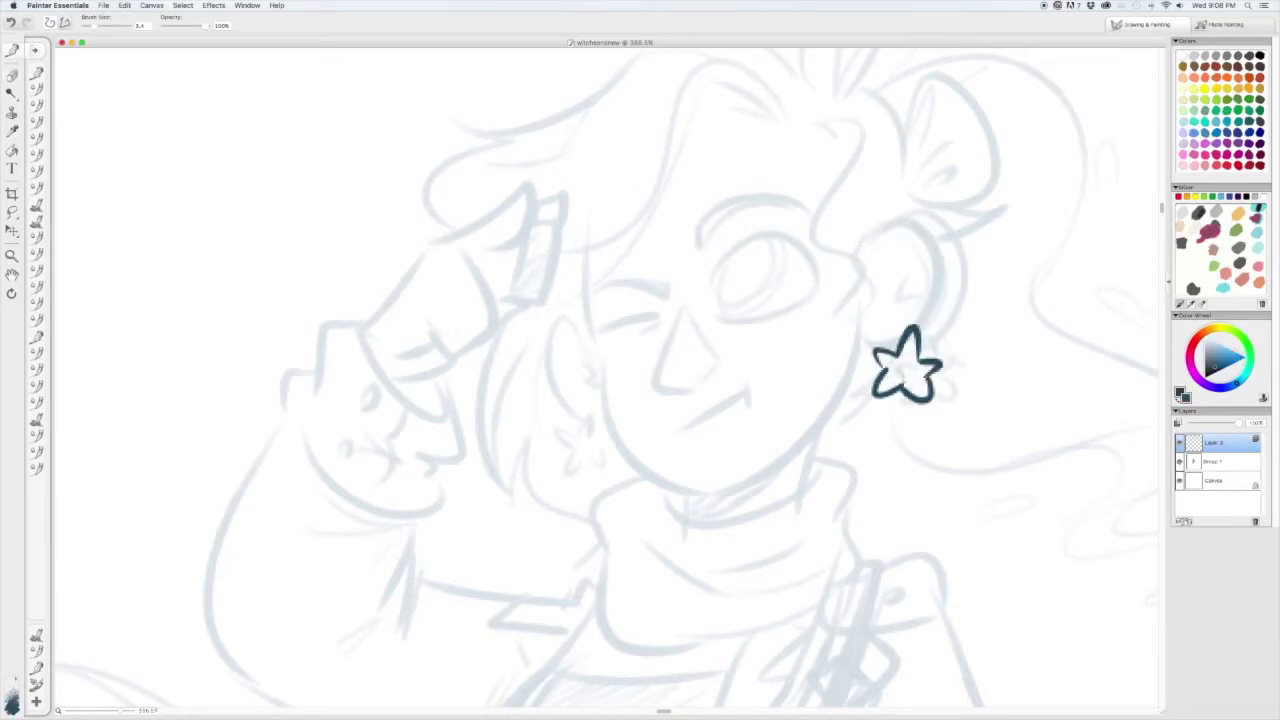
pyautogui.moveTo(858, 255); pyautogui.dragTo(915, 332)
pyautogui.press('super+z')
pyautogui.press('super+z')
pyautogui.press('super+z')
# - Ink the ear above the star earring, with its outer curve and inner fold lines
pyautogui.moveTo(857, 245)
pyautogui.mouseDown()
pyautogui.moveTo(862, 345)
pyautogui.moveTo(882, 290)
pyautogui.mouseUp()
pyautogui.moveTo(910, 338)
pyautogui.mouseDown()
pyautogui.moveTo(935, 368)
pyautogui.moveTo(921, 350)
pyautogui.moveTo(885, 395)
pyautogui.mouseUp()
pyautogui.press('super+z')
pyautogui.moveTo(900, 300); pyautogui.dragTo(924, 328)
pyautogui.moveTo(905, 285); pyautogui.dragTo(910, 335)
# - Ink the face contour from the temple on the winking side around the chin to the opposite ear
pyautogui.moveTo(617, 275); pyautogui.dragTo(626, 362)
pyautogui.moveTo(632, 380); pyautogui.dragTo(690, 495)
pyautogui.press('super+z')
pyautogui.moveTo(630, 380); pyautogui.dragTo(725, 515)
pyautogui.moveTo(725, 515); pyautogui.dragTo(880, 365)
pyautogui.press('super+z')
pyautogui.moveTo(620, 333); pyautogui.dragTo(635, 428)
pyautogui.press('super+z')
pyautogui.scroll(-3, 640, 380)
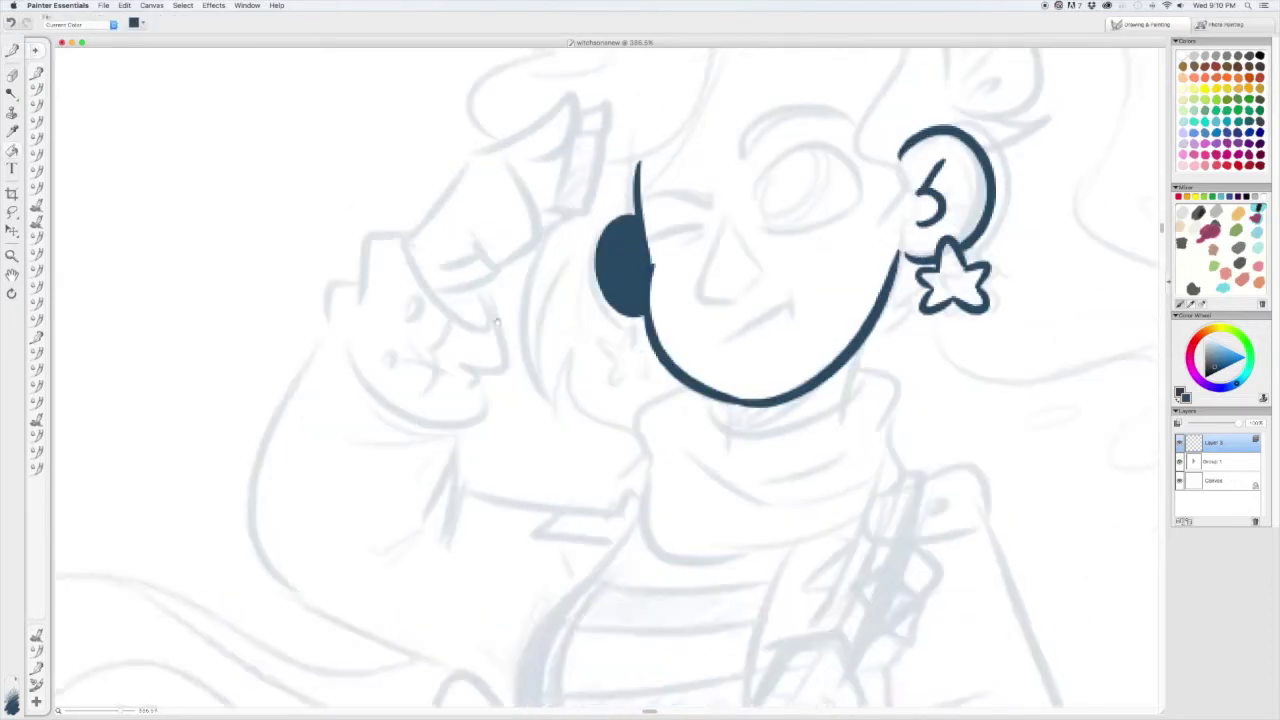
# - Ink the ear on the winking side with its inner folds and a star-shaped earring below it
pyautogui.scroll(3, 640, 380)
pyautogui.press('super+z')
pyautogui.moveTo(657, 355); pyautogui.dragTo(660, 398)
pyautogui.moveTo(608, 440); pyautogui.dragTo(656, 410)
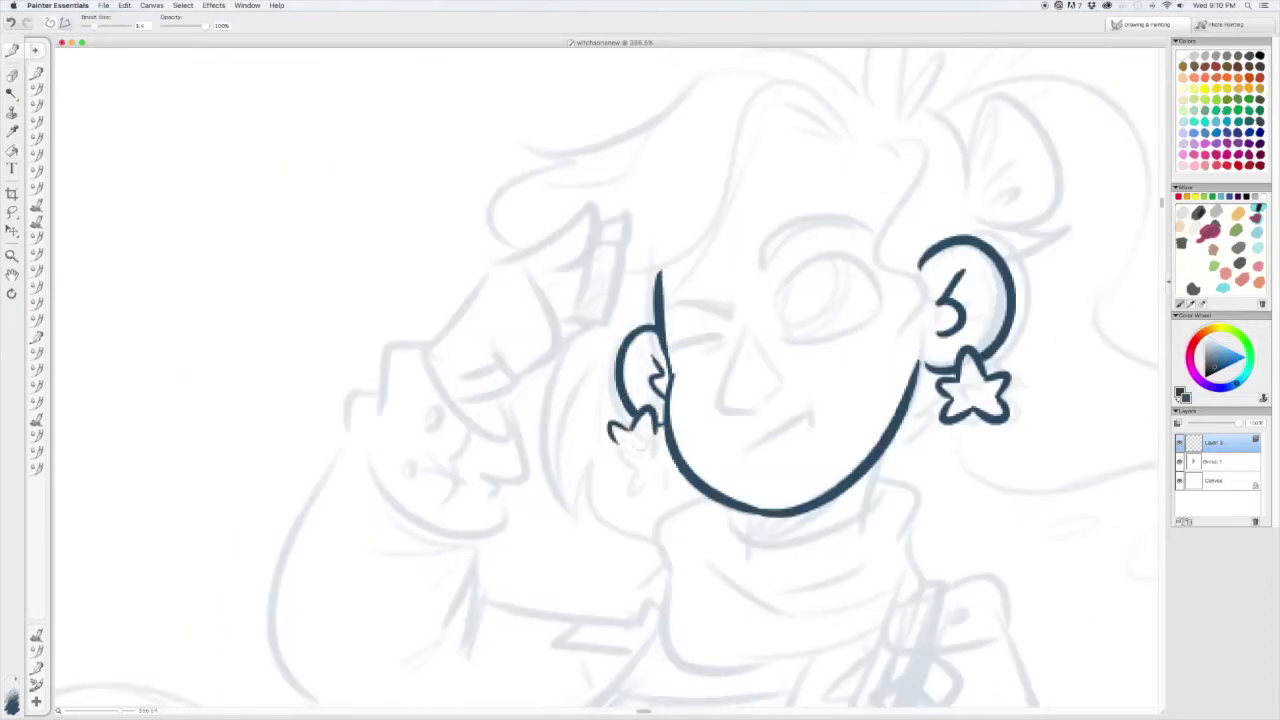
# - Ink the side of the neck and fill the shadow under the chin with solid dark blue
pyautogui.scroll(-3, 640, 380)
pyautogui.moveTo(848, 375); pyautogui.dragTo(842, 444)
pyautogui.moveTo(730, 455)
pyautogui.mouseDown()
pyautogui.moveTo(820, 435)
pyautogui.moveTo(800, 440)
pyautogui.mouseUp()
# - Ink the open eye's rounded outline with upper lashes, and try an iris curve inside it
pyautogui.scroll(3, 640, 380)
pyautogui.moveTo(858, 296); pyautogui.dragTo(858, 314)
pyautogui.moveTo(757, 296)
pyautogui.mouseDown()
pyautogui.moveTo(790, 343)
pyautogui.moveTo(859, 312)
pyautogui.mouseUp()
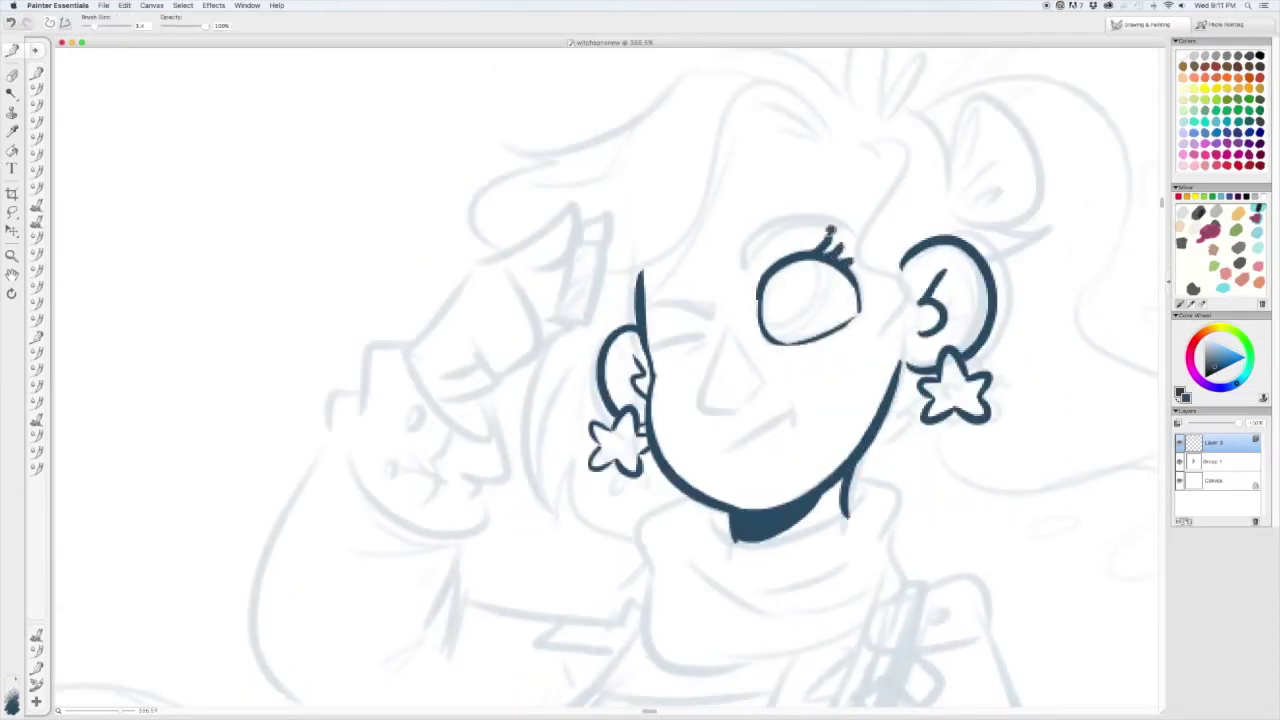
pyautogui.moveTo(800, 262); pyautogui.dragTo(780, 330)
pyautogui.hotkey('ctrl', 'z')
# - Ink the closed winking eye, the angular nose and a slanted smirk on the face
pyautogui.moveTo(648, 348)
pyautogui.mouseDown()
pyautogui.moveTo(704, 344)
pyautogui.moveTo(702, 400)
pyautogui.moveTo(760, 346)
pyautogui.moveTo(726, 290)
pyautogui.mouseUp()
pyautogui.scroll(-2, 701, 368)
pyautogui.scroll(1, 726, 290)
pyautogui.moveTo(730, 422)
pyautogui.mouseDown()
pyautogui.moveTo(800, 382)
pyautogui.moveTo(806, 392)
pyautogui.mouseUp()
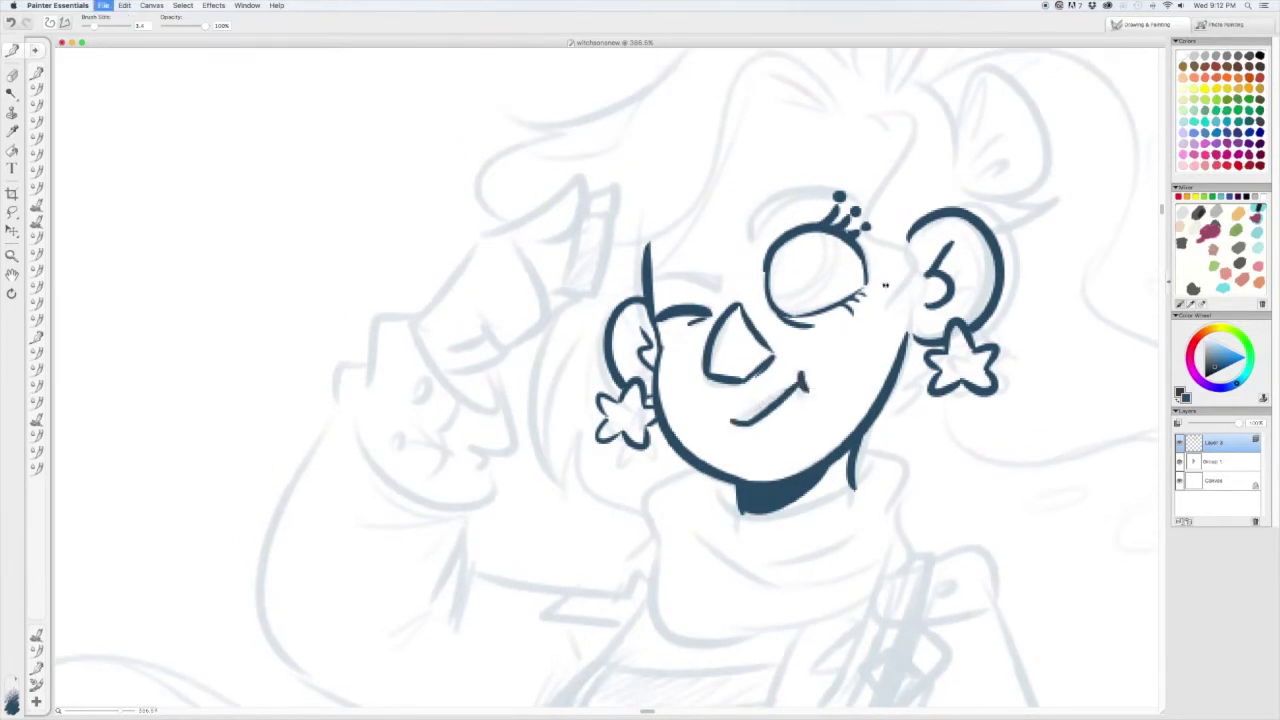
# - Ink thick tapered eyebrows over both eyes and add dotted lashes to the winking eye
pyautogui.moveTo(658, 276); pyautogui.dragTo(738, 292)
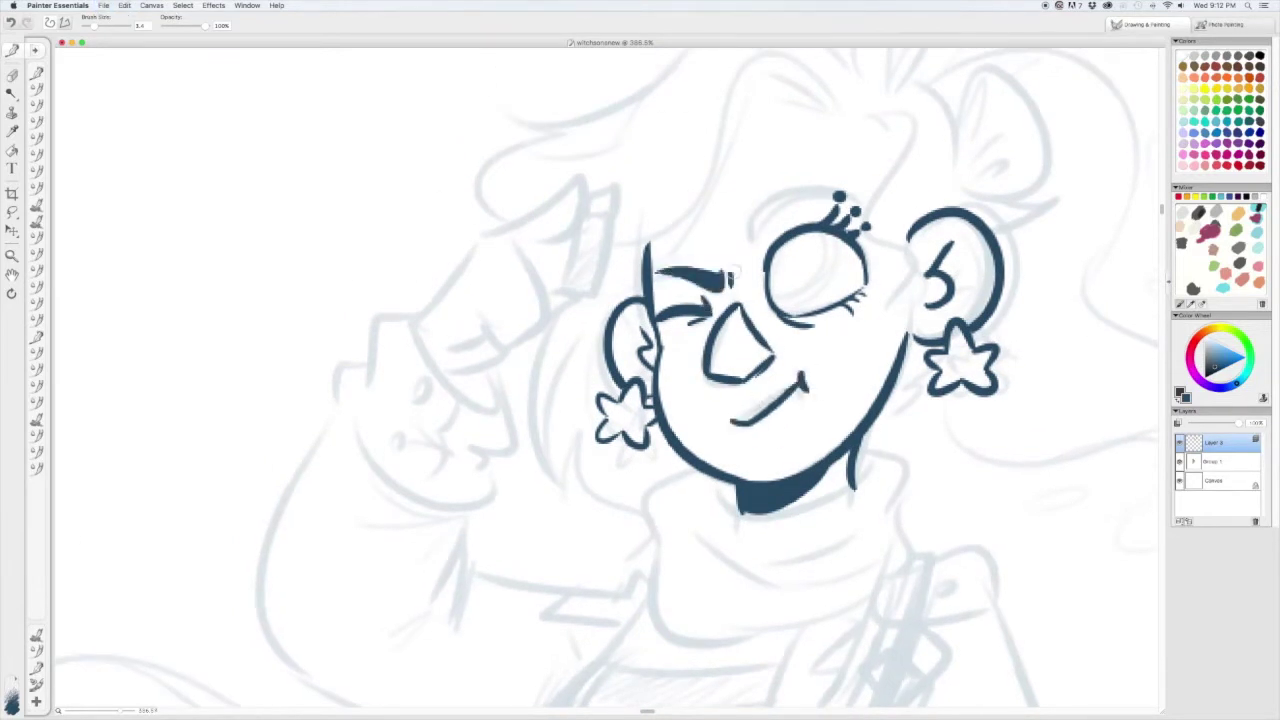
pyautogui.moveTo(752, 242); pyautogui.dragTo(832, 198)
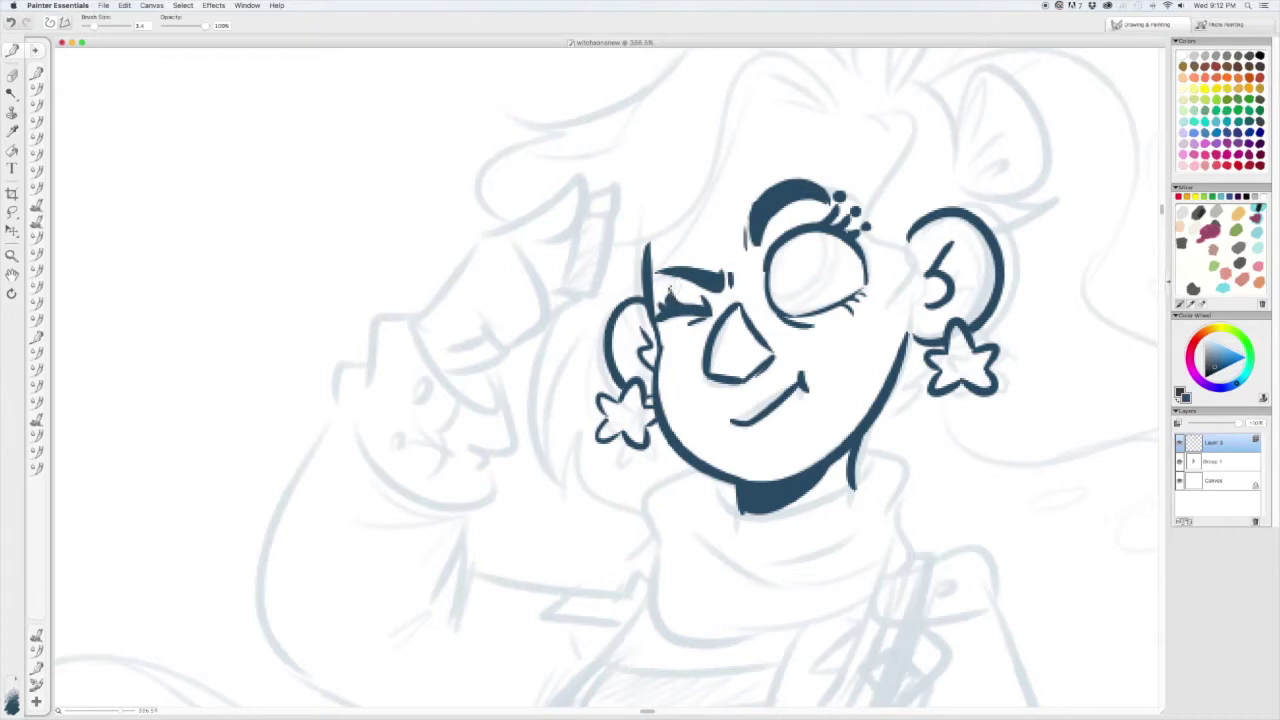
pyautogui.click(666, 290)
# - Rework the smirk into a slightly open slanted mouth with a small corner mark
pyautogui.scroll(1, 700, 360)
pyautogui.moveTo(760, 425)
pyautogui.mouseDown()
pyautogui.moveTo(835, 392)
pyautogui.moveTo(845, 404)
pyautogui.moveTo(830, 412)
pyautogui.mouseUp()
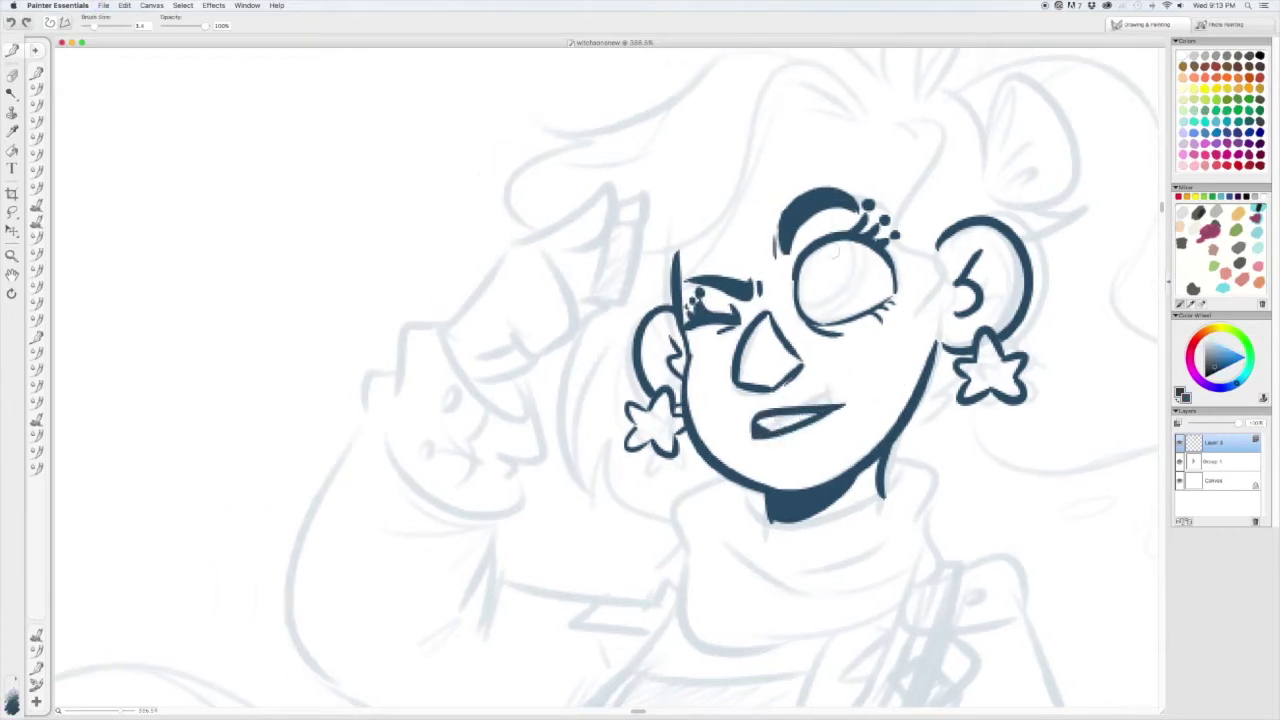
pyautogui.scroll(-5, 833, 250)
pyautogui.scroll(4, 755, 238)
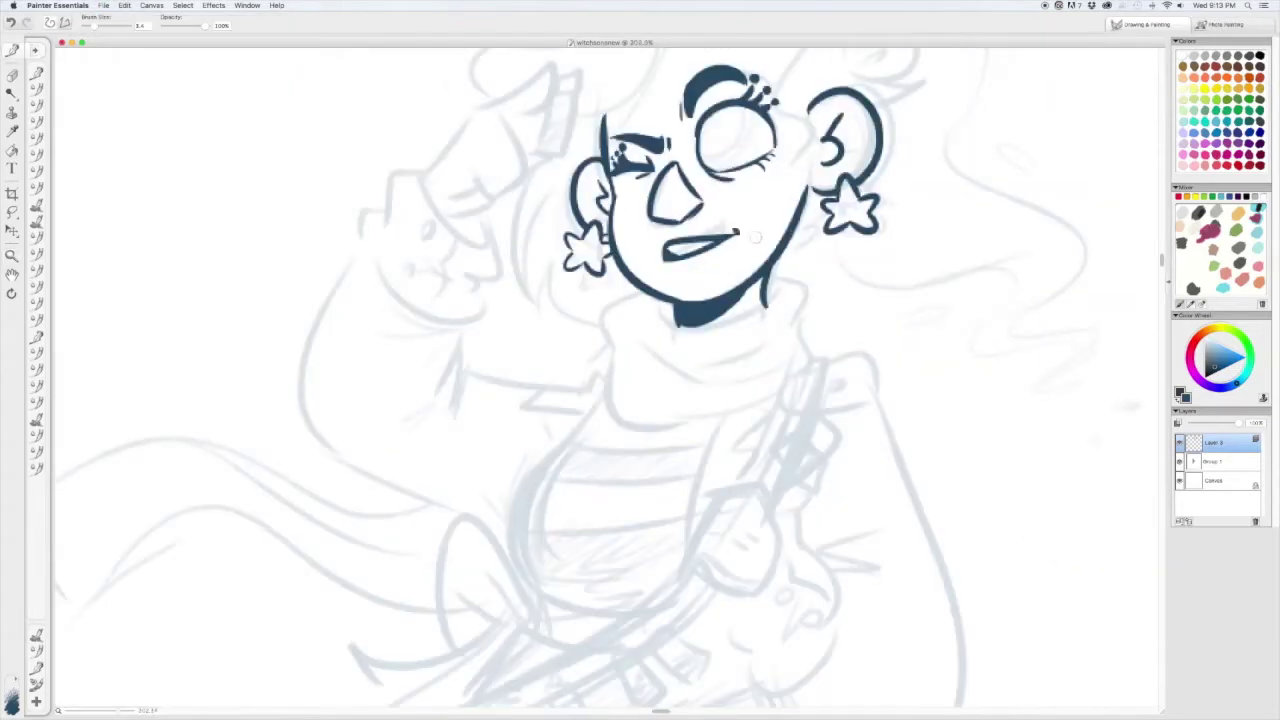
# - Ink the scarf wrapped around the neck, with its outer contour and inner fold lines
pyautogui.moveTo(640, 360); pyautogui.dragTo(747, 460)
pyautogui.click(898, 374)
pyautogui.press('super+z')
pyautogui.moveTo(871, 378); pyautogui.dragTo(914, 478)
pyautogui.moveTo(738, 396); pyautogui.dragTo(722, 515)
pyautogui.moveTo(730, 508)
pyautogui.mouseDown()
pyautogui.moveTo(912, 480)
pyautogui.moveTo(808, 518)
pyautogui.moveTo(914, 486)
pyautogui.mouseUp()
pyautogui.press('super+z')
pyautogui.press('super+z')
pyautogui.moveTo(872, 392)
pyautogui.mouseDown()
pyautogui.moveTo(830, 418)
pyautogui.moveTo(782, 421)
pyautogui.moveTo(780, 410)
pyautogui.mouseUp()
pyautogui.moveTo(872, 396); pyautogui.dragTo(862, 430)
pyautogui.moveTo(640, 400)
pyautogui.mouseDown()
pyautogui.moveTo(670, 280)
pyautogui.moveTo(640, 350)
pyautogui.mouseUp()
# - Ink the puffy sleeve of the lowered arm from the shoulder around to the wrist and try a crease
pyautogui.moveTo(966, 290)
pyautogui.mouseDown()
pyautogui.moveTo(1010, 292)
pyautogui.moveTo(930, 600)
pyautogui.mouseUp()
pyautogui.moveTo(982, 482)
pyautogui.mouseDown()
pyautogui.moveTo(1064, 536)
pyautogui.moveTo(996, 474)
pyautogui.mouseUp()
pyautogui.press('super+z')
# - Ink the lowered hand's thumb, palm and cuff, with two oval details and short crease lines
pyautogui.moveTo(910, 400)
pyautogui.mouseDown()
pyautogui.moveTo(958, 504)
pyautogui.moveTo(868, 482)
pyautogui.mouseUp()
pyautogui.moveTo(856, 484)
pyautogui.mouseDown()
pyautogui.moveTo(937, 555)
pyautogui.moveTo(970, 500)
pyautogui.moveTo(968, 566)
pyautogui.mouseUp()
pyautogui.press('super+z')
pyautogui.moveTo(972, 478); pyautogui.dragTo(884, 532)
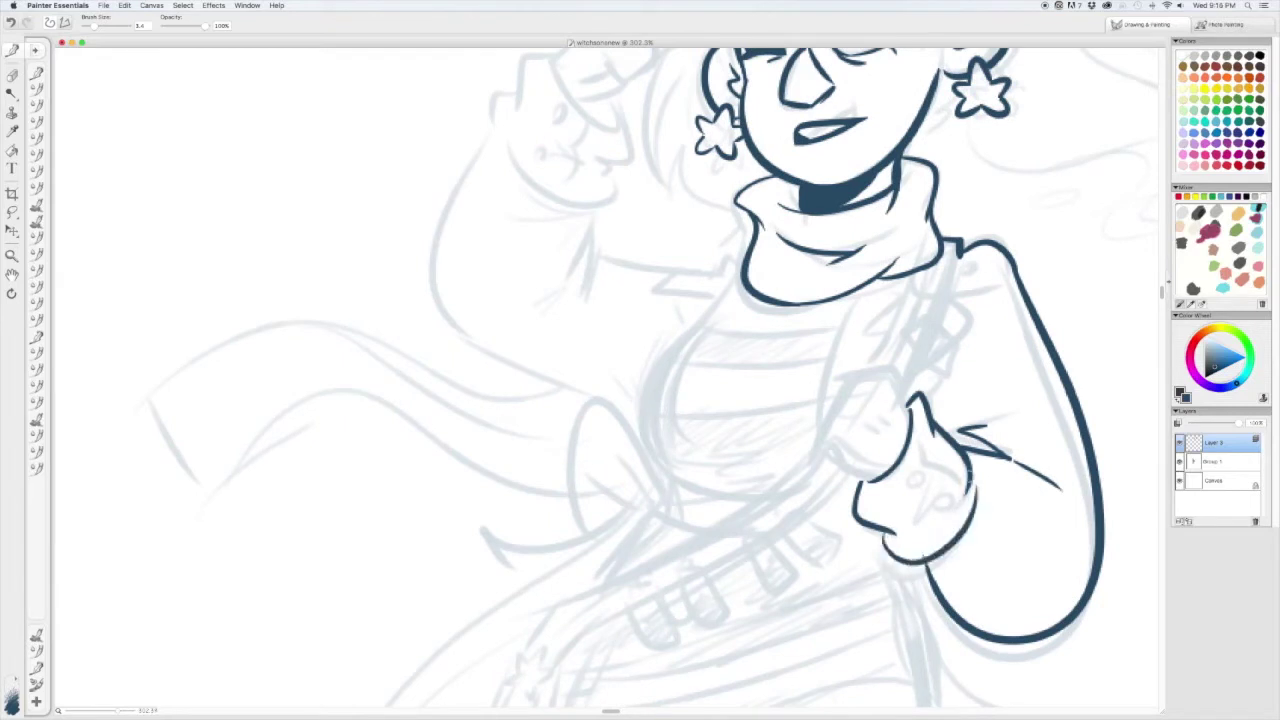
pyautogui.moveTo(903, 484); pyautogui.dragTo(912, 484)
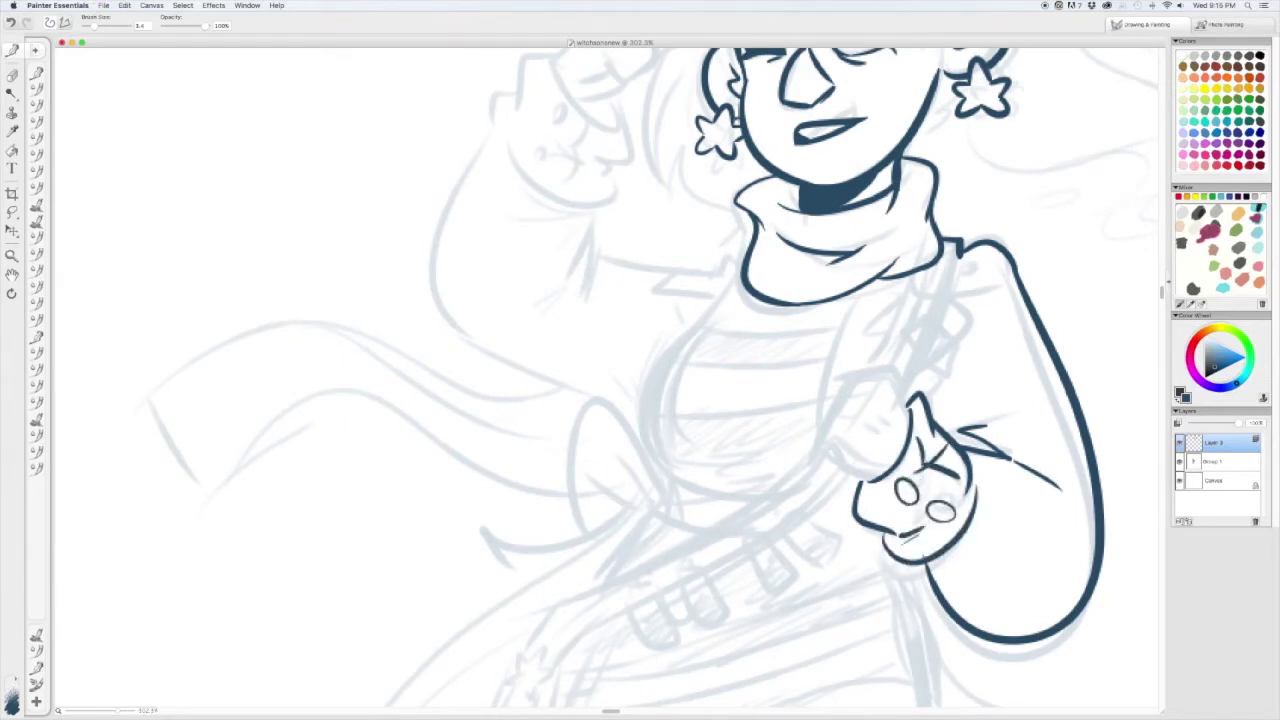
pyautogui.press('super+z')
# - Ink the curled fingers of the lowered hand, with separating lines and small knuckle marks
pyautogui.moveTo(886, 374); pyautogui.dragTo(815, 446)
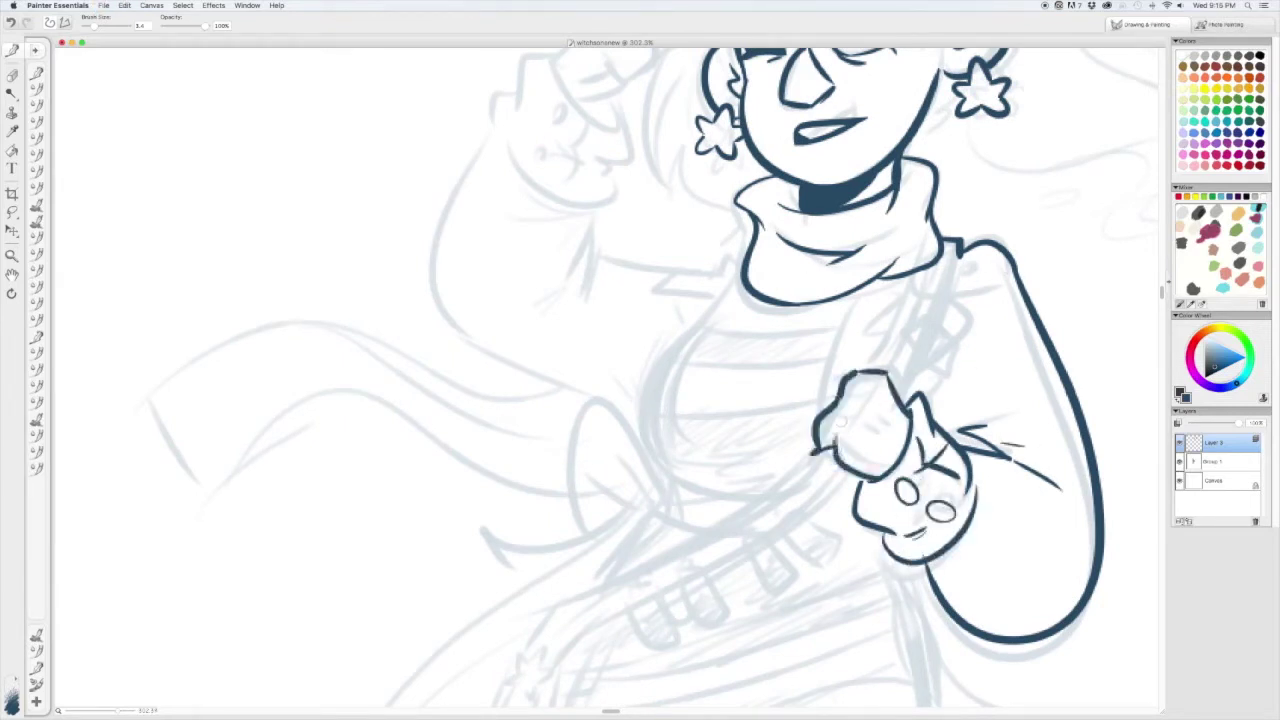
pyautogui.moveTo(884, 380)
pyautogui.mouseDown()
pyautogui.moveTo(827, 431)
pyautogui.moveTo(880, 436)
pyautogui.mouseUp()
pyautogui.press('super+z')
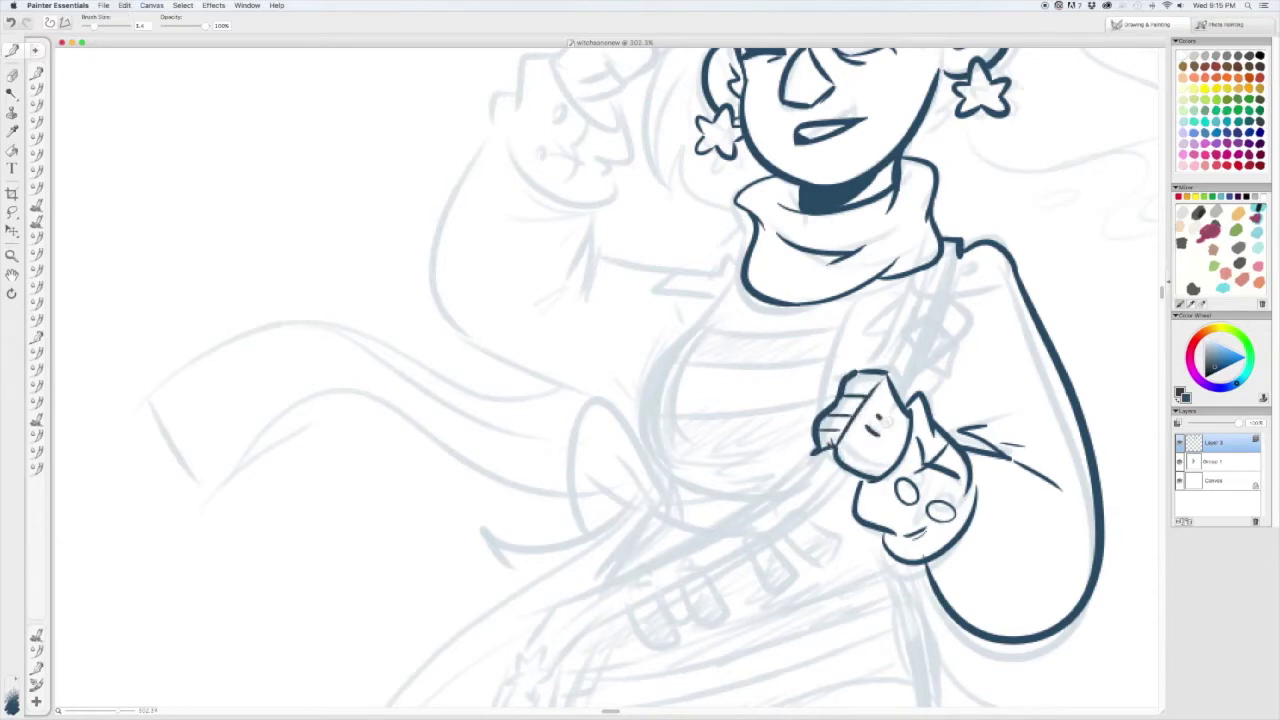
# - Ink both edges of the diagonal chest strap from the shoulder down to the gripping hand
pyautogui.scroll(3, 610, 380)
pyautogui.scroll(-3, 610, 380)
pyautogui.press('super+z')
pyautogui.moveTo(1000, 264); pyautogui.dragTo(940, 400)
pyautogui.moveTo(1008, 260); pyautogui.dragTo(955, 416)
# - Ink the upper contour of the raised arm outward from the scarf on the line art layer
pyautogui.scroll(-3, 610, 380)
pyautogui.scroll(8, 610, 380)
pyautogui.click(1220, 461)
pyautogui.click(1215, 442)
pyautogui.moveTo(795, 492); pyautogui.dragTo(660, 481)
# - Ink the curved cuff of the saluting hand with its oval details and the folds at the palm
pyautogui.moveTo(568, 328)
pyautogui.mouseDown()
pyautogui.moveTo(612, 280)
pyautogui.moveTo(684, 350)
pyautogui.moveTo(690, 390)
pyautogui.mouseUp()
pyautogui.moveTo(556, 362); pyautogui.dragTo(670, 422)
pyautogui.moveTo(620, 378); pyautogui.dragTo(655, 385)
pyautogui.moveTo(600, 330); pyautogui.dragTo(606, 384)
pyautogui.press('super+z')
# - Ink the saluting hand's extended fingers, back of the hand and pointed thumb
pyautogui.moveTo(612, 282)
pyautogui.mouseDown()
pyautogui.moveTo(650, 226)
pyautogui.moveTo(738, 178)
pyautogui.mouseUp()
pyautogui.press('super+z')
pyautogui.moveTo(668, 232)
pyautogui.mouseDown()
pyautogui.moveTo(672, 296)
pyautogui.moveTo(675, 270)
pyautogui.moveTo(700, 230)
pyautogui.mouseUp()
pyautogui.press('super+z')
pyautogui.moveTo(632, 305); pyautogui.dragTo(712, 285)
pyautogui.press('super+z')
pyautogui.moveTo(630, 328); pyautogui.dragTo(740, 285)
pyautogui.moveTo(706, 288); pyautogui.dragTo(742, 268)
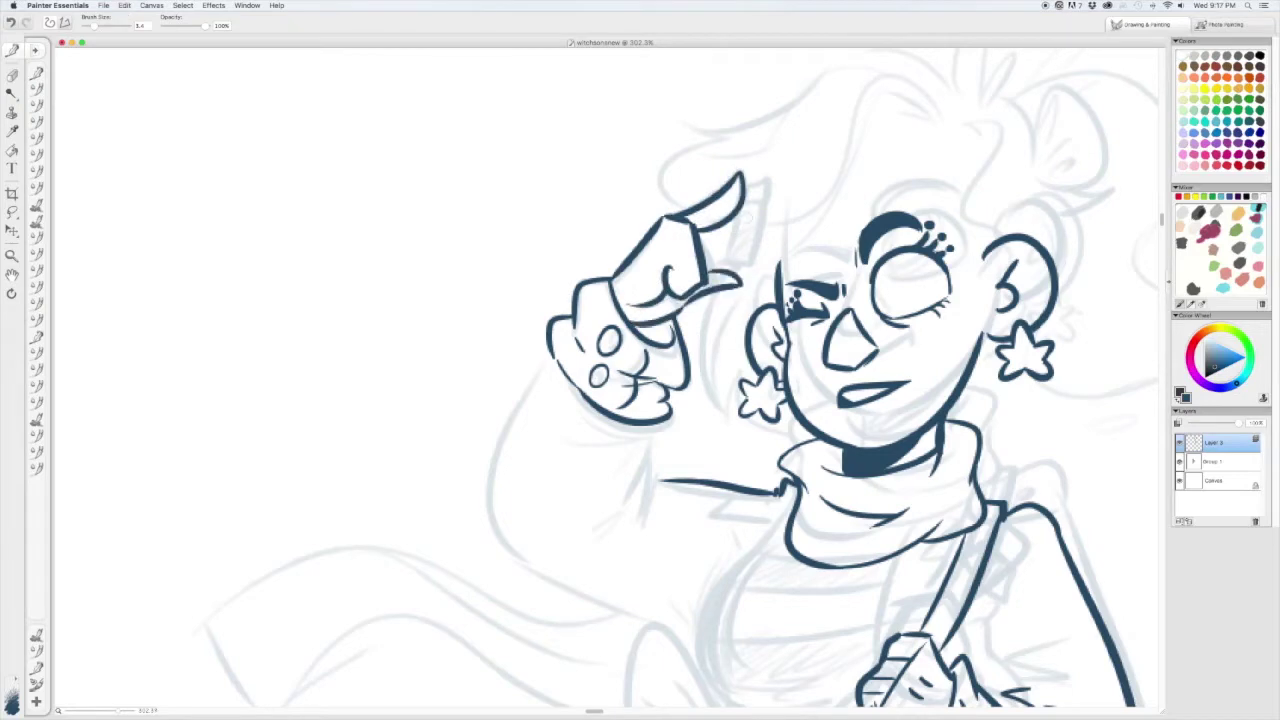
# - Ink the raised arm's puffy sleeve with creases near the elbow, and save the document
pyautogui.scroll(-5, 640, 380)
pyautogui.hscroll(5, 640, 380)
pyautogui.moveTo(492, 342); pyautogui.dragTo(532, 335)
pyautogui.moveTo(445, 248)
pyautogui.mouseDown()
pyautogui.moveTo(470, 490)
pyautogui.moveTo(560, 520)
pyautogui.mouseUp()
pyautogui.moveTo(558, 390); pyautogui.dragTo(566, 440)
pyautogui.scroll(-4, 378, 279)
pyautogui.hscroll(1, 378, 279)
pyautogui.press('super+s')
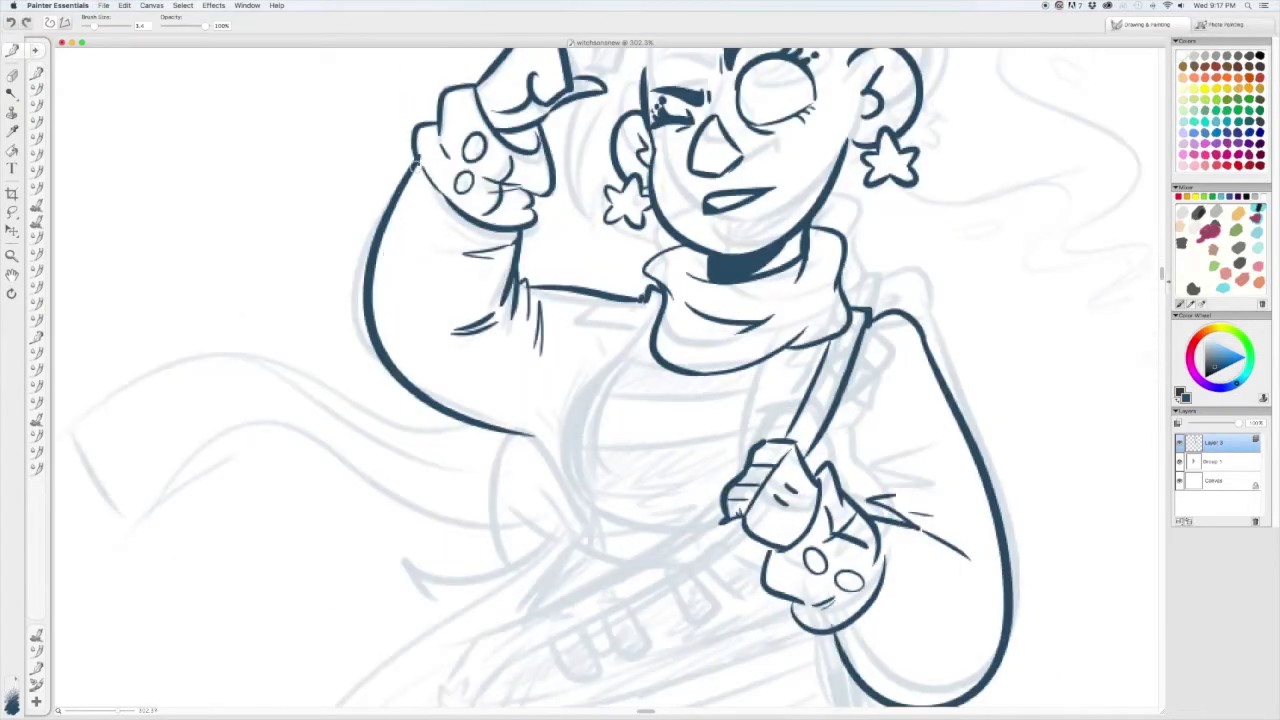
# - Ink the torso's side contour from the chest down to the waist
pyautogui.press('super+0')
pyautogui.press('super+equal')
pyautogui.press('super+minus')
pyautogui.scroll(-5, 640, 380)
pyautogui.press('super+minus')
pyautogui.press('super+equal')
pyautogui.press('super+equal')
pyautogui.press('b')
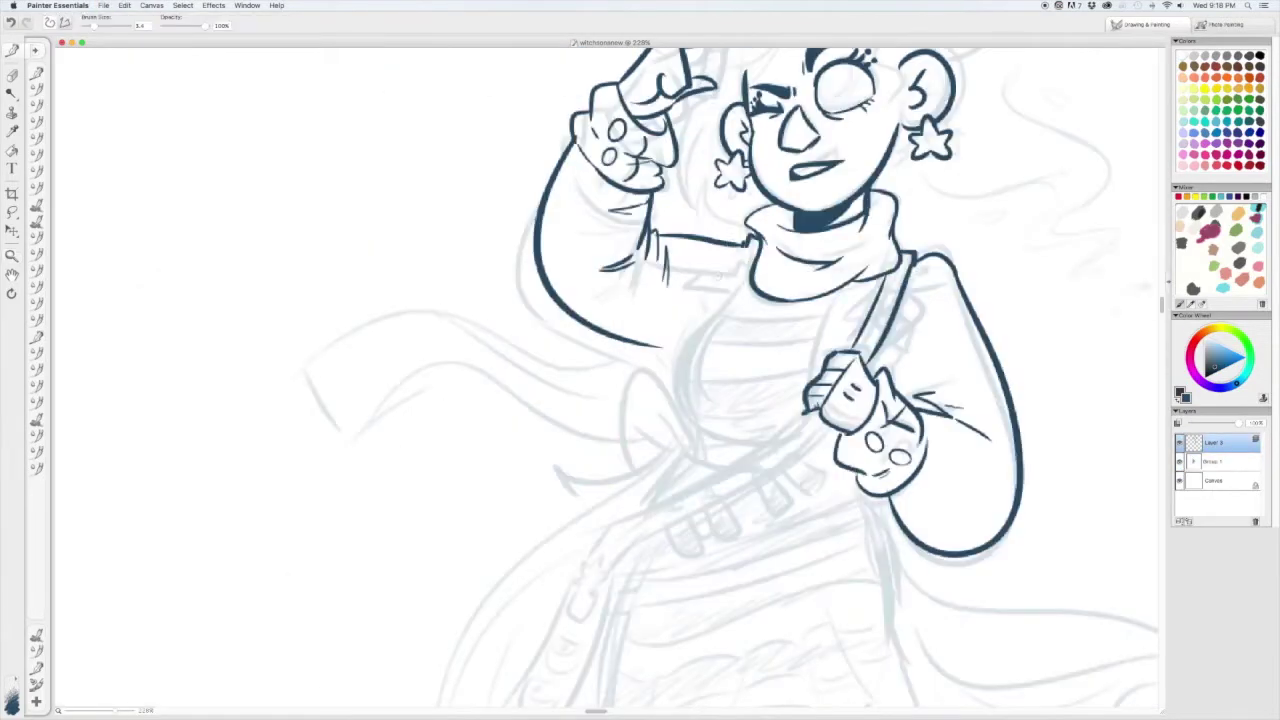
pyautogui.moveTo(745, 289)
pyautogui.mouseDown()
pyautogui.moveTo(700, 425)
pyautogui.moveTo(778, 412)
pyautogui.mouseUp()
pyautogui.press('super+equal')
pyautogui.press('super+z')
# - Ink the small corked bottle nearest the lowered hand on the belt, with a rounded base and highlight
pyautogui.moveTo(760, 345); pyautogui.dragTo(830, 420)
pyautogui.moveTo(790, 338)
pyautogui.mouseDown()
pyautogui.moveTo(765, 395)
pyautogui.moveTo(822, 425)
pyautogui.mouseUp()
pyautogui.press('super+z')
pyautogui.press('super+z')
pyautogui.moveTo(788, 348)
pyautogui.mouseDown()
pyautogui.moveTo(845, 425)
pyautogui.moveTo(800, 362)
pyautogui.mouseUp()
pyautogui.press('super+z')
pyautogui.press('super+z')
pyautogui.press('super+z')
pyautogui.moveTo(758, 362); pyautogui.dragTo(835, 376)
pyautogui.press('super+z')
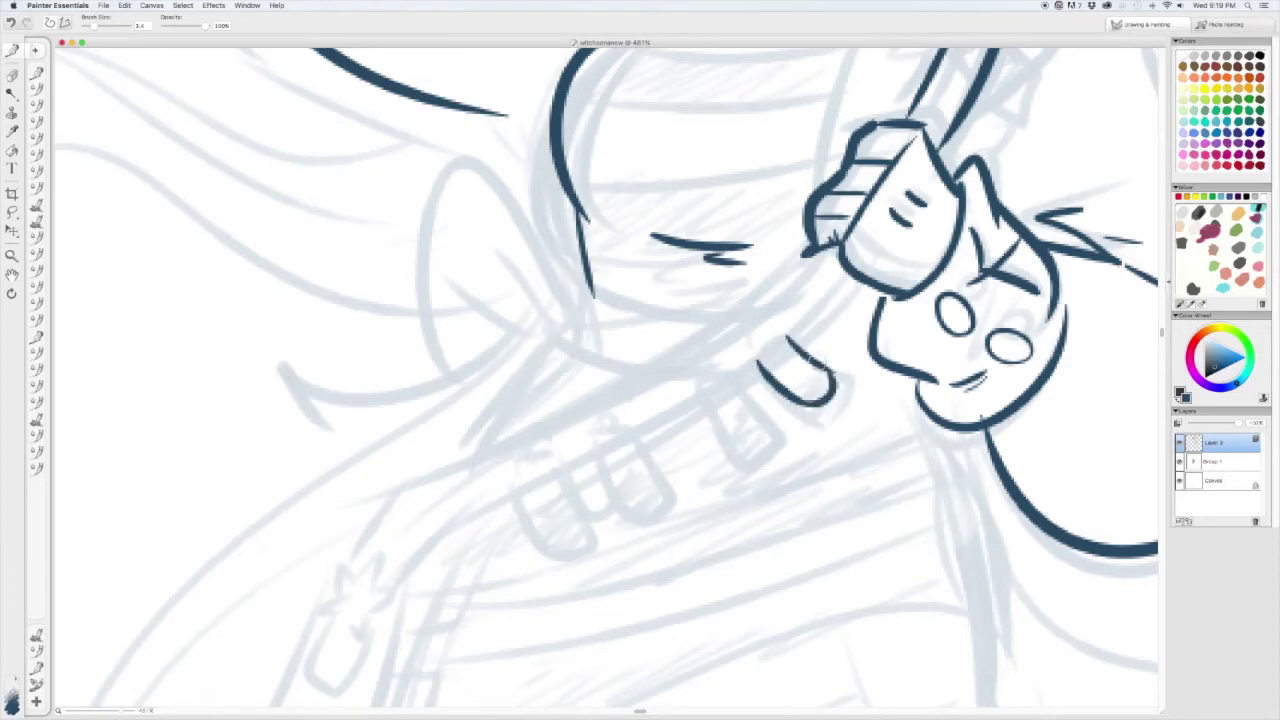
pyautogui.moveTo(776, 328); pyautogui.dragTo(752, 352)
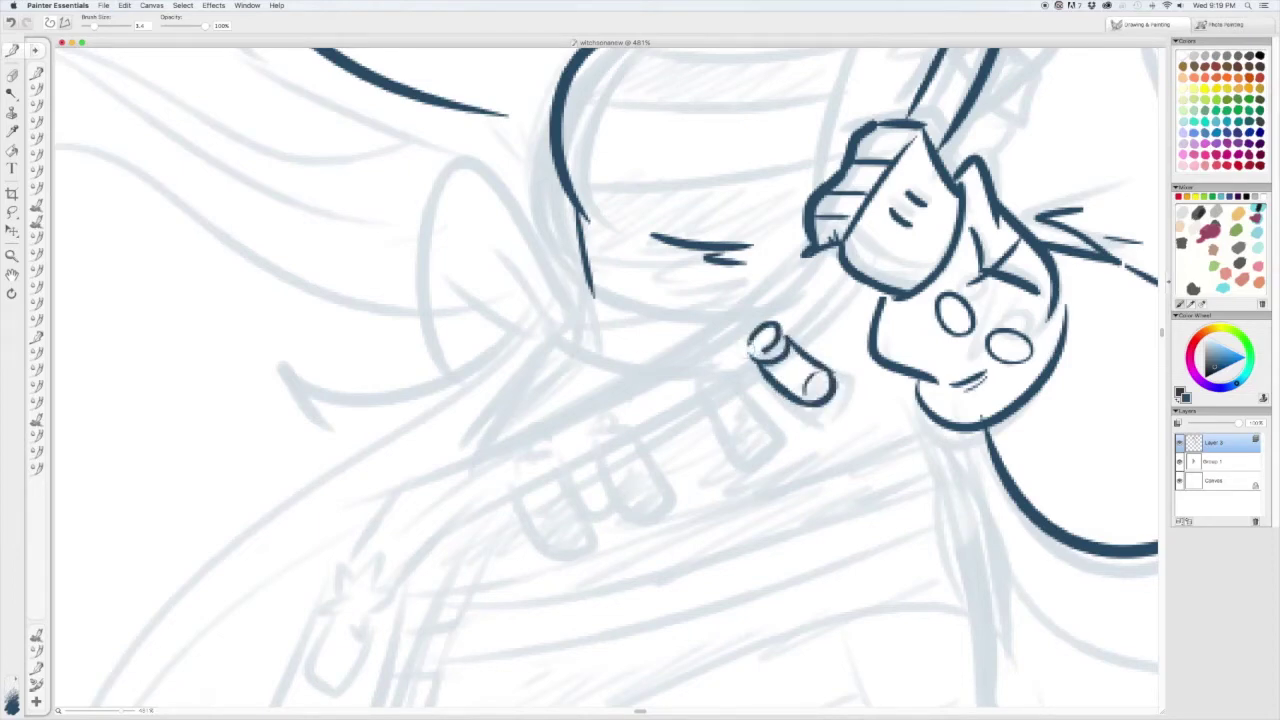
# - Ink the remaining corked bottles in a row along the diagonal belt
pyautogui.moveTo(860, 312); pyautogui.dragTo(887, 392)
pyautogui.moveTo(748, 450); pyautogui.dragTo(770, 545)
pyautogui.moveTo(790, 495); pyautogui.dragTo(755, 540)
pyautogui.moveTo(800, 450); pyautogui.dragTo(880, 316)
pyautogui.moveTo(708, 388)
pyautogui.mouseDown()
pyautogui.moveTo(750, 472)
pyautogui.moveTo(800, 458)
pyautogui.moveTo(802, 470)
pyautogui.moveTo(772, 366)
pyautogui.moveTo(746, 394)
pyautogui.moveTo(686, 398)
pyautogui.moveTo(712, 472)
pyautogui.mouseUp()
pyautogui.moveTo(698, 412); pyautogui.dragTo(734, 418)
pyautogui.moveTo(730, 462); pyautogui.dragTo(746, 448)
# - Ink the short hanging cords rising from the corks of the belt bottles
pyautogui.press('super+0')
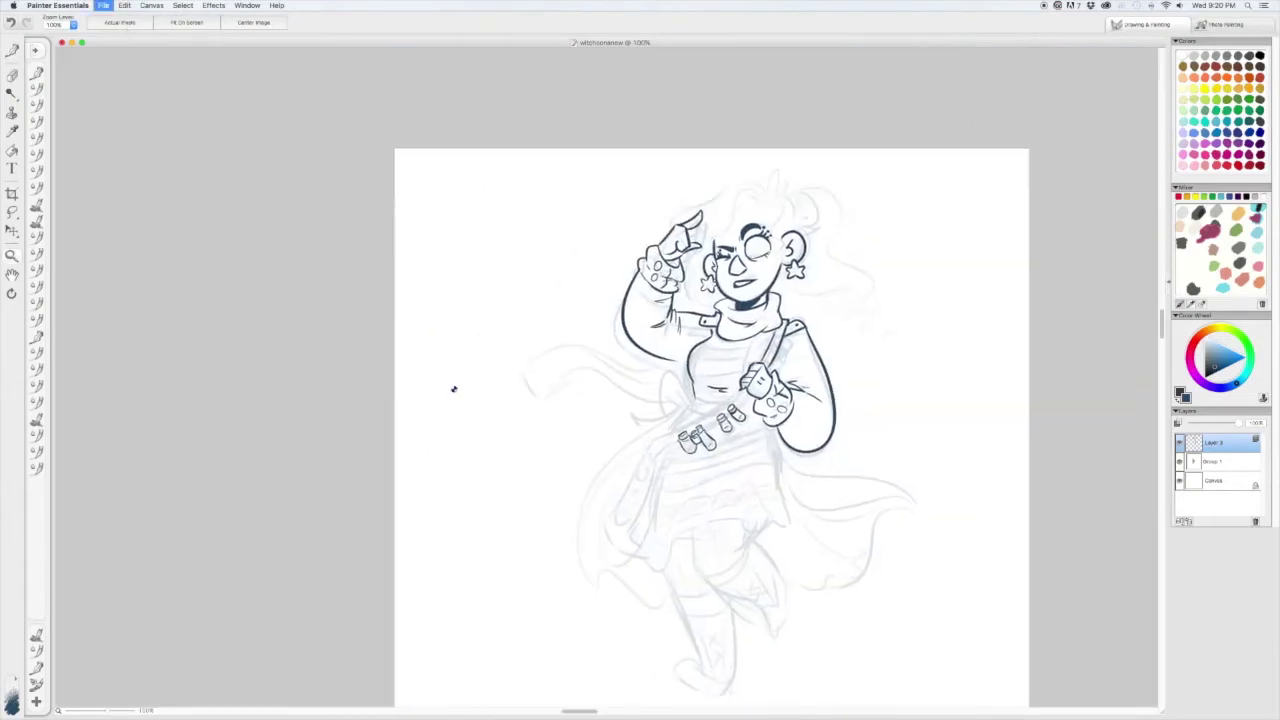
pyautogui.scroll(5, 657, 600)
pyautogui.moveTo(680, 186); pyautogui.dragTo(726, 220)
pyautogui.moveTo(603, 240); pyautogui.dragTo(650, 294)
pyautogui.scroll(-5, 606, 380)
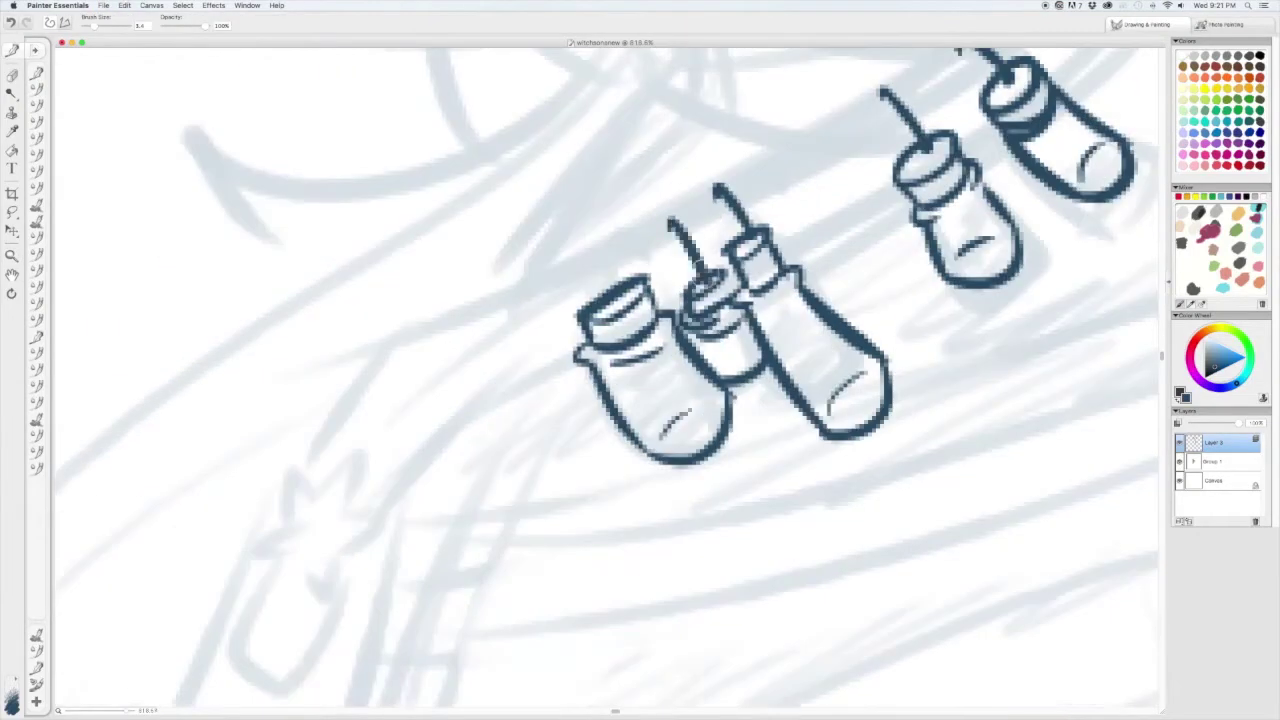
pyautogui.moveTo(716, 214); pyautogui.dragTo(666, 290)
# - Ink two small corked bottles on the chest strap above the gripping hand
pyautogui.press('super+0')
pyautogui.scroll(4, 606, 380)
pyautogui.scroll(5, 645, 340)
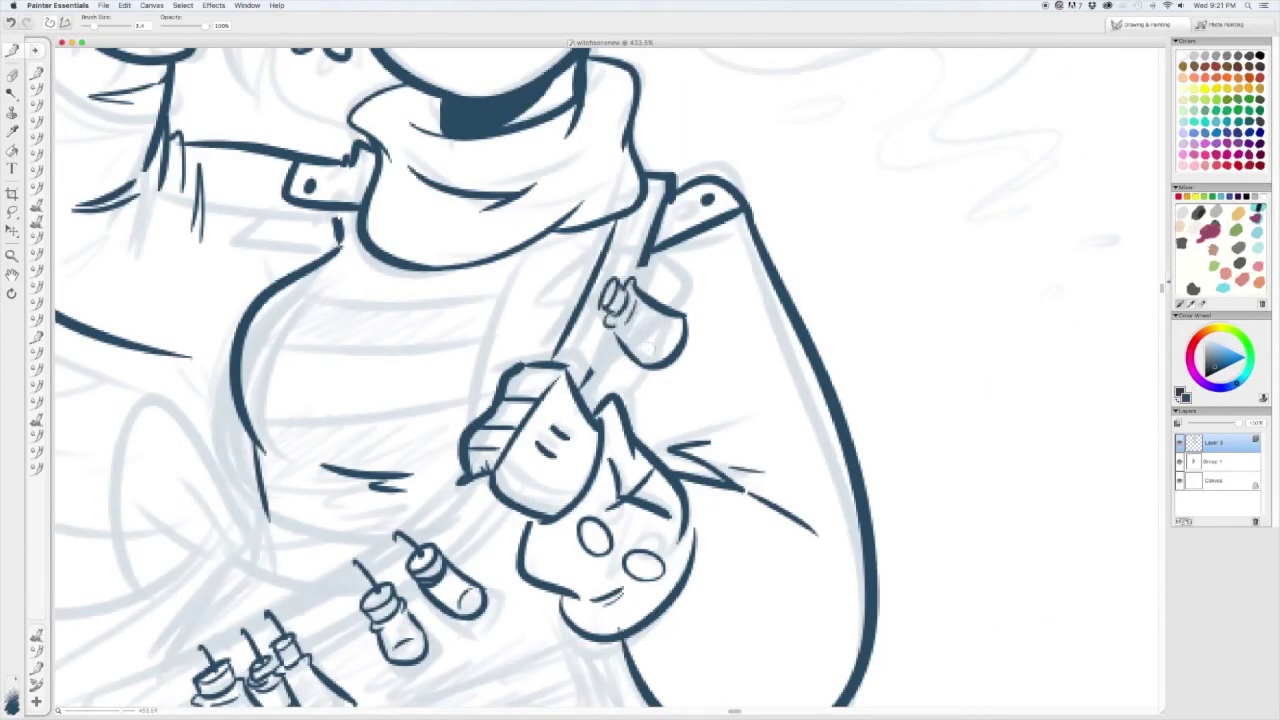
pyautogui.moveTo(606, 362); pyautogui.dragTo(662, 368)
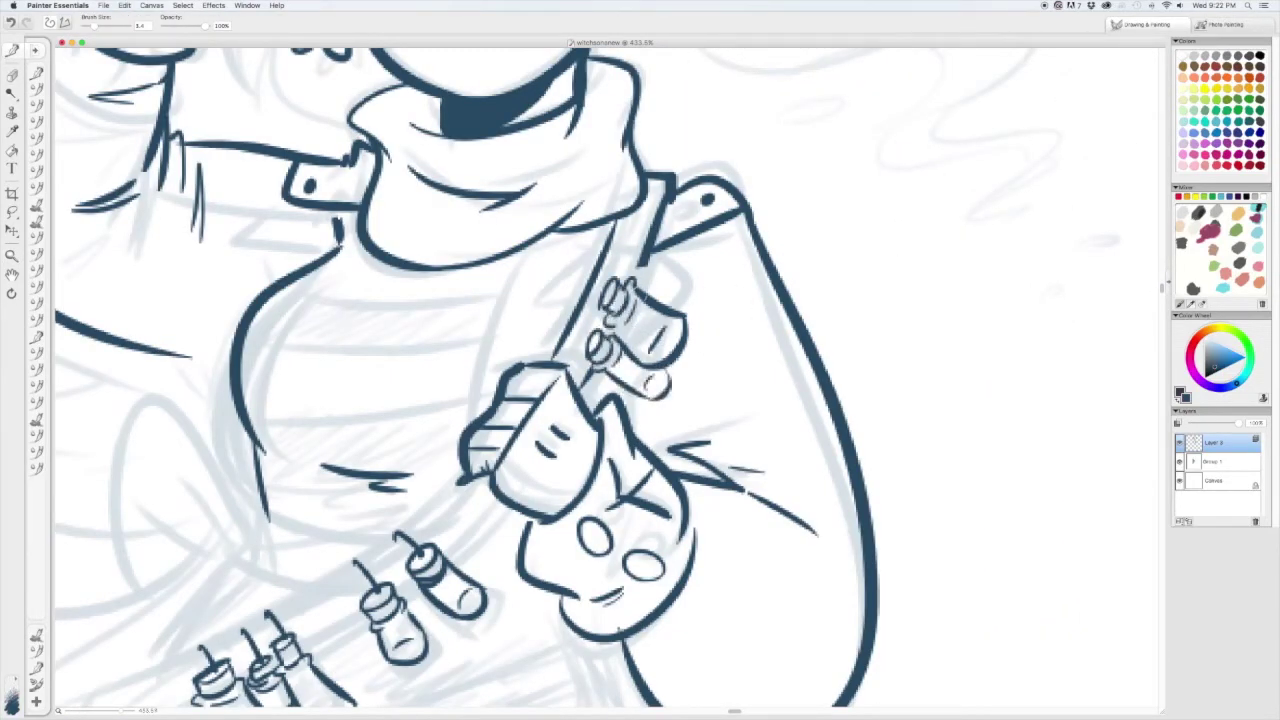
# - Ink the edges of the diagonal belt behind the bottles, from the gripping hand to the hip
pyautogui.scroll(-4, 606, 380)
pyautogui.hscroll(-6, 606, 380)
pyautogui.moveTo(440, 520)
pyautogui.mouseDown()
pyautogui.moveTo(786, 290)
pyautogui.moveTo(770, 390)
pyautogui.mouseUp()
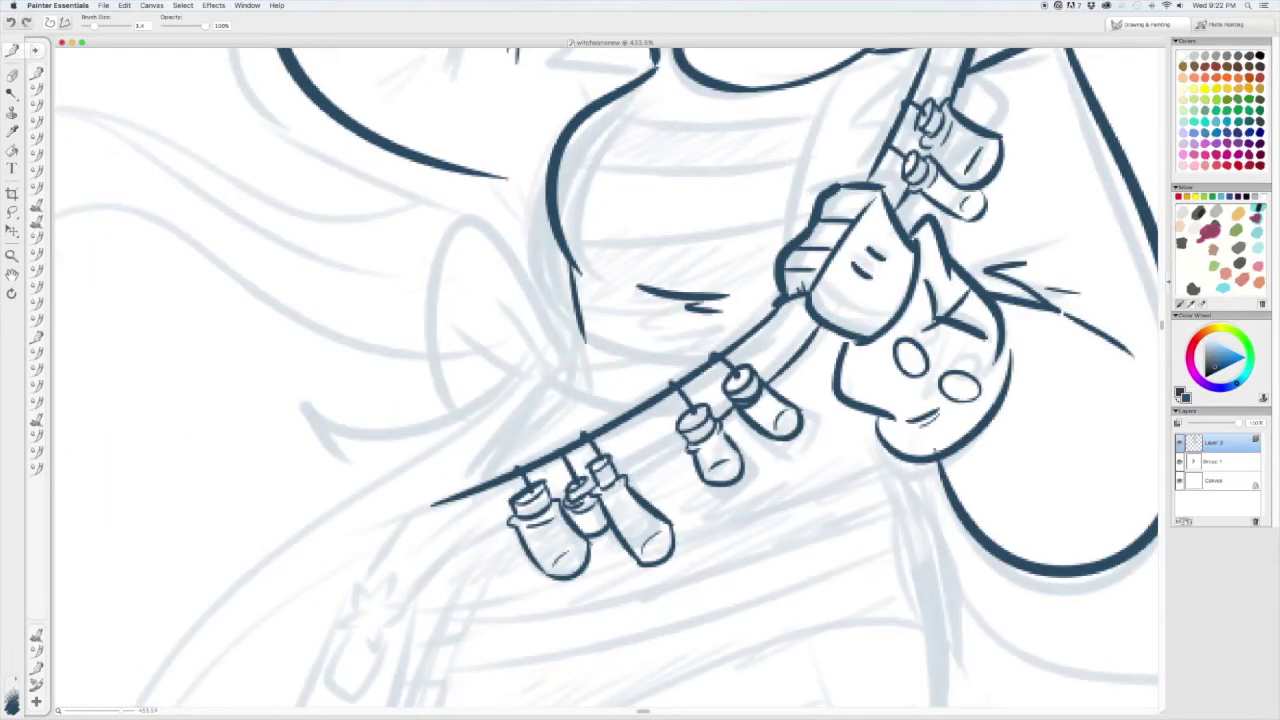
# - Ink the waistband beneath the chest and the sash edges running down to the belt
pyautogui.scroll(-3, 606, 380)
pyautogui.hscroll(-3, 606, 380)
pyautogui.scroll(-1, 600, 380)
pyautogui.scroll(4, 600, 380)
pyautogui.moveTo(724, 284)
pyautogui.mouseDown()
pyautogui.moveTo(714, 302)
pyautogui.moveTo(850, 320)
pyautogui.mouseUp()
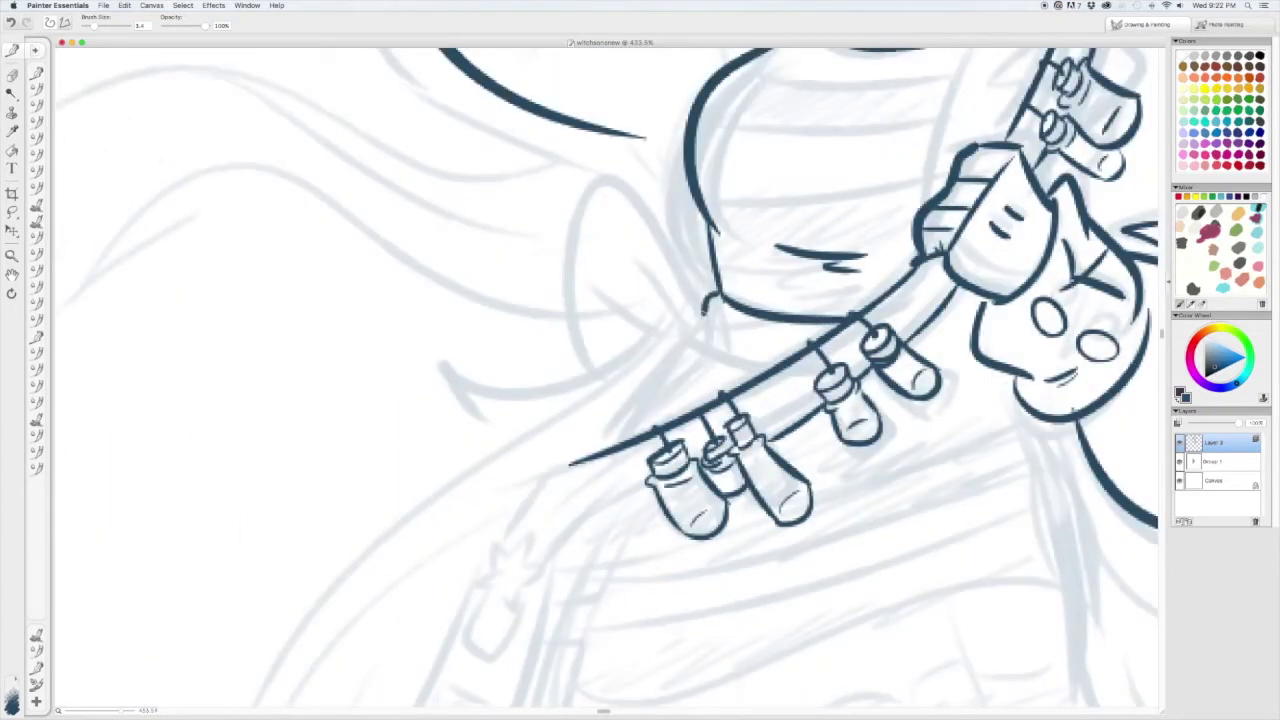
pyautogui.moveTo(692, 334); pyautogui.dragTo(770, 368)
pyautogui.moveTo(930, 316); pyautogui.dragTo(975, 372)
pyautogui.scroll(-2, 606, 380)
pyautogui.moveTo(640, 362); pyautogui.dragTo(556, 446)
pyautogui.moveTo(694, 390); pyautogui.dragTo(608, 468)
pyautogui.scroll(-2, 606, 380)
pyautogui.press('super+0')
pyautogui.scroll(3, 714, 400)
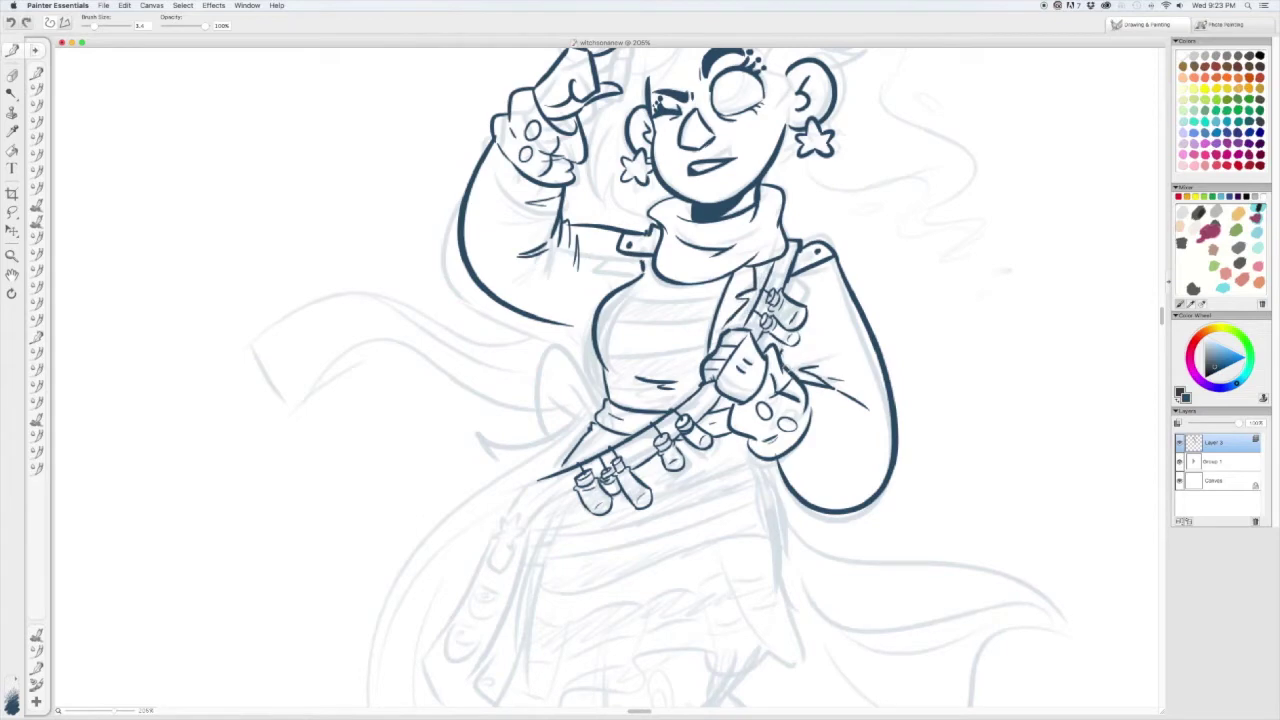
# - Ink the long garment edge hanging down below the lowered hand
pyautogui.scroll(-3, 790, 366)
pyautogui.moveTo(838, 380); pyautogui.dragTo(864, 534)
pyautogui.scroll(4, 850, 460)
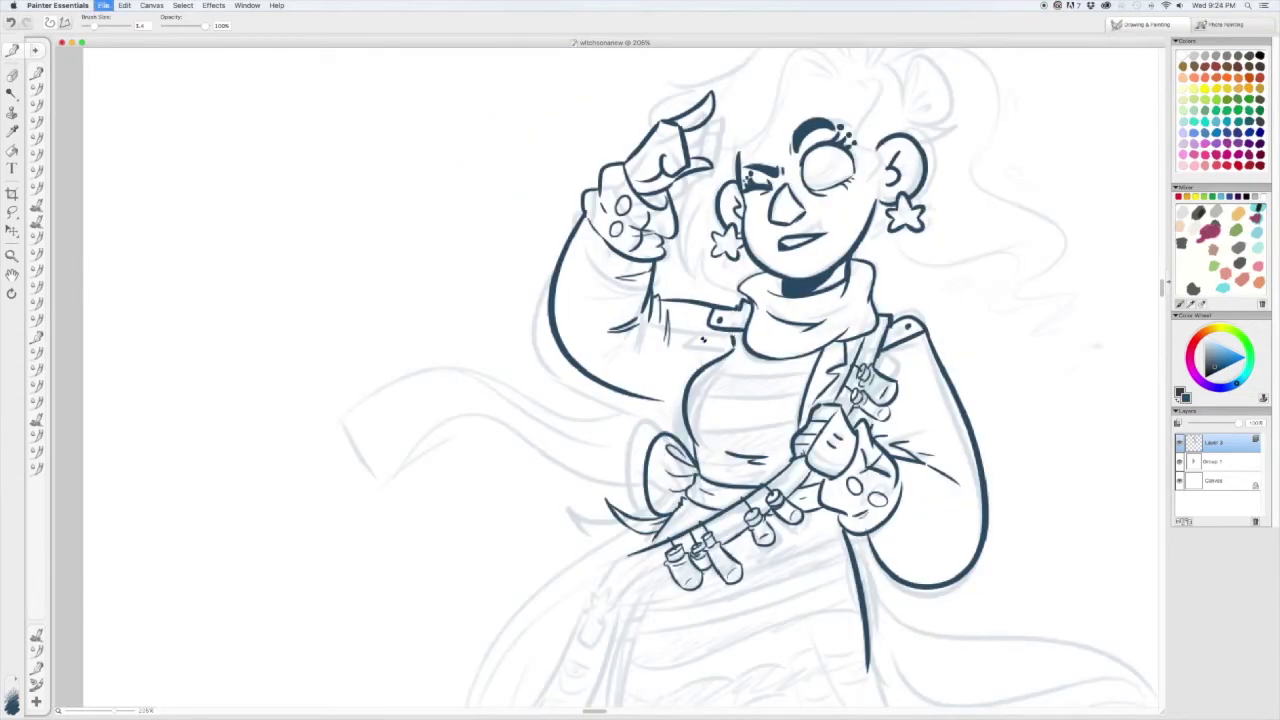
# - Ink the belt's end curving down over the hip and finish it with a star ornament
pyautogui.scroll(-5, 703, 340)
pyautogui.scroll(5, 703, 340)
pyautogui.press('m')
pyautogui.click(121, 23)
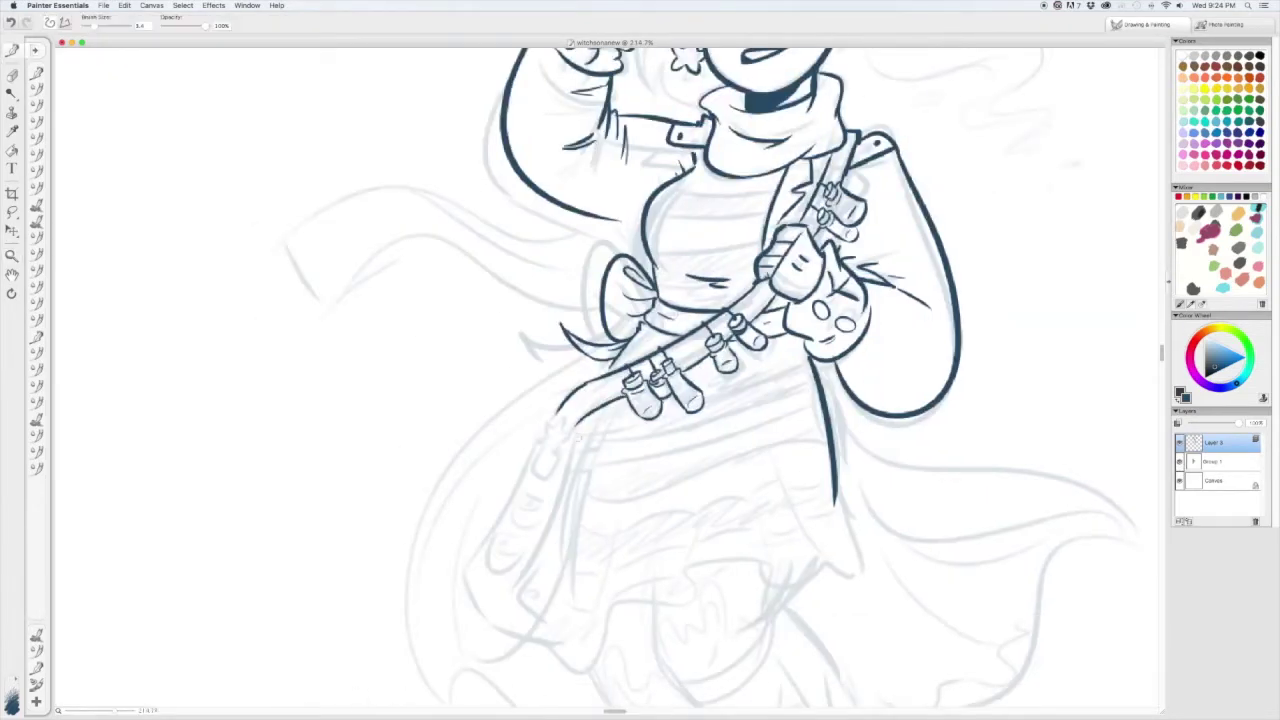
pyautogui.press('super+equal')
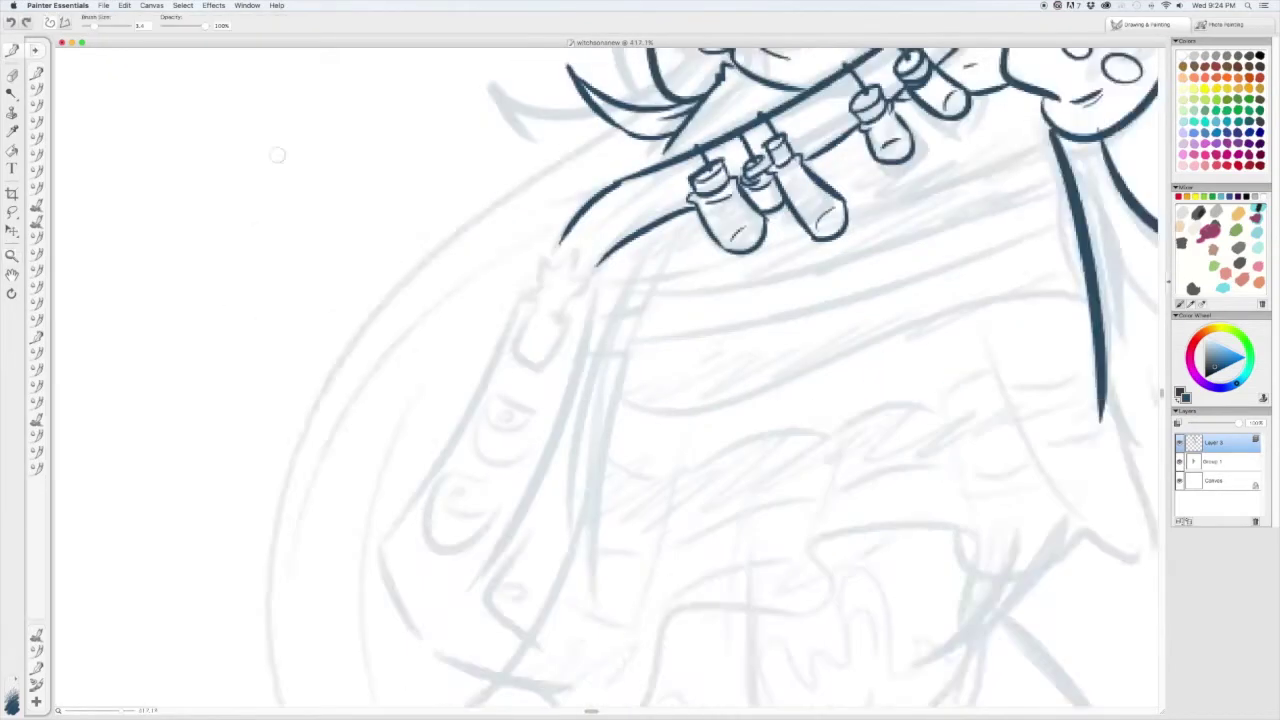
pyautogui.scroll(3, 711, 428)
pyautogui.scroll(-3, 716, 468)
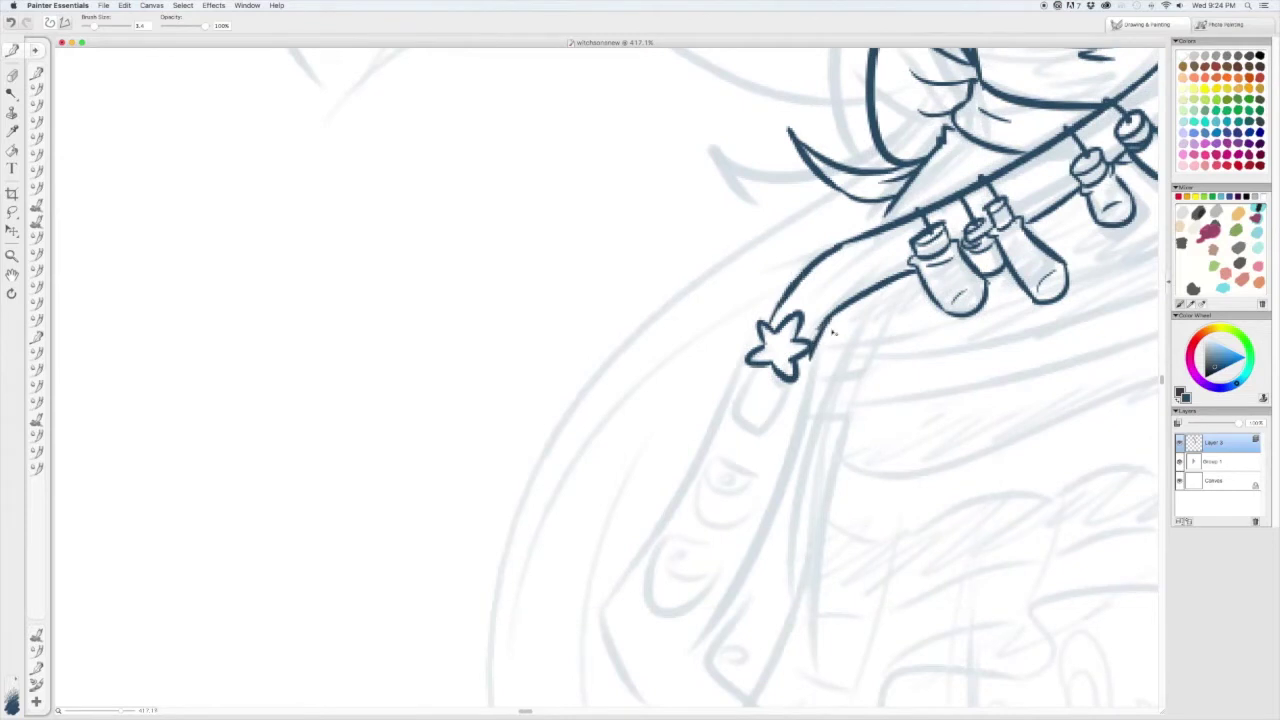
pyautogui.scroll(1, 766, 390)
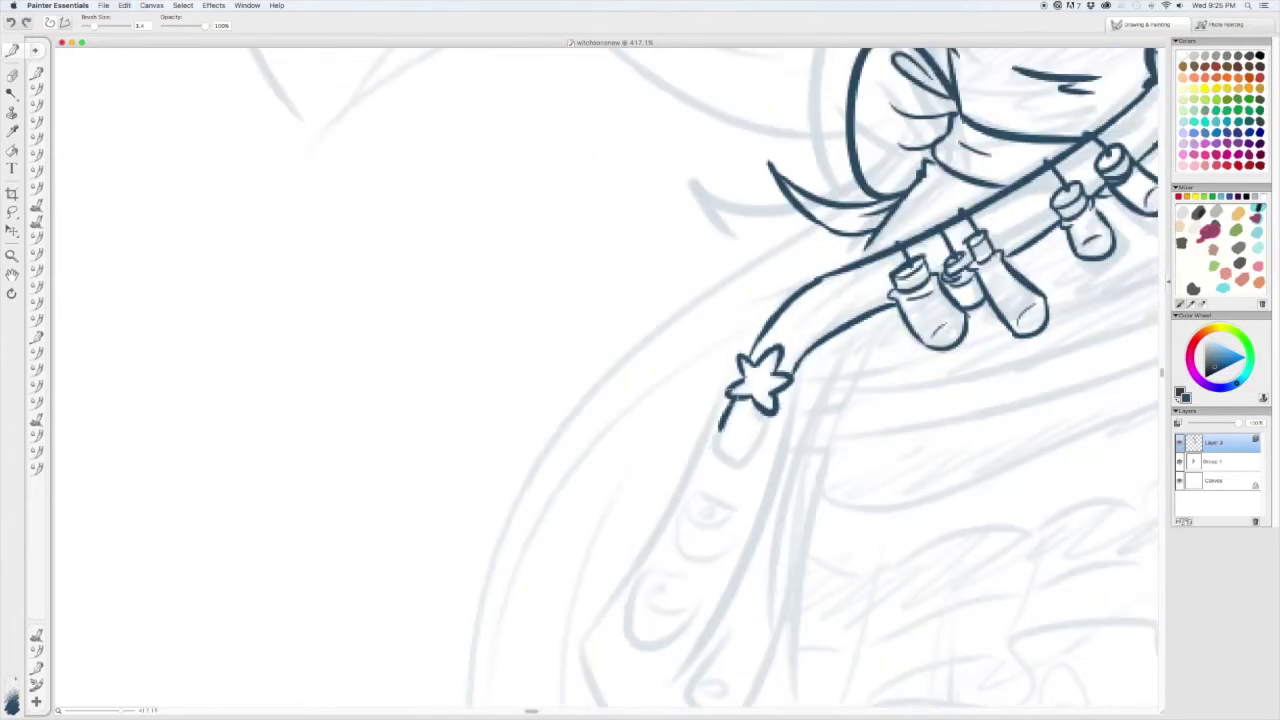
# - Ink the skirt edge falling from the belt and the outer edge of the hanging strap below the star
pyautogui.hscroll(3, 760, 420)
pyautogui.hscroll(-1, 760, 420)
pyautogui.moveTo(768, 272); pyautogui.dragTo(714, 563)
pyautogui.moveTo(666, 324); pyautogui.dragTo(506, 560)
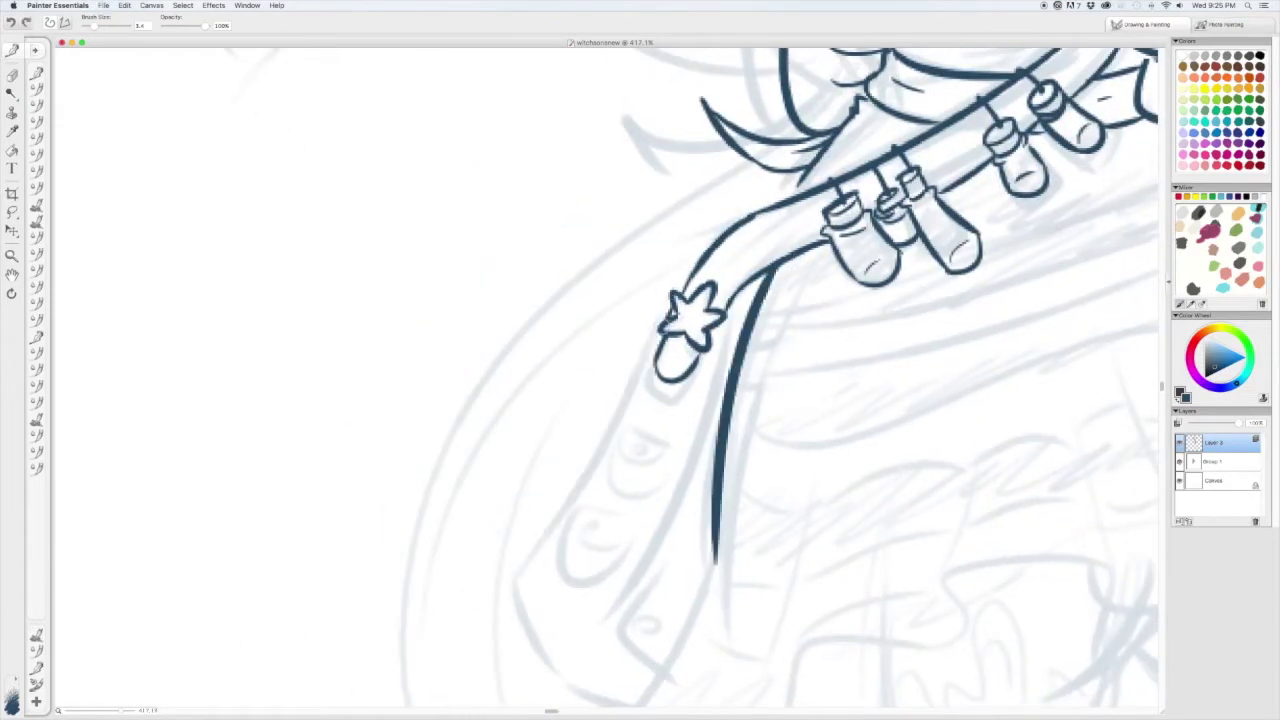
# - Ink the hanging strap's side edges and curved end, with a notch line and small oval along its inner edge
pyautogui.scroll(-3, 640, 400)
pyautogui.moveTo(492, 502)
pyautogui.mouseDown()
pyautogui.moveTo(565, 592)
pyautogui.moveTo(620, 608)
pyautogui.mouseUp()
pyautogui.moveTo(728, 194)
pyautogui.mouseDown()
pyautogui.moveTo(640, 438)
pyautogui.moveTo(580, 558)
pyautogui.mouseUp()
pyautogui.moveTo(612, 466)
pyautogui.mouseDown()
pyautogui.moveTo(628, 532)
pyautogui.moveTo(660, 544)
pyautogui.moveTo(636, 588)
pyautogui.mouseUp()
pyautogui.hotkey('ctrl', 'z')
pyautogui.hotkey('ctrl', 'z')
pyautogui.hotkey('ctrl', 'z')
pyautogui.moveTo(612, 494); pyautogui.dragTo(658, 543)
pyautogui.moveTo(630, 466); pyautogui.dragTo(648, 466)
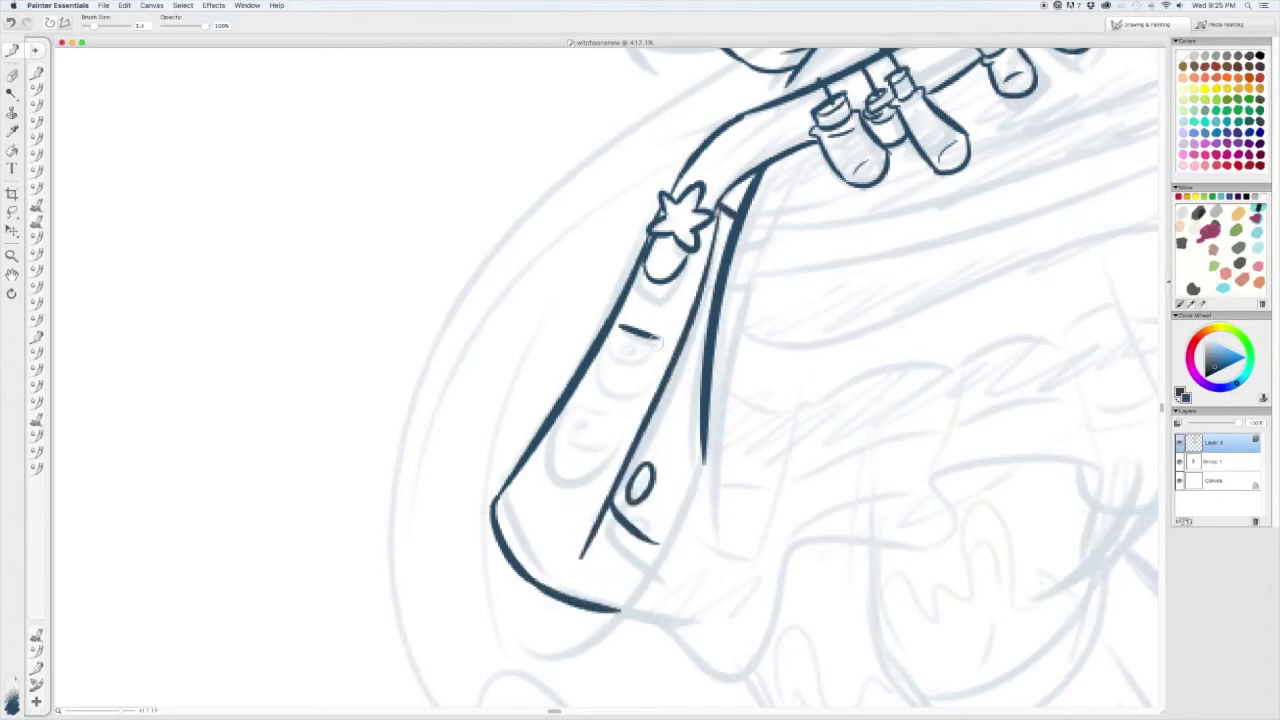
# - Ink the round and crescent moon ornaments running down the hanging strap
pyautogui.moveTo(620, 338); pyautogui.dragTo(655, 352)
pyautogui.moveTo(612, 408)
pyautogui.mouseDown()
pyautogui.moveTo(585, 430)
pyautogui.moveTo(592, 445)
pyautogui.mouseUp()
pyautogui.moveTo(640, 400); pyautogui.dragTo(590, 355)
pyautogui.moveTo(455, 465); pyautogui.dragTo(495, 525)
pyautogui.press('super+alt+0')
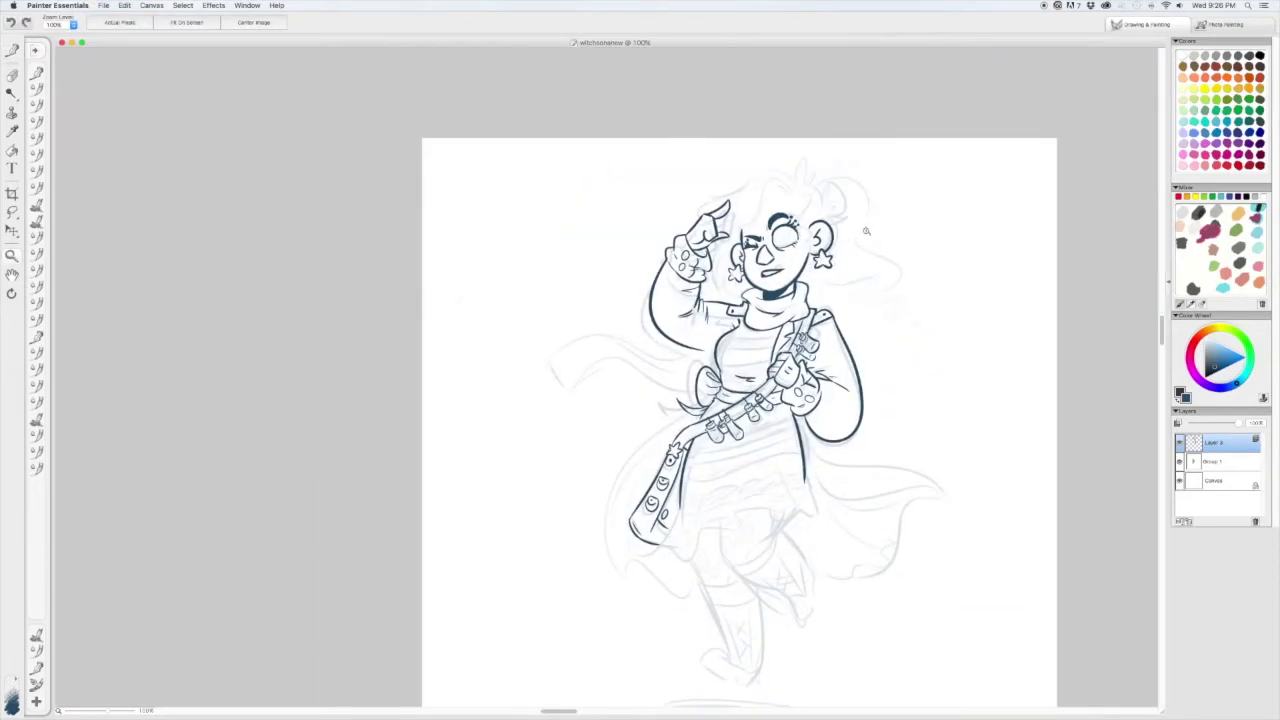
# - Ink the wavy hem along the bottom of the skirt from the strap's end to the far corner
pyautogui.click(909, 367)
pyautogui.moveTo(537, 645); pyautogui.dragTo(662, 603)
pyautogui.press('super+z')
pyautogui.moveTo(600, 676); pyautogui.dragTo(684, 607)
pyautogui.moveTo(747, 573); pyautogui.dragTo(838, 582)
pyautogui.moveTo(822, 514); pyautogui.dragTo(846, 584)
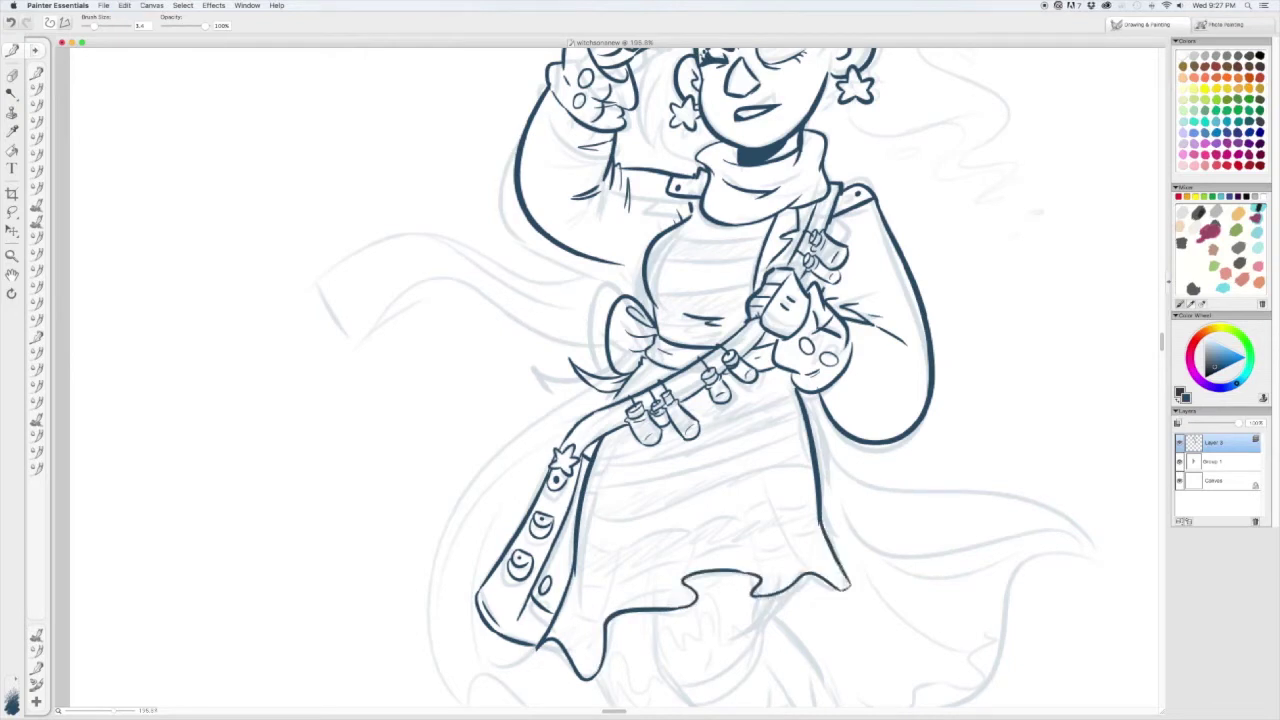
# - Redraw the lower part of the skirt's far side edge so it meets the corner of the hem
pyautogui.scroll(-3, 800, 520)
pyautogui.moveTo(850, 468); pyautogui.dragTo(797, 514)
pyautogui.press('super+z')
pyautogui.moveTo(852, 472); pyautogui.dragTo(797, 515)
pyautogui.press('super+z')
pyautogui.press('super+z')
pyautogui.moveTo(832, 404); pyautogui.dragTo(857, 476)
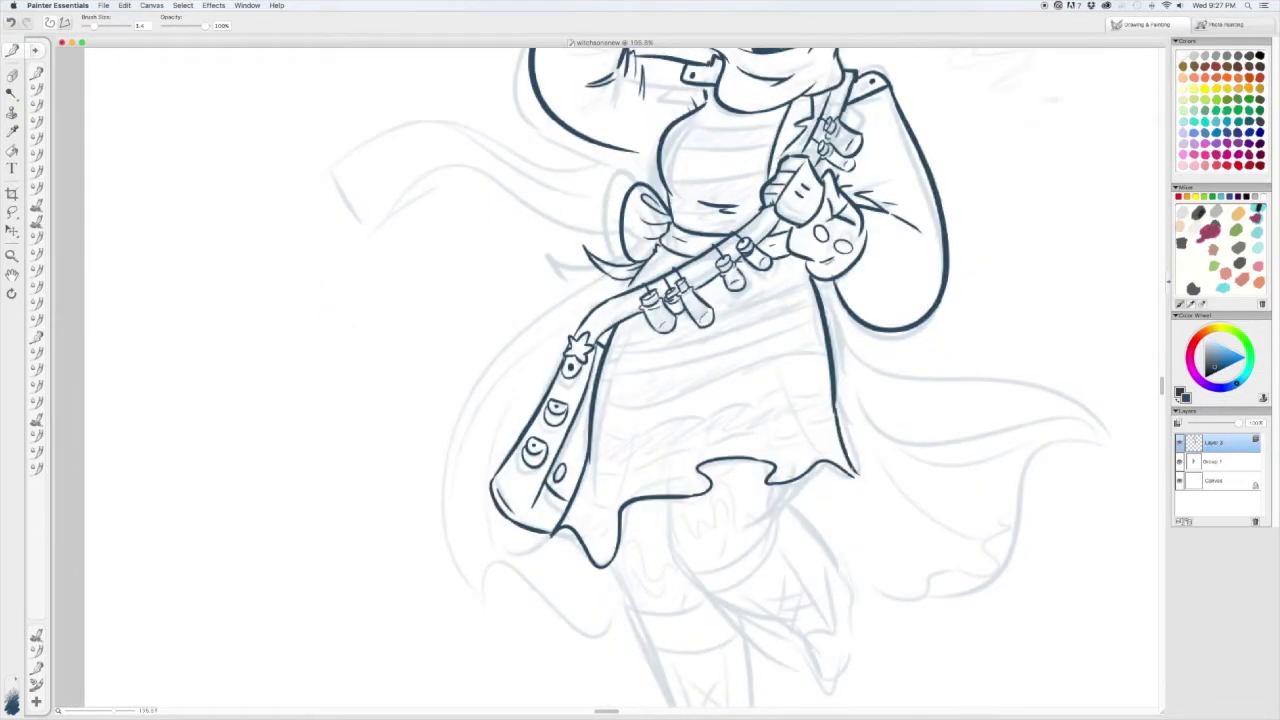
# - Ink the fold lines rising from the skirt's hem and the garment edge below the lowered hand
pyautogui.moveTo(766, 358); pyautogui.dragTo(782, 472)
pyautogui.press('super+z')
pyautogui.moveTo(798, 420); pyautogui.dragTo(818, 460)
pyautogui.scroll(2, 810, 460)
pyautogui.scroll(-2, 706, 285)
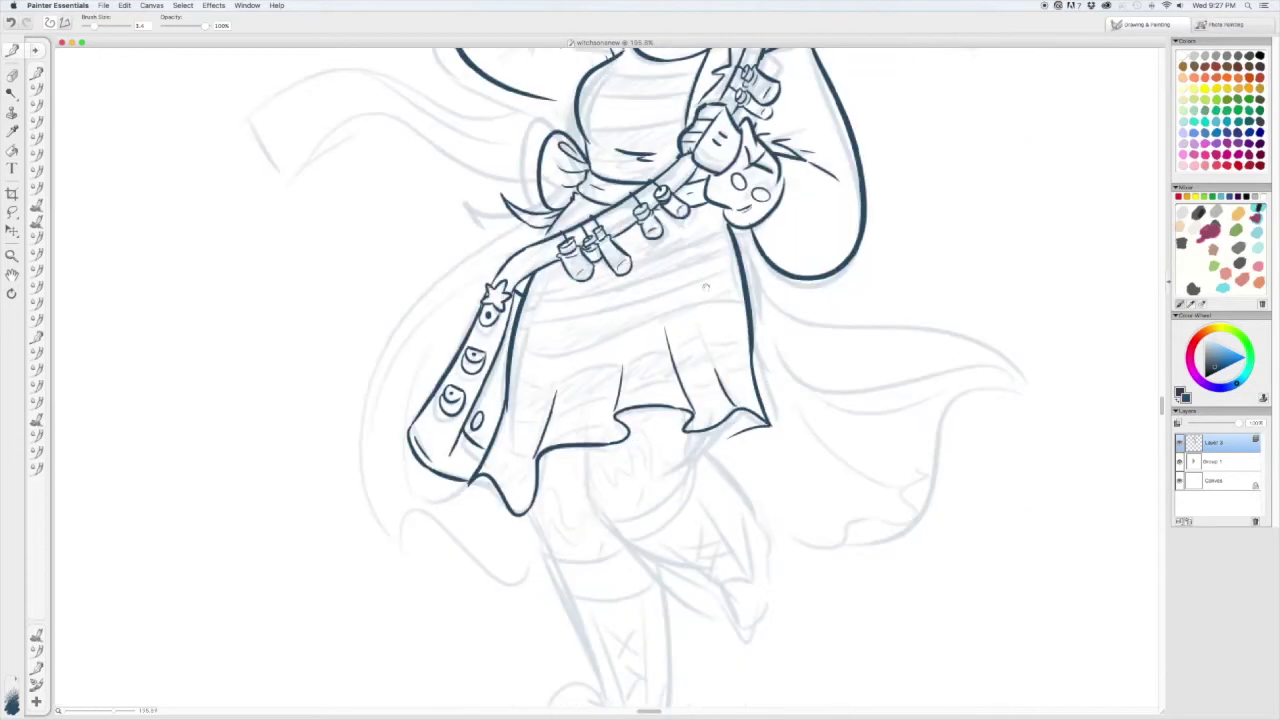
pyautogui.scroll(3, 513, 407)
pyautogui.scroll(-3, 509, 414)
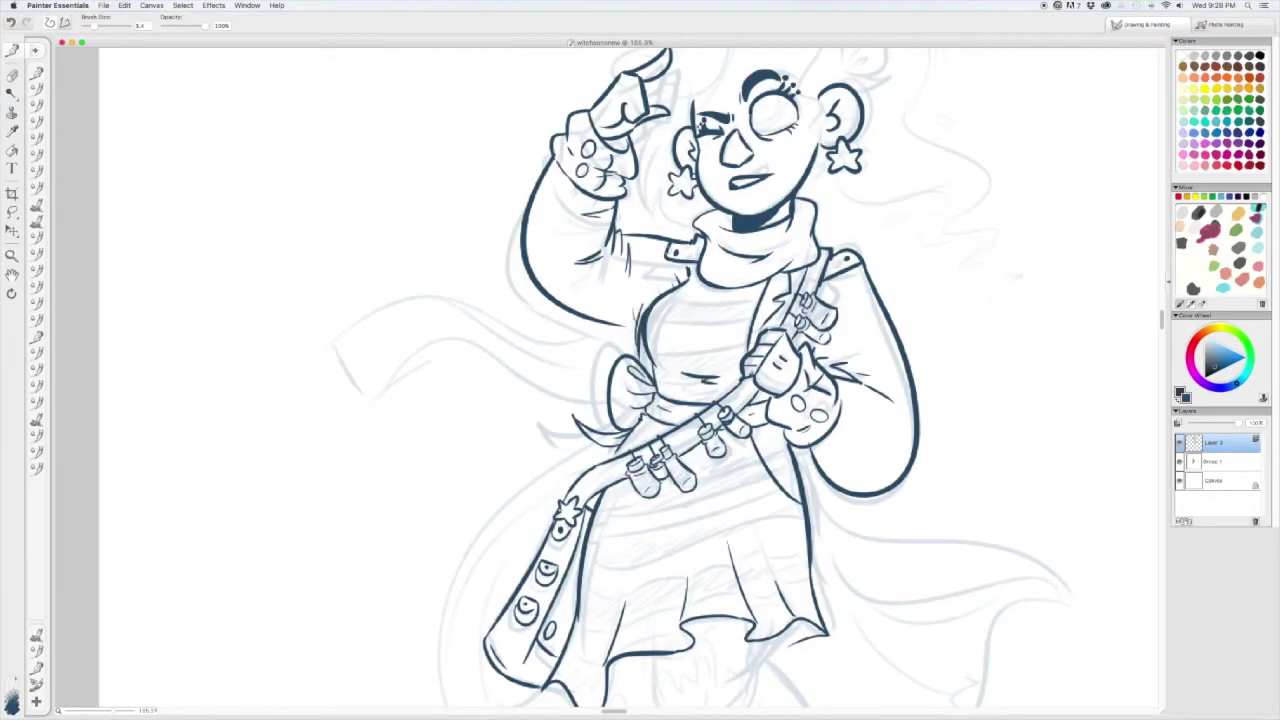
# - Ink the raised leg with its rounded knee, stocking bands and bent-back boot
pyautogui.scroll(-5, 640, 330)
pyautogui.moveTo(722, 424)
pyautogui.mouseDown()
pyautogui.moveTo(727, 480)
pyautogui.moveTo(840, 500)
pyautogui.mouseUp()
pyautogui.scroll(2, 800, 458)
pyautogui.moveTo(715, 520)
pyautogui.mouseDown()
pyautogui.moveTo(780, 540)
pyautogui.moveTo(813, 517)
pyautogui.moveTo(800, 585)
pyautogui.mouseUp()
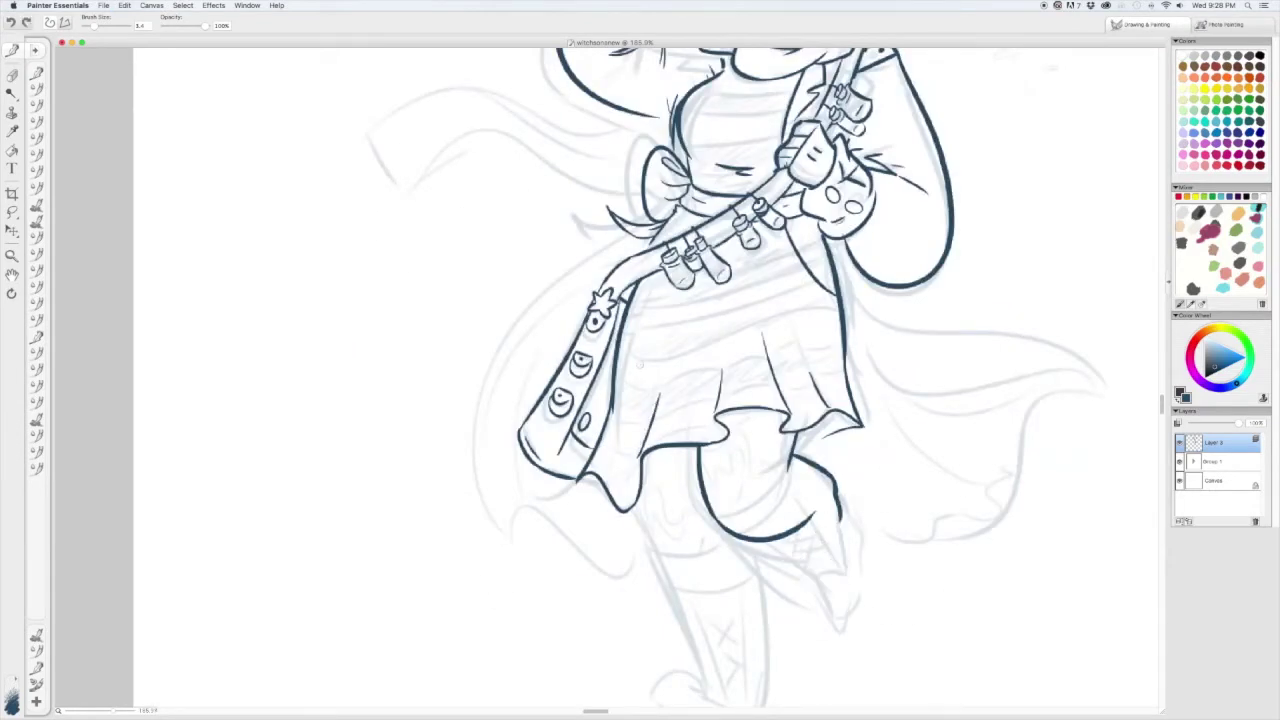
pyautogui.scroll(2, 800, 560)
pyautogui.moveTo(778, 492); pyautogui.dragTo(790, 540)
pyautogui.moveTo(783, 586); pyautogui.dragTo(818, 505)
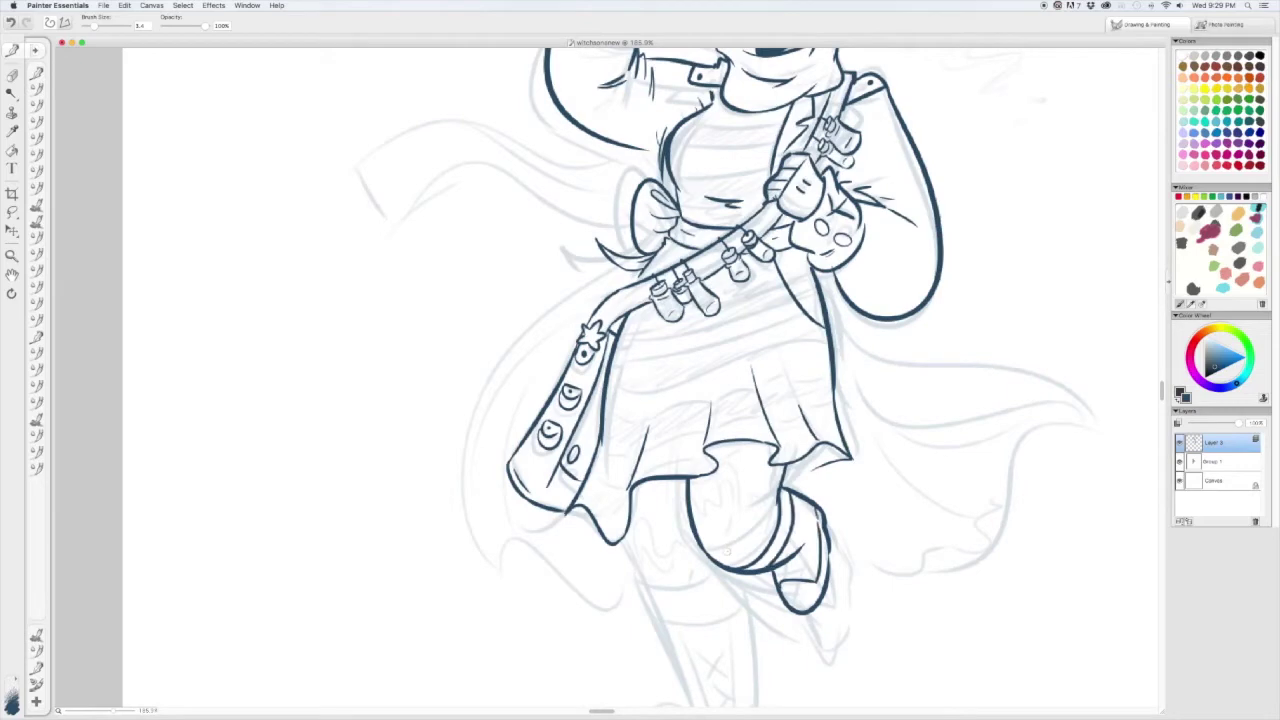
# - Ink the dripping pattern on the raised leg's thigh
pyautogui.scroll(-1, 740, 500)
pyautogui.moveTo(733, 480)
pyautogui.mouseDown()
pyautogui.moveTo(752, 500)
pyautogui.moveTo(718, 520)
pyautogui.mouseUp()
pyautogui.moveTo(738, 472); pyautogui.dragTo(790, 505)
pyautogui.scroll(-3, 760, 500)
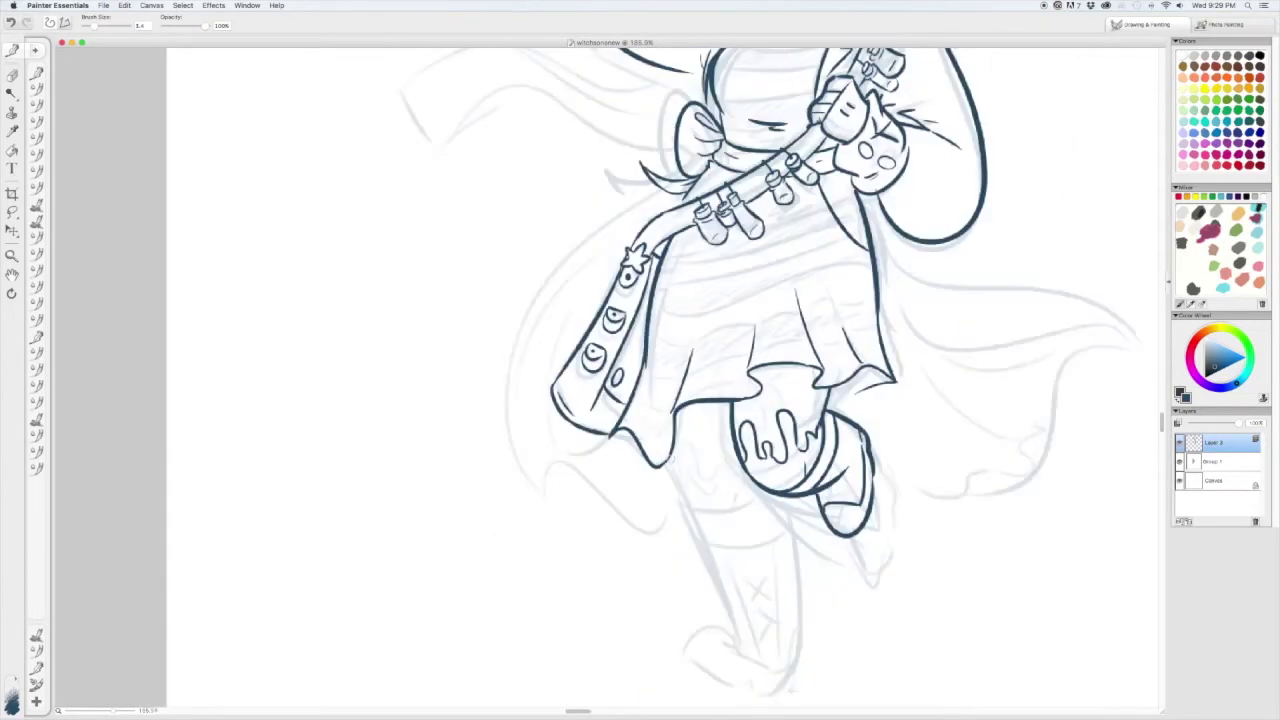
# - Ink the standing leg's boot with its pointed shoe and the band around its top
pyautogui.moveTo(695, 500); pyautogui.dragTo(735, 665)
pyautogui.moveTo(780, 497); pyautogui.dragTo(795, 655)
pyautogui.scroll(-2, 760, 600)
pyautogui.moveTo(726, 612); pyautogui.dragTo(760, 662)
pyautogui.scroll(-3, 760, 620)
pyautogui.moveTo(776, 560); pyautogui.dragTo(742, 578)
pyautogui.moveTo(690, 402); pyautogui.dragTo(772, 387)
pyautogui.moveTo(703, 430); pyautogui.dragTo(782, 414)
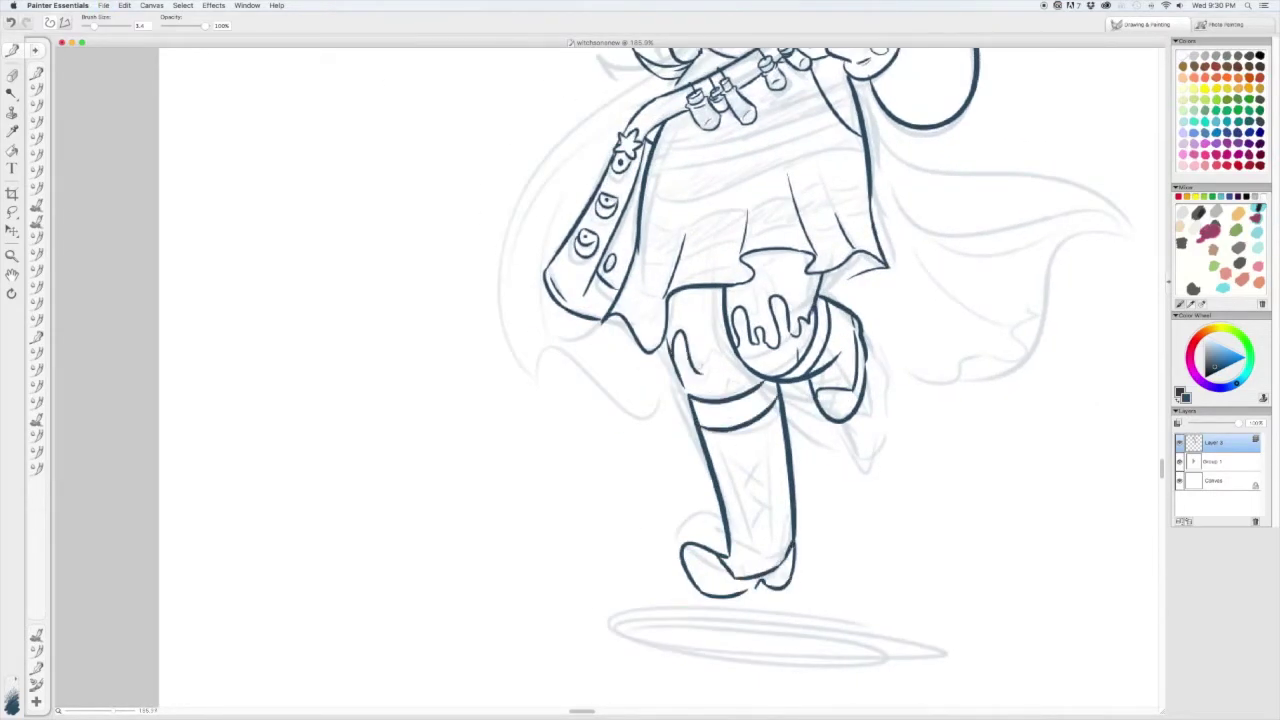
# - Ink the dripping pattern on the standing thigh and the seam running down the boot
pyautogui.moveTo(678, 330); pyautogui.dragTo(726, 372)
pyautogui.hotkey('ctrl', 'z')
pyautogui.hotkey('ctrl', 'z')
pyautogui.moveTo(756, 422); pyautogui.dragTo(740, 578)
# - Hide the sketch layer to examine the line art alone, and show the sketch again
pyautogui.doubleClick(12, 255)
pyautogui.click(1180, 463)
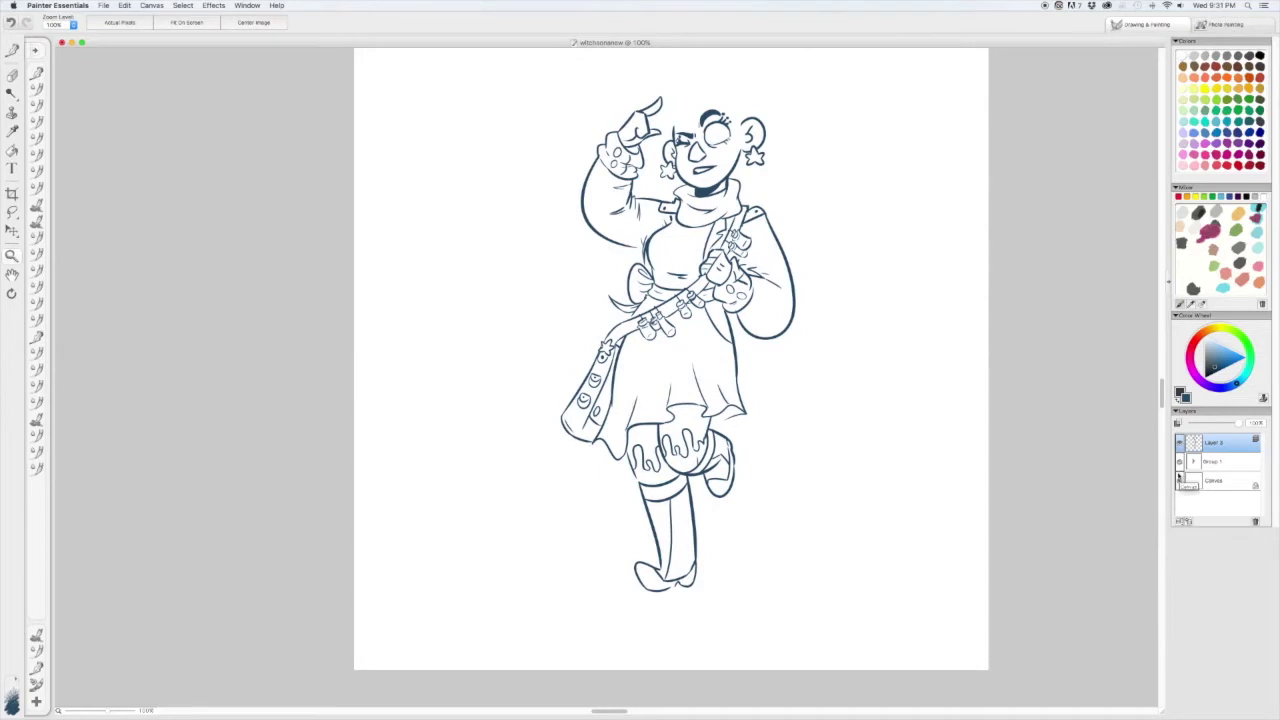
pyautogui.click(1180, 463)
pyautogui.press('b')
pyautogui.scroll(5, 684, 400)
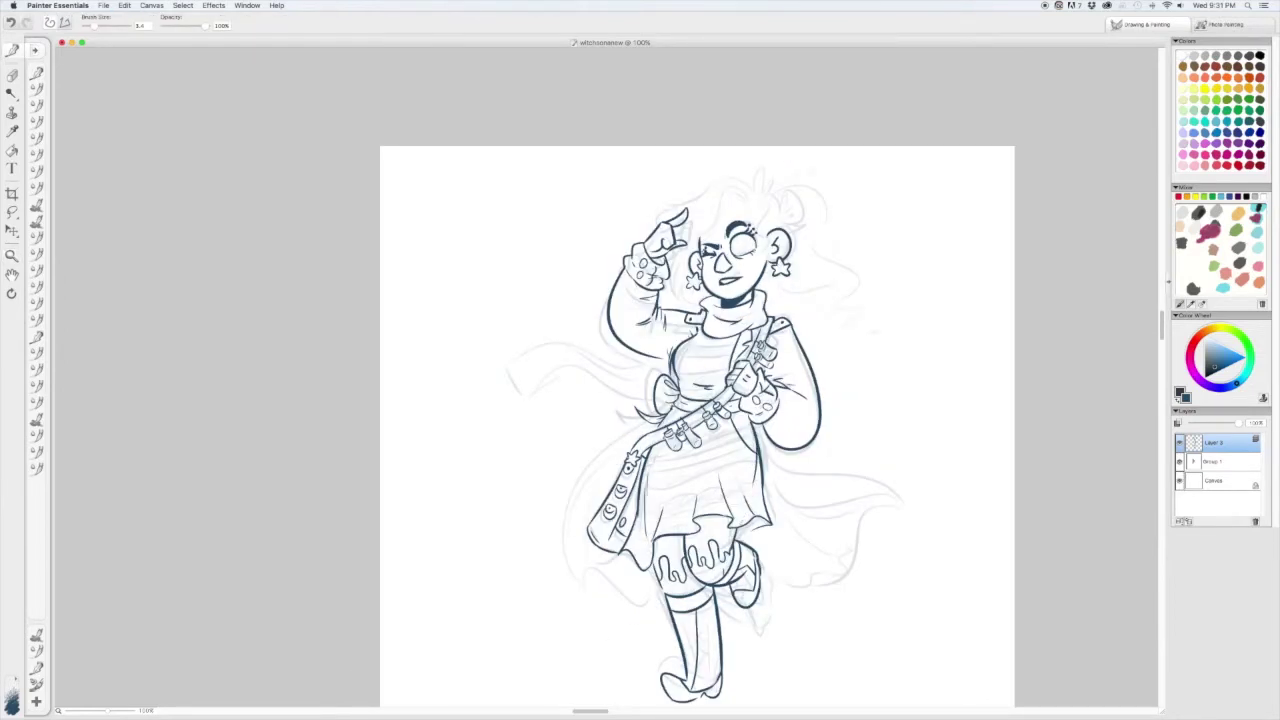
pyautogui.scroll(-3, 700, 420)
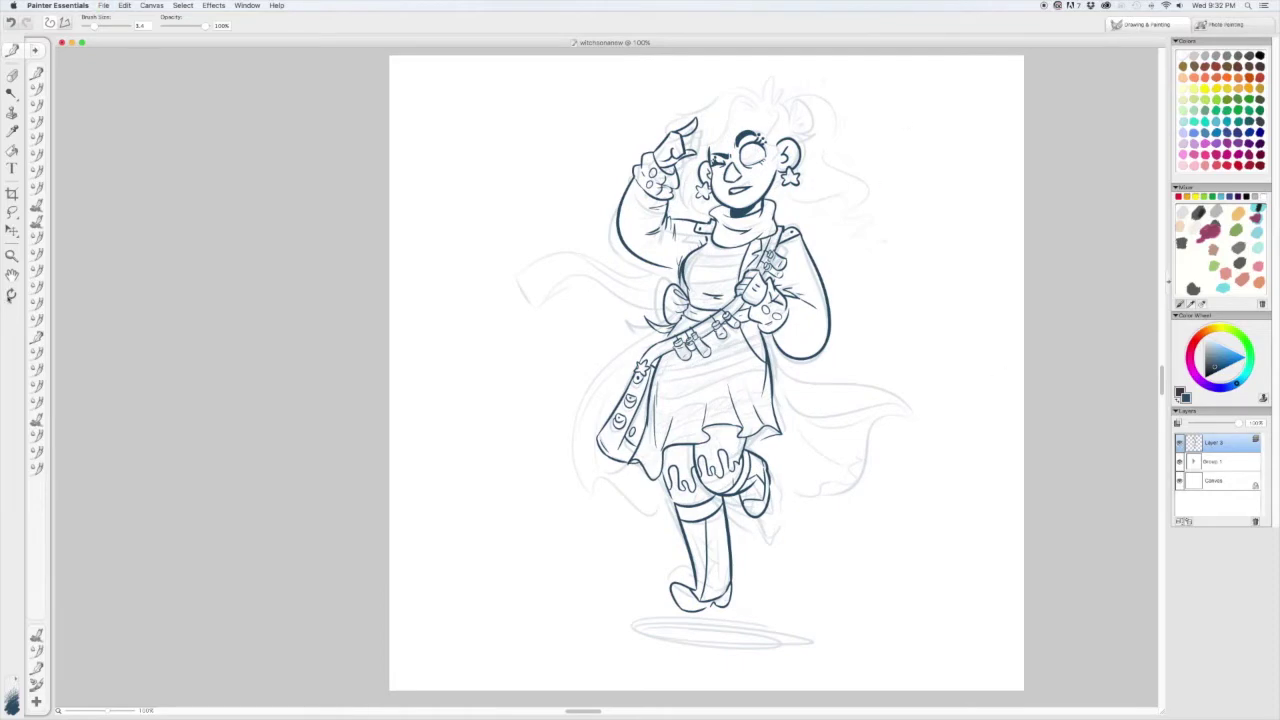
# - Ink the coat tail flowing out behind the skirt, with its long upper edge and wavy trailing edge
pyautogui.press('super+equal')
pyautogui.moveTo(790, 425); pyautogui.dragTo(880, 585)
pyautogui.press('super+z')
pyautogui.moveTo(988, 466)
pyautogui.mouseDown()
pyautogui.moveTo(820, 628)
pyautogui.moveTo(730, 625)
pyautogui.mouseUp()
pyautogui.press('super+z')
pyautogui.press('super+z')
pyautogui.press('super+z')
pyautogui.moveTo(988, 466); pyautogui.dragTo(826, 586)
# - Ink the flowing coat tail's ruffled lower hem back to the legs and add its inner folds
pyautogui.moveTo(808, 592)
pyautogui.mouseDown()
pyautogui.moveTo(730, 626)
pyautogui.moveTo(813, 608)
pyautogui.mouseUp()
pyautogui.press('super+z')
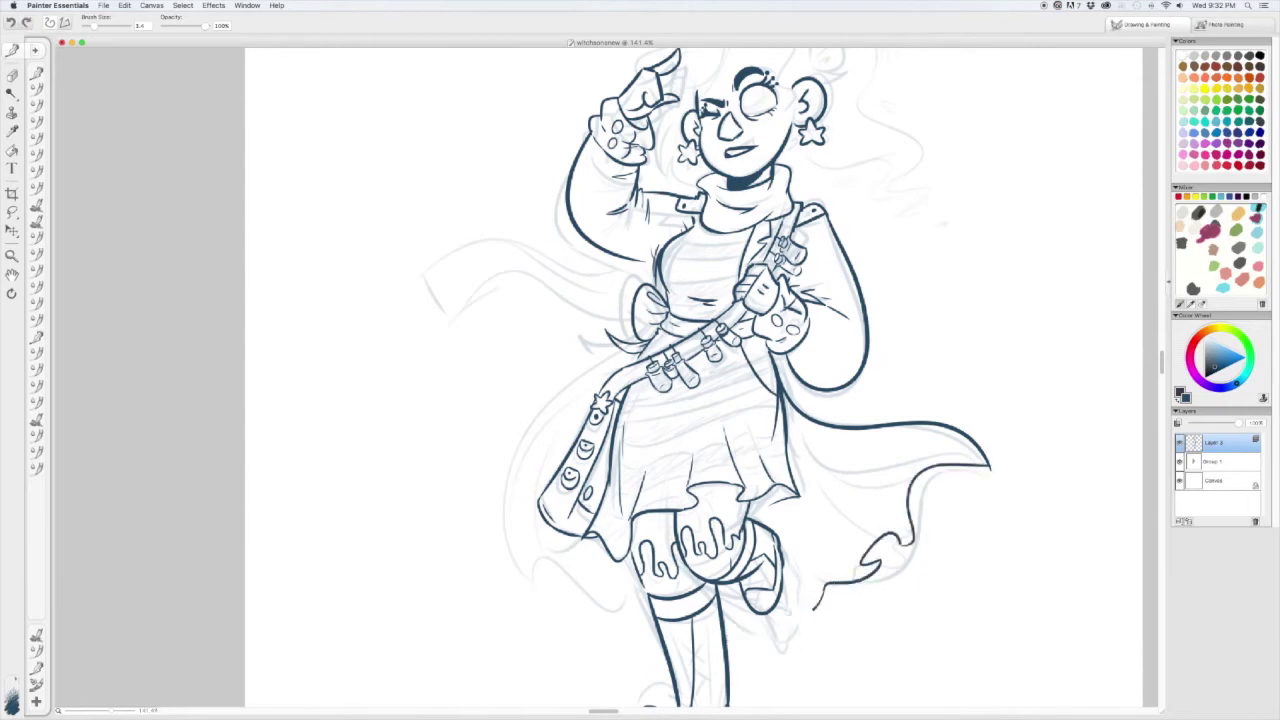
pyautogui.press('super+z')
pyautogui.moveTo(894, 502); pyautogui.dragTo(810, 564)
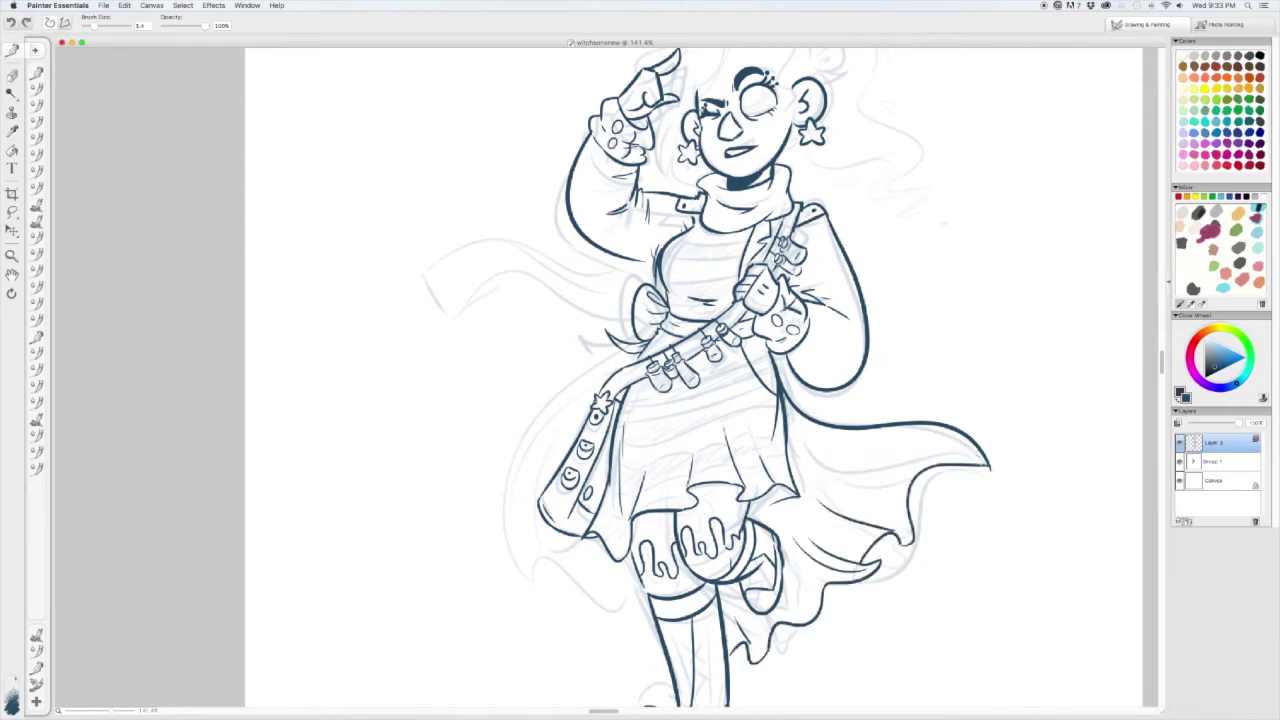
# - Ink the coat tail curving out behind the hanging strap, with its wavy hem and inner edge lines
pyautogui.moveTo(600, 350)
pyautogui.mouseDown()
pyautogui.moveTo(657, 375)
pyautogui.moveTo(566, 575)
pyautogui.moveTo(580, 618)
pyautogui.mouseUp()
pyautogui.moveTo(646, 440); pyautogui.dragTo(560, 584)
pyautogui.press('super+z')
pyautogui.moveTo(696, 378); pyautogui.dragTo(578, 486)
pyautogui.moveTo(700, 400); pyautogui.dragTo(702, 332)
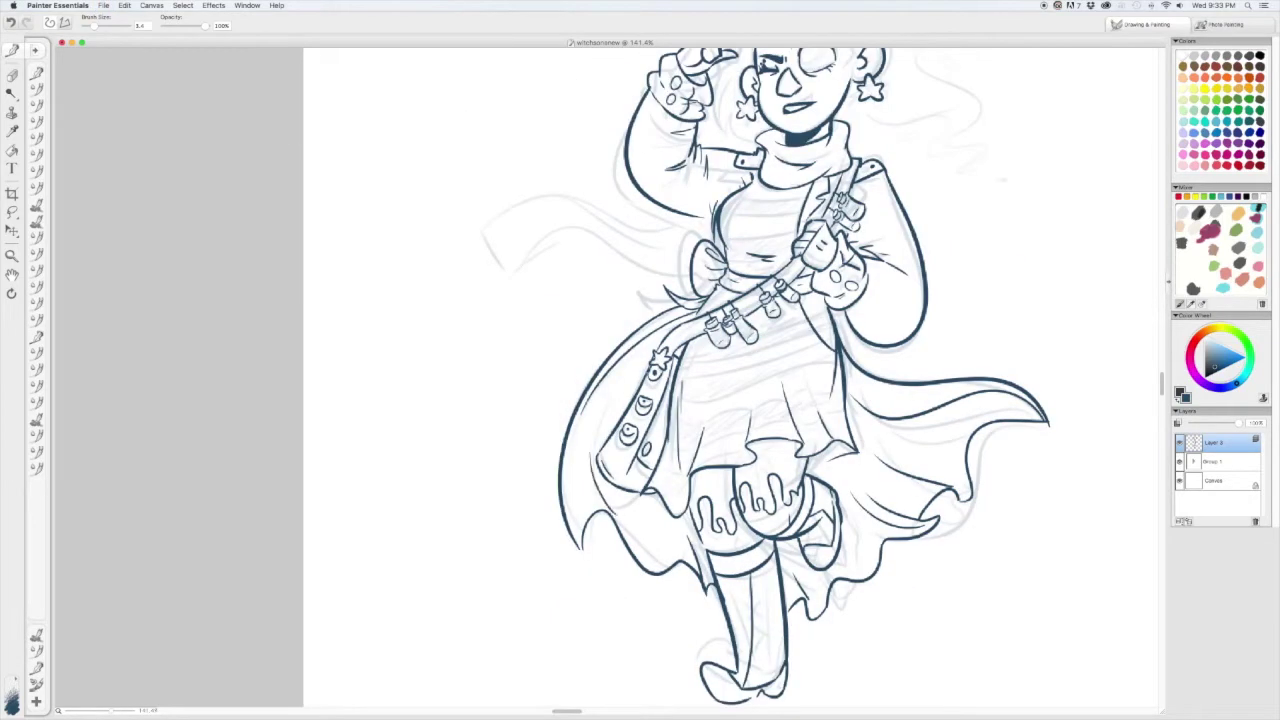
# - Ink the small bottle pinched between the raised hand's thumb and finger
pyautogui.press('super+equal')
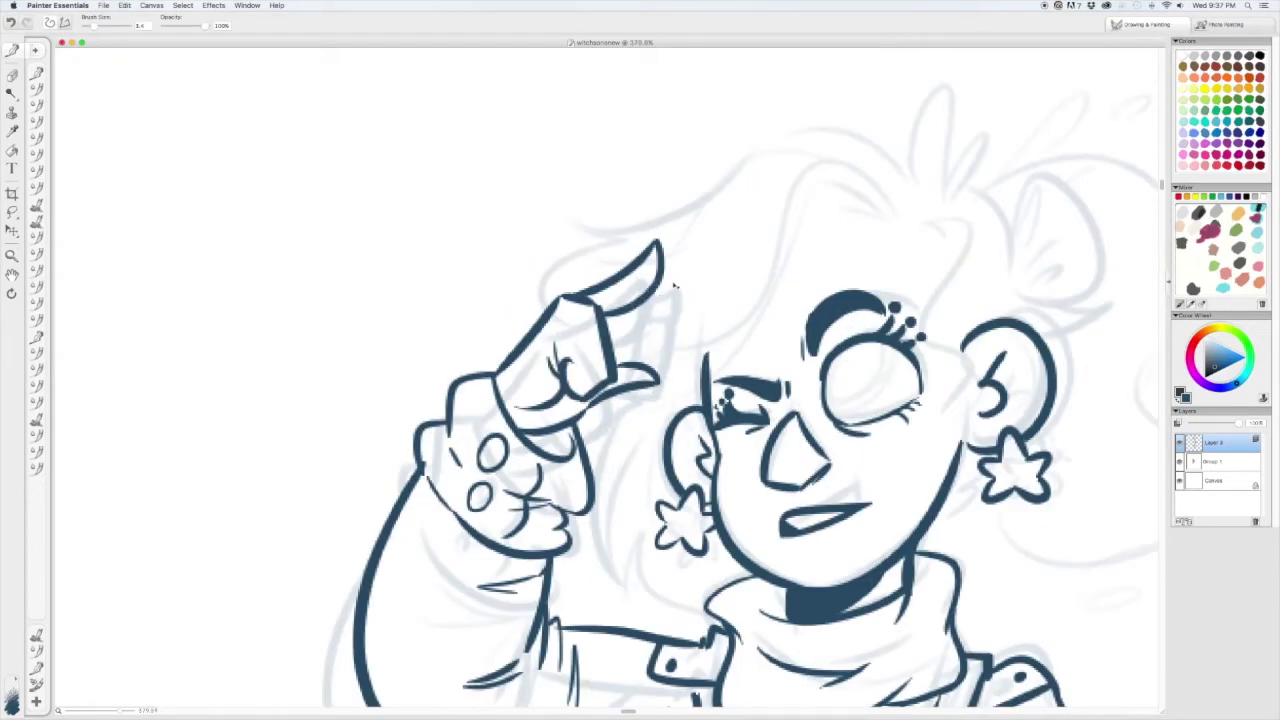
pyautogui.press('super+z')
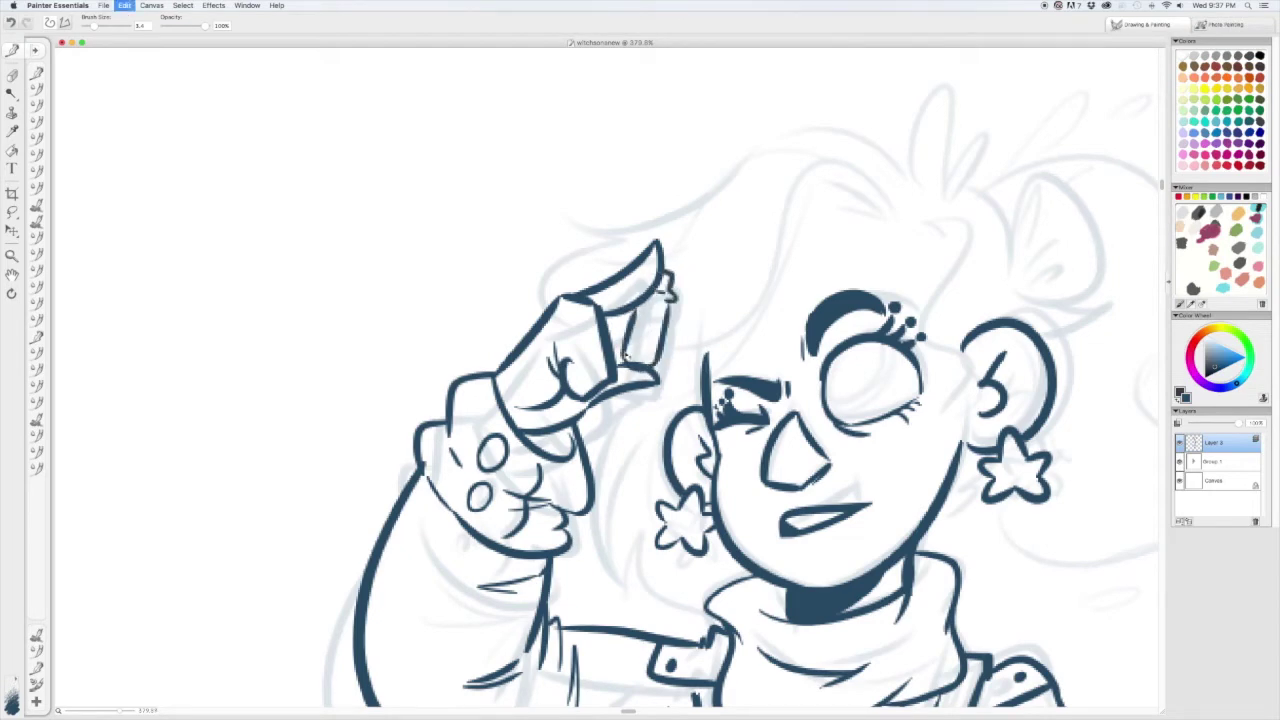
pyautogui.press('super+minus')
pyautogui.press('super+minus')
pyautogui.press('super+minus')
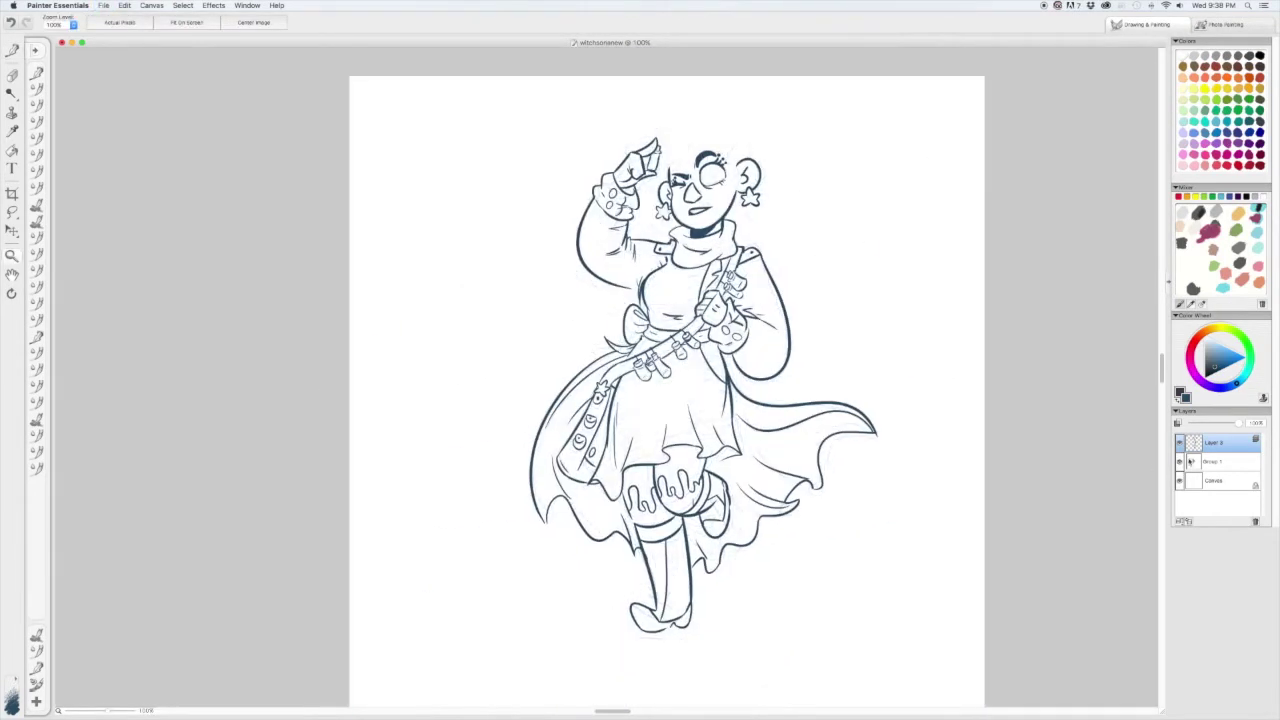
# - Ink the swept fringe across the forehead and the curling lock in front of the ear
pyautogui.press('super+equal')
pyautogui.press('b')
pyautogui.moveTo(753, 282); pyautogui.dragTo(815, 250)
pyautogui.press('super+z')
pyautogui.moveTo(798, 290); pyautogui.dragTo(832, 365)
pyautogui.moveTo(760, 315); pyautogui.dragTo(785, 410)
pyautogui.moveTo(790, 358); pyautogui.dragTo(800, 422)
pyautogui.moveTo(598, 388); pyautogui.dragTo(758, 292)
pyautogui.press('super+z')
pyautogui.moveTo(660, 318); pyautogui.dragTo(756, 276)
pyautogui.moveTo(596, 396); pyautogui.dragTo(664, 278)
pyautogui.moveTo(676, 316)
pyautogui.mouseDown()
pyautogui.moveTo(754, 284)
pyautogui.moveTo(765, 255)
pyautogui.mouseUp()
# - Ink the hair's outline over the crown, ending in flicked tips by the raised fingers
pyautogui.moveTo(765, 255)
pyautogui.mouseDown()
pyautogui.moveTo(805, 201)
pyautogui.moveTo(548, 240)
pyautogui.mouseUp()
pyautogui.press('super+z')
pyautogui.moveTo(766, 180)
pyautogui.mouseDown()
pyautogui.moveTo(690, 192)
pyautogui.moveTo(548, 258)
pyautogui.moveTo(560, 290)
pyautogui.mouseUp()
pyautogui.moveTo(578, 370)
pyautogui.mouseDown()
pyautogui.moveTo(560, 490)
pyautogui.moveTo(568, 478)
pyautogui.mouseUp()
pyautogui.press('super+z')
pyautogui.press('super+z')
pyautogui.press('super+z')
pyautogui.moveTo(592, 368); pyautogui.dragTo(556, 538)
# - Ink the long hair lock falling between the raised hand and the face
pyautogui.scroll(-3, 606, 380)
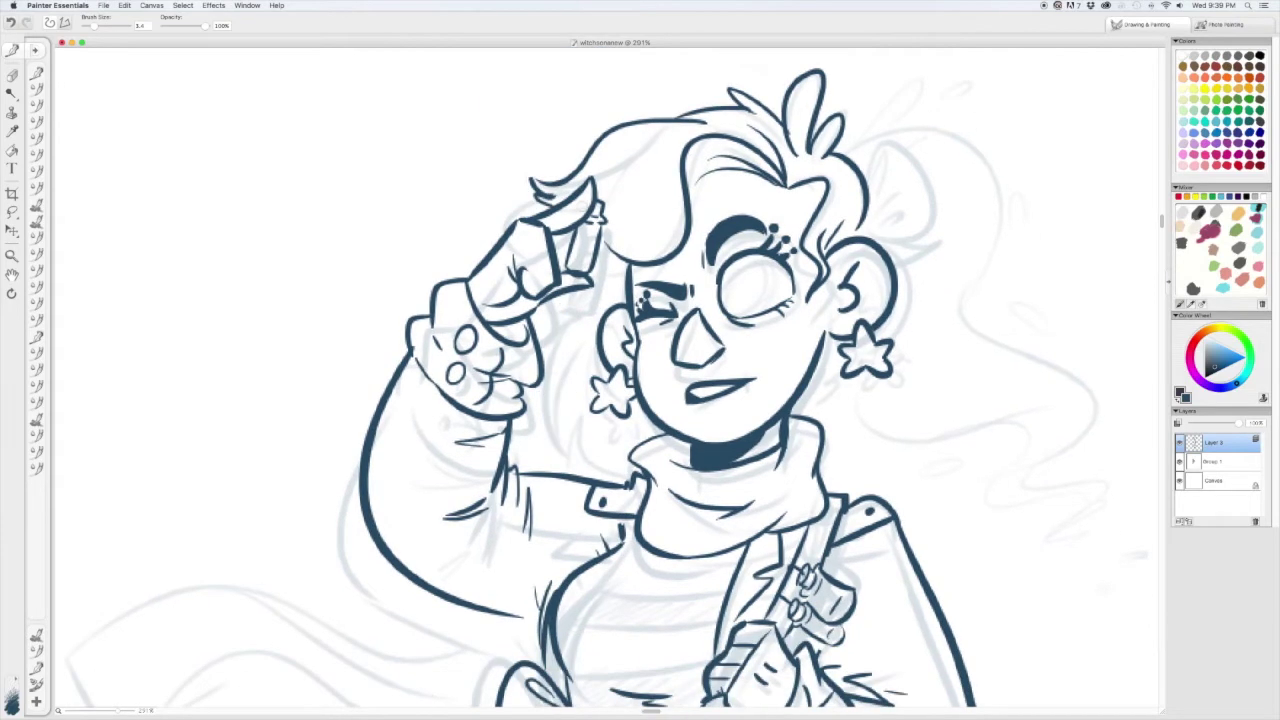
pyautogui.moveTo(548, 290)
pyautogui.mouseDown()
pyautogui.moveTo(575, 450)
pyautogui.moveTo(592, 445)
pyautogui.mouseUp()
pyautogui.press('super+z')
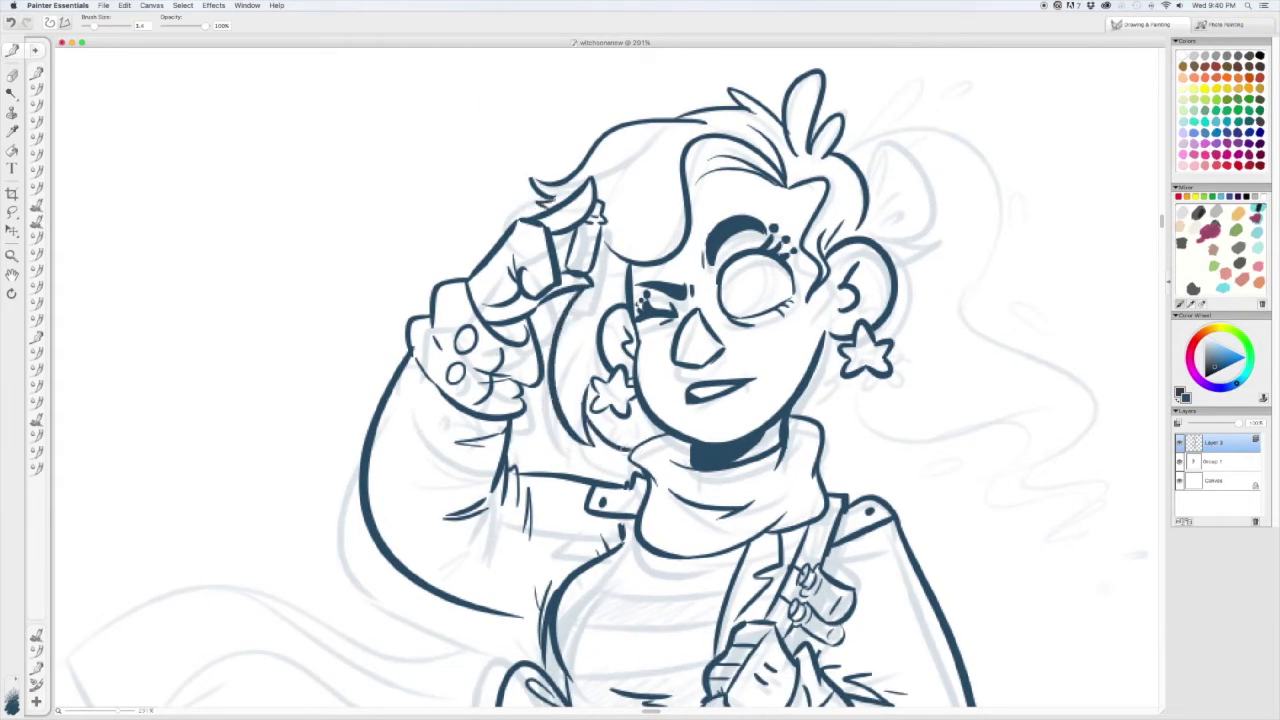
# - Ink the bow at the back of the head and the loose pointed strands around it
pyautogui.moveTo(866, 180)
pyautogui.mouseDown()
pyautogui.moveTo(912, 150)
pyautogui.moveTo(906, 232)
pyautogui.moveTo(886, 145)
pyautogui.mouseUp()
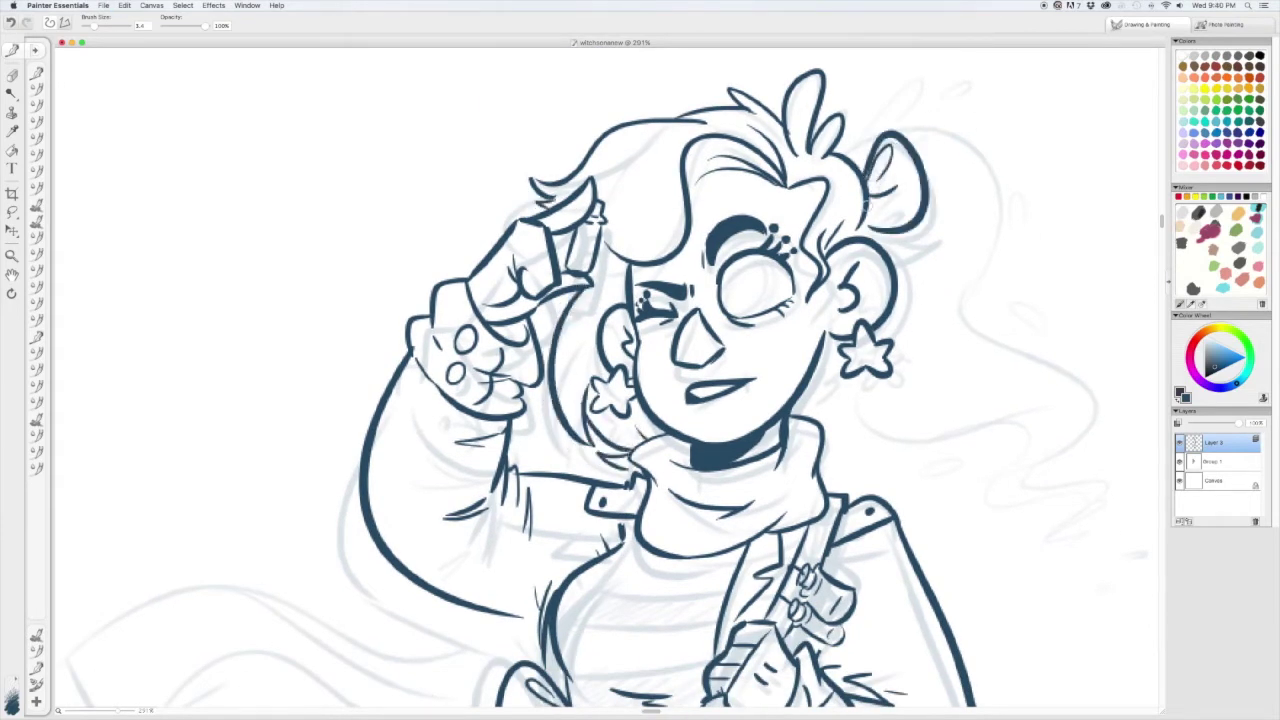
pyautogui.moveTo(866, 214); pyautogui.dragTo(894, 186)
pyautogui.scroll(1, 612, 391)
pyautogui.moveTo(882, 241); pyautogui.dragTo(966, 252)
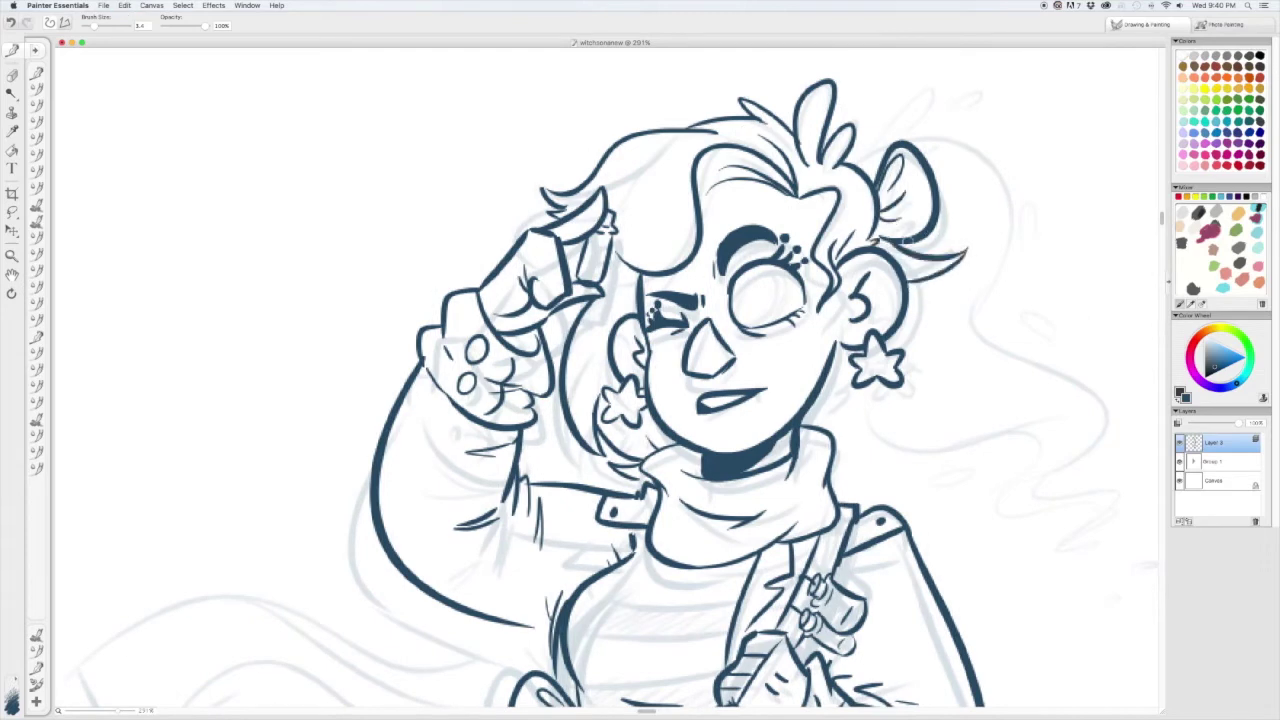
pyautogui.scroll(3, 862, 155)
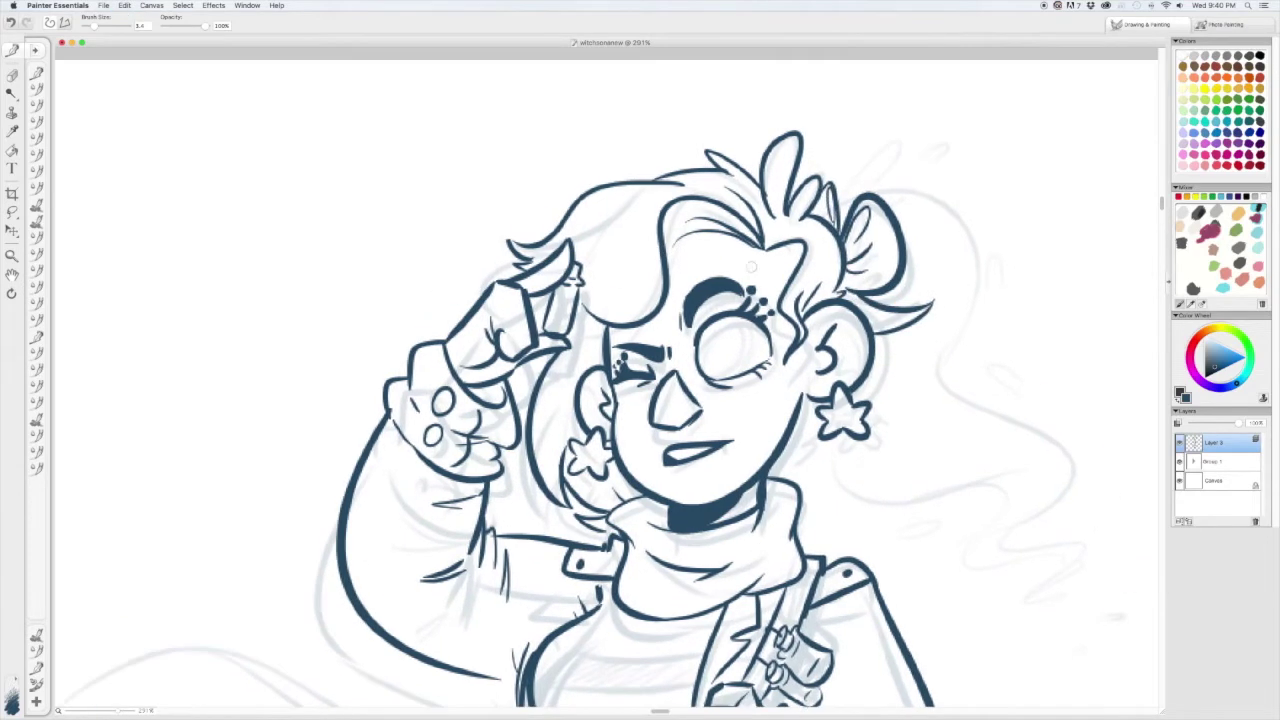
pyautogui.scroll(-3, 640, 380)
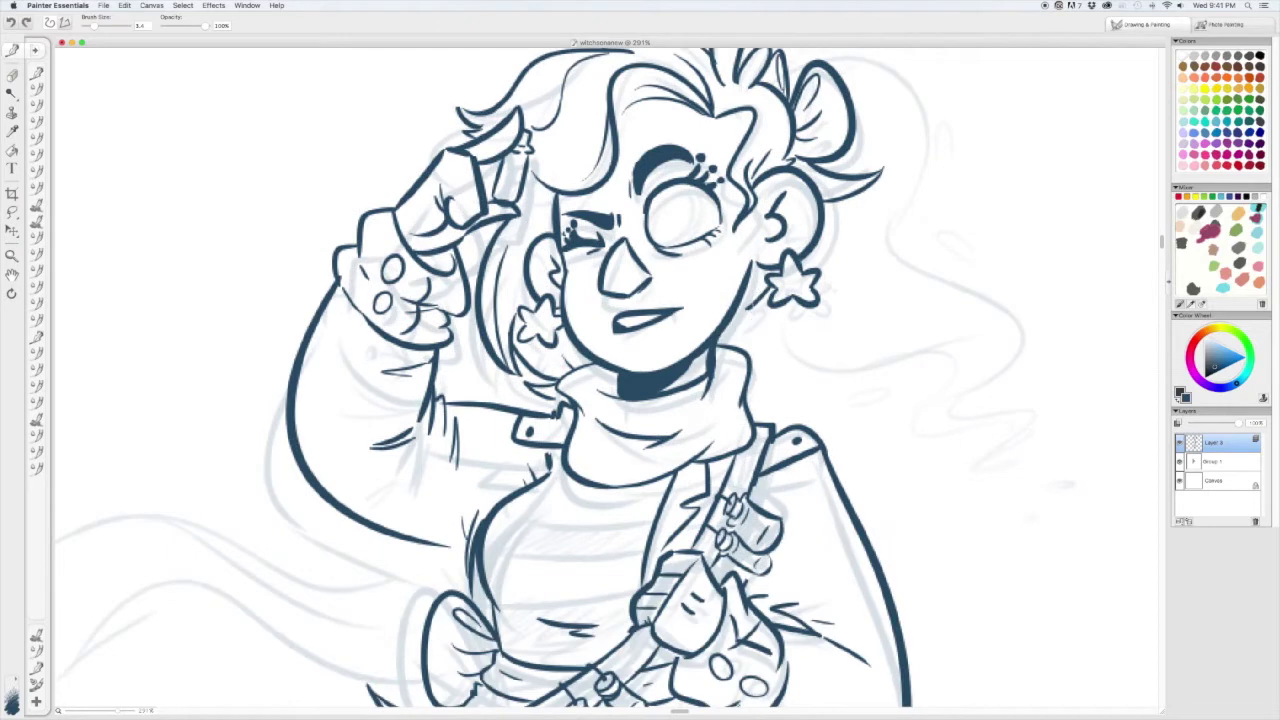
# - Ink the long wavy ponytail streaming out from the bow, with its curling ends
pyautogui.scroll(-5, 640, 380)
pyautogui.scroll(5, 720, 163)
pyautogui.moveTo(758, 172); pyautogui.dragTo(774, 156)
pyautogui.moveTo(742, 192)
pyautogui.mouseDown()
pyautogui.moveTo(804, 372)
pyautogui.moveTo(780, 345)
pyautogui.moveTo(918, 430)
pyautogui.mouseUp()
pyautogui.moveTo(695, 450); pyautogui.dragTo(840, 415)
pyautogui.moveTo(795, 505); pyautogui.dragTo(908, 462)
pyautogui.moveTo(836, 548); pyautogui.dragTo(900, 466)
pyautogui.moveTo(826, 505); pyautogui.dragTo(860, 565)
# - Ink the small droplets scattered around the ponytail
pyautogui.scroll(-3, 640, 380)
pyautogui.moveTo(938, 425); pyautogui.dragTo(918, 470)
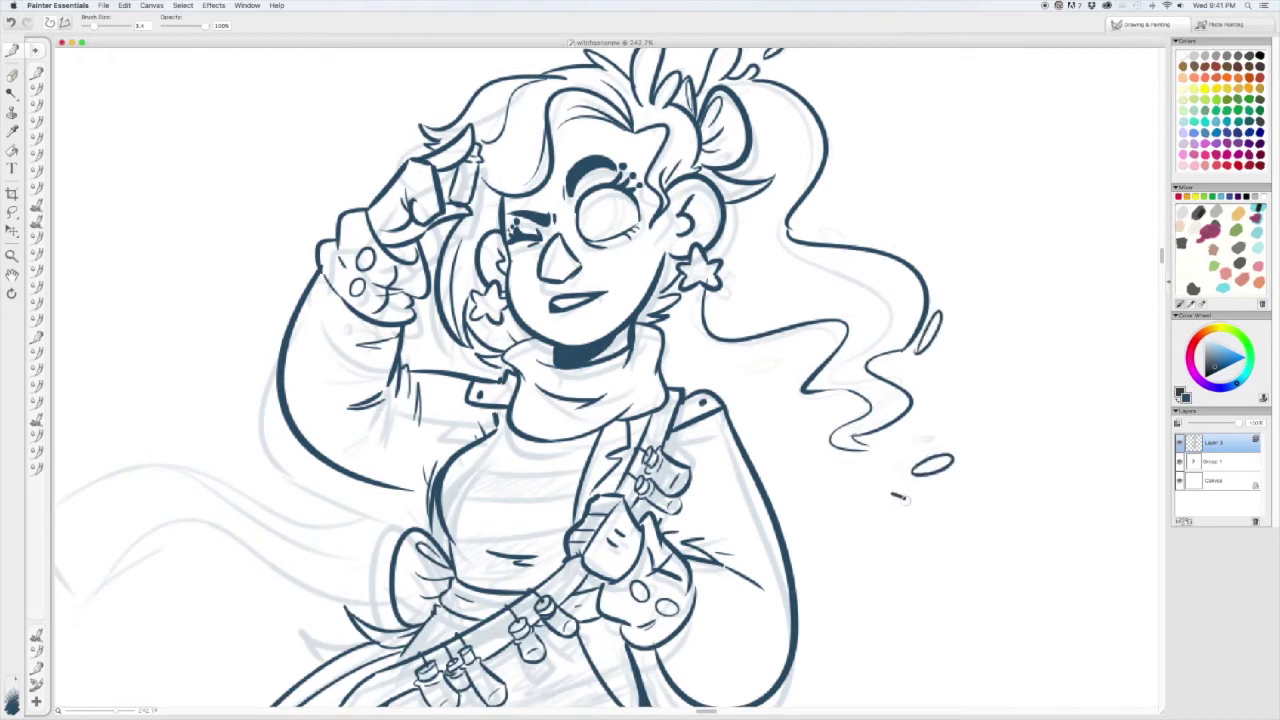
pyautogui.scroll(2, 640, 380)
pyautogui.moveTo(820, 412); pyautogui.dragTo(816, 438)
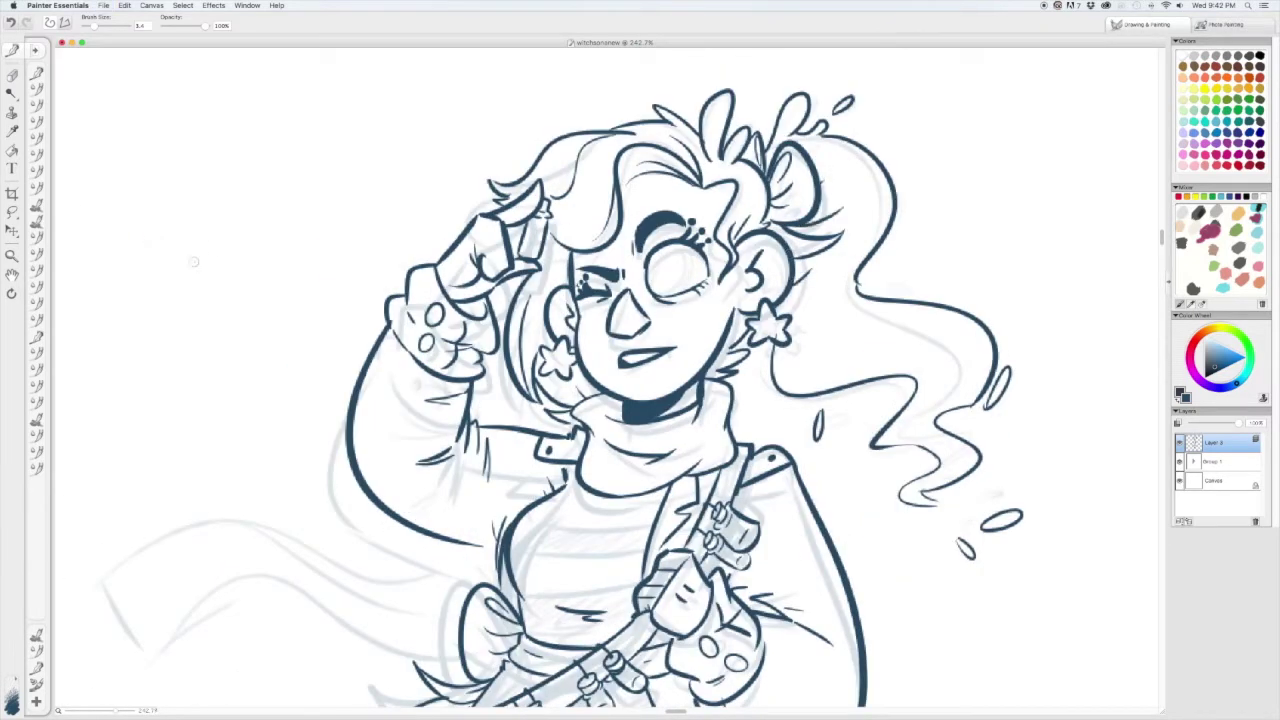
# - Remove the sketch layer and add a new layer between the line art and the canvas
pyautogui.press('super+alt+0')
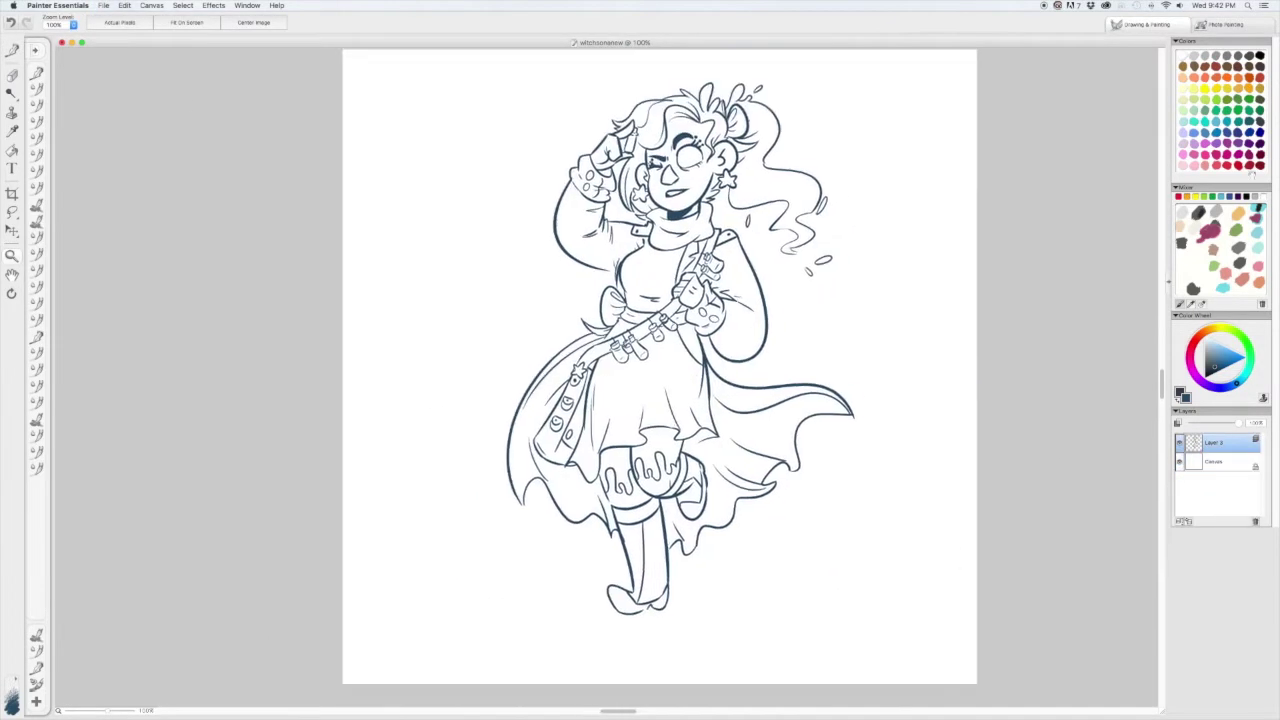
pyautogui.click(1215, 461)
pyautogui.press('b')
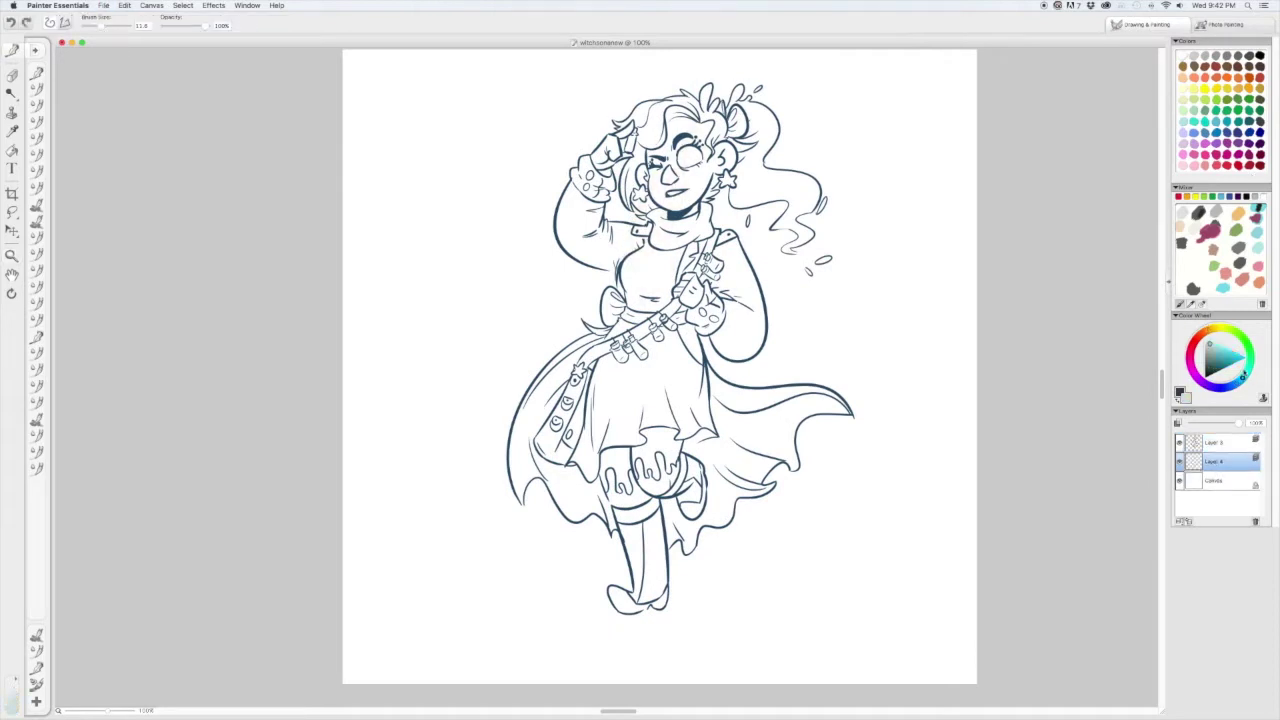
# - Fill the whole character's silhouette with flat light turquoise beneath the line art
pyautogui.moveTo(700, 368); pyautogui.dragTo(632, 438)
pyautogui.moveTo(101, 27); pyautogui.dragTo(120, 27)
pyautogui.press('super+equal')
pyautogui.moveTo(700, 250); pyautogui.dragTo(700, 400)
pyautogui.press('super+z')
pyautogui.moveTo(760, 250)
pyautogui.mouseDown()
pyautogui.moveTo(650, 320)
pyautogui.moveTo(715, 195)
pyautogui.mouseUp()
pyautogui.moveTo(630, 212); pyautogui.dragTo(575, 298)
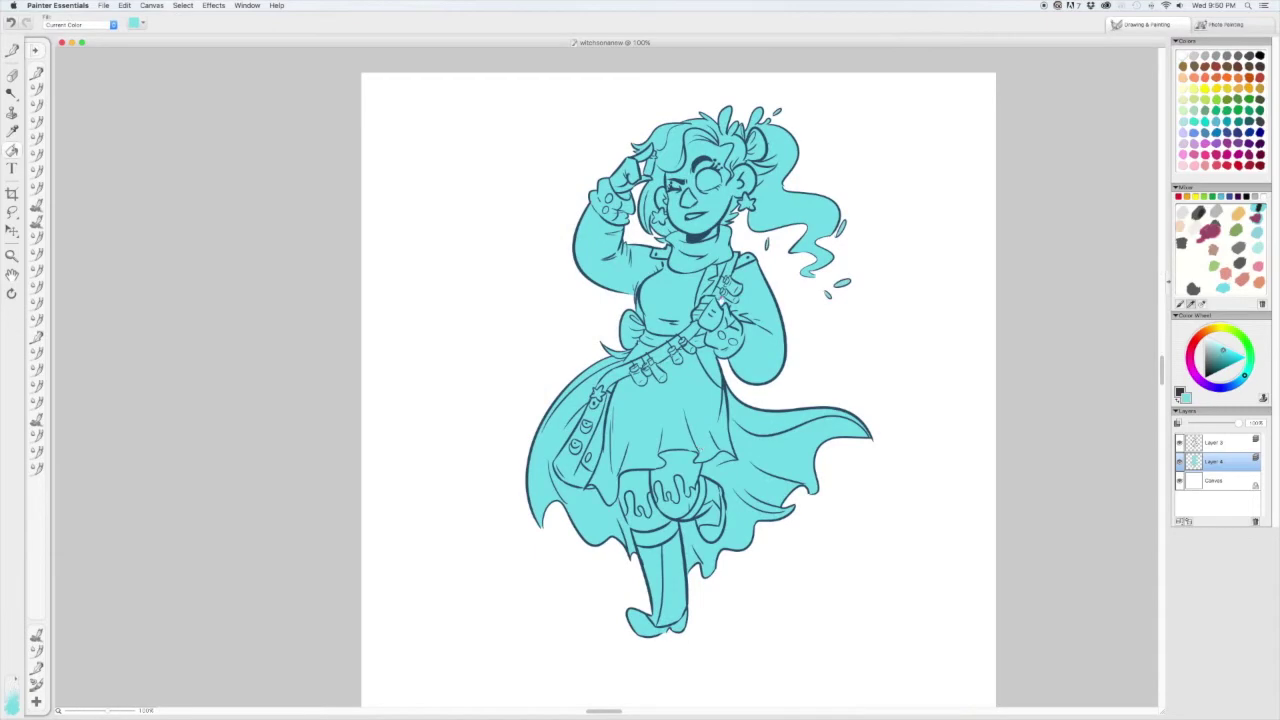
# - Select the turquoise silhouette and paint the face, ears and neck beige on a new layer above it
pyautogui.press('b')
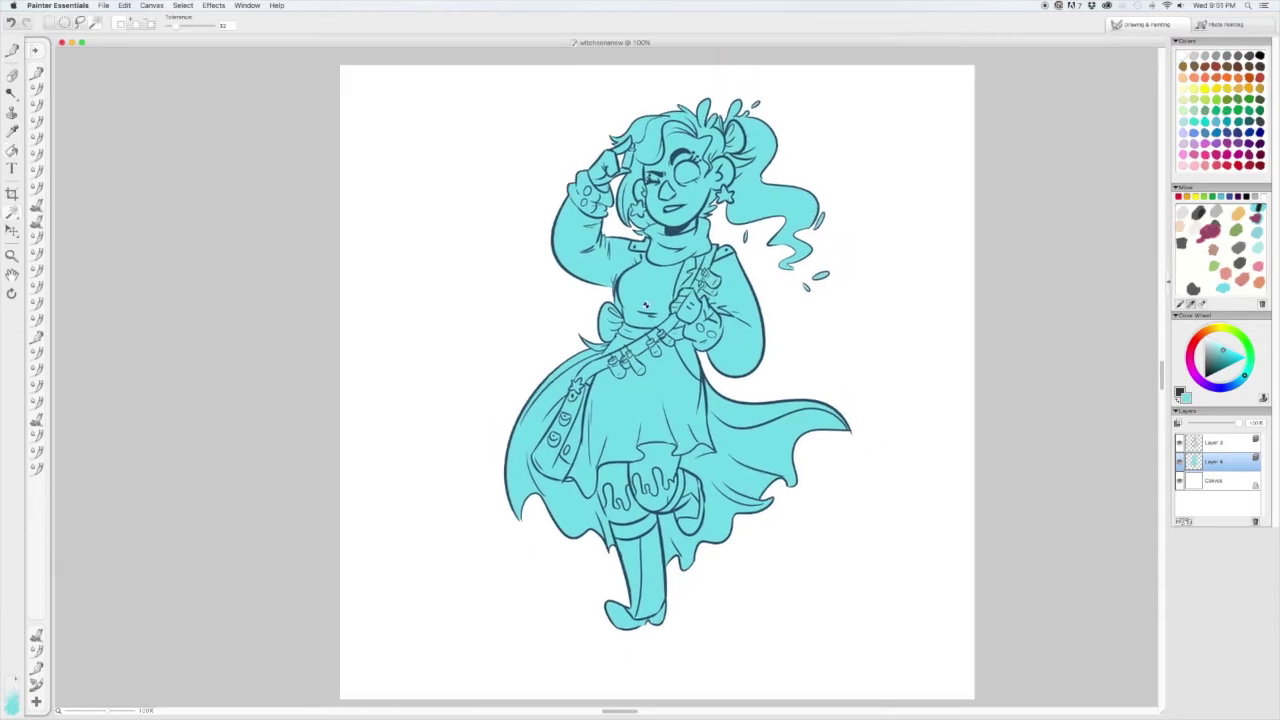
pyautogui.scroll(5, 700, 200)
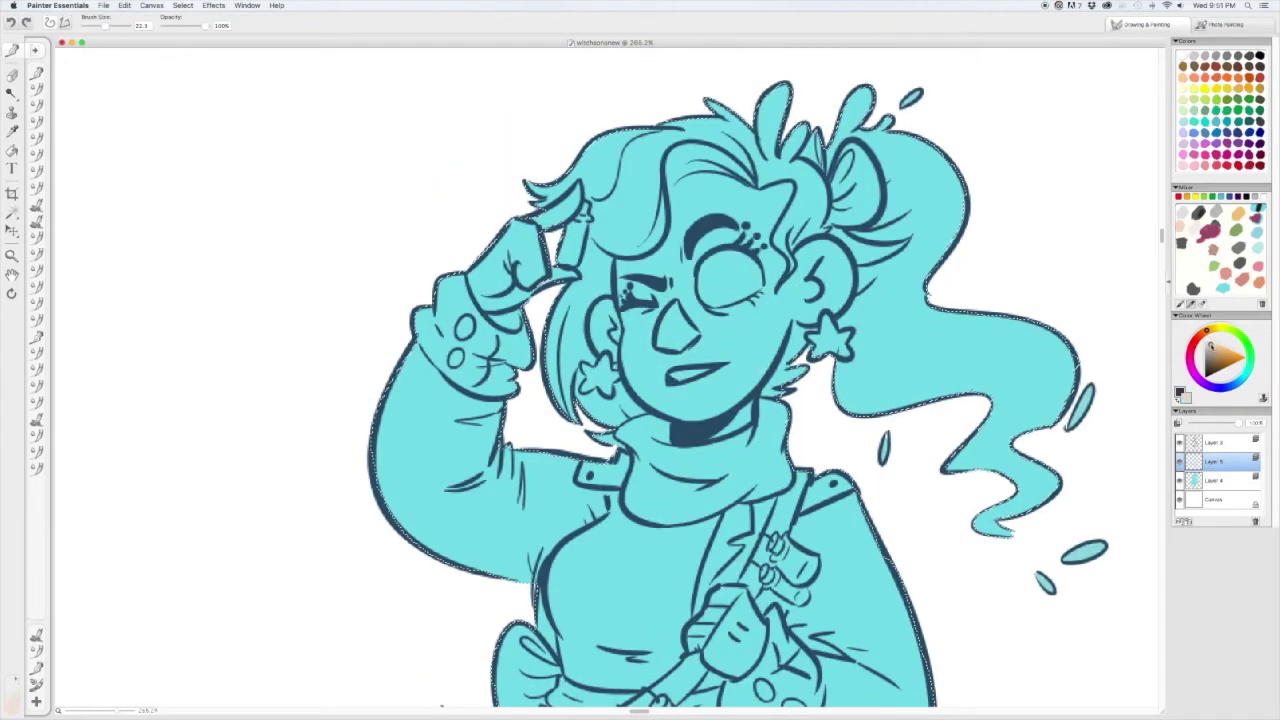
pyautogui.moveTo(650, 320); pyautogui.dragTo(765, 390)
pyautogui.moveTo(640, 380)
pyautogui.mouseDown()
pyautogui.moveTo(740, 413)
pyautogui.moveTo(650, 310)
pyautogui.moveTo(610, 320)
pyautogui.moveTo(635, 275)
pyautogui.moveTo(720, 255)
pyautogui.moveTo(770, 300)
pyautogui.moveTo(805, 280)
pyautogui.moveTo(815, 255)
pyautogui.moveTo(840, 300)
pyautogui.moveTo(720, 235)
pyautogui.moveTo(740, 195)
pyautogui.moveTo(779, 196)
pyautogui.mouseUp()
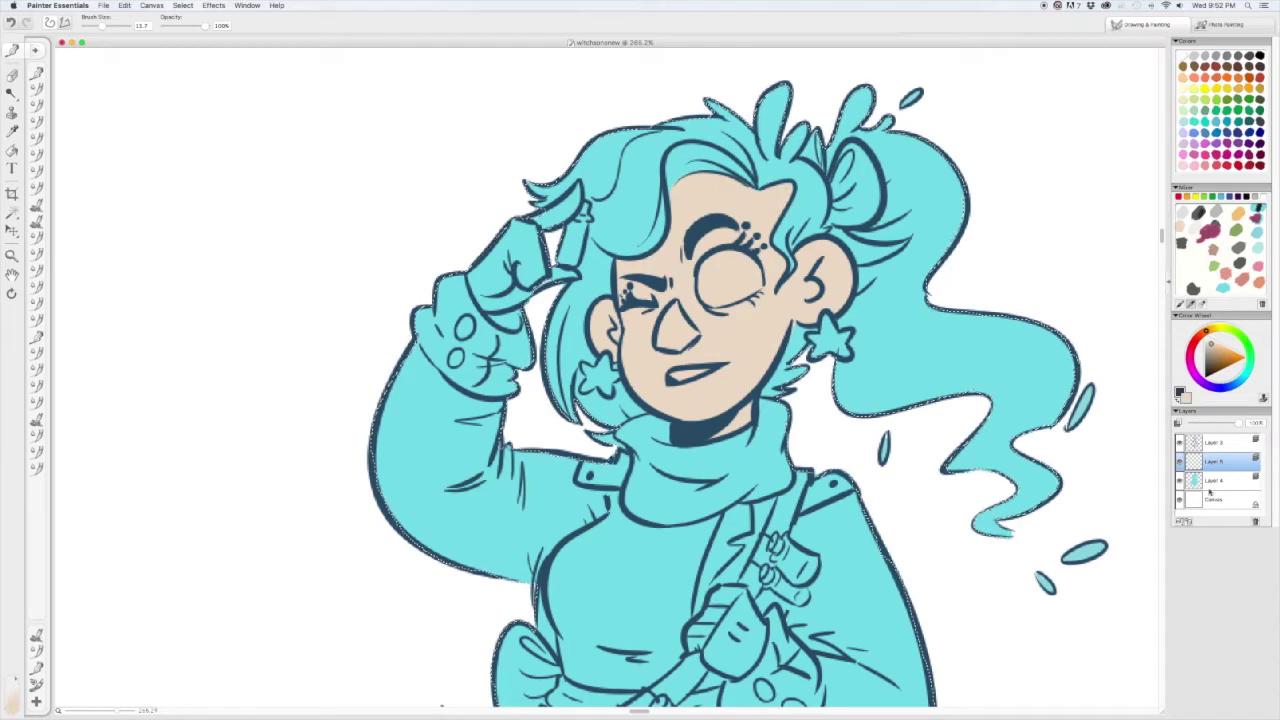
# - Block in the exposed skin lower on the figure with the same beige and paint the teeth white
pyautogui.scroll(-10, 610, 380)
pyautogui.moveTo(592, 488)
pyautogui.mouseDown()
pyautogui.moveTo(612, 398)
pyautogui.moveTo(725, 345)
pyautogui.moveTo(775, 340)
pyautogui.moveTo(765, 430)
pyautogui.moveTo(760, 420)
pyautogui.moveTo(730, 445)
pyautogui.moveTo(702, 410)
pyautogui.moveTo(712, 432)
pyautogui.mouseUp()
pyautogui.moveTo(625, 465); pyautogui.dragTo(640, 418)
pyautogui.scroll(10, 646, 495)
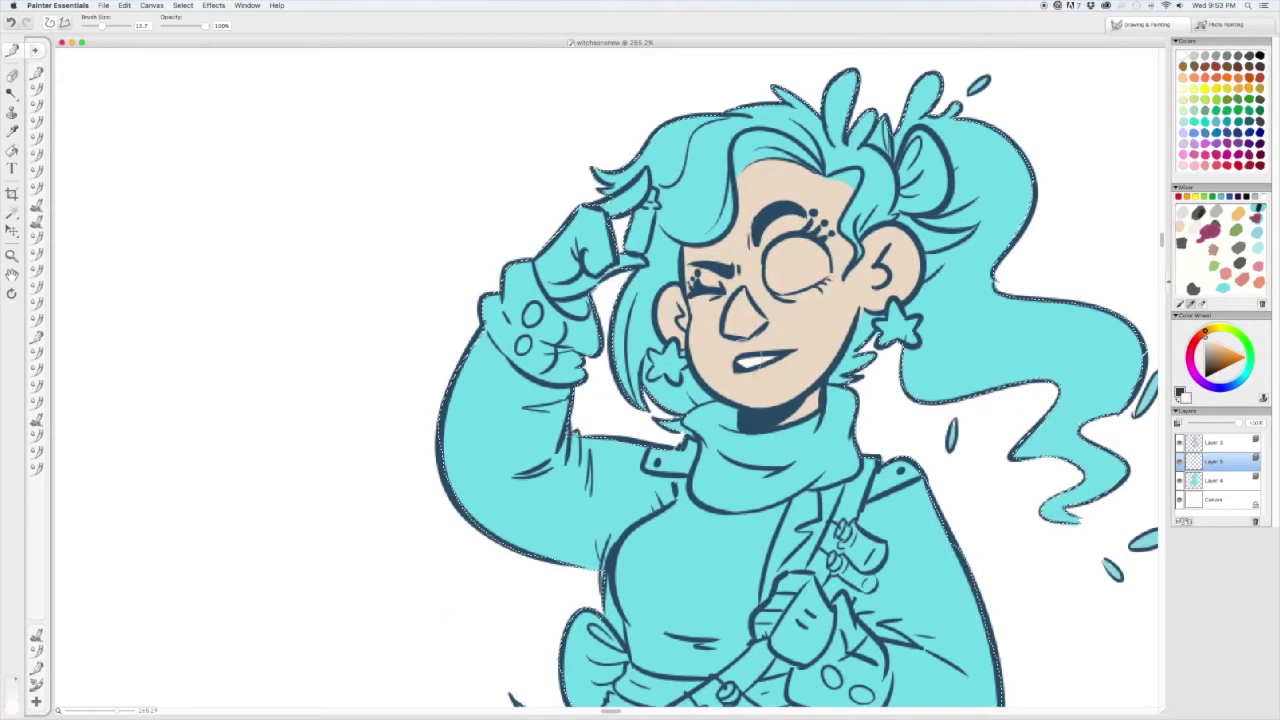
# - Try a muted teal on the upper and lower lips
pyautogui.click(1228, 356)
pyautogui.moveTo(746, 370); pyautogui.dragTo(776, 374)
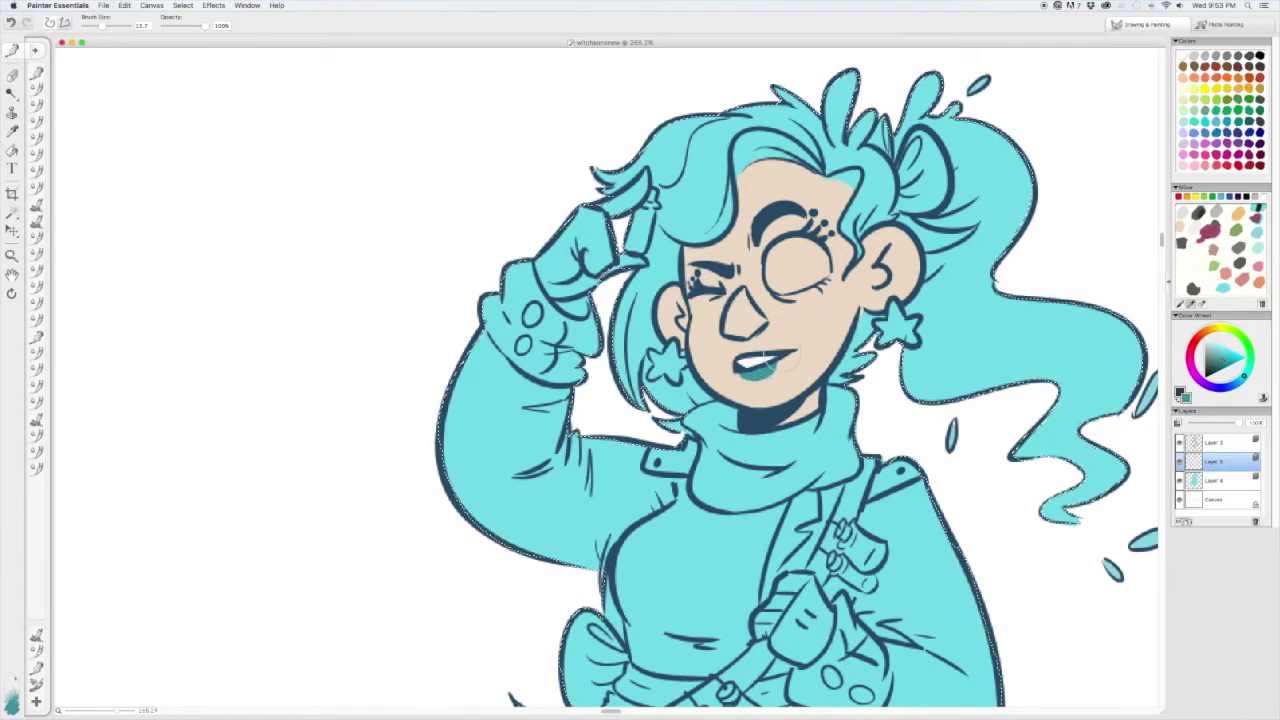
pyautogui.scroll(5, 783, 370)
pyautogui.moveTo(635, 492); pyautogui.dragTo(690, 500)
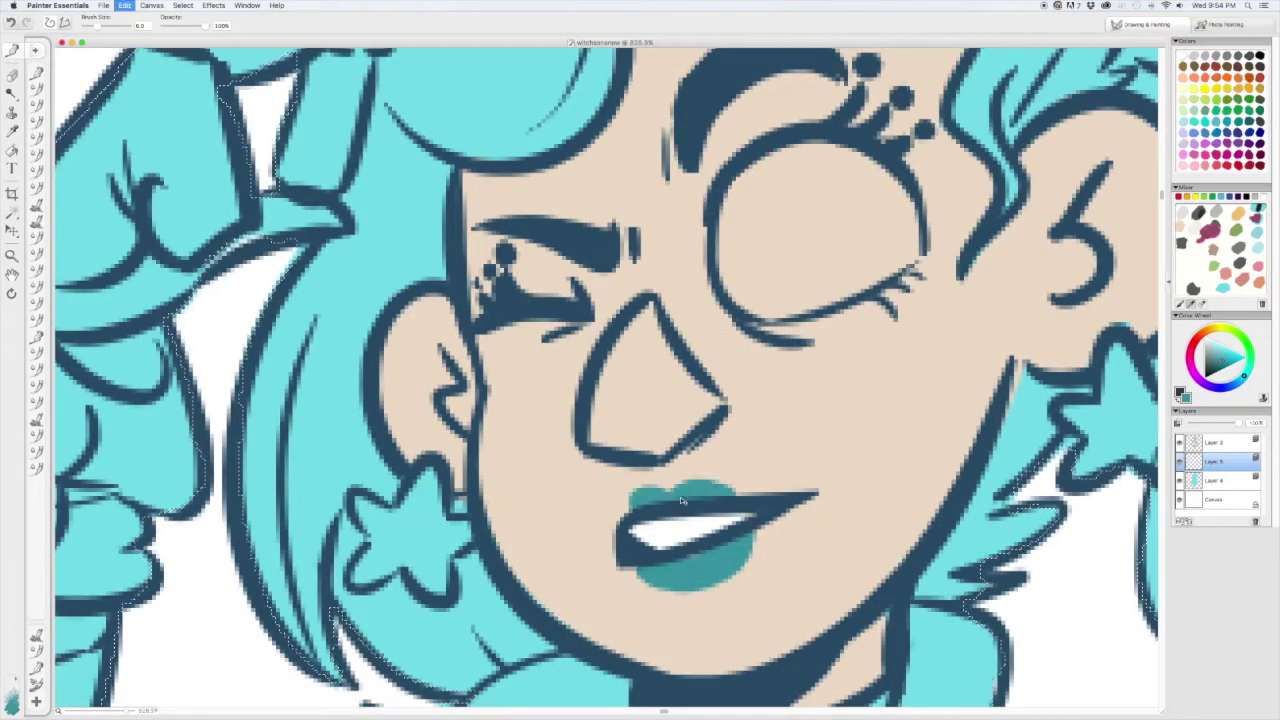
# - Repaint the lips with the dark blue sampled from the line art
pyautogui.keyDown('alt'); pyautogui.click(700, 520); pyautogui.keyUp('alt')
pyautogui.moveTo(650, 575); pyautogui.dragTo(745, 545)
pyautogui.moveTo(725, 500); pyautogui.dragTo(646, 506)
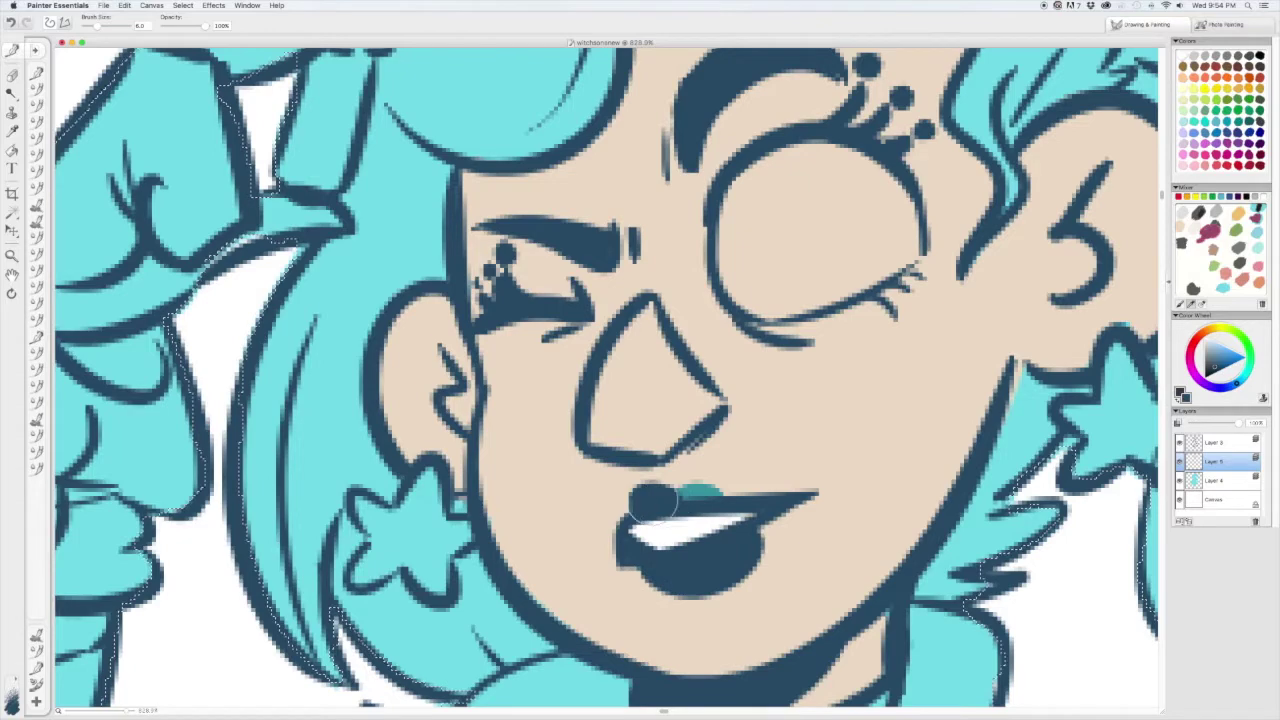
pyautogui.press('super+0')
pyautogui.scroll(5, 611, 365)
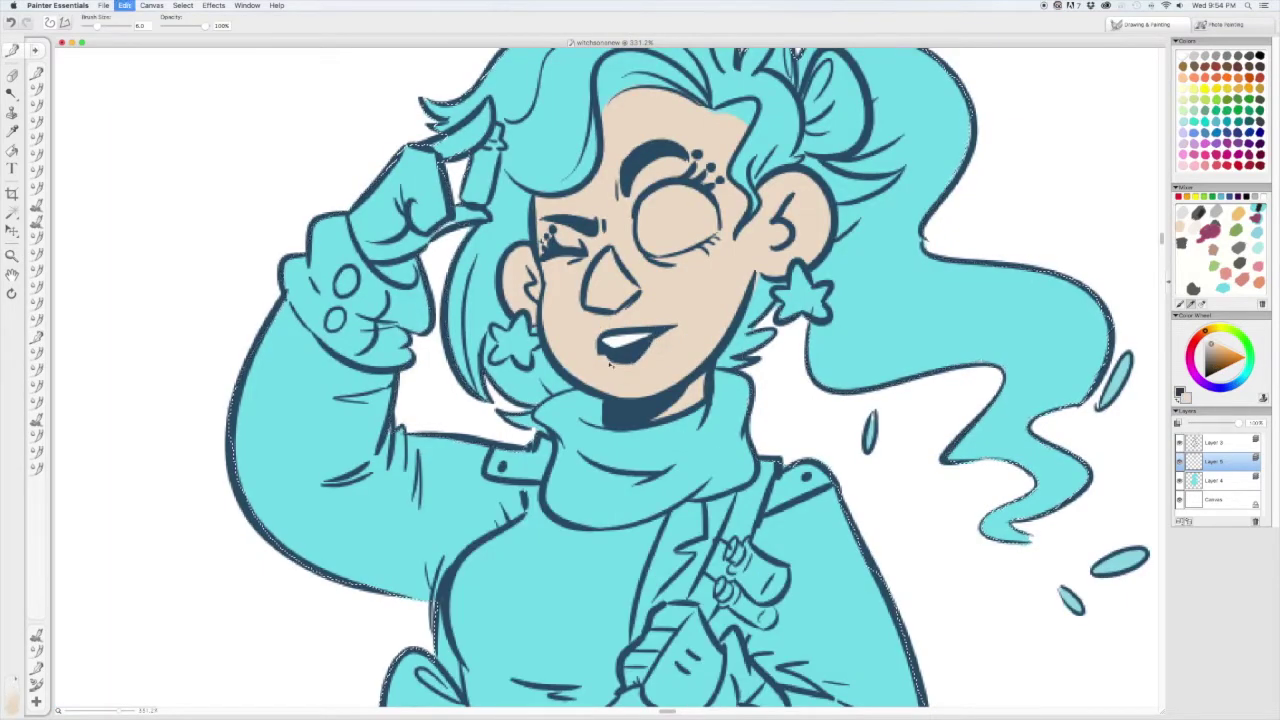
# - Lighten the skin colour to a pale cream with a Brightness/Contrast adjustment
pyautogui.hscroll(-5, 609, 365)
pyautogui.press('w')
pyautogui.press('super+shift+b')
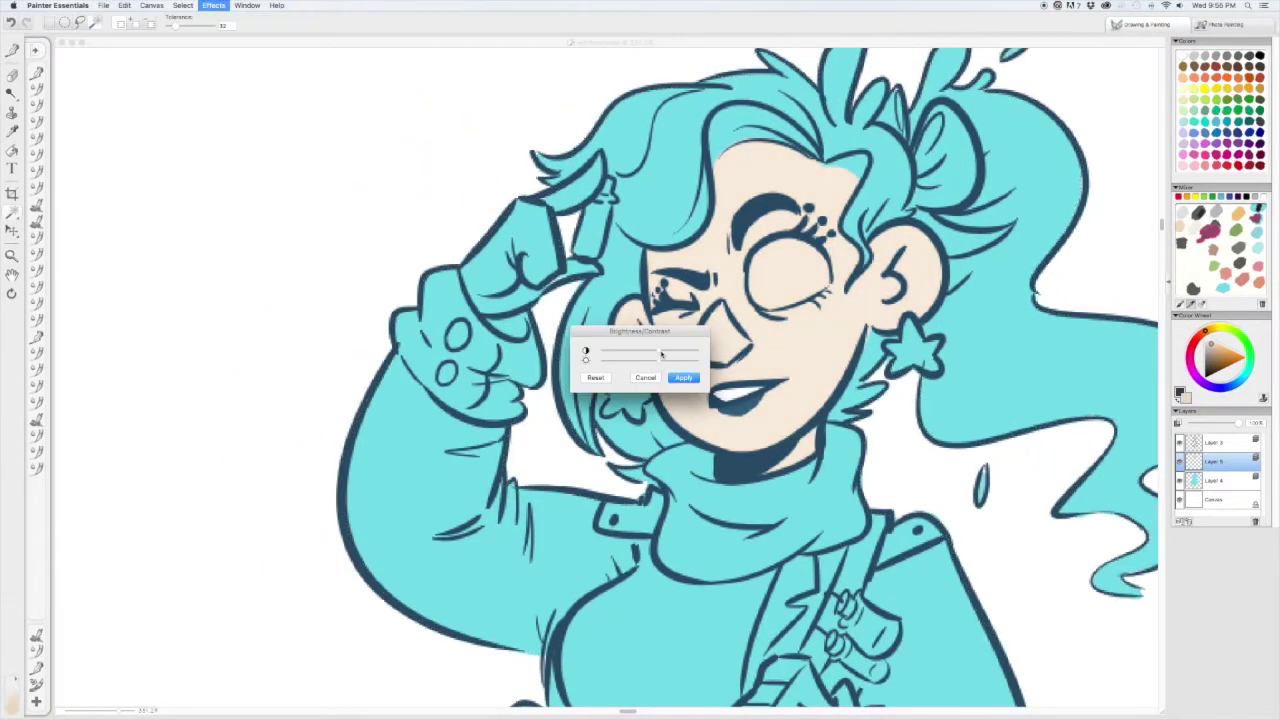
pyautogui.press('Escape')
pyautogui.hscroll(2, 660, 355)
# - Add a small white highlight to the dark lower lip
pyautogui.press('b')
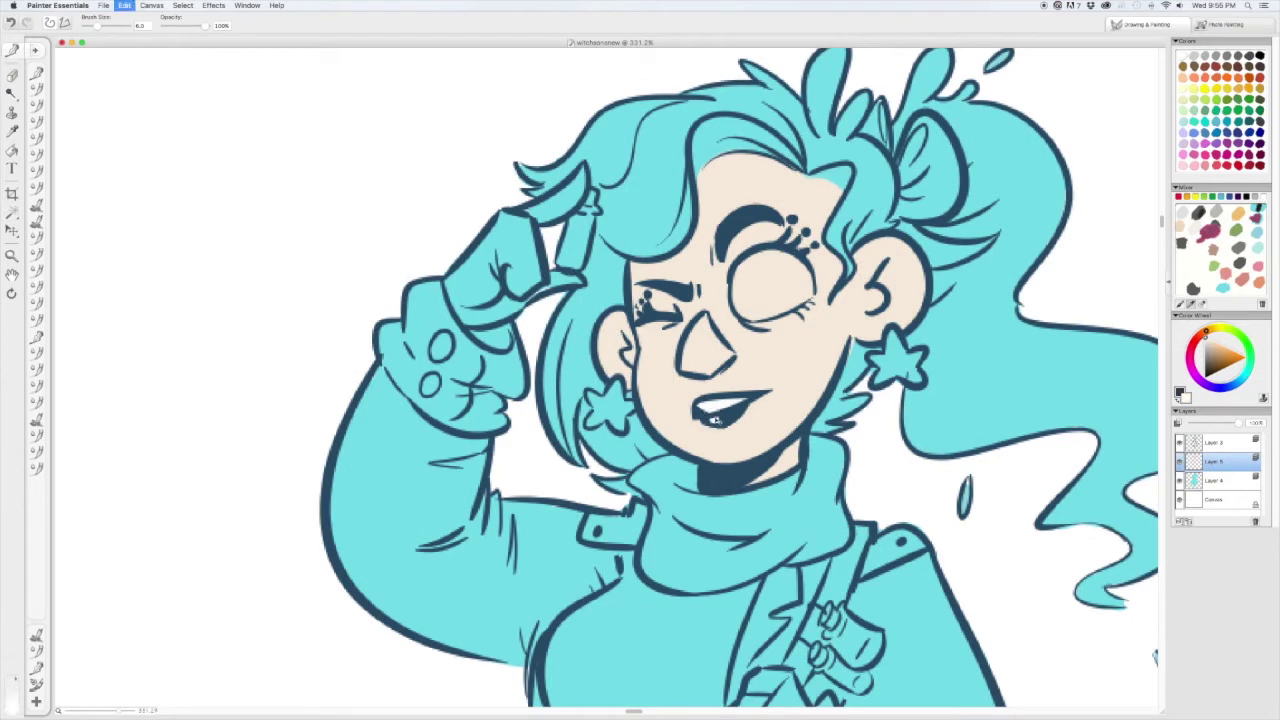
pyautogui.scroll(4, 714, 420)
pyautogui.keyDown('alt'); pyautogui.click(587, 432); pyautogui.keyUp('alt')
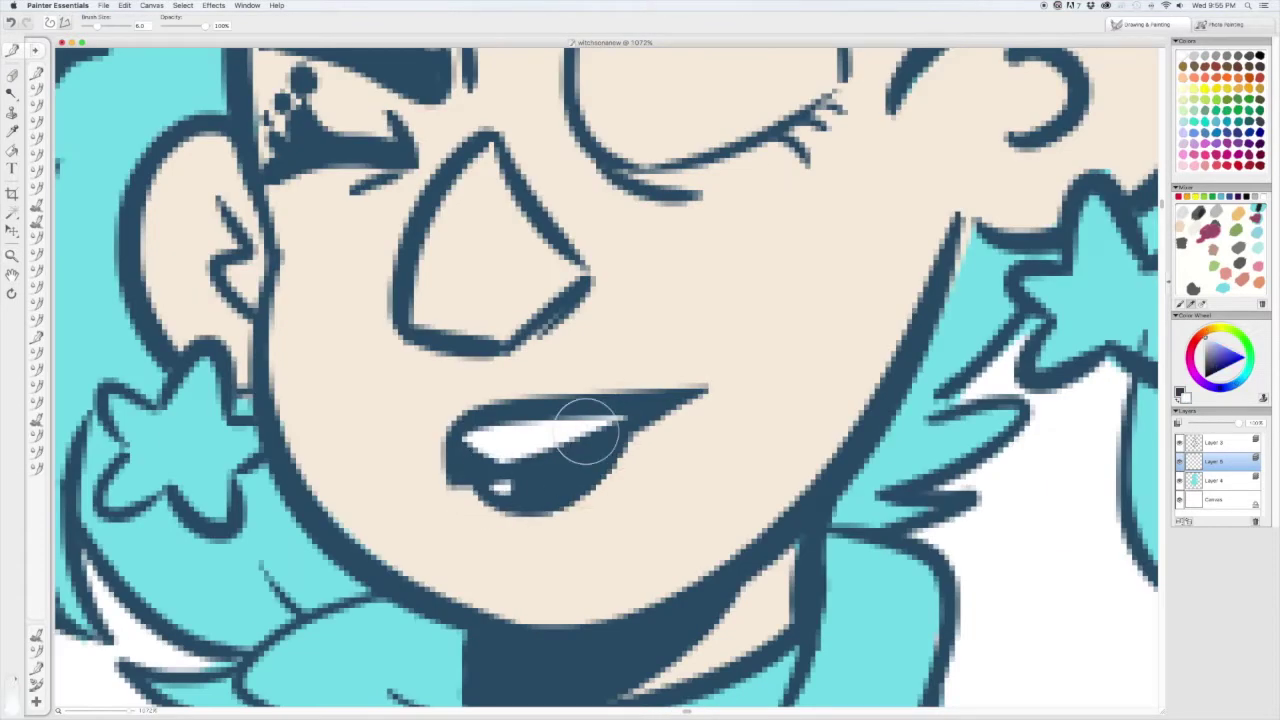
pyautogui.press('super+0')
pyautogui.scroll(3, 651, 409)
# - Paint a round, pale turquoise blush spot on each cheek
pyautogui.keyDown('alt'); pyautogui.click(651, 409); pyautogui.keyUp('alt')
pyautogui.click(807, 363)
pyautogui.press('super+z')
pyautogui.click(807, 327)
pyautogui.click(672, 351)
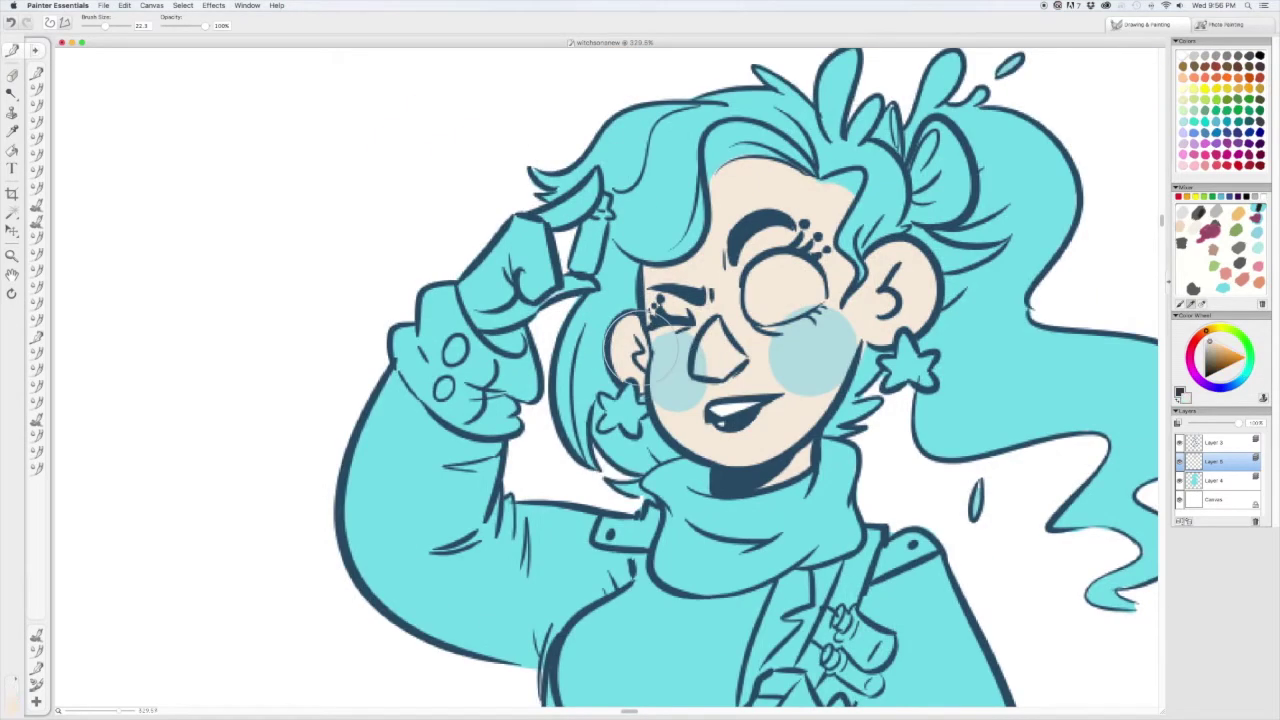
# - Fill the open eye with white and colour the nose muted teal with a darker shaded side, using a smaller brush
pyautogui.press('[')
pyautogui.press('[')
pyautogui.click(777, 290)
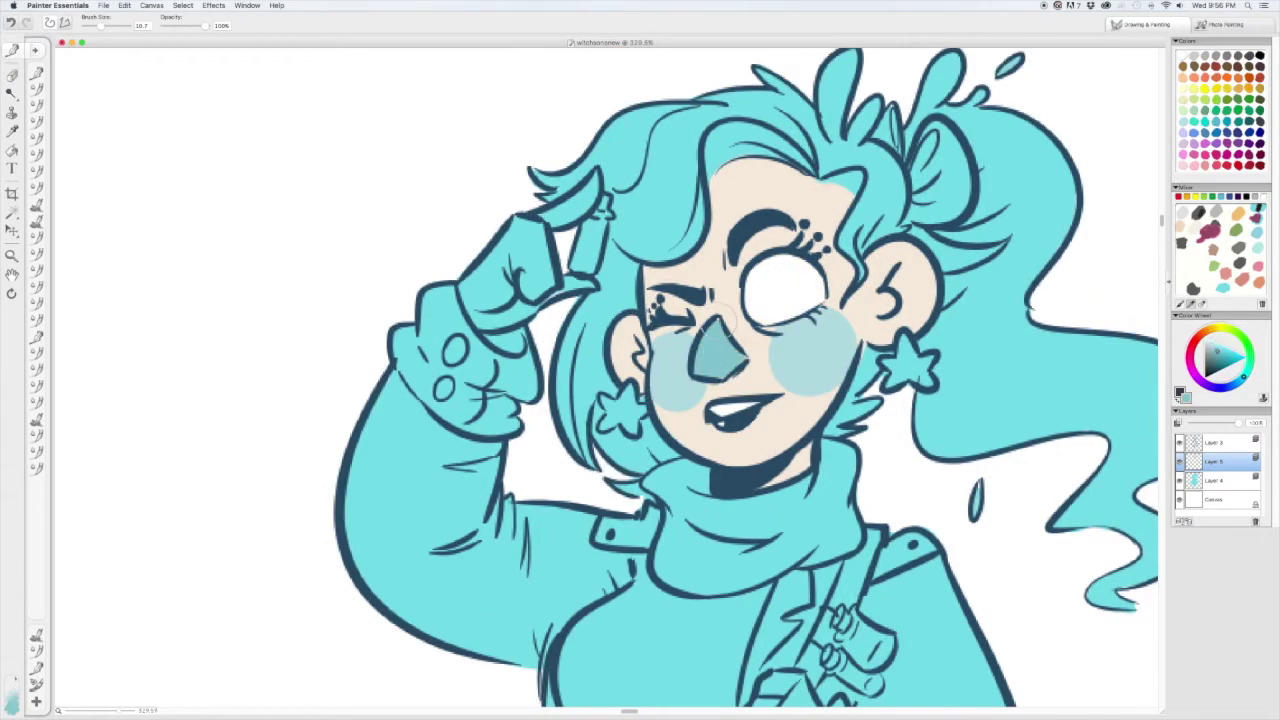
pyautogui.scroll(-1, 732, 322)
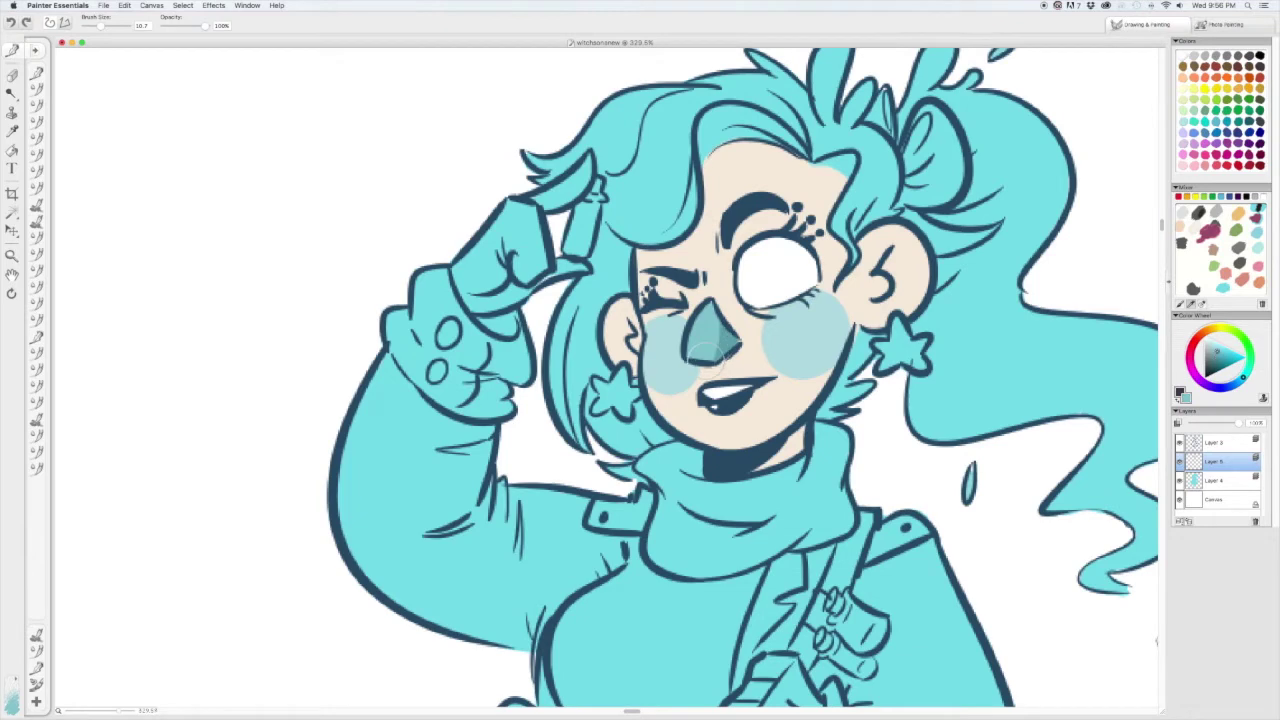
pyautogui.scroll(-1, 709, 352)
pyautogui.scroll(-3, 705, 333)
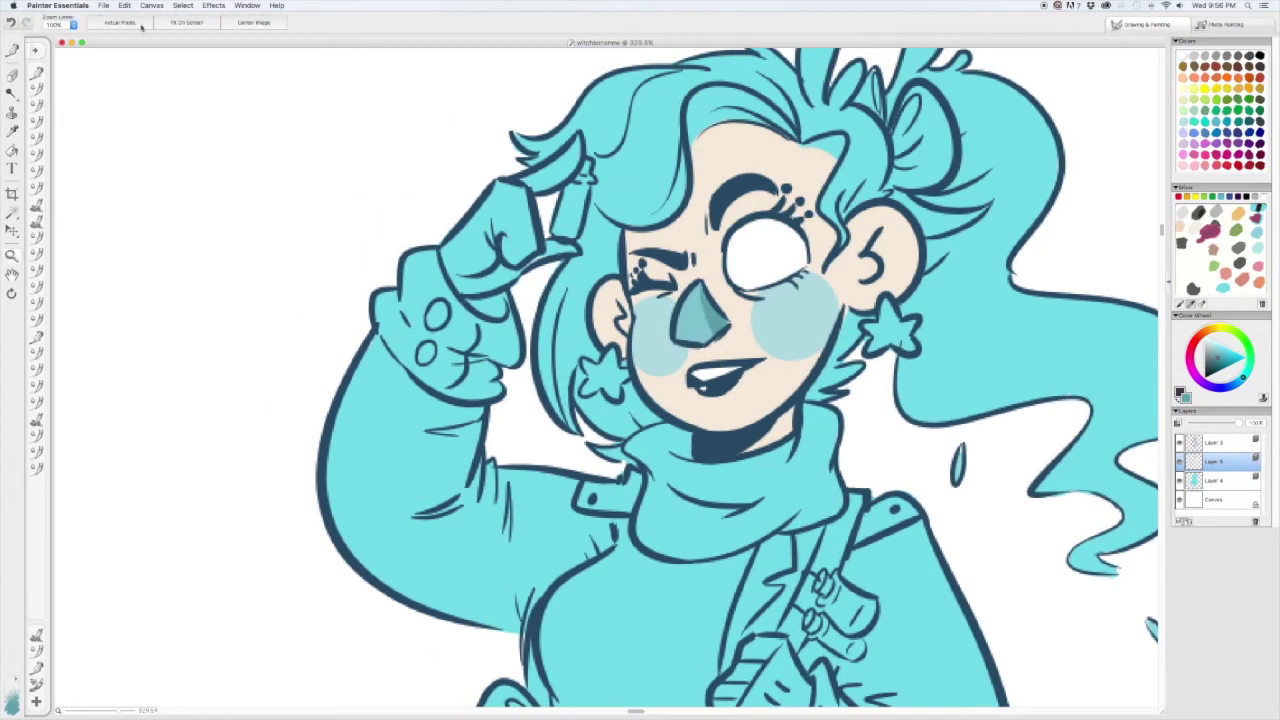
pyautogui.scroll(-2, 705, 333)
# - Paint a large round teal iris in the open eye
pyautogui.scroll(5, 705, 243)
pyautogui.click(705, 243)
pyautogui.press('super+z')
pyautogui.click(712, 244)
pyautogui.press('super+z')
pyautogui.press('super+shift+z')
pyautogui.press('super+z')
pyautogui.press('super+shift+z')
# - Darken the upper part of the iris with deep teal and dot small light highlights on its lower part
pyautogui.click(1222, 366)
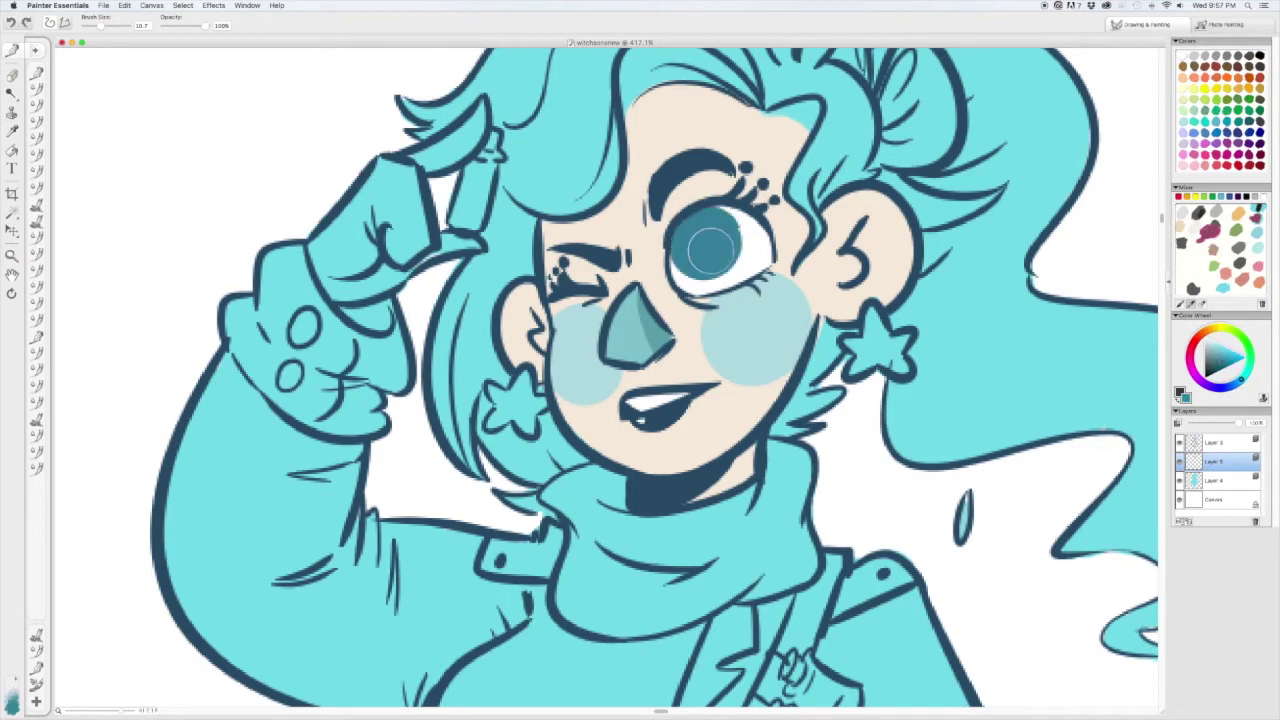
pyautogui.scroll(2, 655, 378)
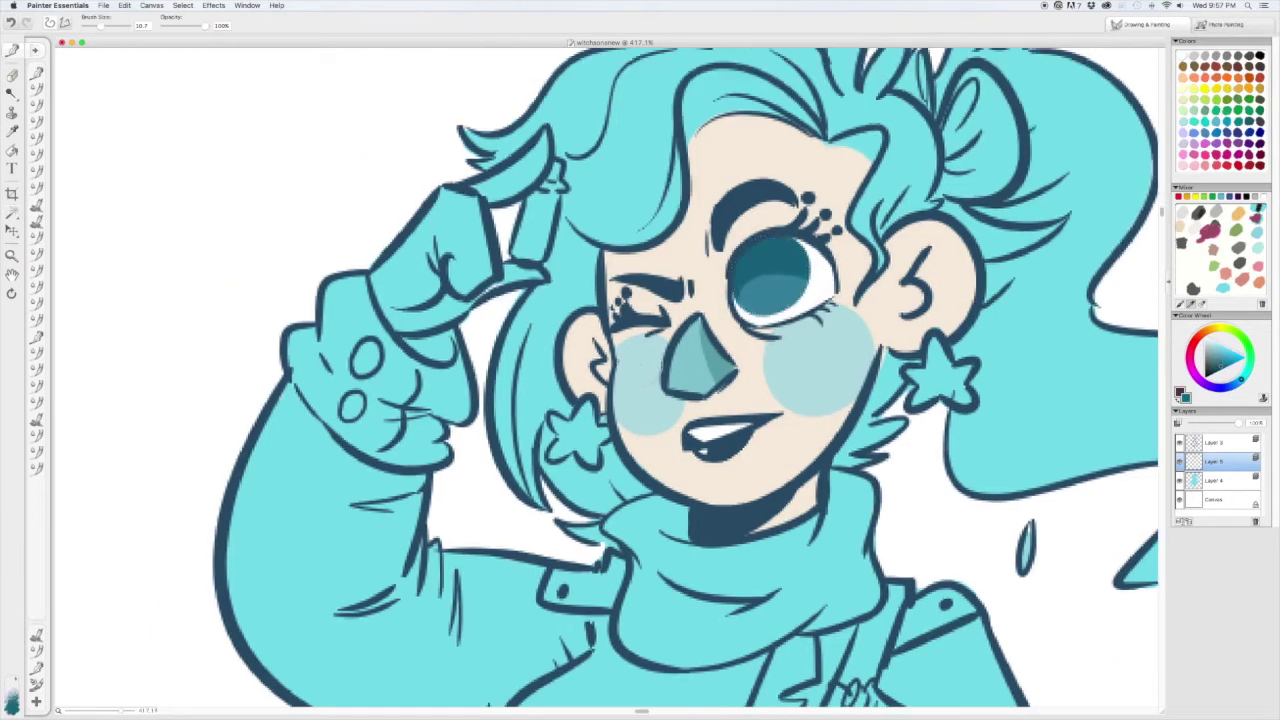
pyautogui.press('super+0')
pyautogui.scroll(5, 762, 300)
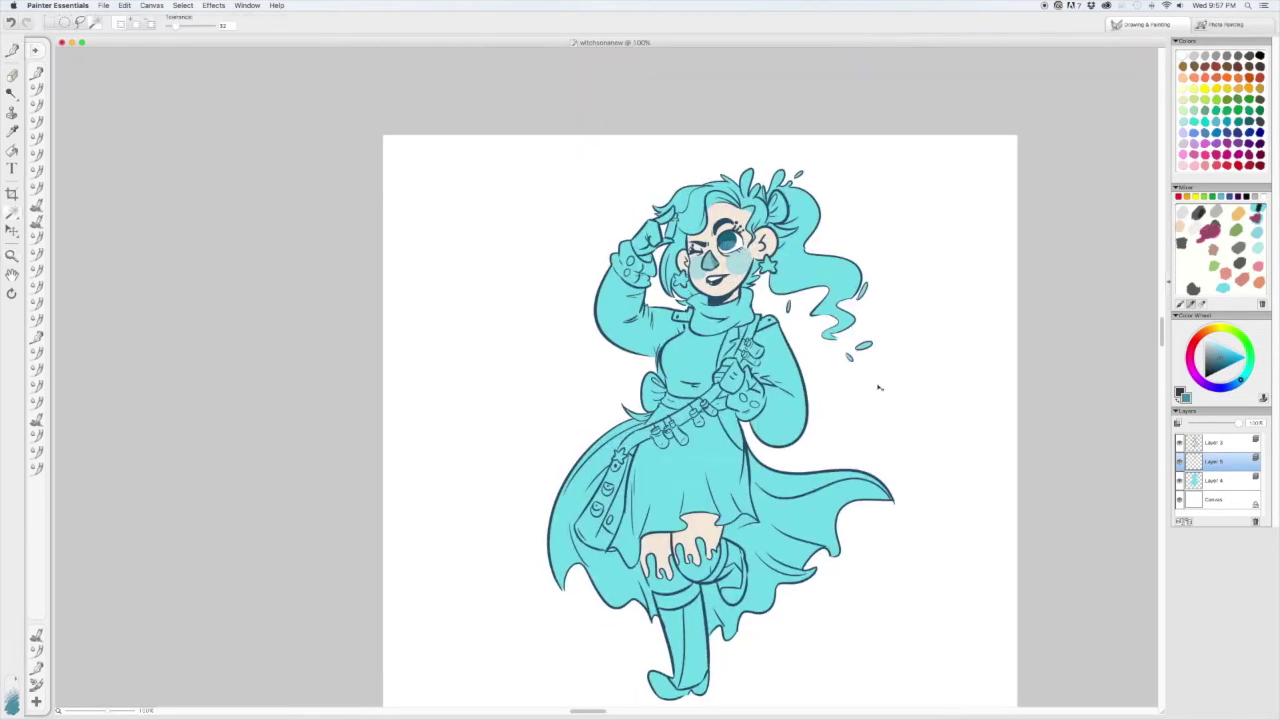
pyautogui.scroll(-3, 1030, 315)
pyautogui.press('super+0')
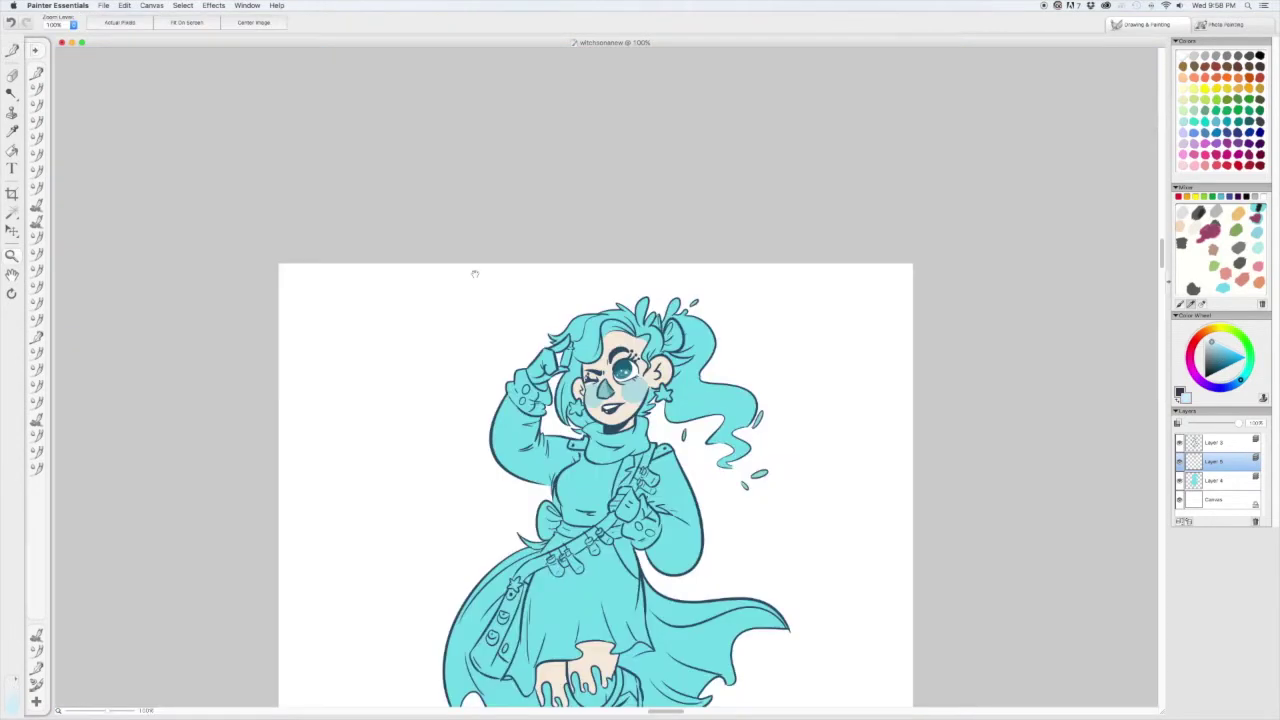
# - Brighten the face and skin colour layer slightly with Brightness/Contrast
pyautogui.scroll(3, 705, 325)
pyautogui.press('super+shift+b')
pyautogui.moveTo(650, 359); pyautogui.dragTo(647, 361)
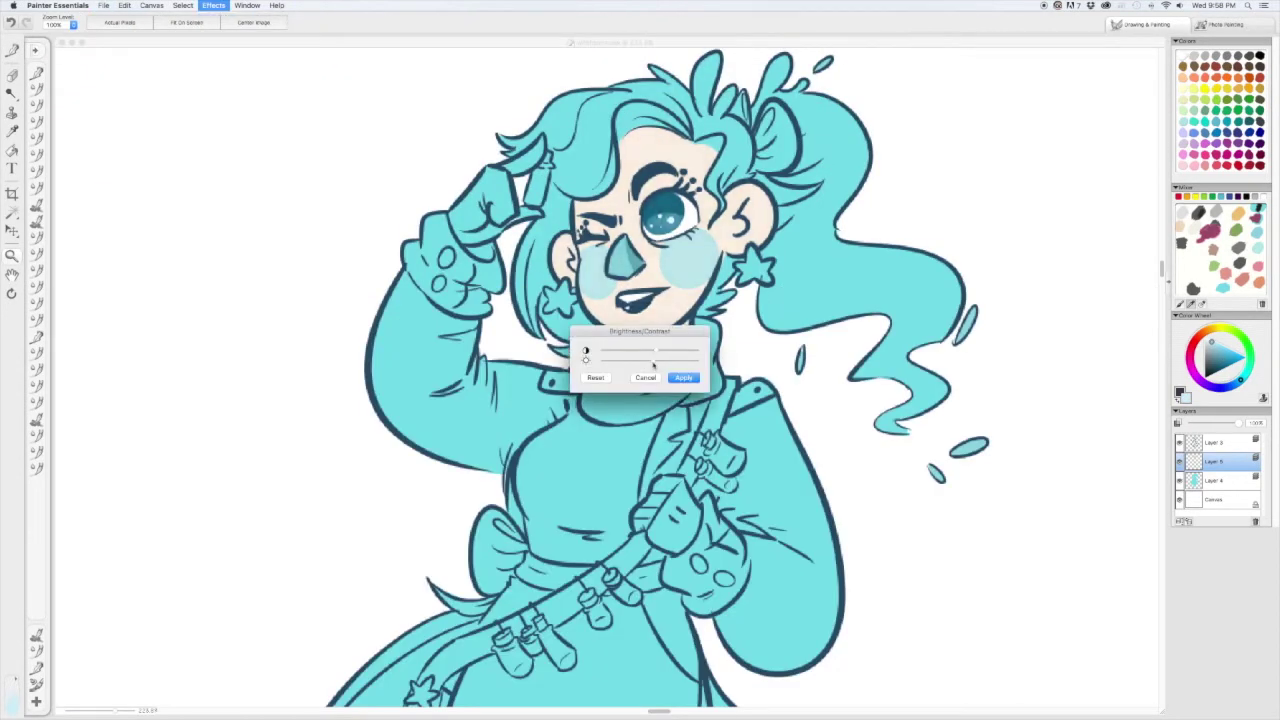
pyautogui.click(672, 377)
# - Shade the upper white of the open eye in grey and the skin under the winking eye in darker beige
pyautogui.scroll(3, 871, 291)
pyautogui.press('b')
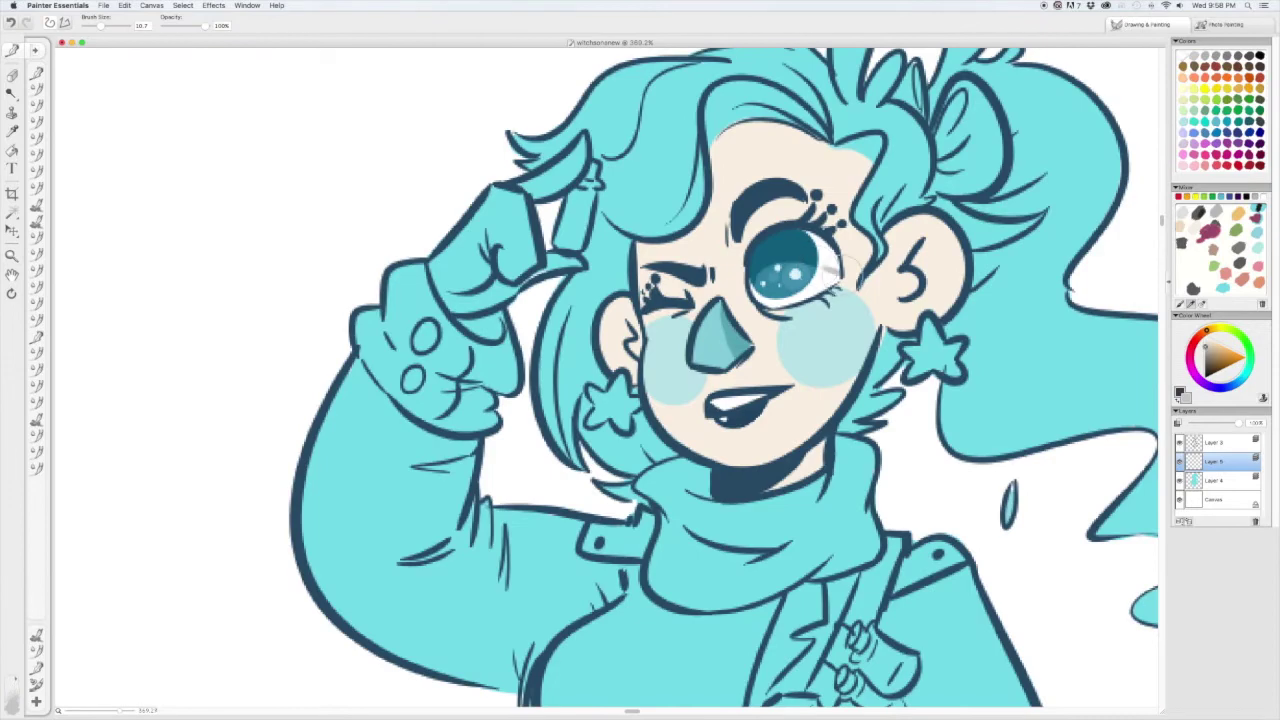
pyautogui.press('super+0')
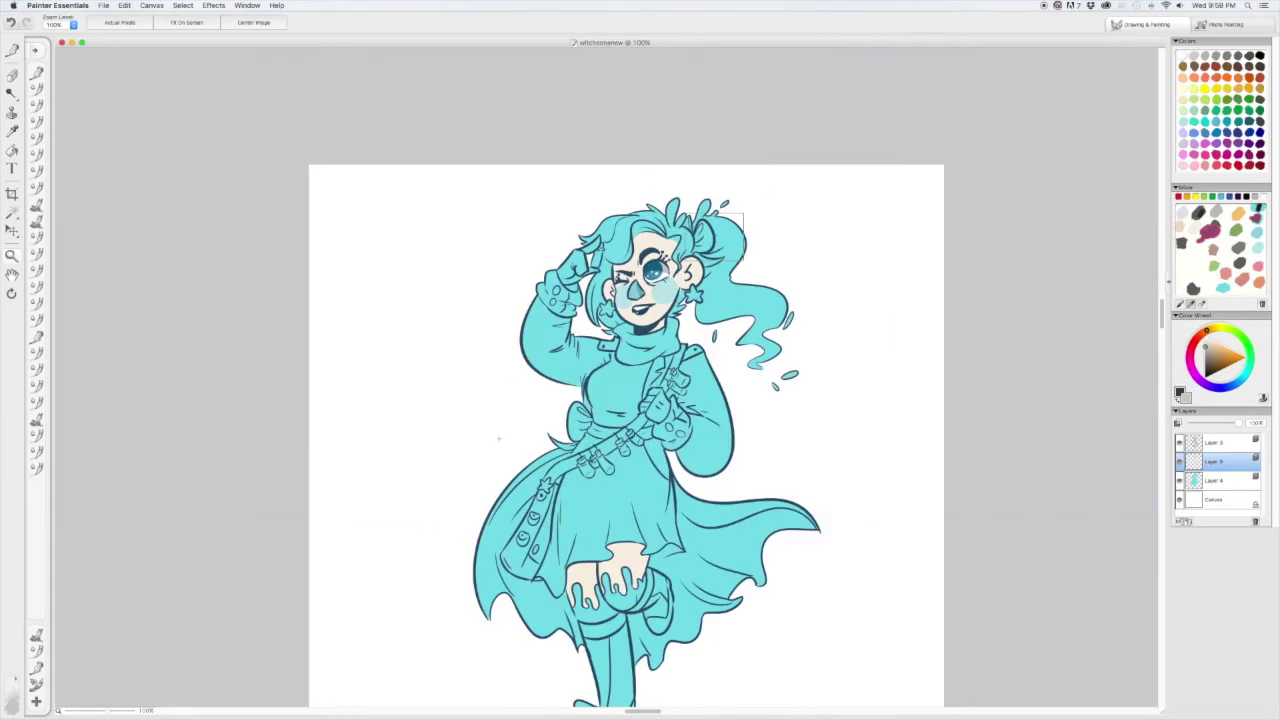
pyautogui.scroll(4, 870, 320)
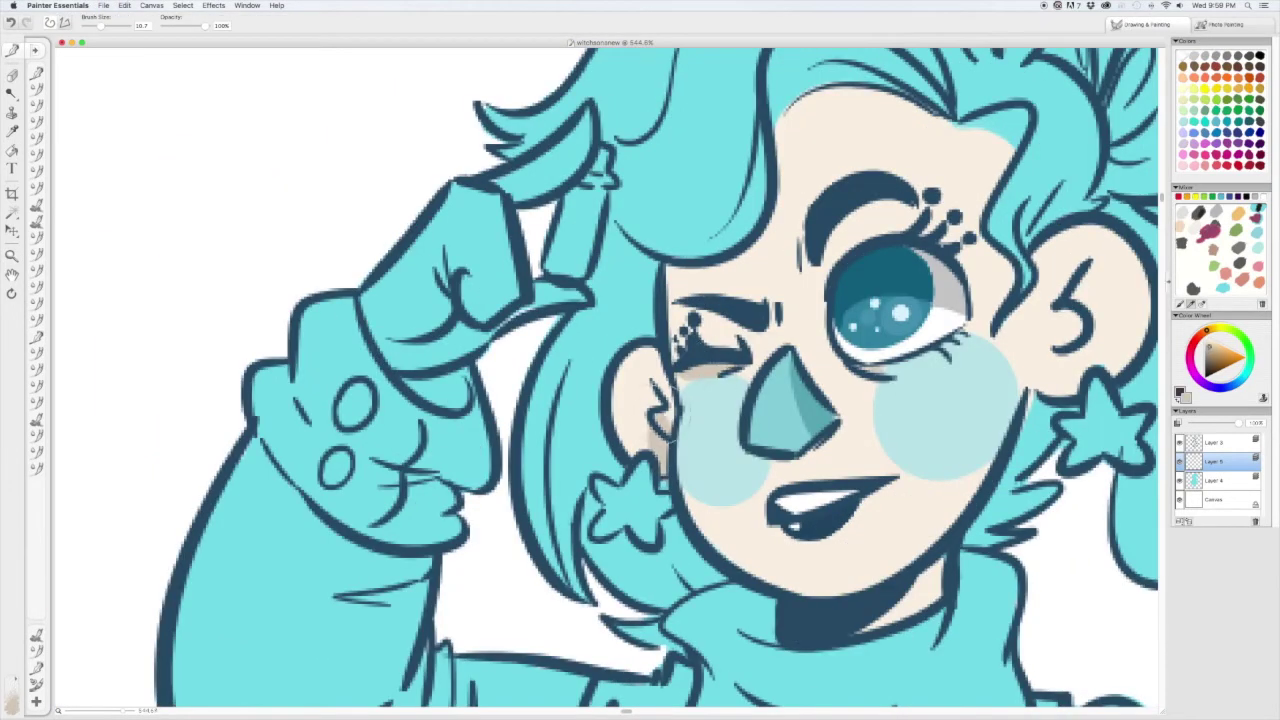
# - Shade the ear on the winking side with darker beige
pyautogui.moveTo(665, 410); pyautogui.dragTo(657, 343)
pyautogui.scroll(1, 713, 378)
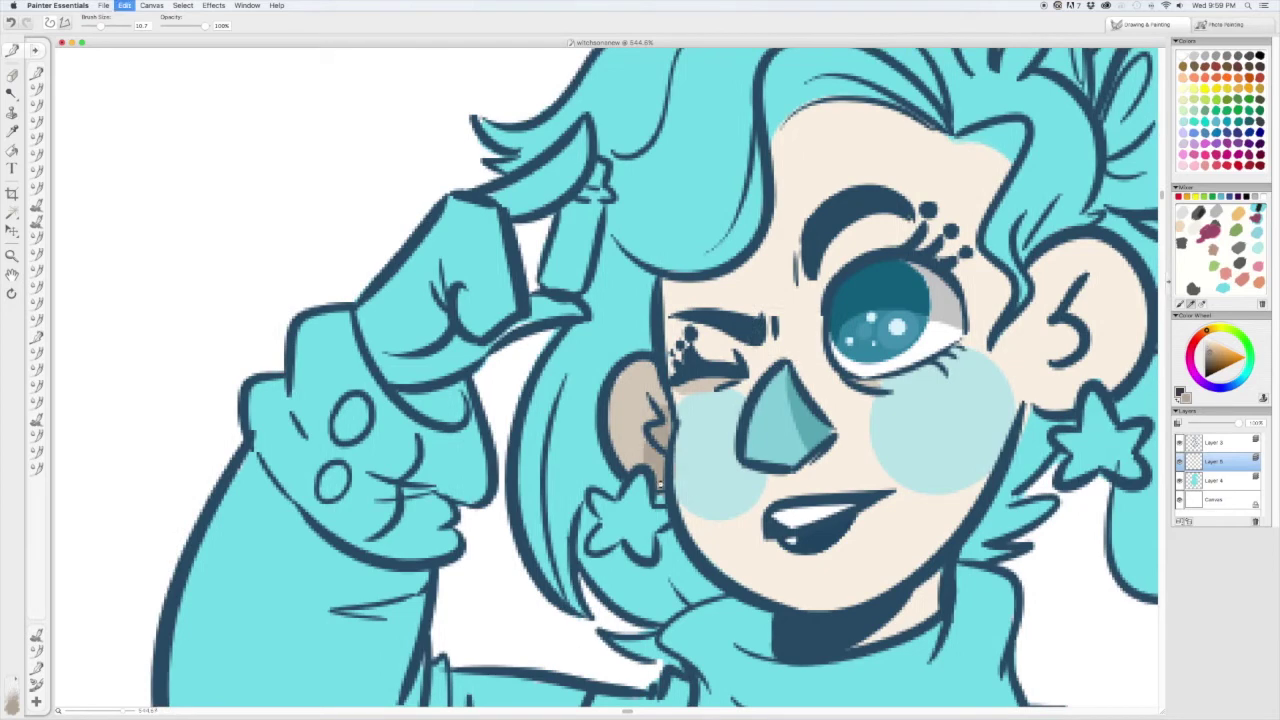
pyautogui.press('super+alt+0')
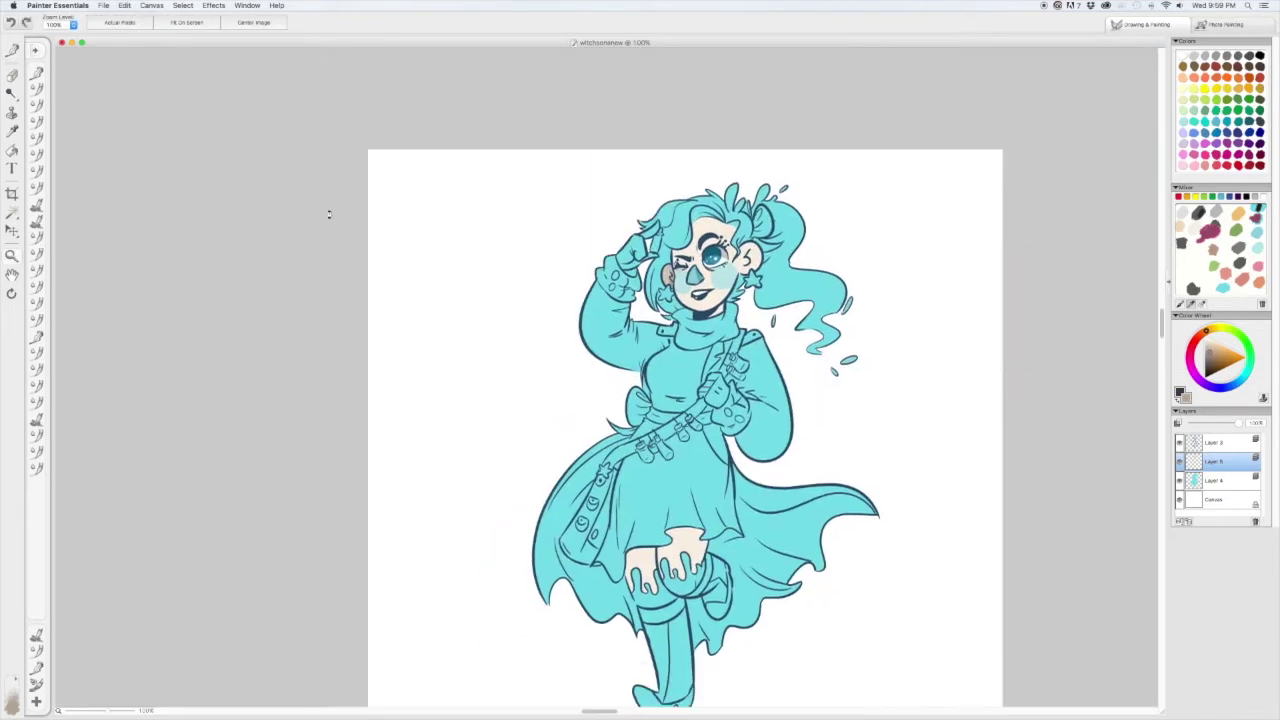
# - Fill the small dots above the open eye's lashes on the line art layer with a new colour
pyautogui.moveTo(836, 208); pyautogui.dragTo(545, 335)
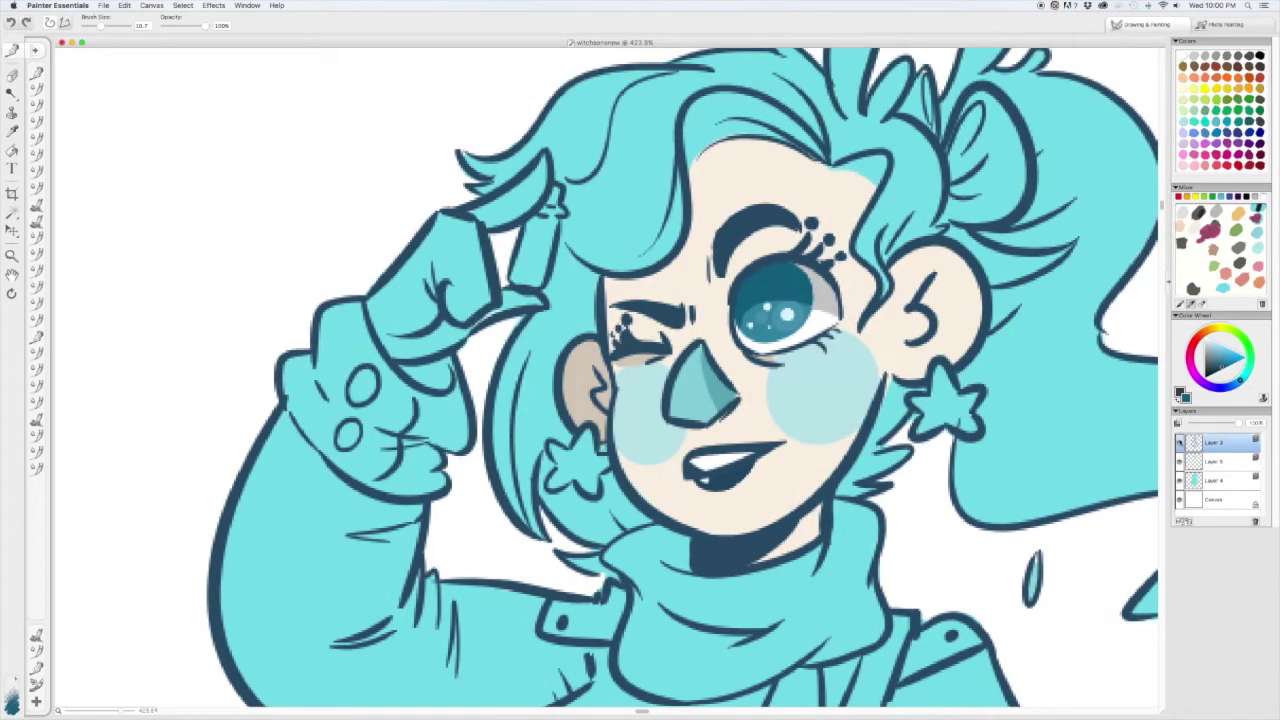
pyautogui.press('k')
pyautogui.click(811, 222)
pyautogui.click(828, 238)
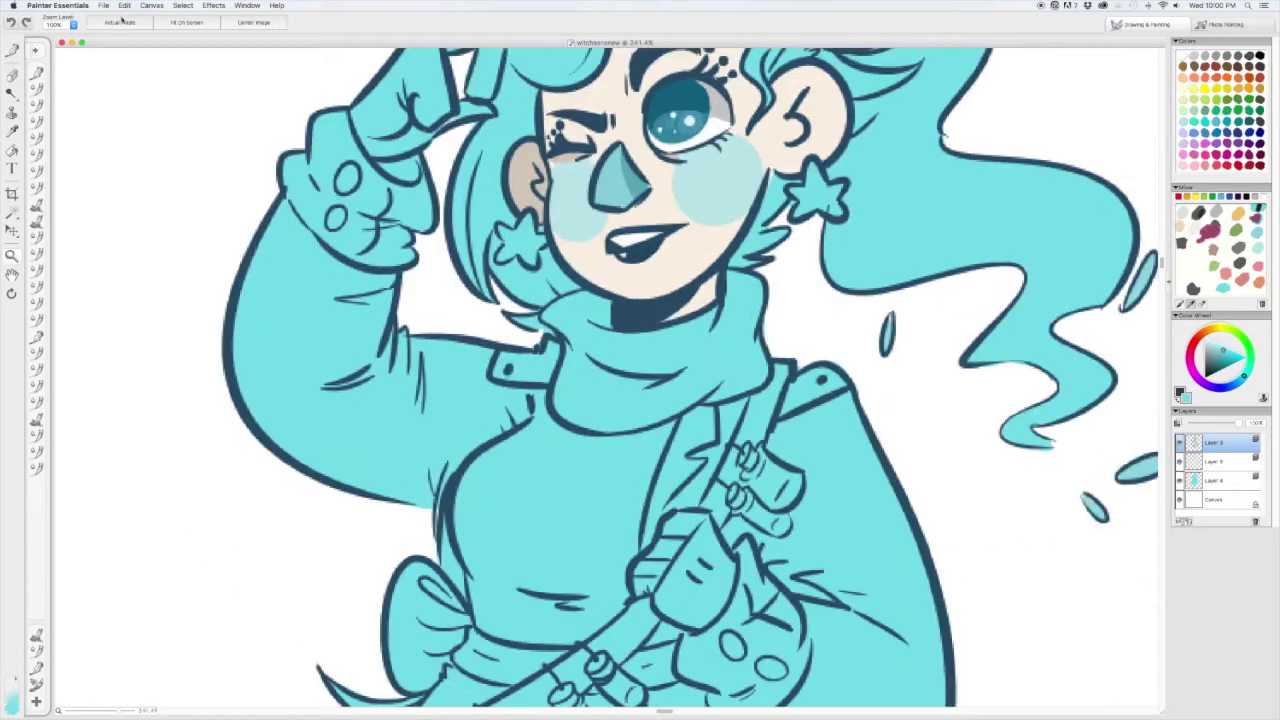
# - Select the turquoise silhouette and add a new layer between the base fill and the skin colours
pyautogui.click(1213, 480)
pyautogui.press('super+alt+0')
pyautogui.press('b')
pyautogui.press('super+shift+n')
pyautogui.scroll(3, 554, 340)
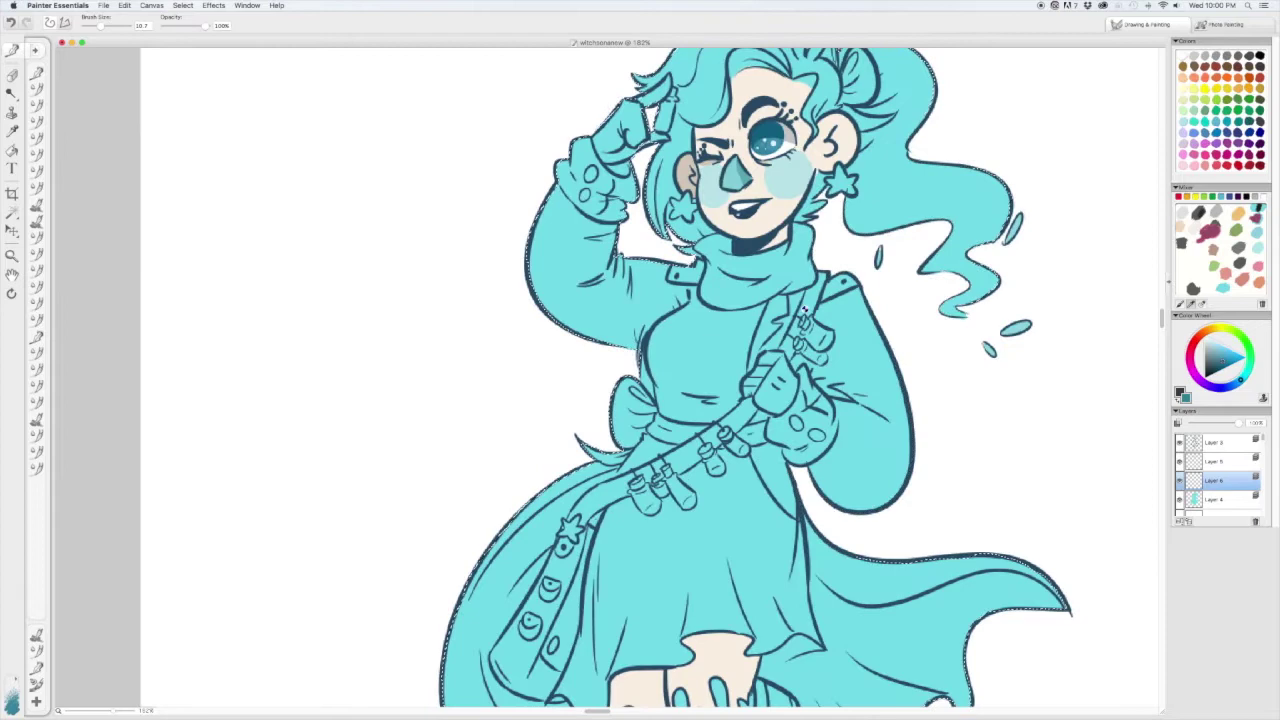
# - Paint the shoulder strap and the bag hanging from it flat dark teal
pyautogui.moveTo(826, 272); pyautogui.dragTo(780, 358)
pyautogui.moveTo(700, 400); pyautogui.dragTo(760, 330)
pyautogui.moveTo(630, 468); pyautogui.dragTo(556, 605)
pyautogui.moveTo(605, 512)
pyautogui.mouseDown()
pyautogui.moveTo(600, 618)
pyautogui.moveTo(630, 512)
pyautogui.mouseUp()
pyautogui.moveTo(658, 425); pyautogui.dragTo(636, 463)
pyautogui.press('super+z')
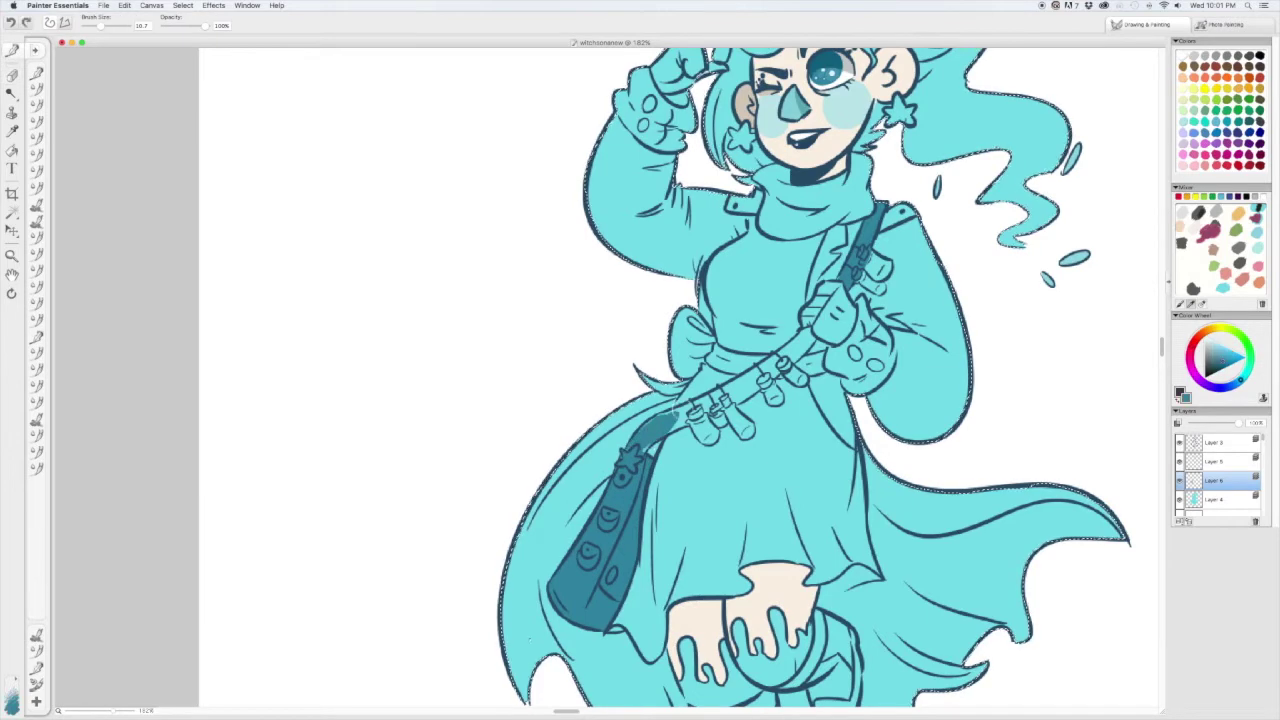
pyautogui.moveTo(772, 368); pyautogui.dragTo(702, 404)
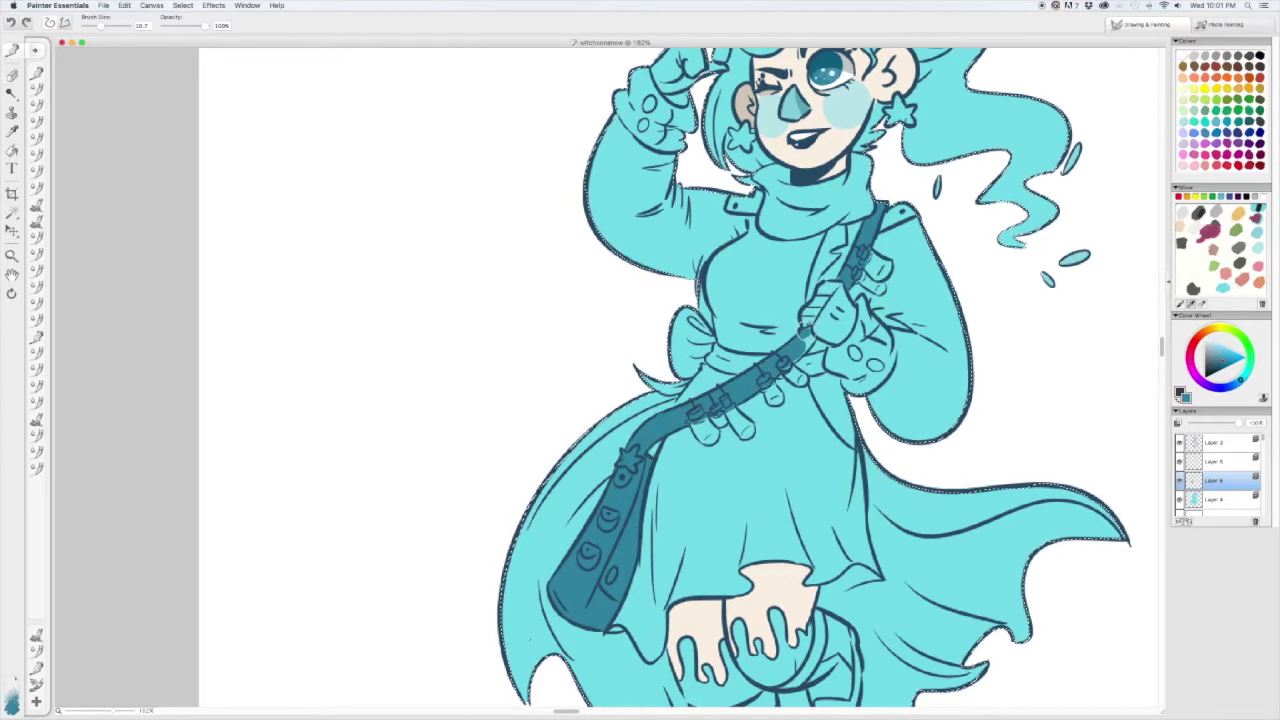
pyautogui.scroll(5, 680, 380)
# - Select the dark teal strap and bag area and shade the bag's lower part with a deeper teal
pyautogui.press('w')
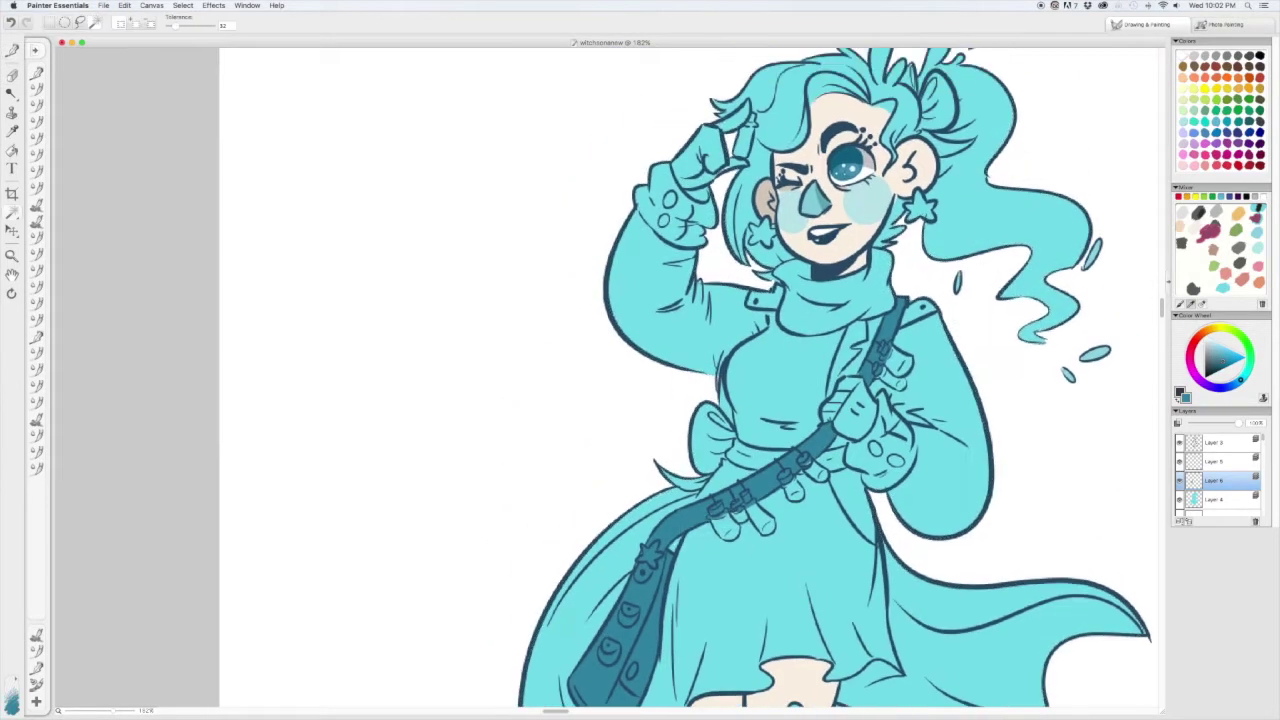
pyautogui.scroll(-8, 680, 380)
pyautogui.press('b')
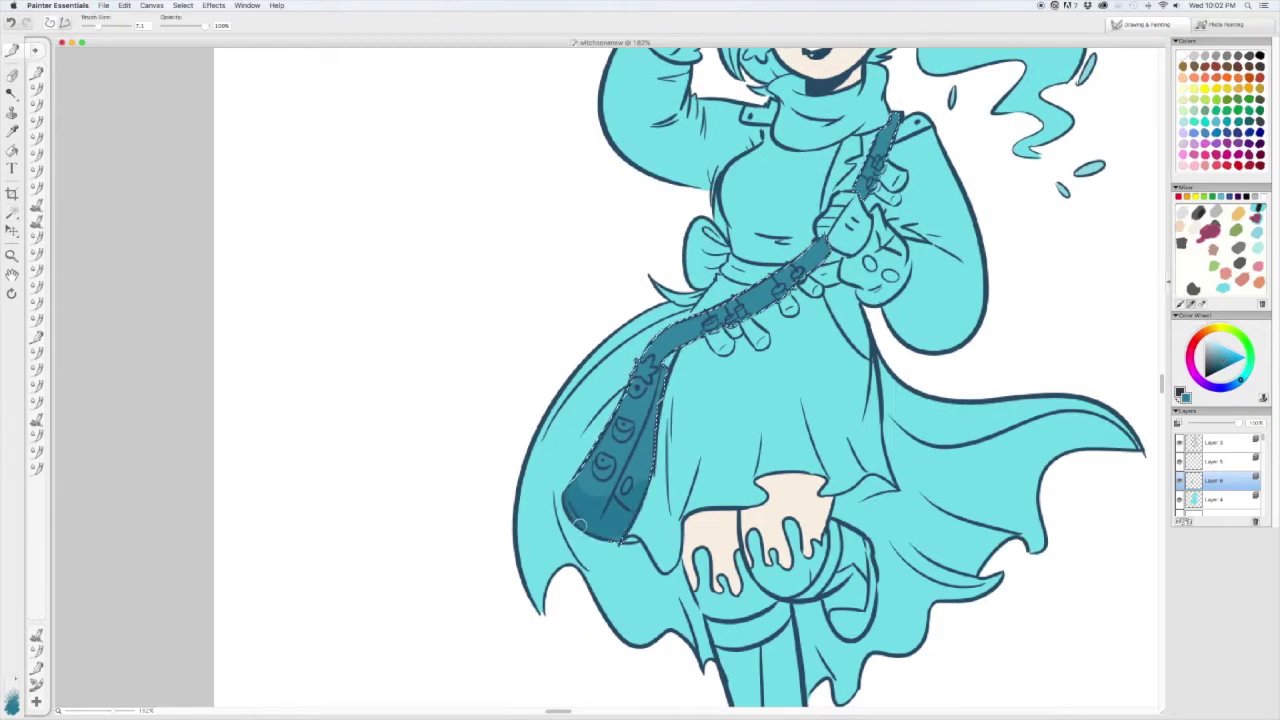
# - Paint the star, moon and oval ornaments on the bag bright turquoise
pyautogui.hscroll(-3, 557, 315)
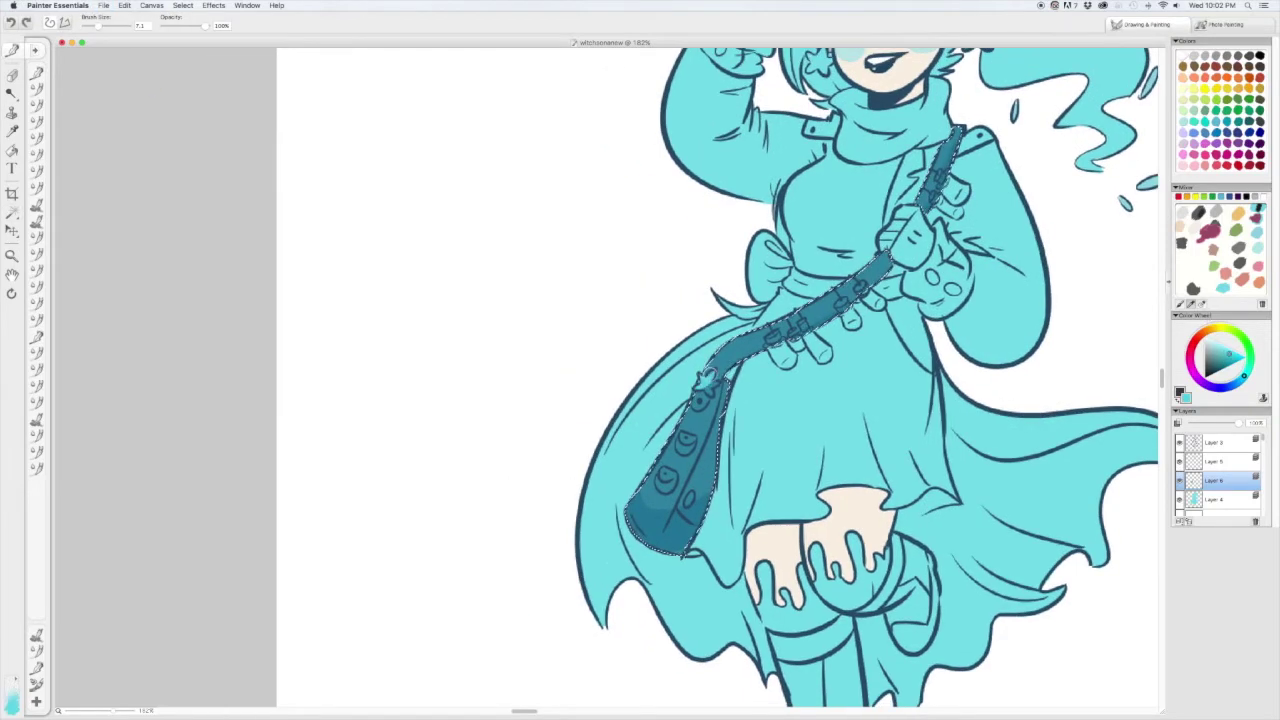
pyautogui.scroll(2, 738, 352)
pyautogui.scroll(5, 529, 583)
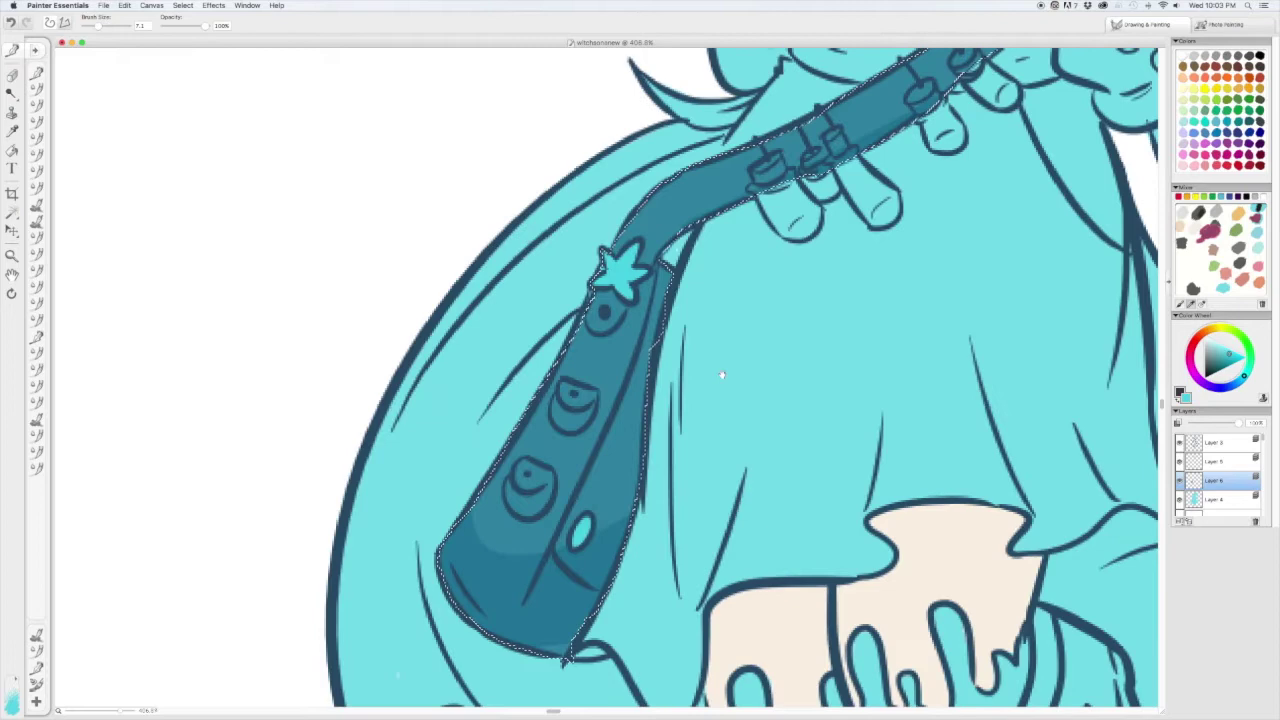
pyautogui.hscroll(-4, 529, 583)
pyautogui.moveTo(718, 483)
pyautogui.mouseDown()
pyautogui.moveTo(660, 520)
pyautogui.moveTo(760, 400)
pyautogui.moveTo(740, 390)
pyautogui.moveTo(790, 268)
pyautogui.mouseUp()
# - Highlight the bag's ornaments with a lighter turquoise and clear the selection
pyautogui.click(1230, 353)
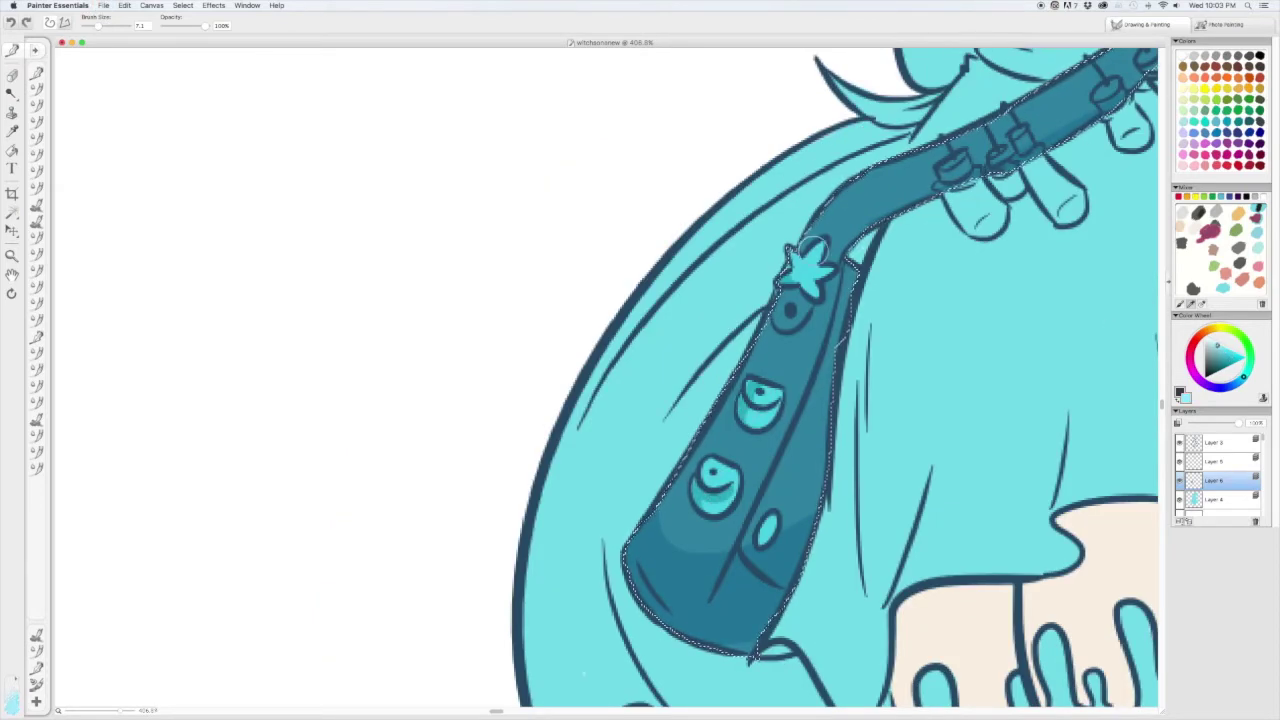
pyautogui.press('m')
pyautogui.rightClick(808, 330)
pyautogui.click(830, 346)
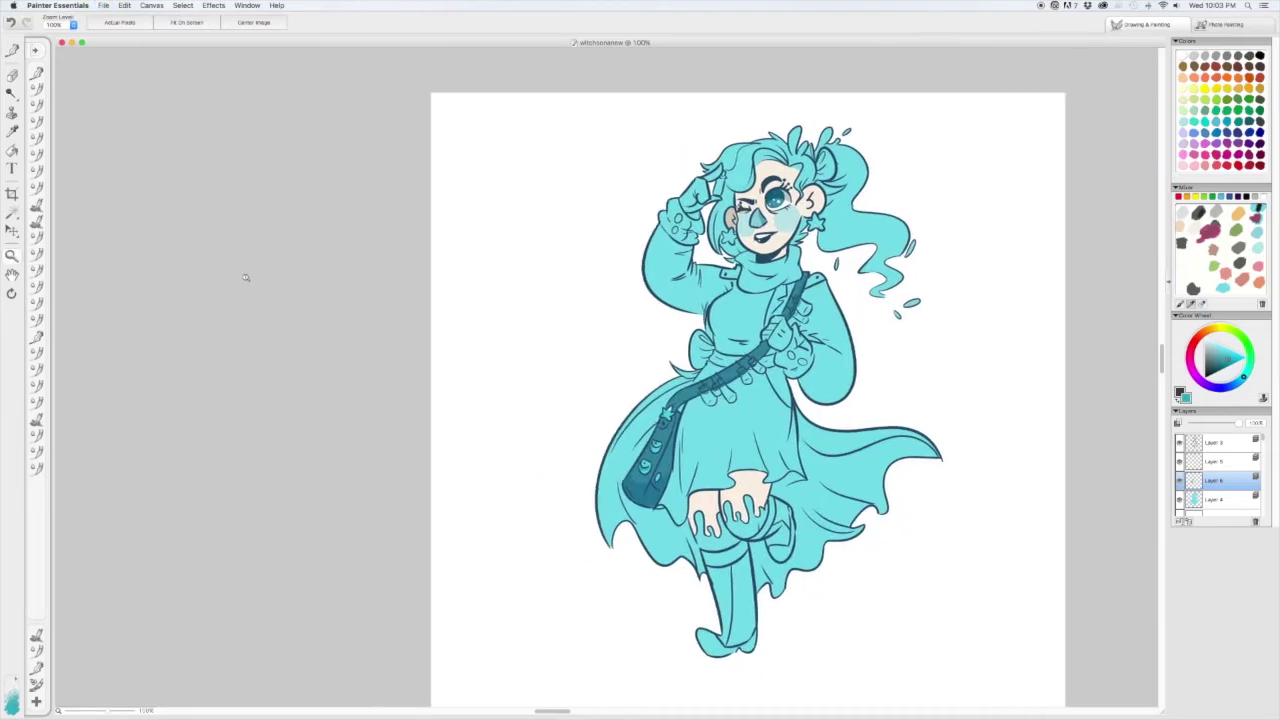
# - Reselect the turquoise silhouette from the base layer and add another layer above it, beneath the bag colours
pyautogui.press('w')
pyautogui.click(1215, 498)
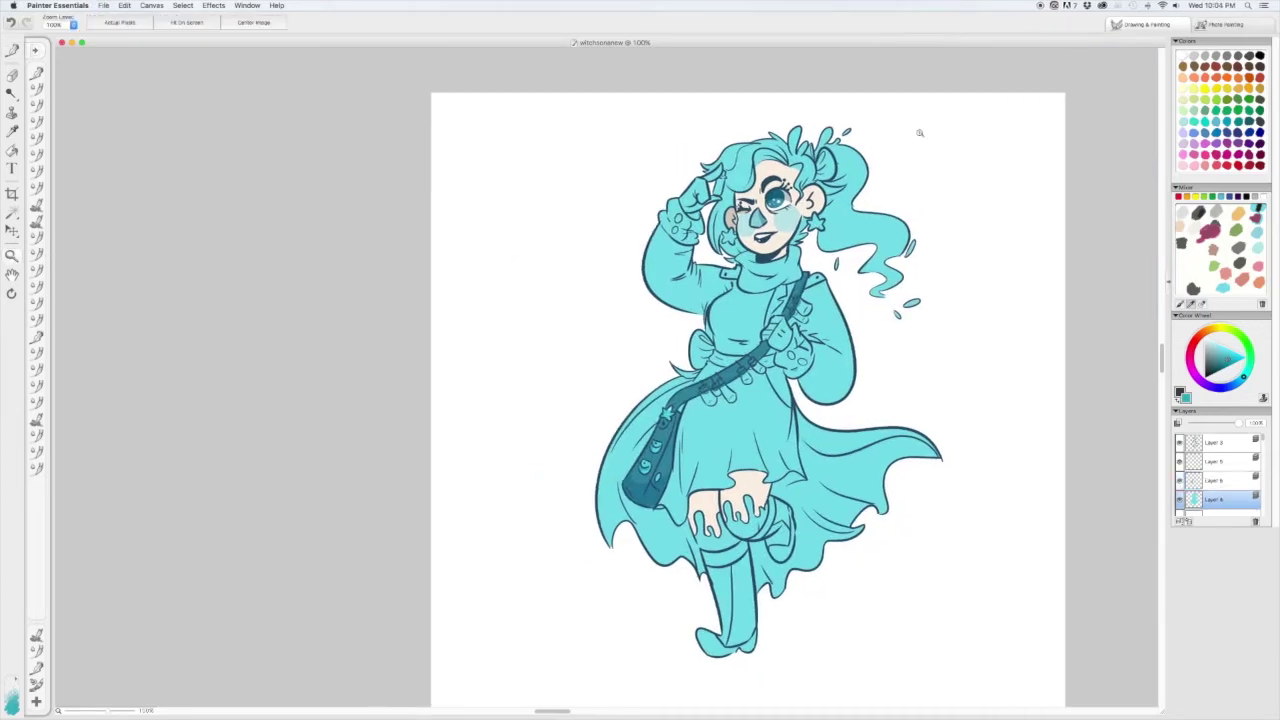
pyautogui.scroll(3, 920, 129)
pyautogui.press('b')
pyautogui.scroll(-3, 770, 378)
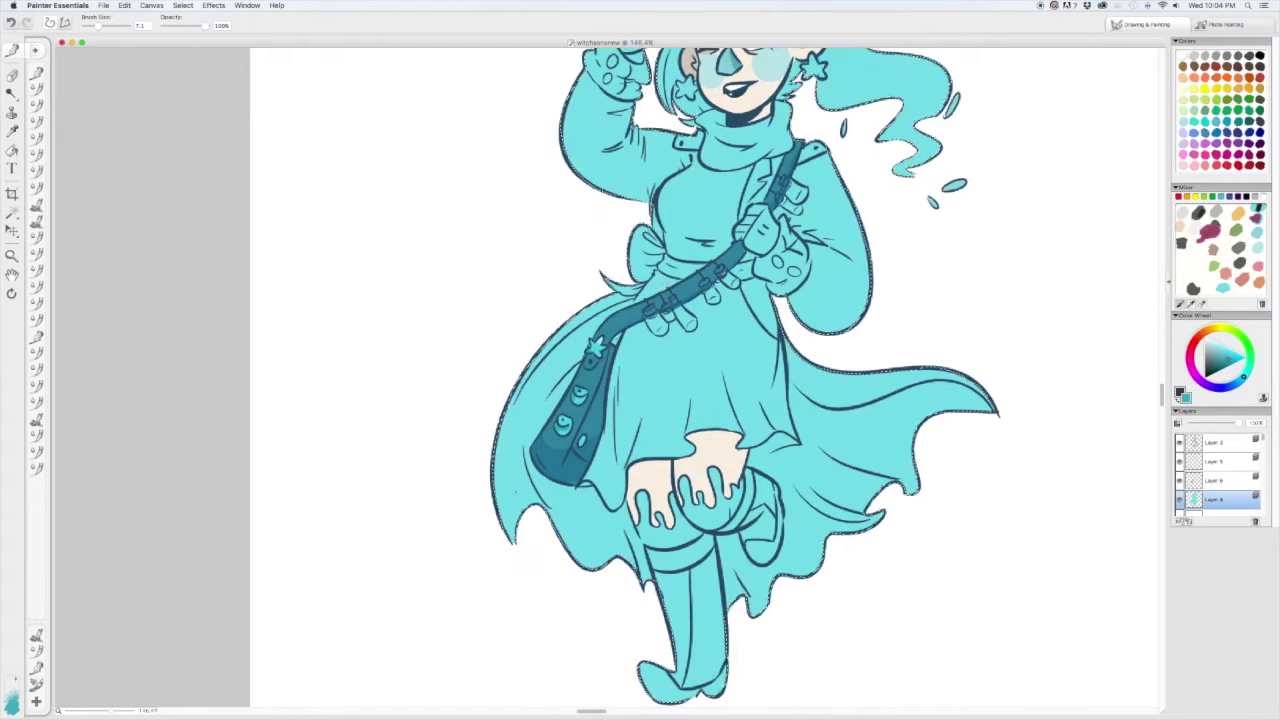
pyautogui.scroll(5, 989, 352)
pyautogui.hotkey('ctrl', 'shift', 'n')
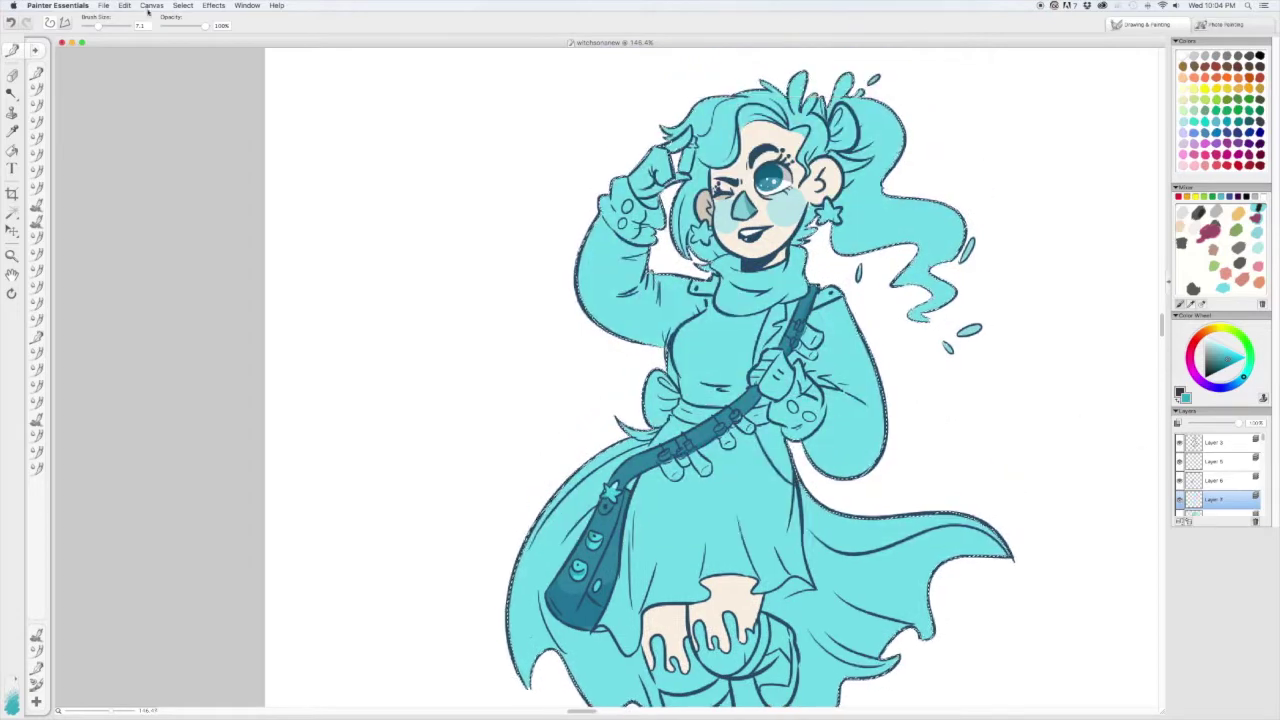
# - Paint the coat's sleeves and upper front flat dark teal on the new layer
pyautogui.moveTo(805, 421)
pyautogui.mouseDown()
pyautogui.moveTo(864, 344)
pyautogui.moveTo(812, 356)
pyautogui.mouseUp()
pyautogui.moveTo(630, 232)
pyautogui.mouseDown()
pyautogui.moveTo(592, 250)
pyautogui.moveTo(630, 300)
pyautogui.moveTo(680, 290)
pyautogui.mouseUp()
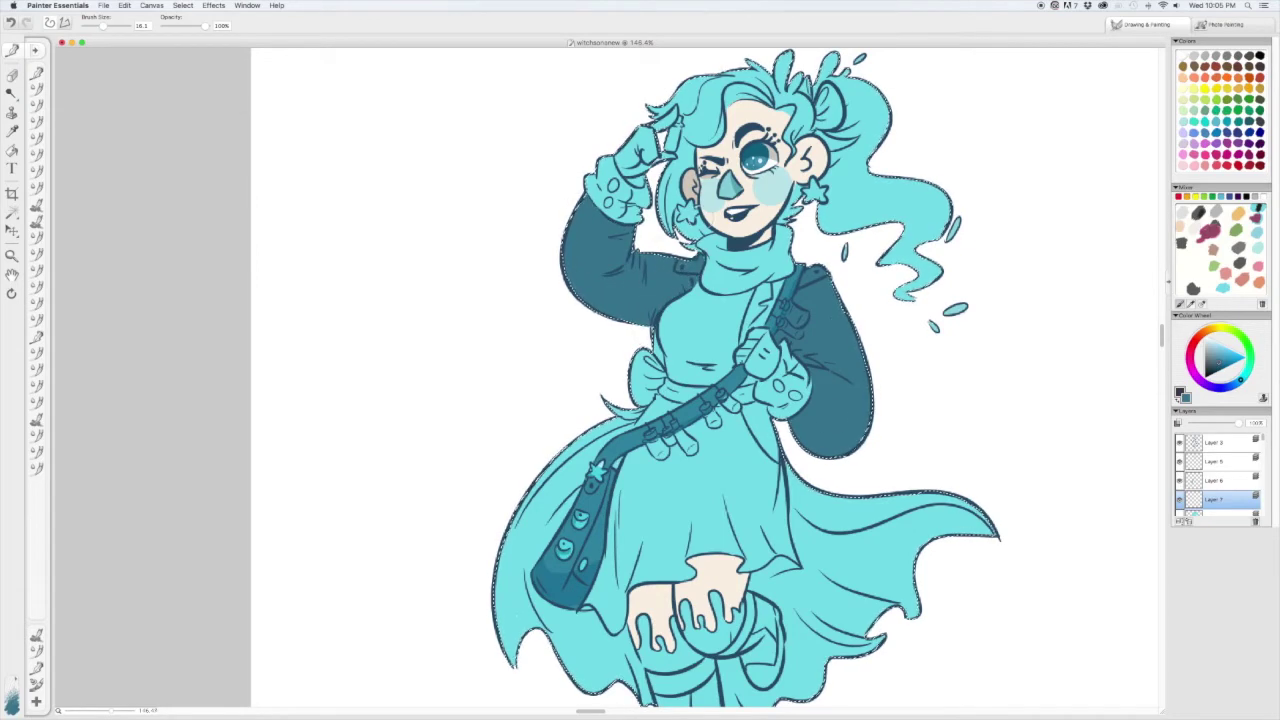
pyautogui.moveTo(745, 340); pyautogui.dragTo(757, 321)
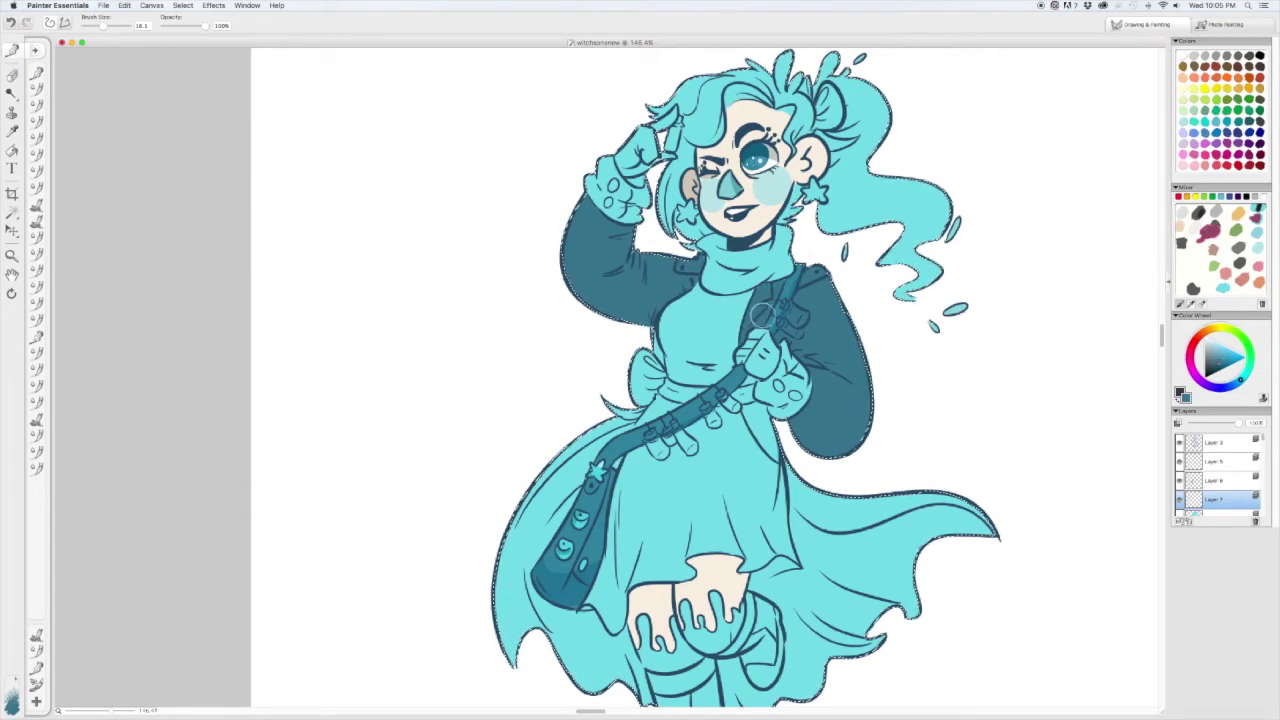
# - Fill the coat's flaring tails on both sides of the dress with dark teal and paint the shoulder tabs turquoise
pyautogui.scroll(-3, 760, 316)
pyautogui.moveTo(575, 520); pyautogui.dragTo(607, 382)
pyautogui.moveTo(660, 328)
pyautogui.mouseDown()
pyautogui.moveTo(583, 512)
pyautogui.moveTo(675, 598)
pyautogui.moveTo(633, 522)
pyautogui.moveTo(690, 621)
pyautogui.moveTo(668, 545)
pyautogui.moveTo(705, 600)
pyautogui.mouseUp()
pyautogui.scroll(-2, 700, 400)
pyautogui.moveTo(700, 505)
pyautogui.mouseDown()
pyautogui.moveTo(737, 580)
pyautogui.moveTo(746, 545)
pyautogui.moveTo(899, 444)
pyautogui.mouseUp()
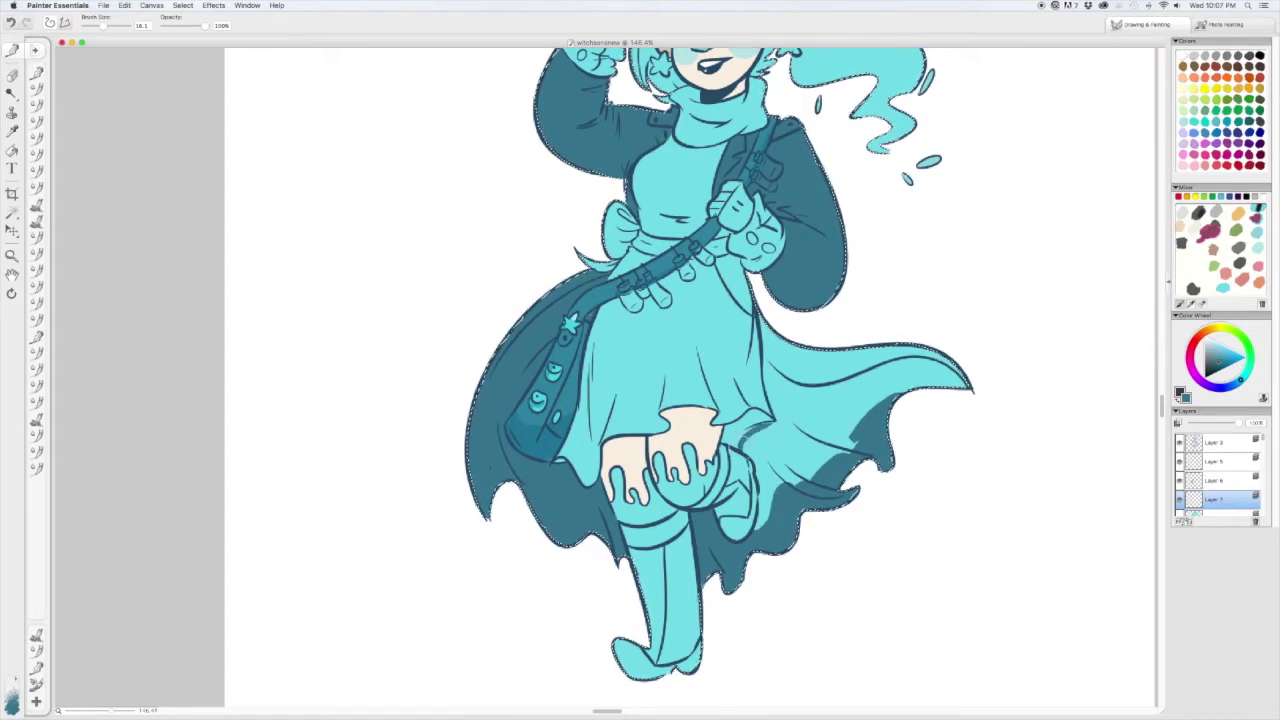
pyautogui.moveTo(760, 470)
pyautogui.mouseDown()
pyautogui.moveTo(850, 380)
pyautogui.moveTo(756, 443)
pyautogui.mouseUp()
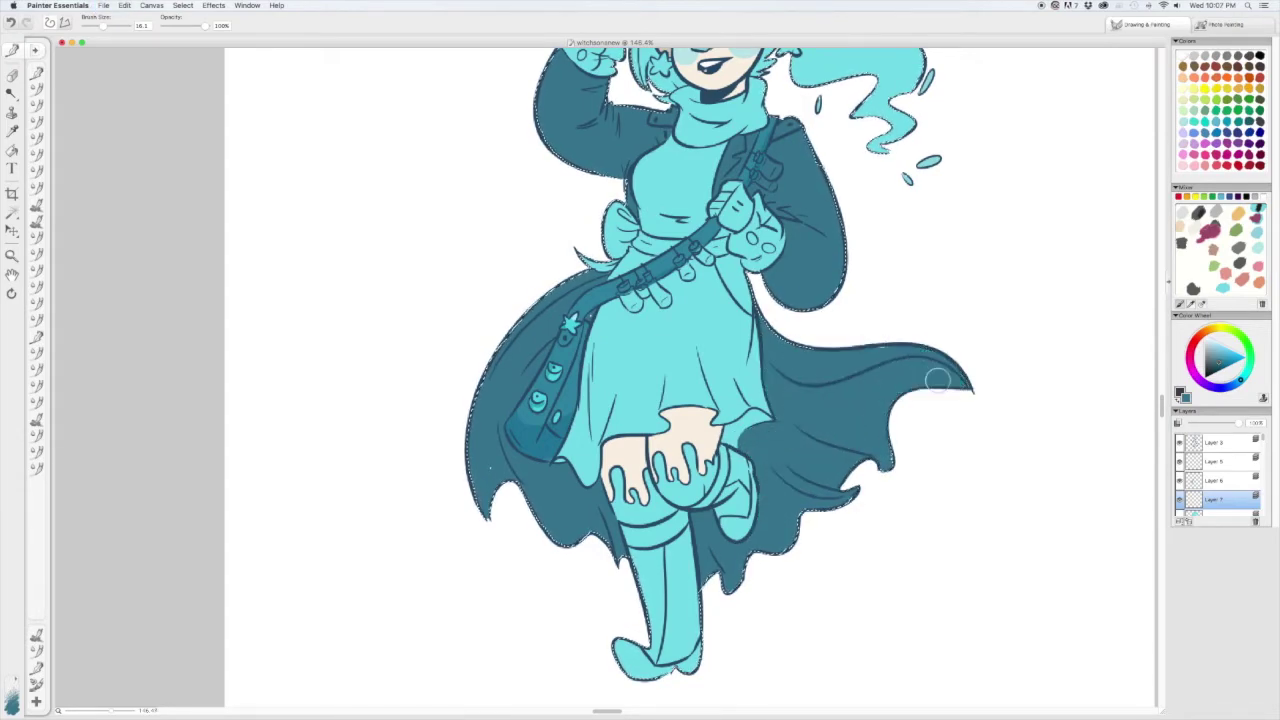
pyautogui.scroll(5, 760, 445)
pyautogui.hscroll(-2, 760, 445)
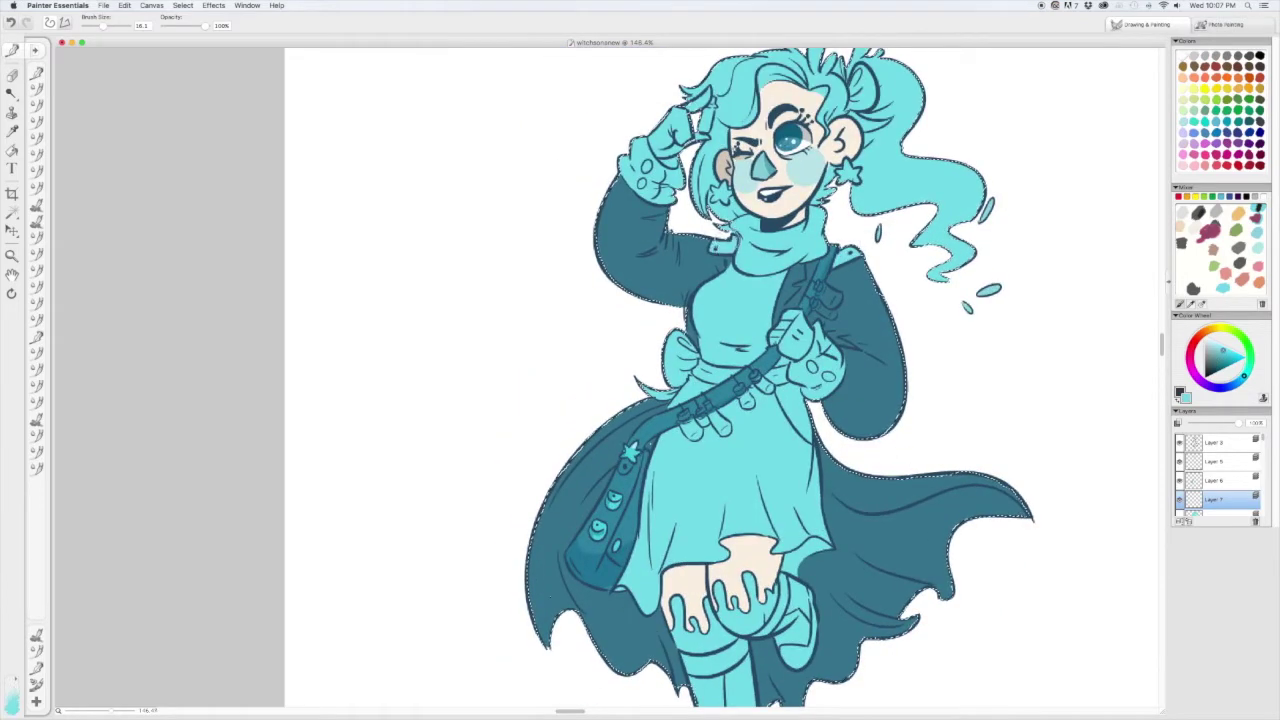
# - Select the coat's lower part and shade its folds and inner edges with a deeper teal
pyautogui.scroll(-3, 947, 436)
pyautogui.moveTo(826, 458); pyautogui.dragTo(931, 432)
pyautogui.rightClick(780, 418)
pyautogui.click(795, 433)
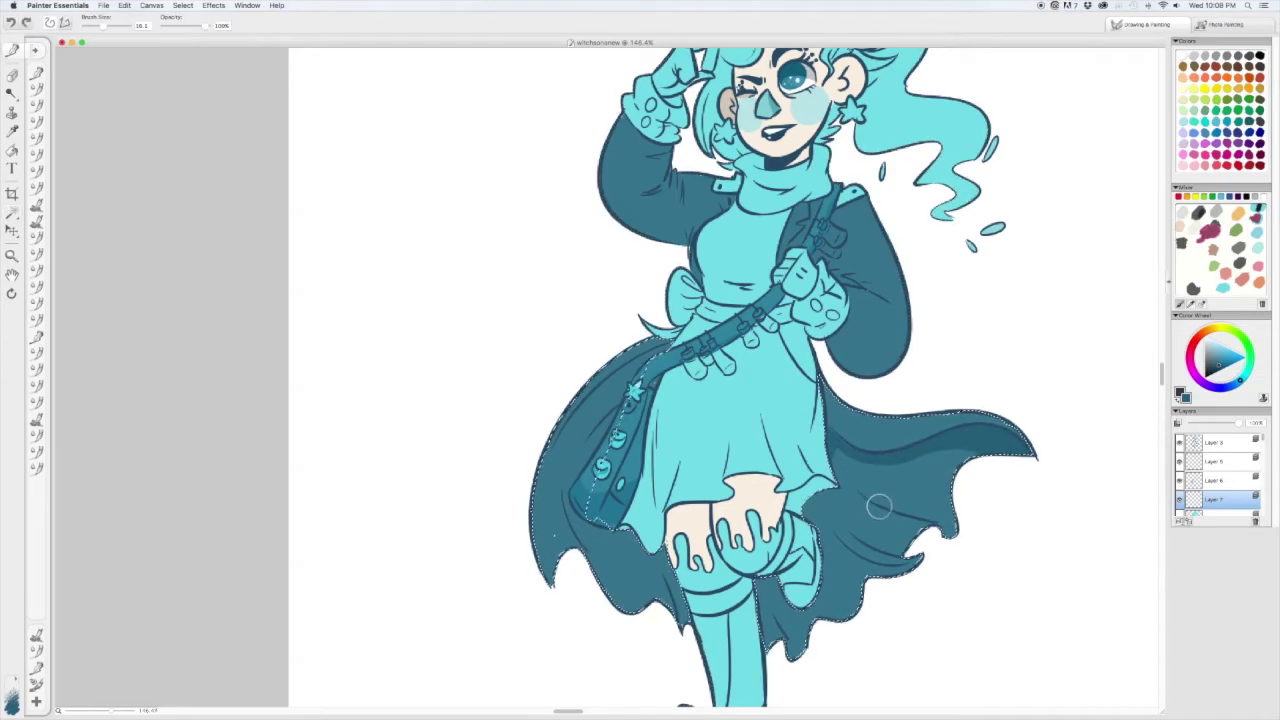
pyautogui.scroll(-3, 950, 530)
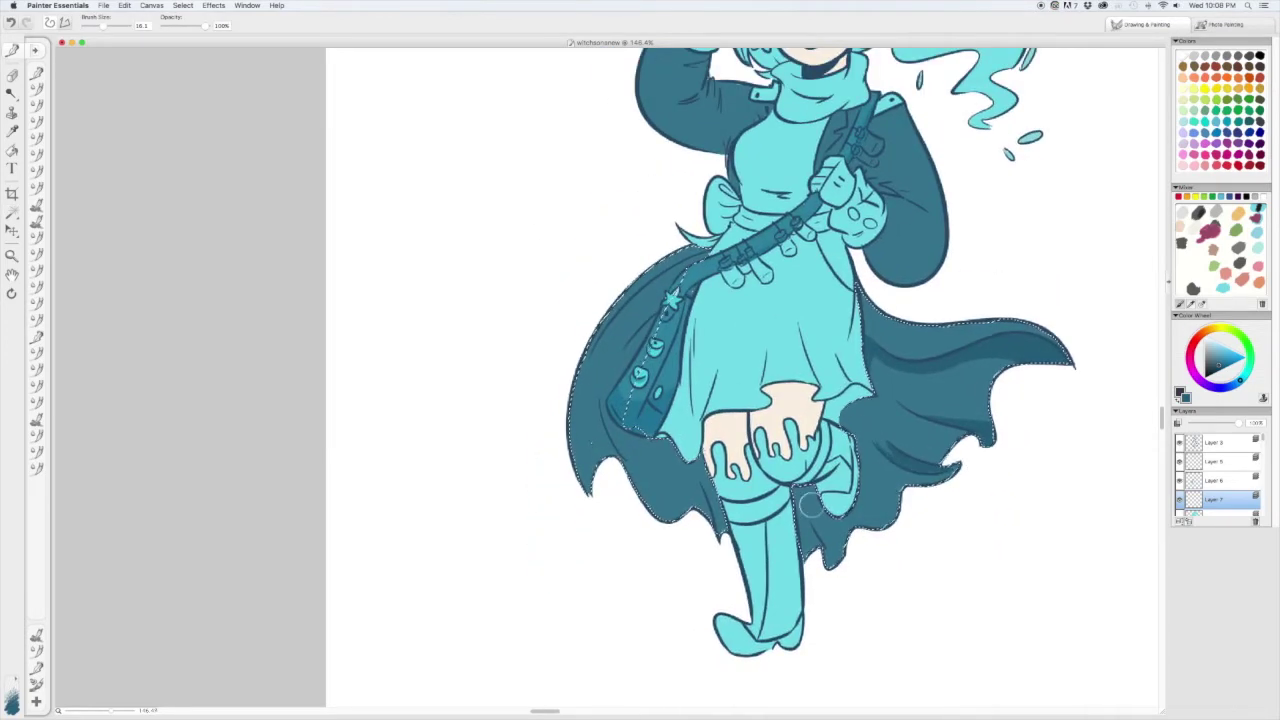
pyautogui.hscroll(-3, 860, 465)
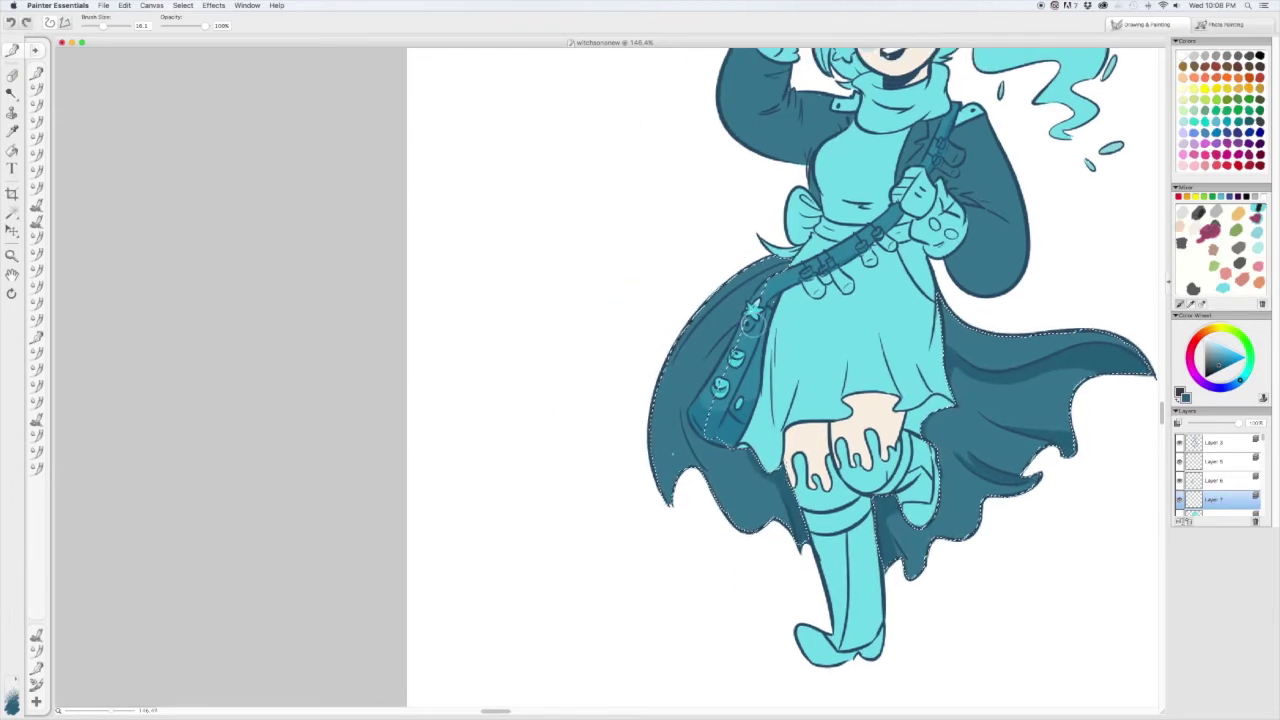
pyautogui.hscroll(3, 636, 236)
pyautogui.scroll(2, 636, 236)
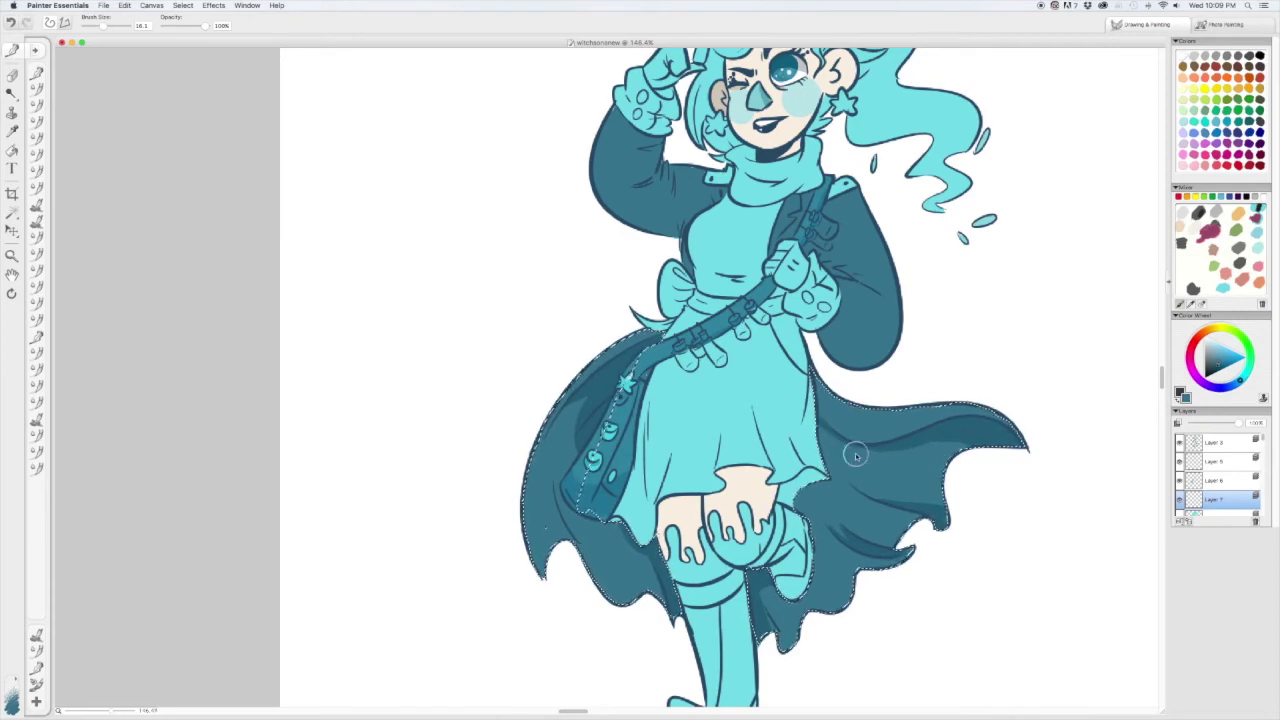
# - Shade the folds of both coat sleeves with the deeper teal
pyautogui.press('super+alt+0')
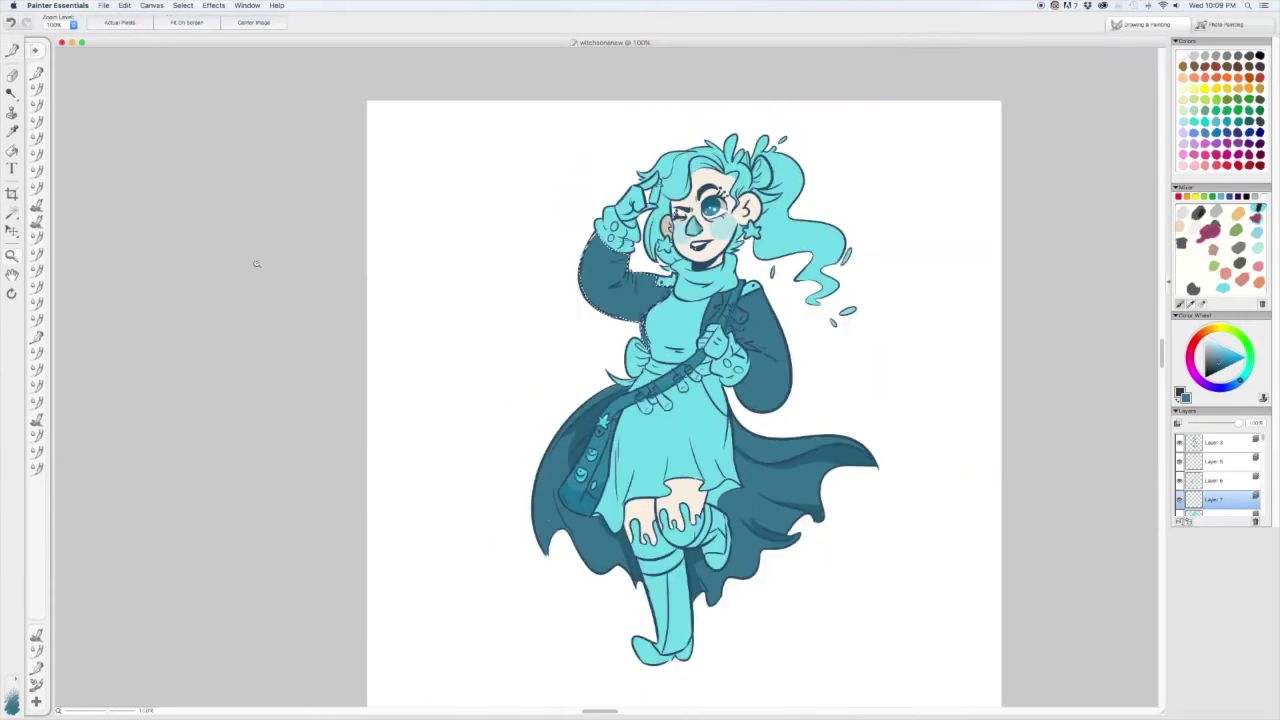
pyautogui.press('b')
pyautogui.scroll(-2, 396, 292)
pyautogui.scroll(-2, 829, 485)
pyautogui.hscroll(-2, 829, 485)
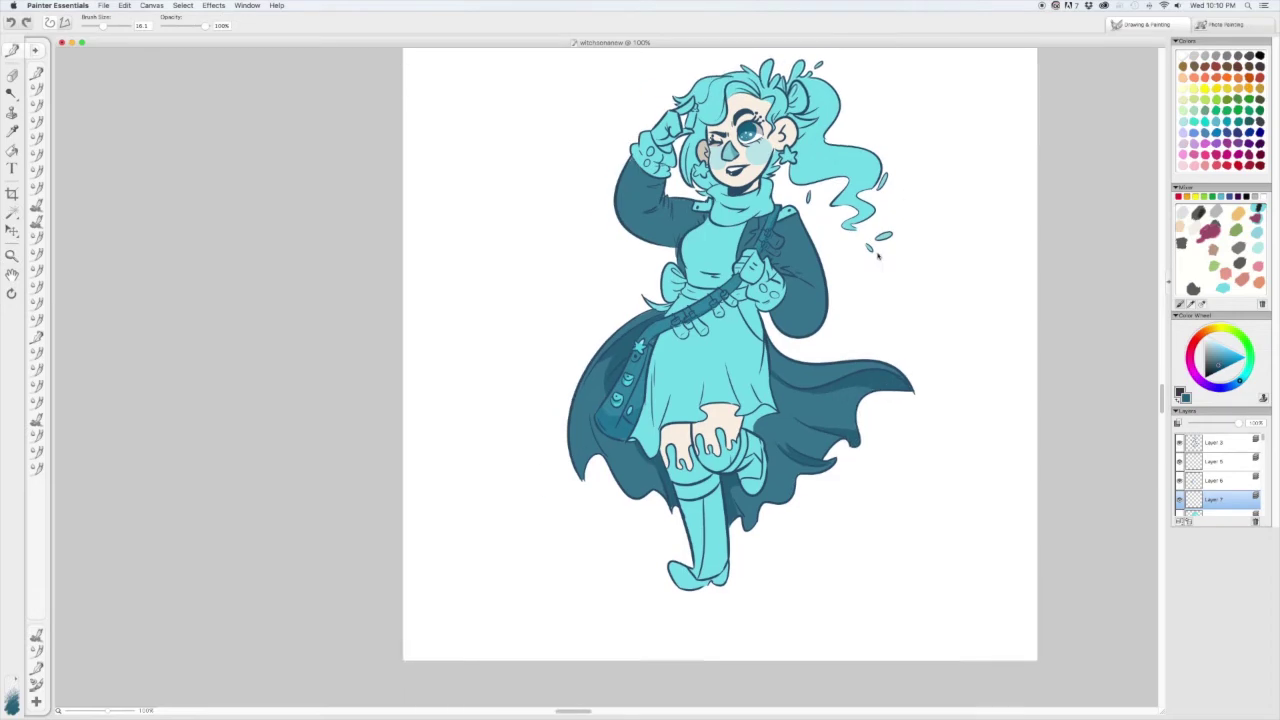
pyautogui.moveTo(463, 177); pyautogui.dragTo(980, 486)
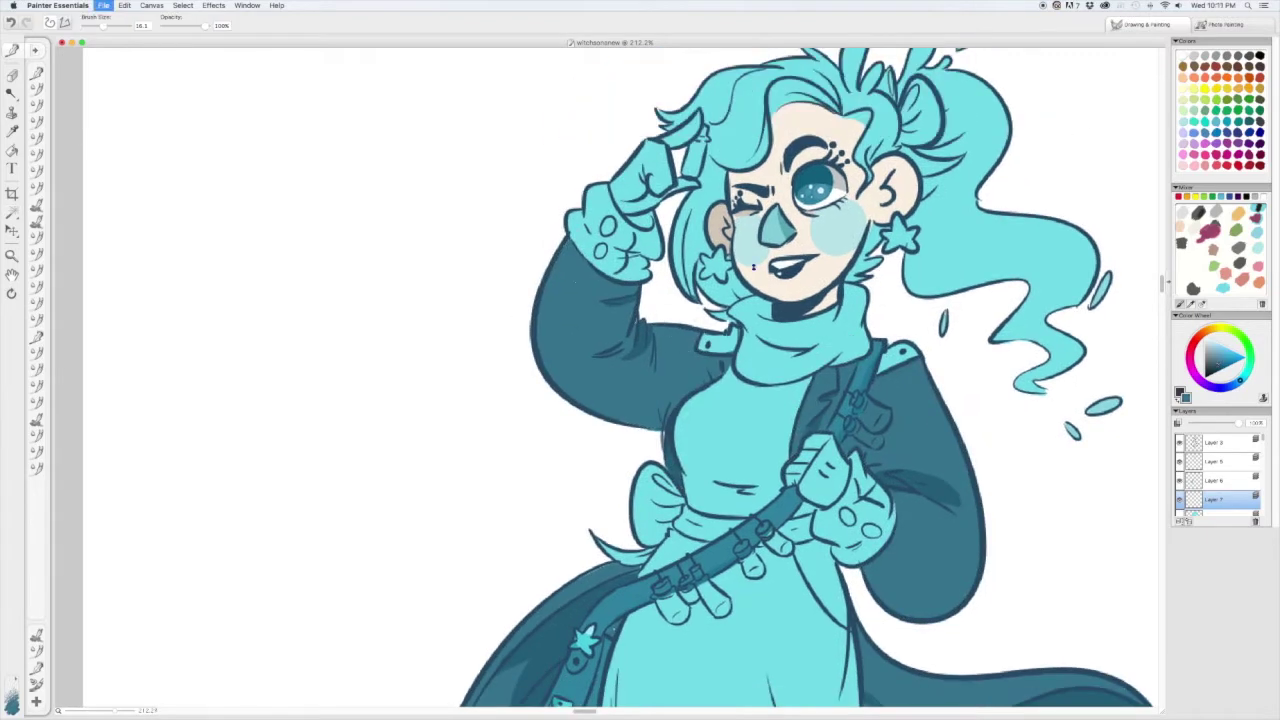
# - Shade the forehead beneath the fringe in greyish beige on the skin layer and fill the coat's inner piece beside the waist with dark teal
pyautogui.press('b')
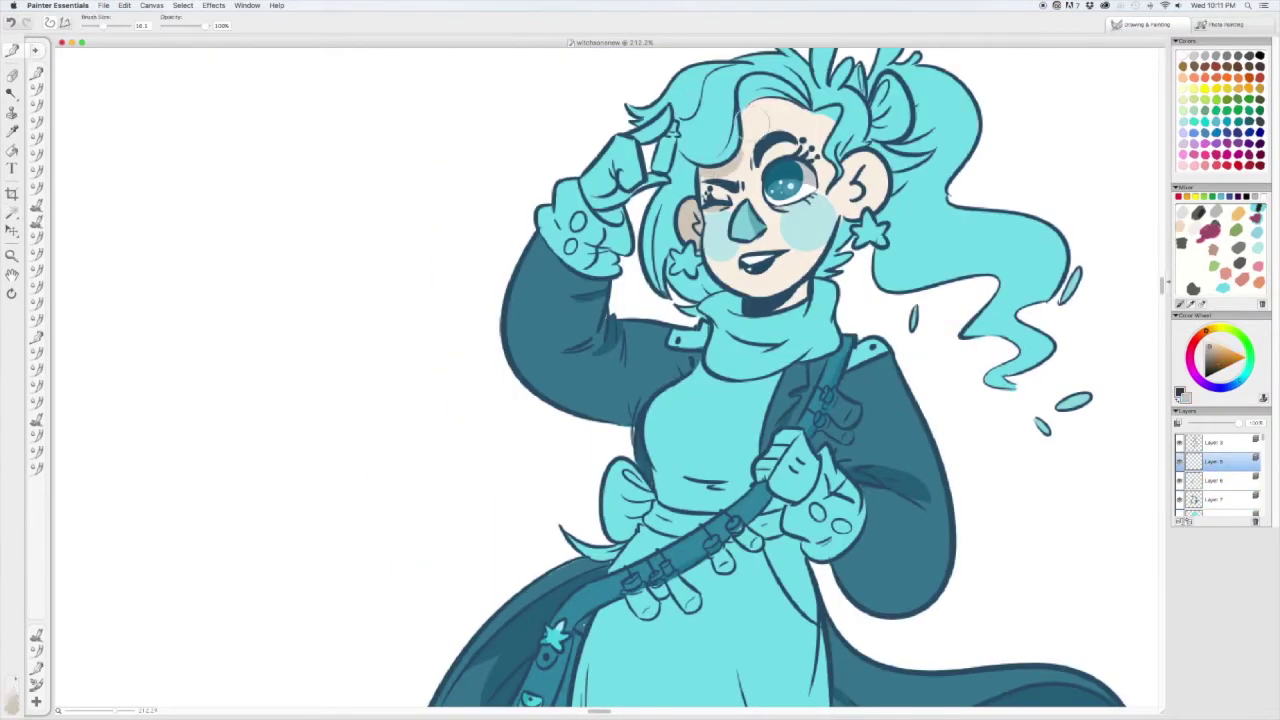
pyautogui.press('m')
pyautogui.press('super+alt+0')
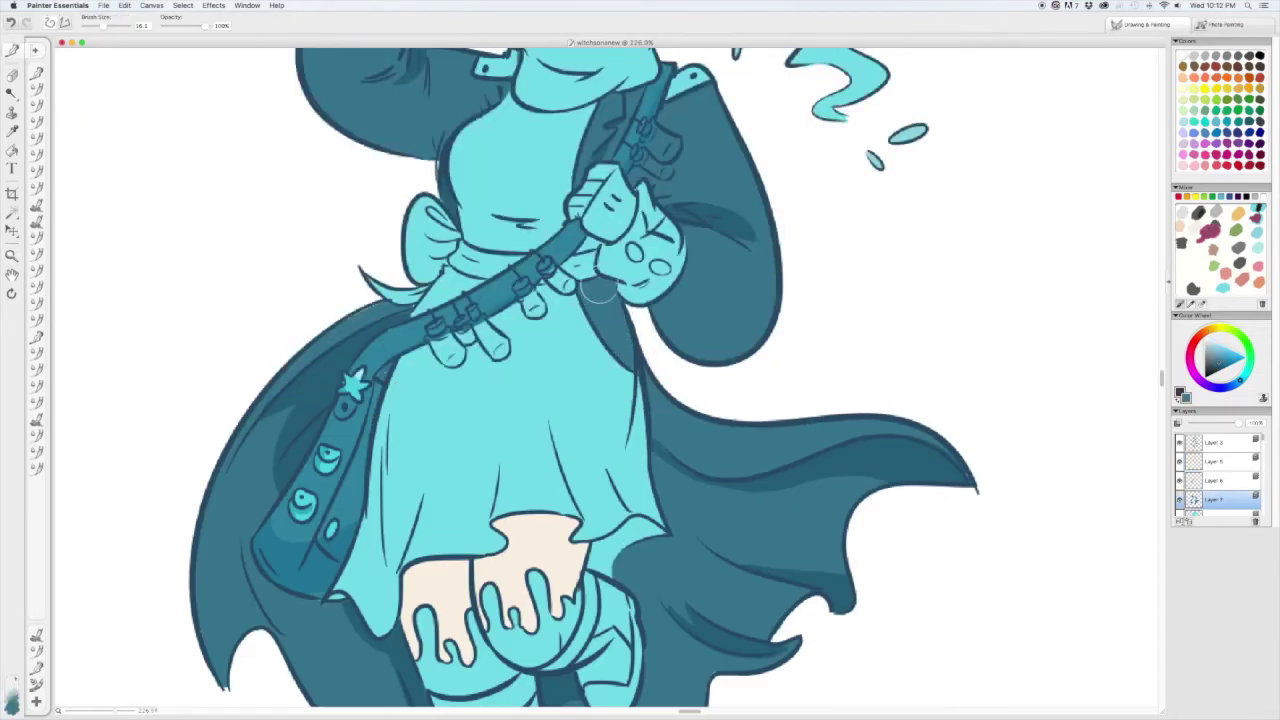
pyautogui.hscroll(-5, 601, 290)
pyautogui.scroll(7, 613, 345)
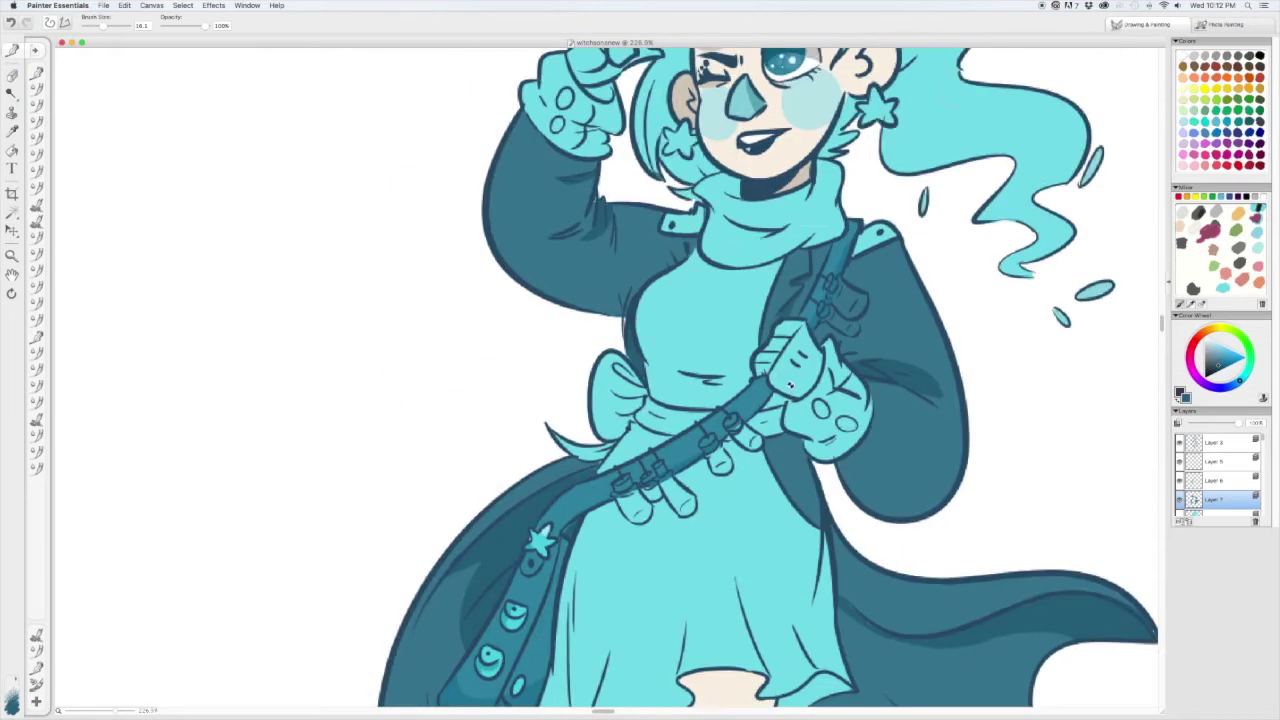
# - Reselect the silhouette and paint the fringe, side locks and ponytail slate teal on a new layer just above the turquoise base
pyautogui.click(1213, 461)
pyautogui.scroll(3, 700, 350)
pyautogui.moveTo(880, 340); pyautogui.dragTo(960, 330)
pyautogui.hotkey('ctrl', 'z')
pyautogui.moveTo(650, 240)
pyautogui.mouseDown()
pyautogui.moveTo(720, 152)
pyautogui.moveTo(645, 195)
pyautogui.mouseUp()
pyautogui.hotkey('ctrl', 'z')
pyautogui.moveTo(640, 150)
pyautogui.mouseDown()
pyautogui.moveTo(663, 215)
pyautogui.moveTo(780, 171)
pyautogui.mouseUp()
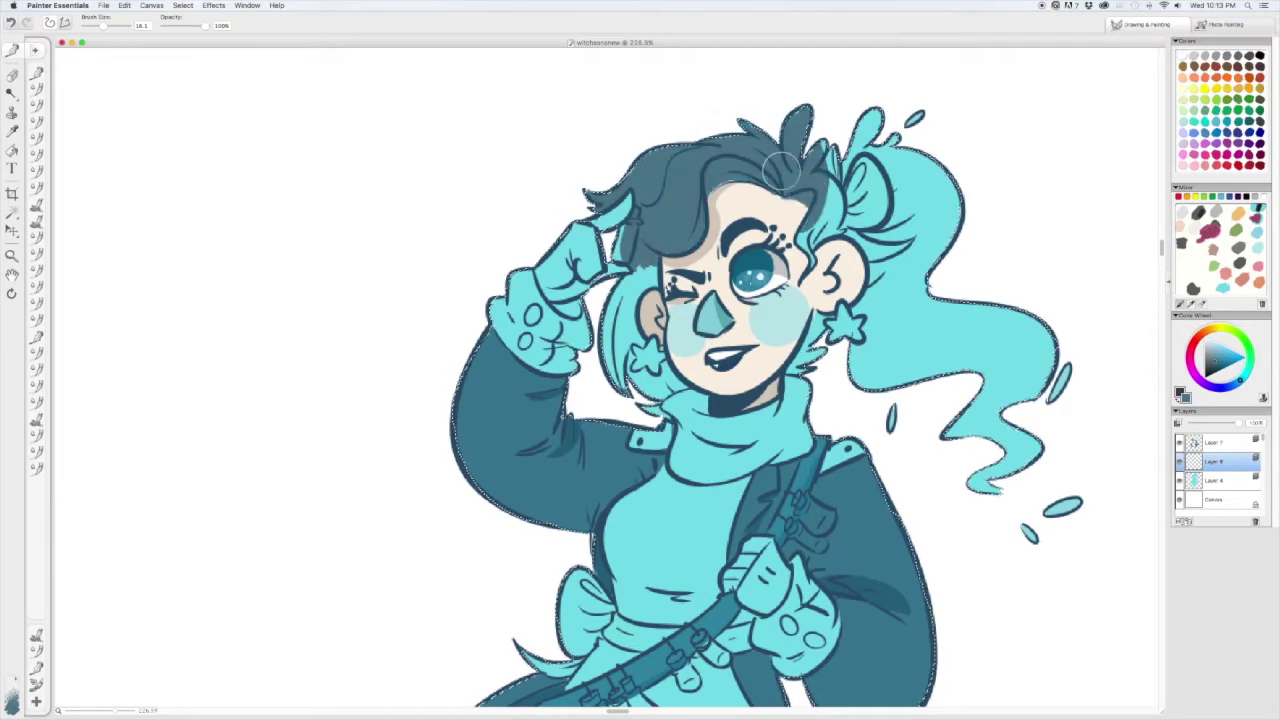
pyautogui.moveTo(840, 330)
pyautogui.mouseDown()
pyautogui.moveTo(860, 220)
pyautogui.moveTo(950, 305)
pyautogui.mouseUp()
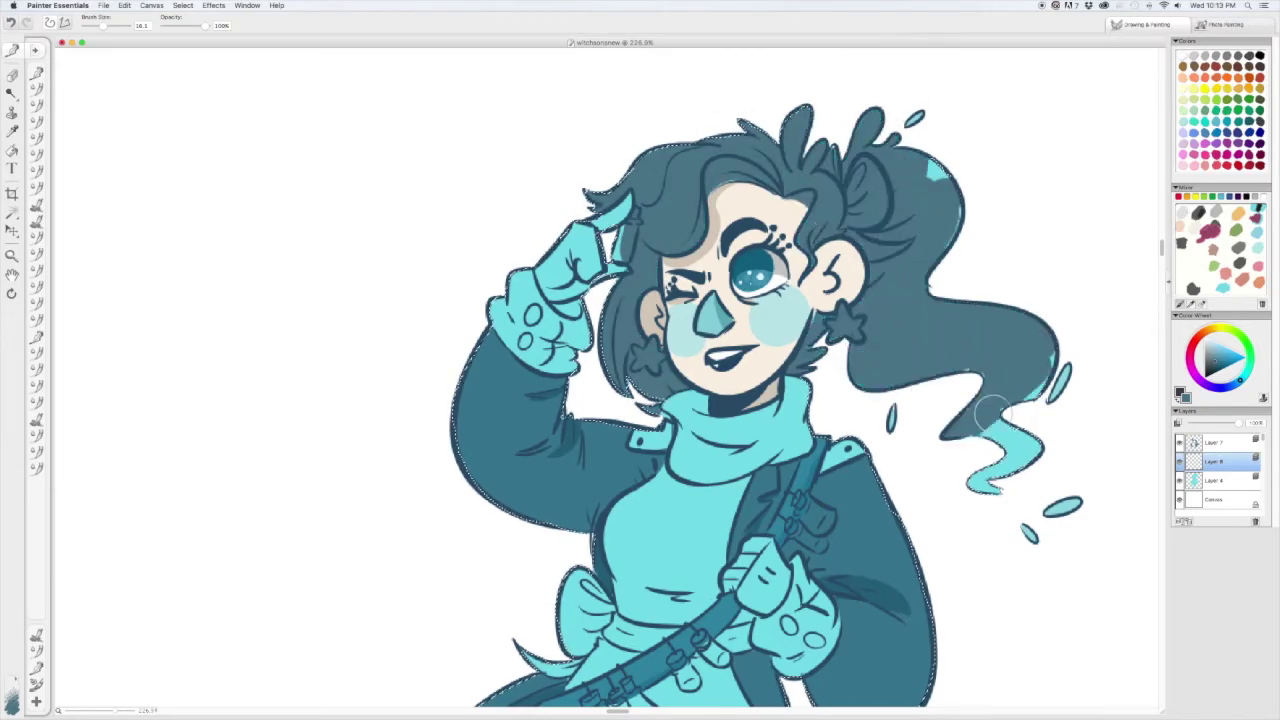
pyautogui.scroll(-1, 760, 400)
pyautogui.scroll(-1, 760, 400)
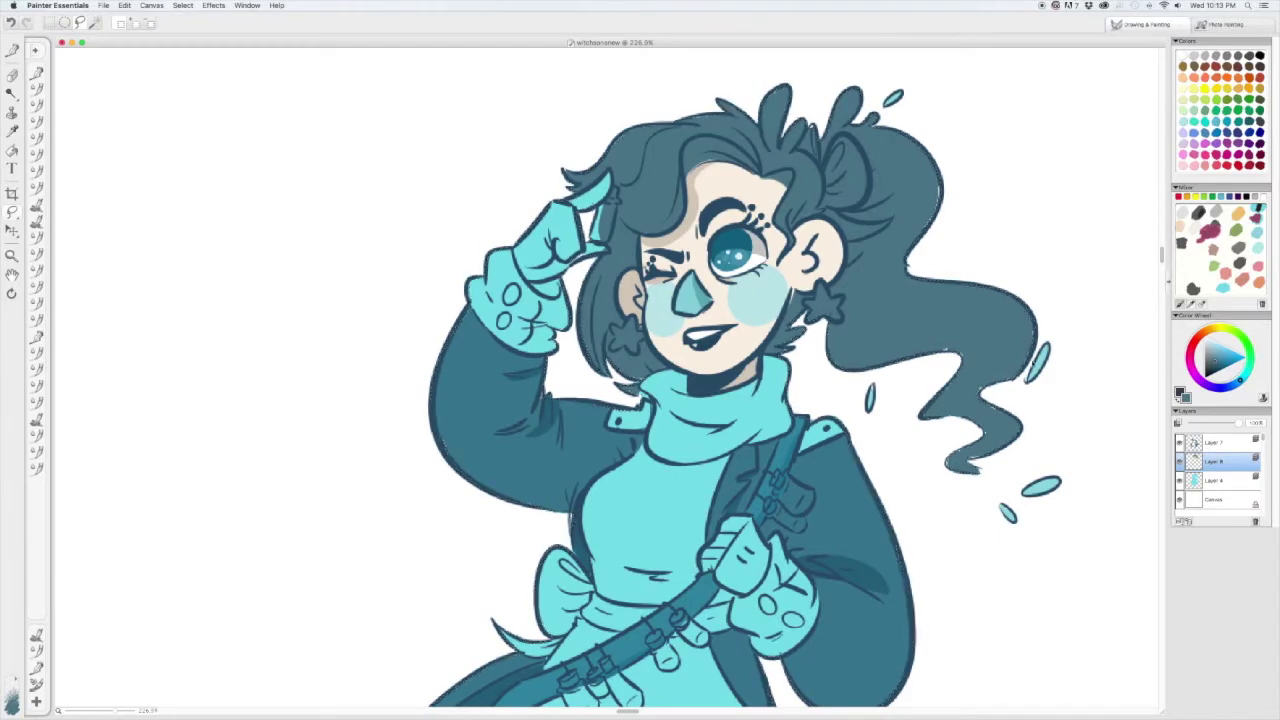
# - Clear the silhouette selection and refill the whole hair shape with a brighter blue-teal
pyautogui.press('b')
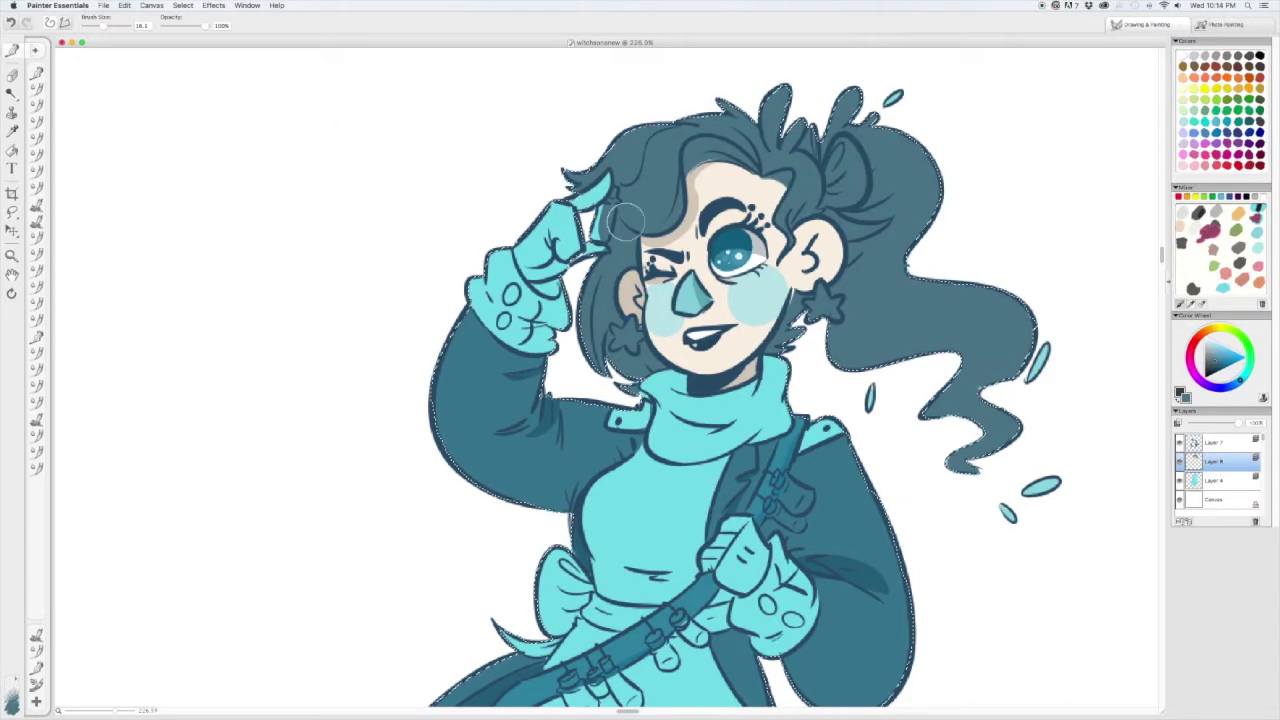
pyautogui.scroll(-1, 625, 218)
pyautogui.press('super+d')
pyautogui.press('k')
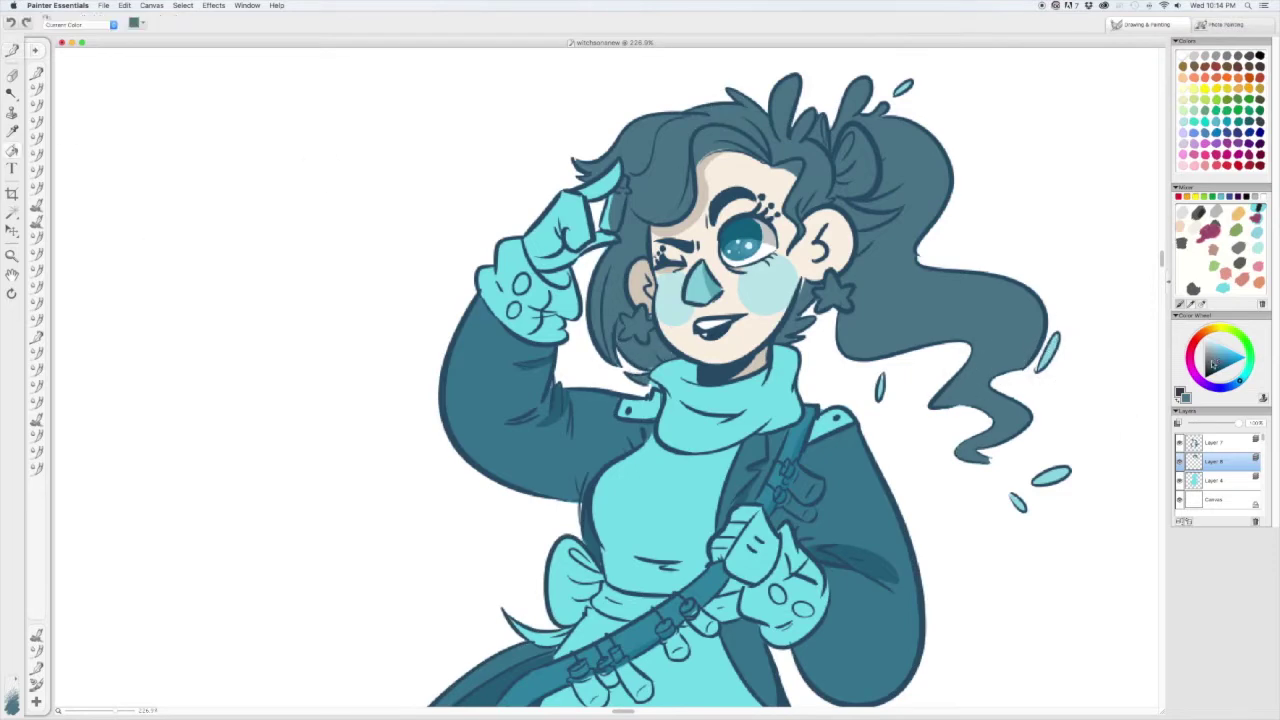
pyautogui.scroll(-5, 1055, 284)
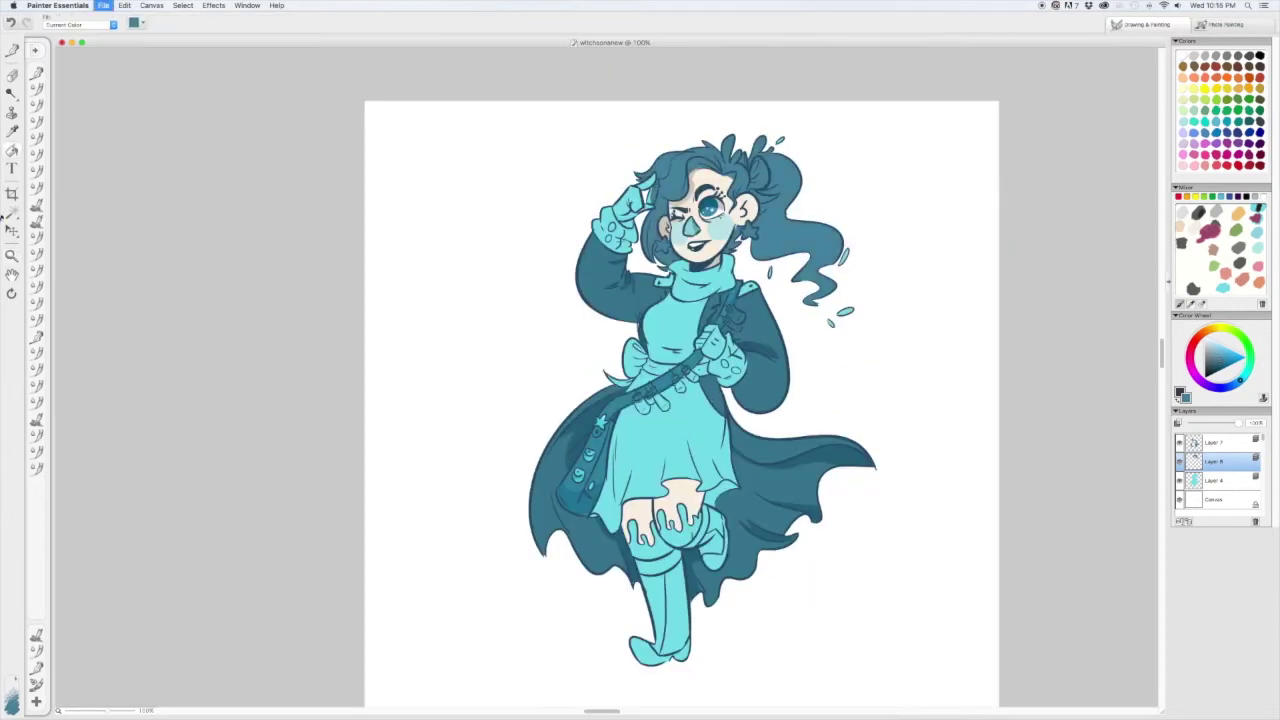
pyautogui.scroll(5, 685, 150)
# - Airbrush soft darker teal over the ponytail's lower end and lighter turquoise over the fringe and front locks within the hair selection
pyautogui.press('b')
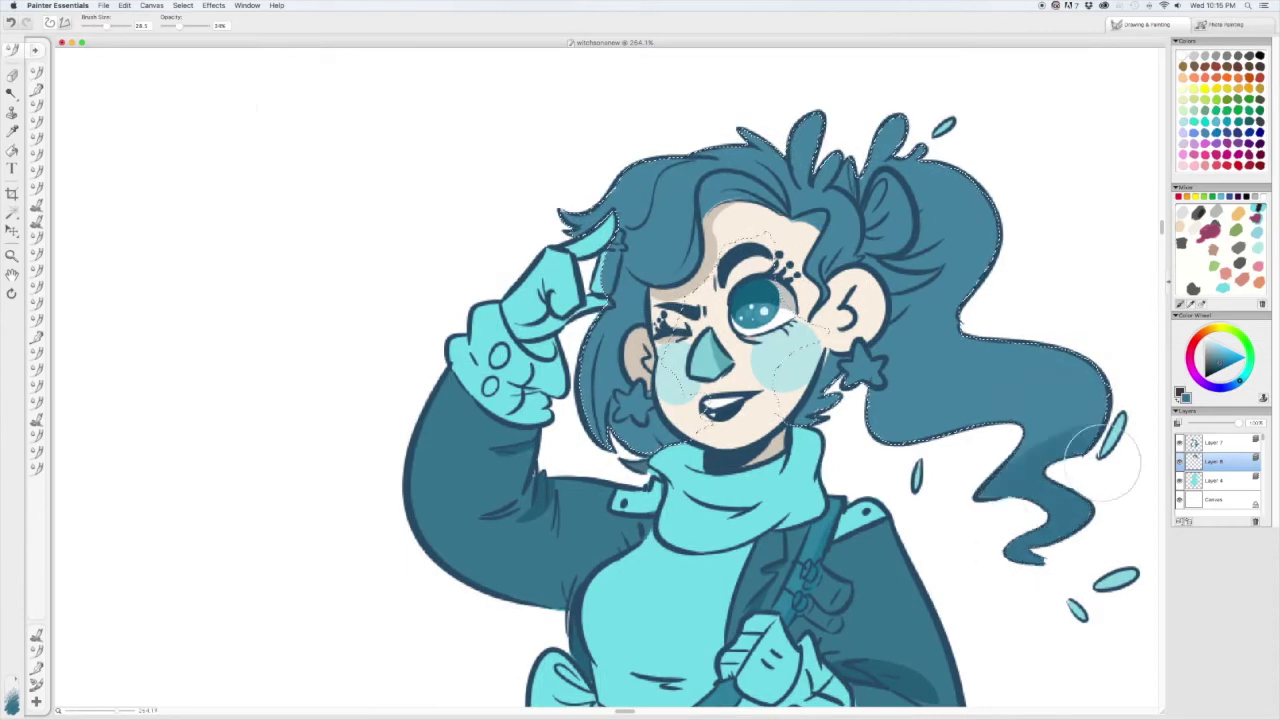
pyautogui.moveTo(625, 350)
pyautogui.mouseDown()
pyautogui.moveTo(600, 445)
pyautogui.moveTo(877, 285)
pyautogui.moveTo(1000, 320)
pyautogui.mouseUp()
pyautogui.scroll(-2, 1000, 251)
pyautogui.moveTo(870, 160)
pyautogui.mouseDown()
pyautogui.moveTo(1000, 300)
pyautogui.moveTo(1109, 357)
pyautogui.moveTo(960, 240)
pyautogui.mouseUp()
pyautogui.scroll(-2, 655, 215)
pyautogui.scroll(2, 656, 212)
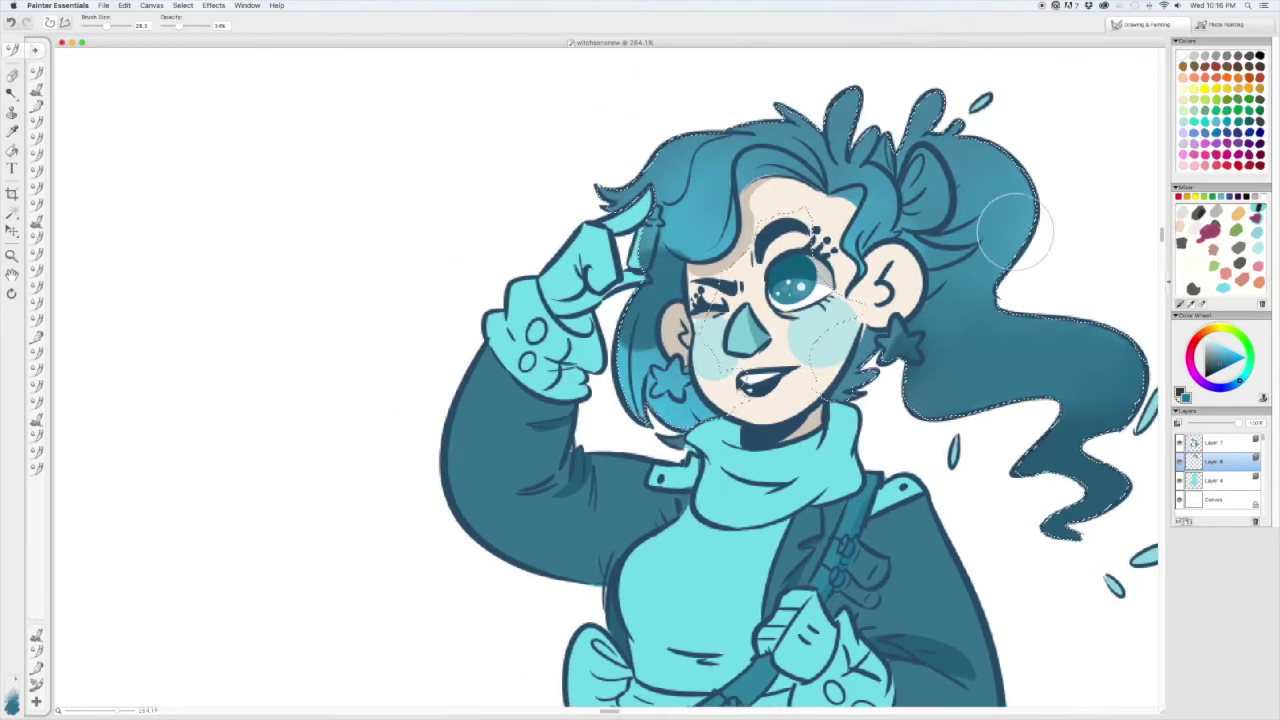
# - Add soft lighter turquoise highlights along the ponytail's curls and blend them into the darker hair
pyautogui.moveTo(1010, 320)
pyautogui.mouseDown()
pyautogui.moveTo(1080, 440)
pyautogui.moveTo(980, 280)
pyautogui.moveTo(985, 250)
pyautogui.moveTo(960, 285)
pyautogui.moveTo(1023, 331)
pyautogui.moveTo(993, 405)
pyautogui.mouseUp()
pyautogui.scroll(-2, 1023, 331)
pyautogui.scroll(-3, 993, 300)
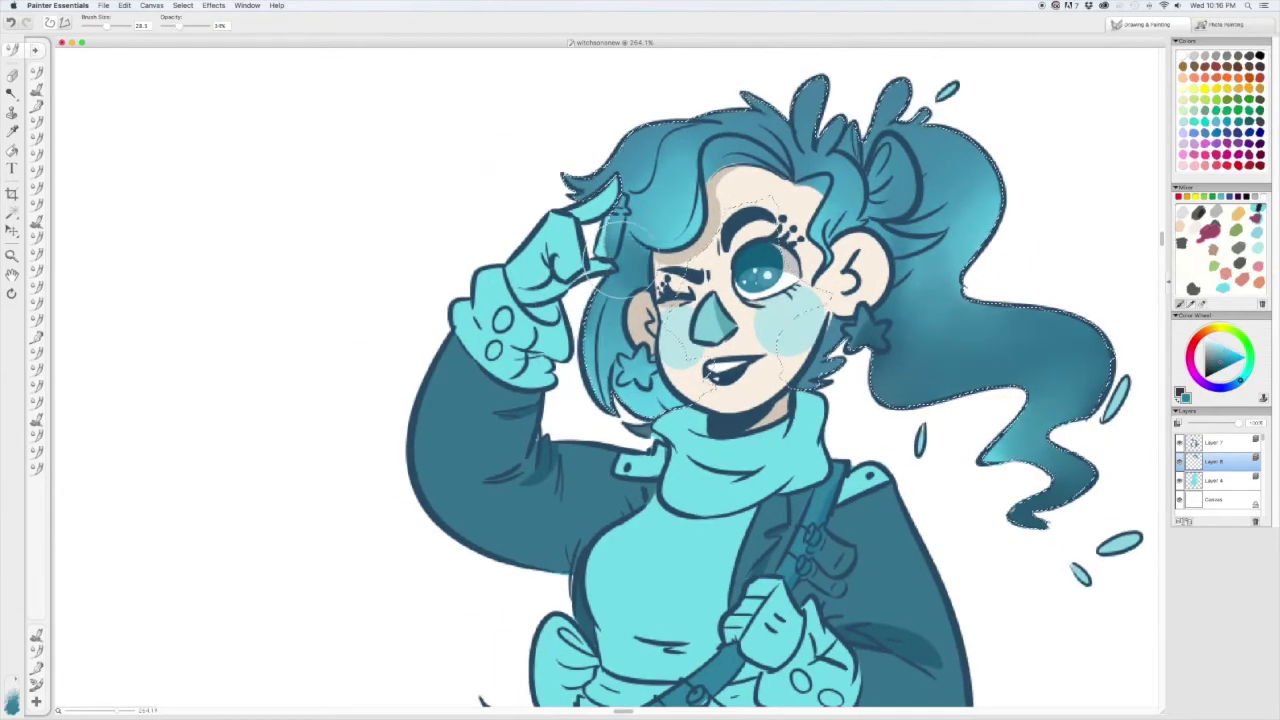
pyautogui.scroll(3, 768, 155)
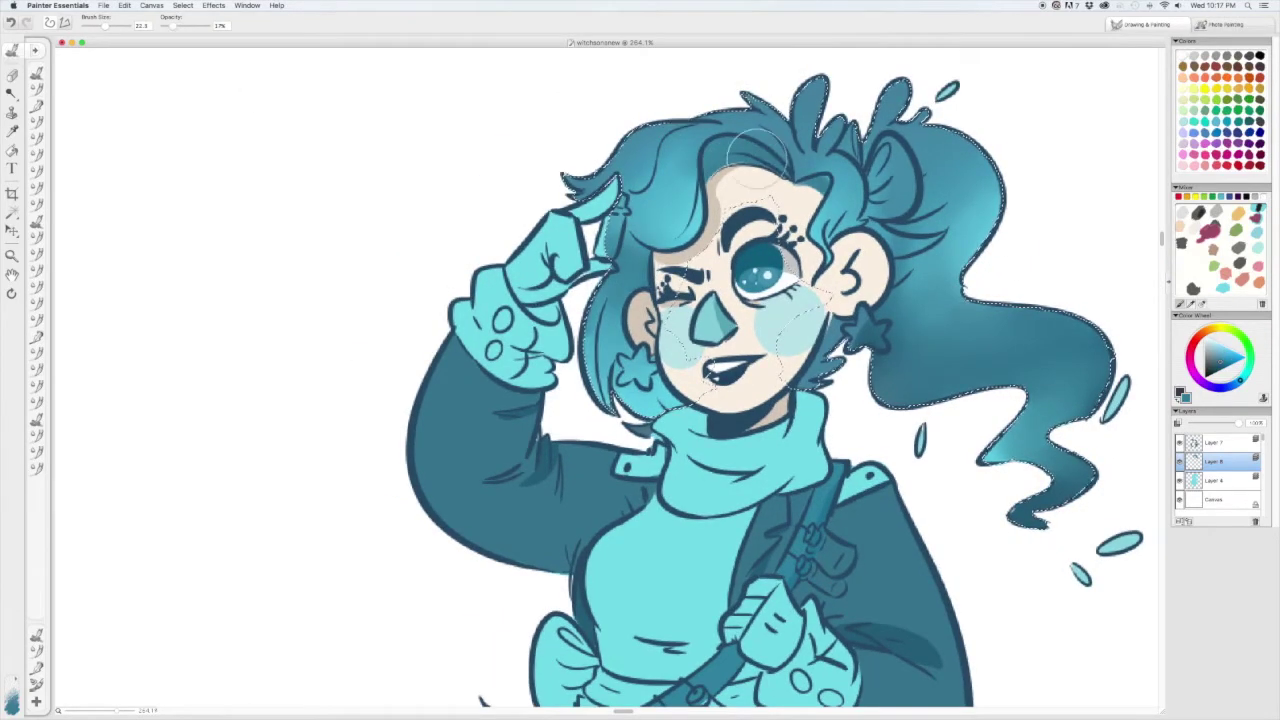
pyautogui.press('super+alt+0')
pyautogui.moveTo(840, 245)
pyautogui.mouseDown()
pyautogui.moveTo(793, 224)
pyautogui.moveTo(770, 242)
pyautogui.moveTo(814, 238)
pyautogui.mouseUp()
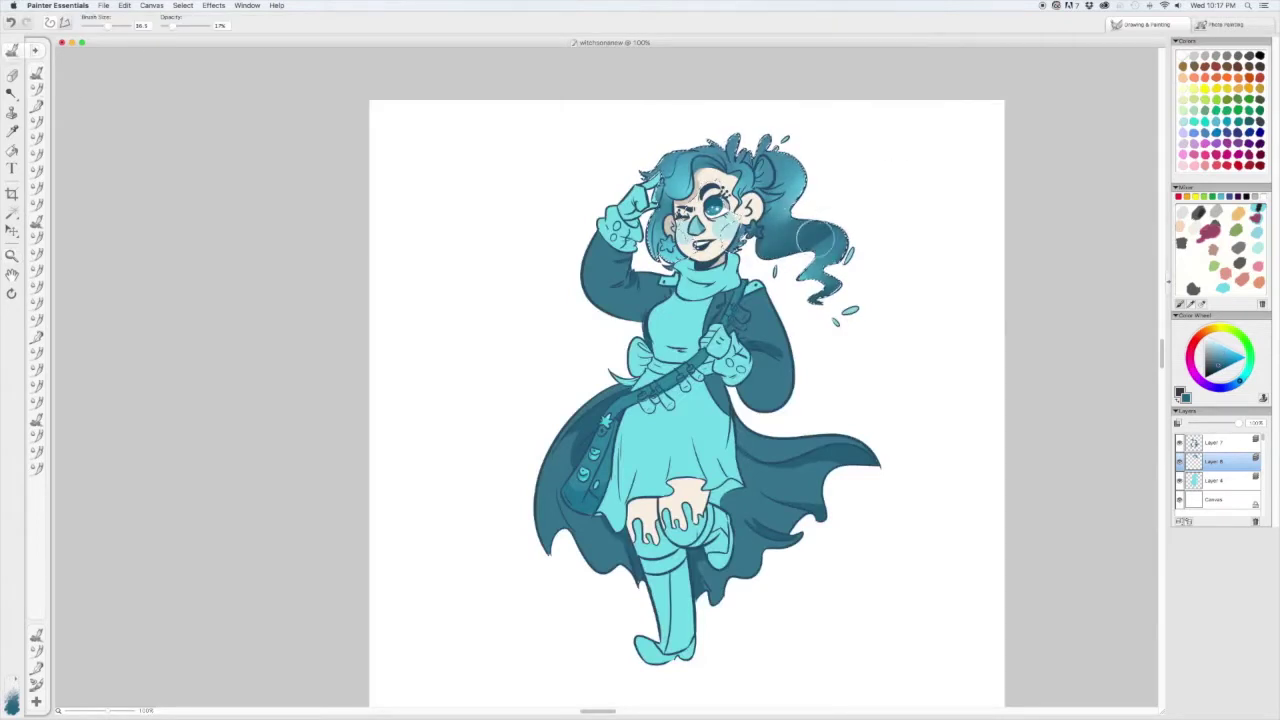
# - Paint the hair bow and its ribbon ends very pale cyan
pyautogui.scroll(5, 712, 200)
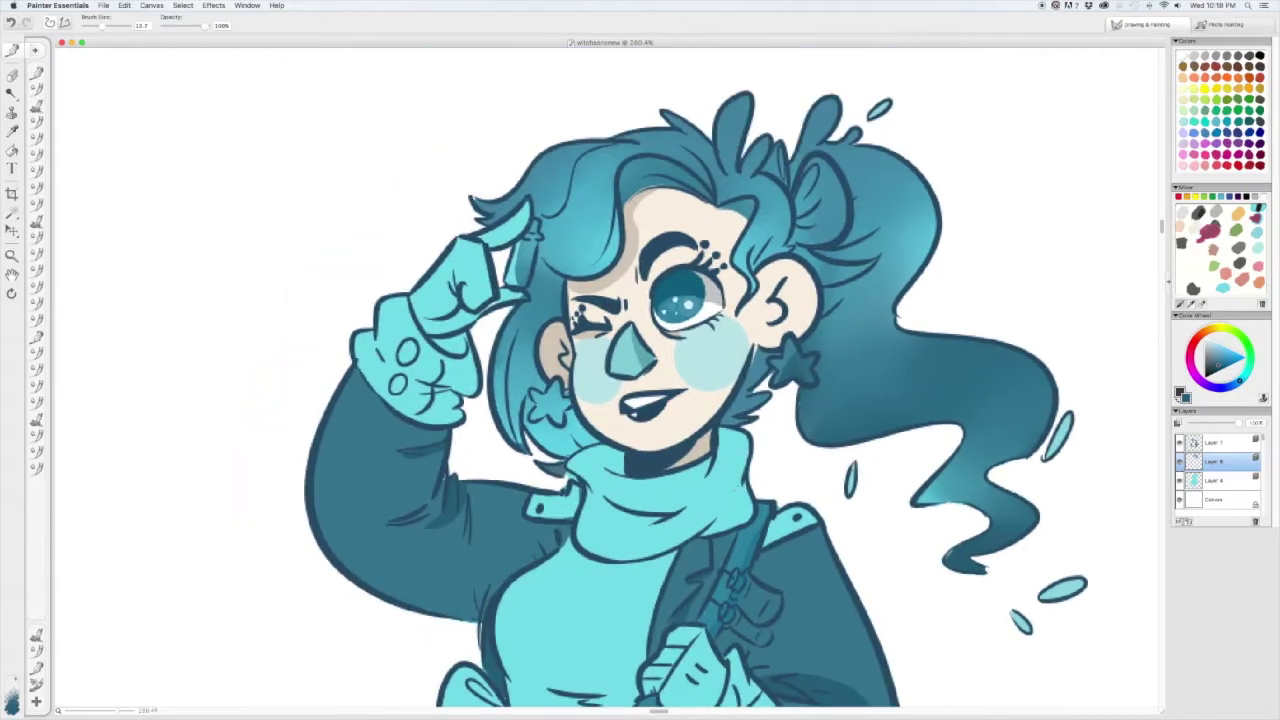
pyautogui.moveTo(830, 215); pyautogui.dragTo(815, 165)
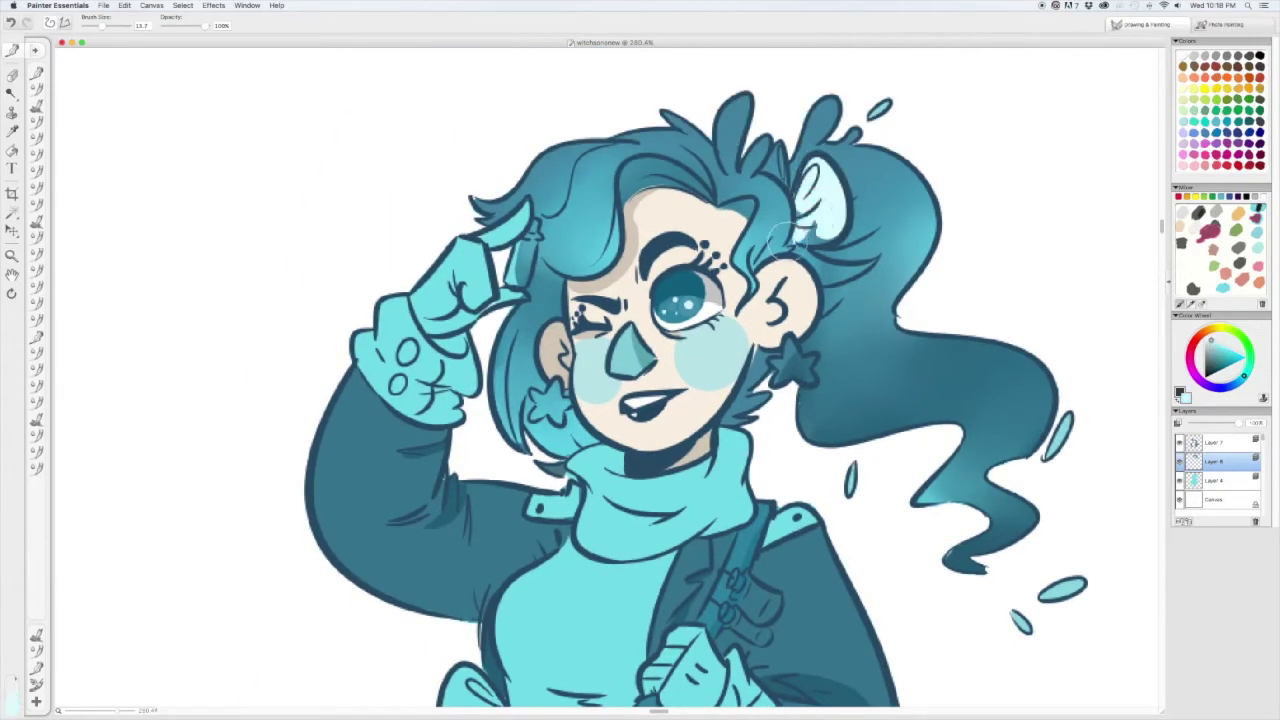
pyautogui.hscroll(-2, 782, 137)
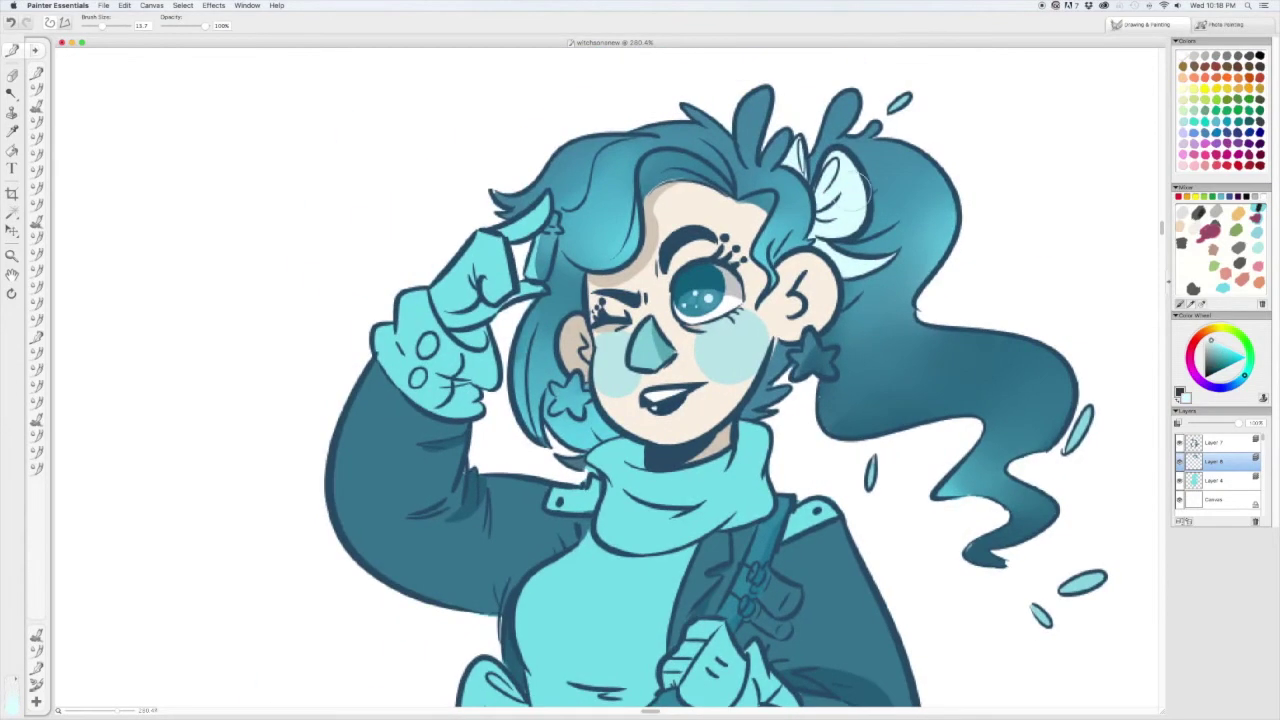
# - Paint the glove cuffs and dripping stocking tops medium teal and highlight them with lighter blue patches
pyautogui.hscroll(-2, 800, 160)
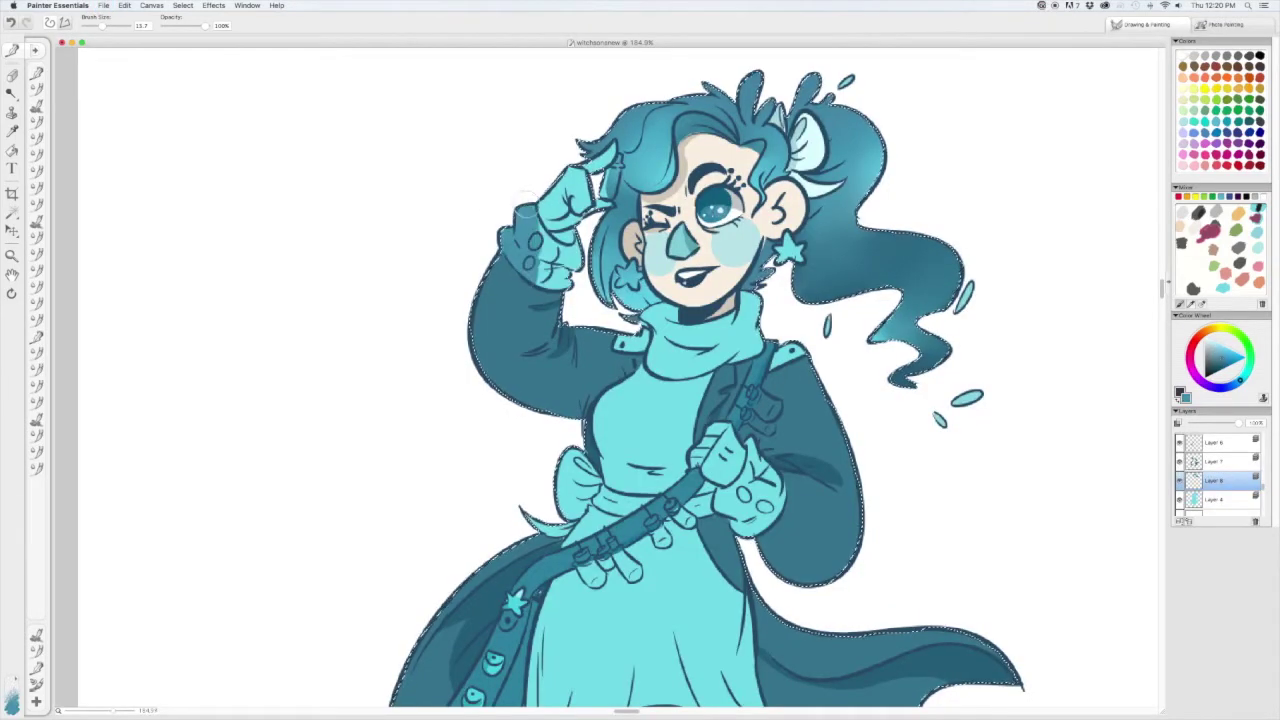
pyautogui.scroll(-3, 745, 365)
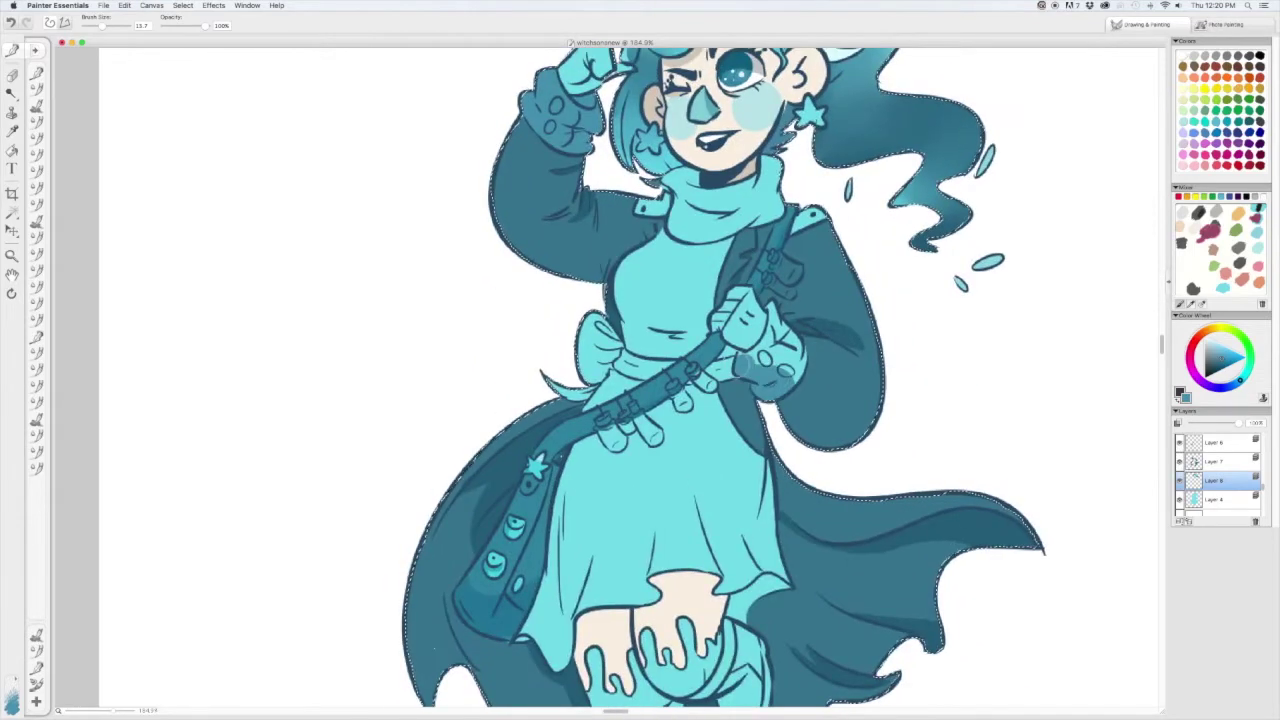
pyautogui.scroll(-5, 742, 362)
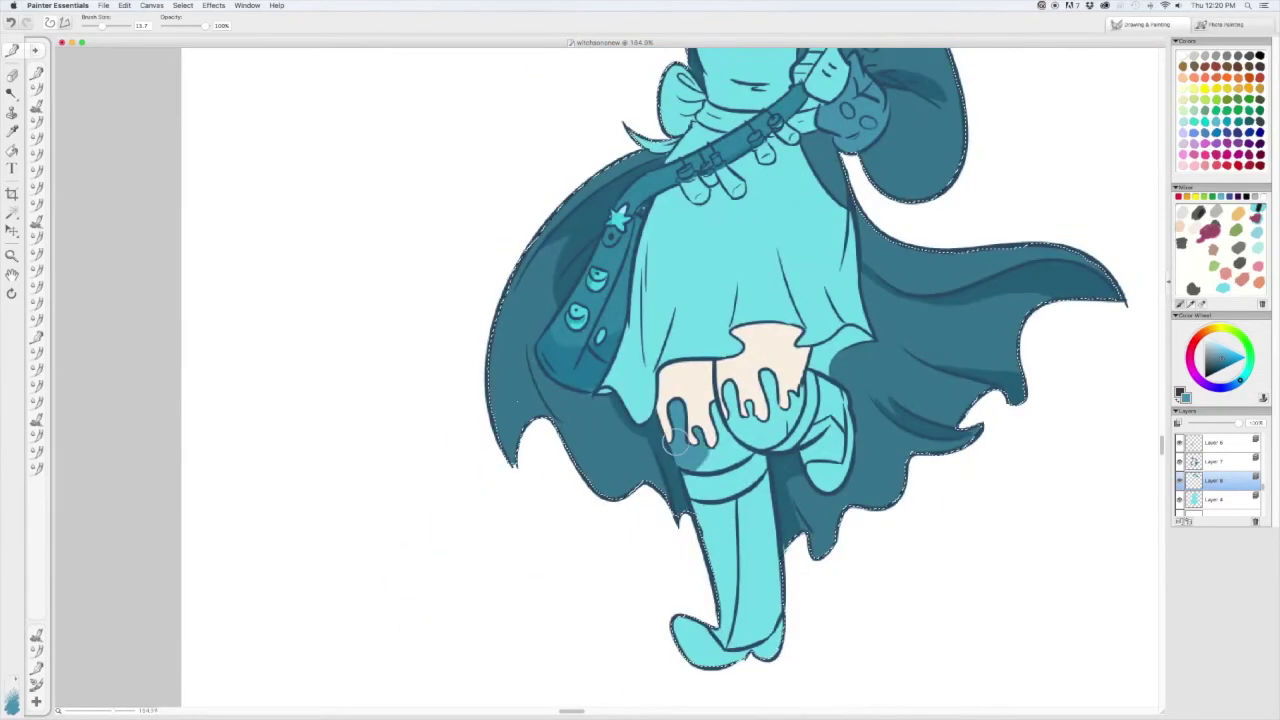
pyautogui.scroll(8, 550, 240)
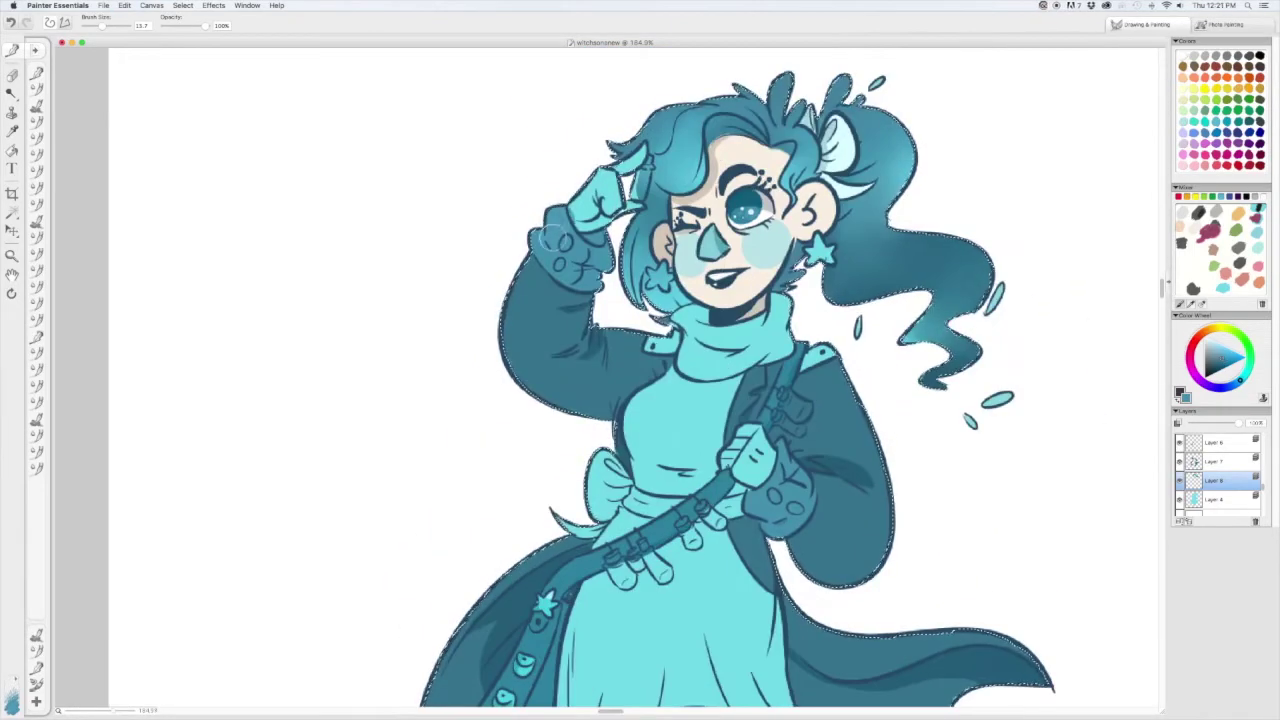
pyautogui.scroll(-6, 700, 515)
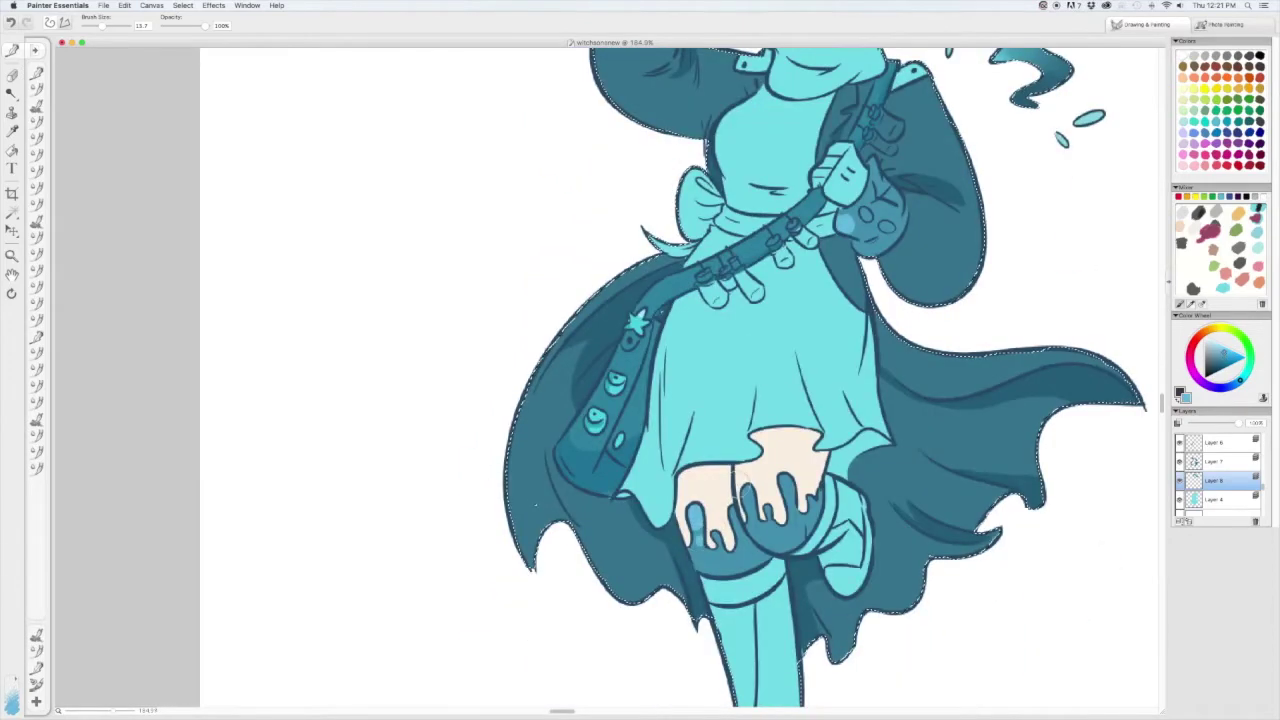
pyautogui.scroll(7, 660, 380)
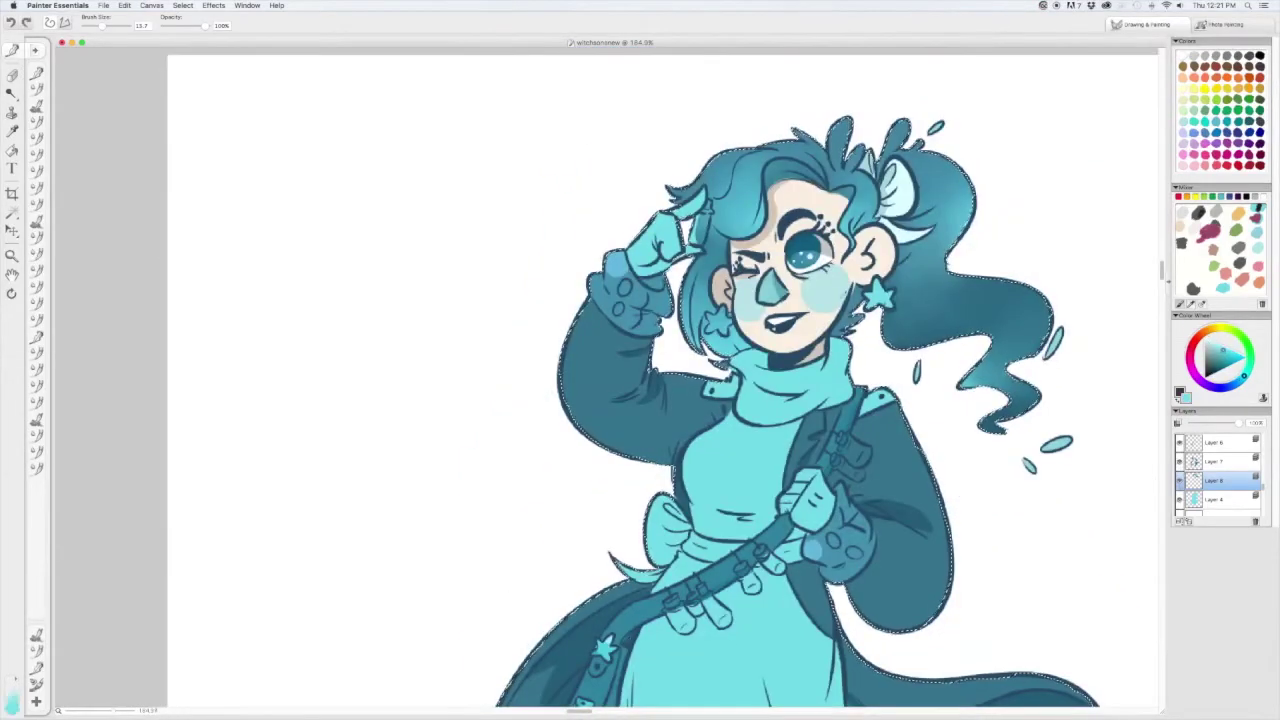
# - Paint the scarf very pale cyan on a separate layer above the base colours
pyautogui.scroll(-5, 777, 369)
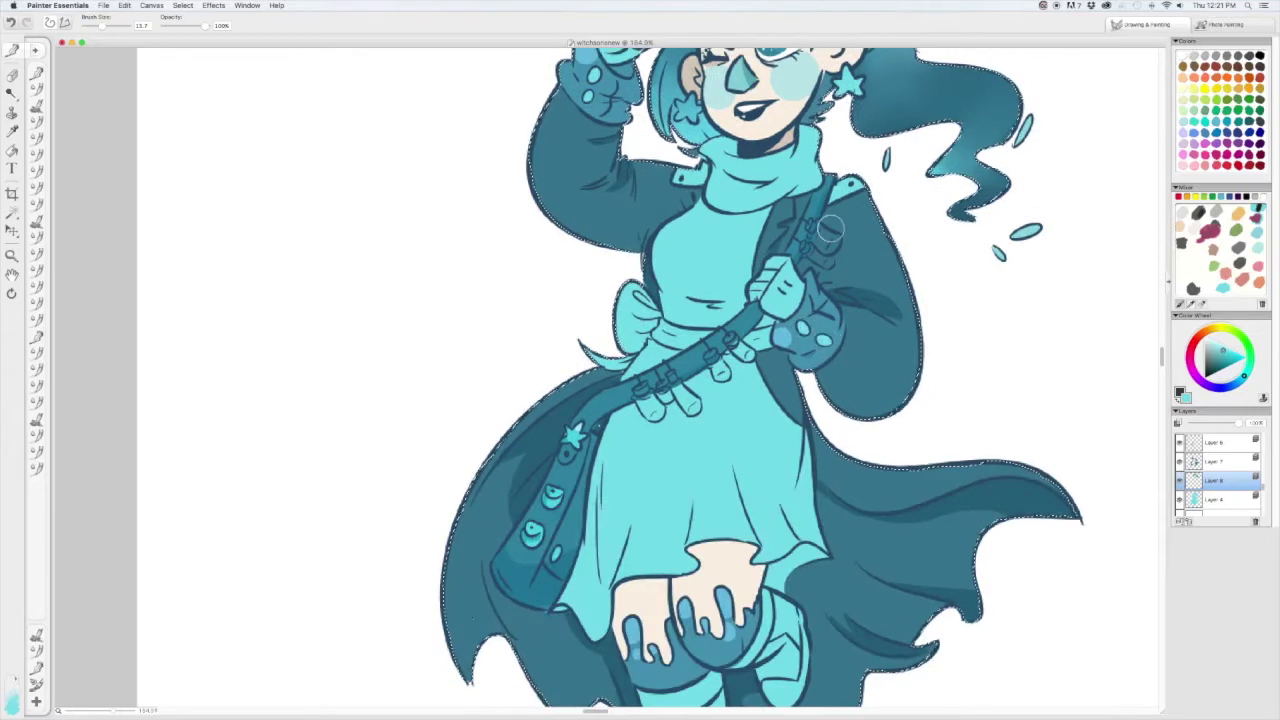
pyautogui.scroll(-5, 843, 313)
pyautogui.scroll(4, 700, 300)
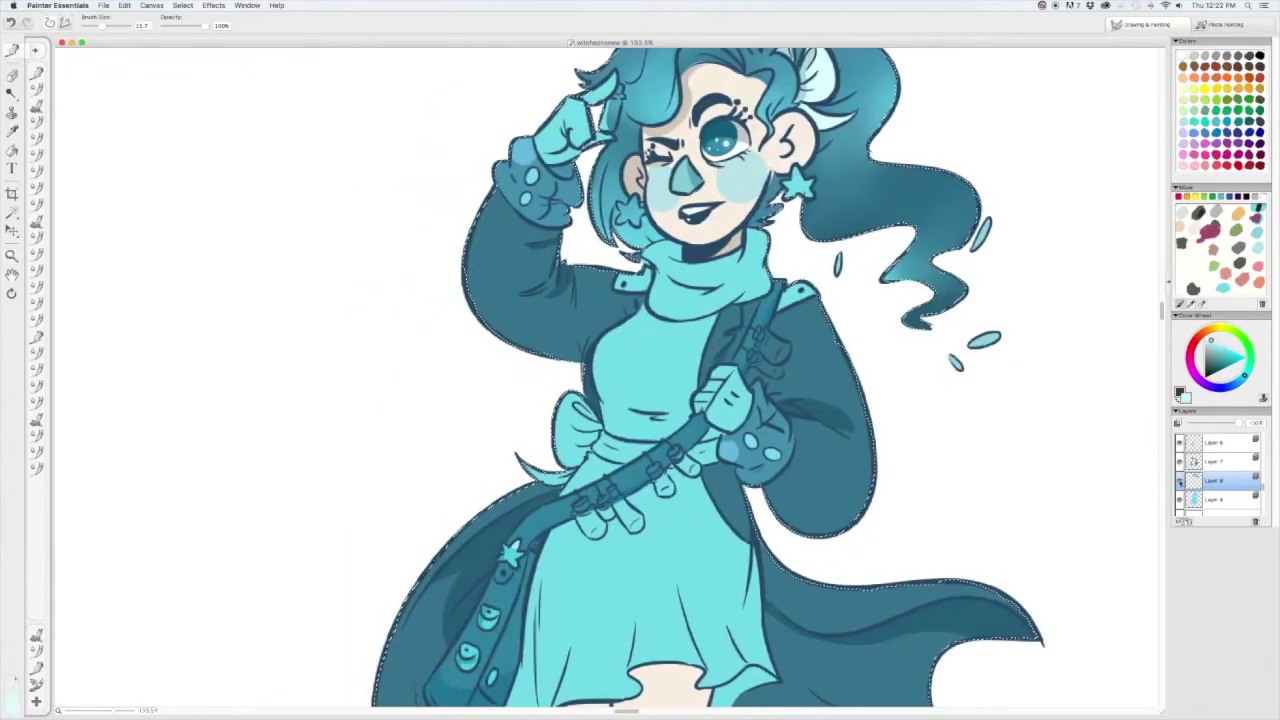
pyautogui.click(1200, 498)
pyautogui.moveTo(640, 250)
pyautogui.mouseDown()
pyautogui.moveTo(700, 275)
pyautogui.moveTo(670, 310)
pyautogui.moveTo(760, 250)
pyautogui.mouseUp()
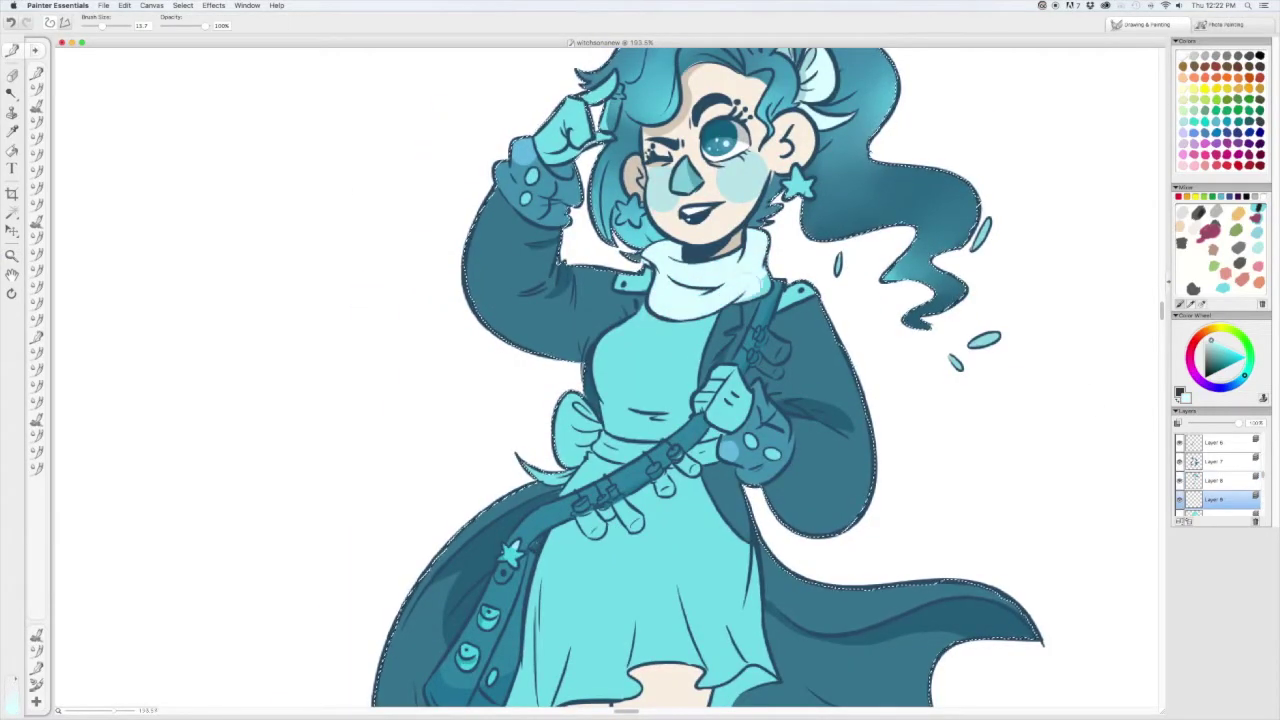
# - Paint the waist bow, its trailing ribbon and the sash very pale cyan
pyautogui.scroll(-3, 700, 380)
pyautogui.hscroll(-3, 700, 380)
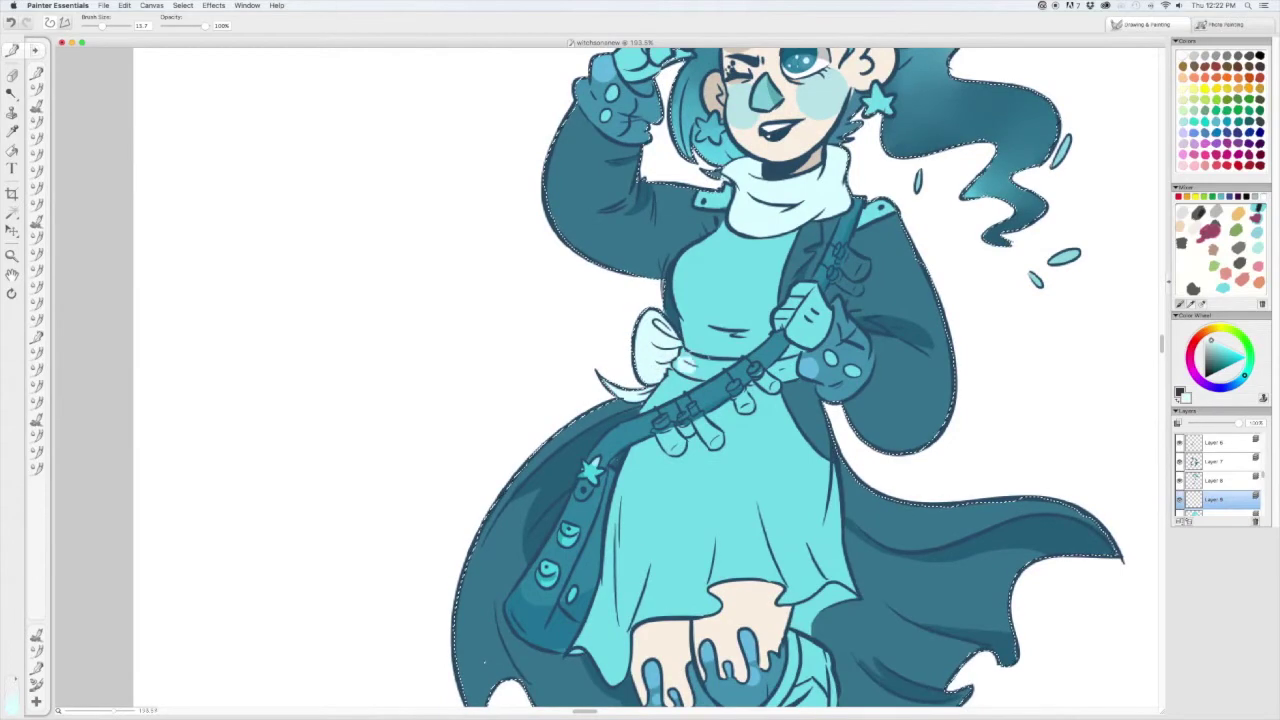
pyautogui.scroll(-5, 700, 380)
pyautogui.hscroll(2, 700, 380)
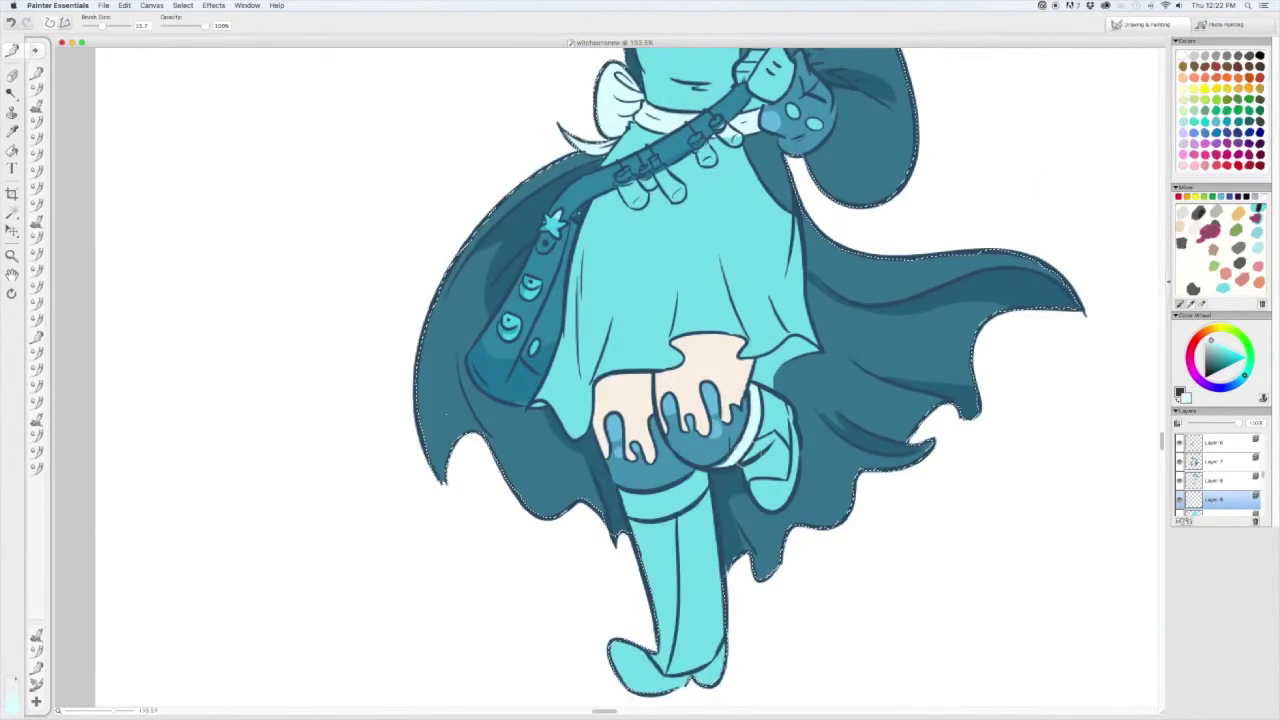
# - Paint the boot cuffs and the toes of both boots very pale cyan
pyautogui.scroll(-4, 698, 511)
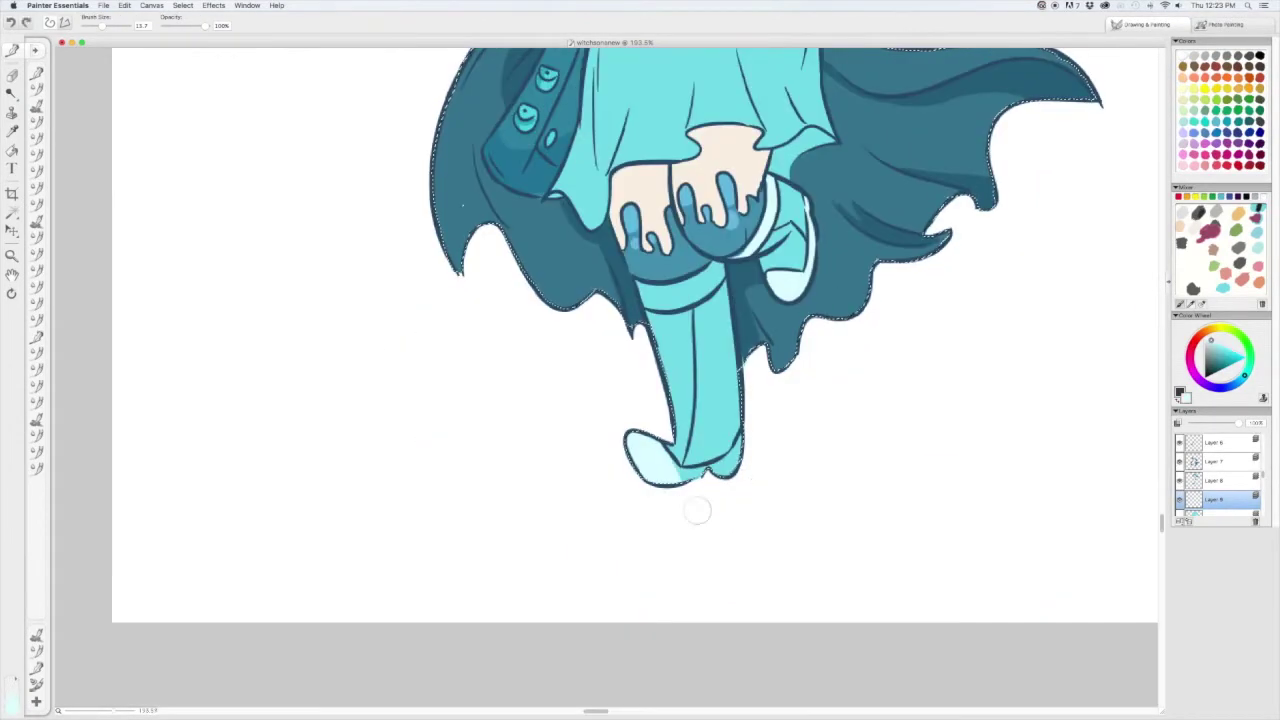
pyautogui.moveTo(682, 474); pyautogui.dragTo(743, 459)
pyautogui.scroll(7, 661, 500)
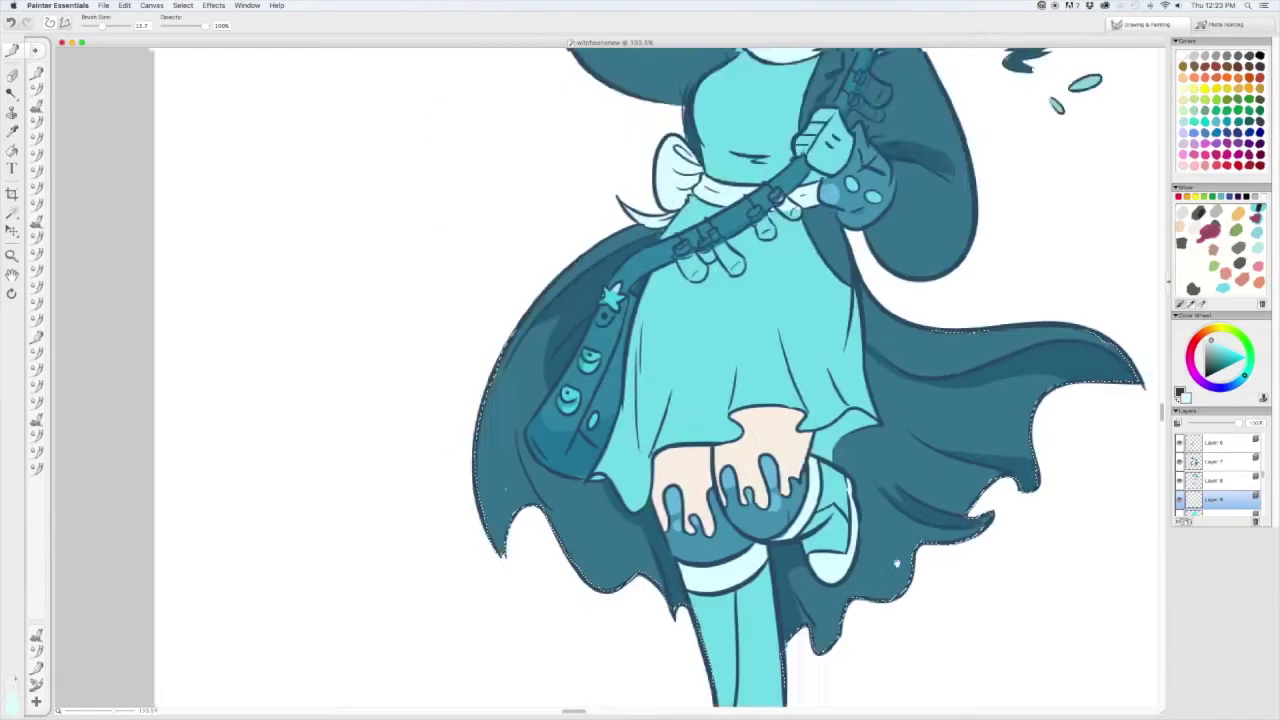
# - Paint the side panels of both boots a darker teal
pyautogui.scroll(-3, 661, 600)
pyautogui.scroll(-1, 661, 627)
pyautogui.keyDown('alt'); pyautogui.click(616, 404); pyautogui.keyUp('alt')
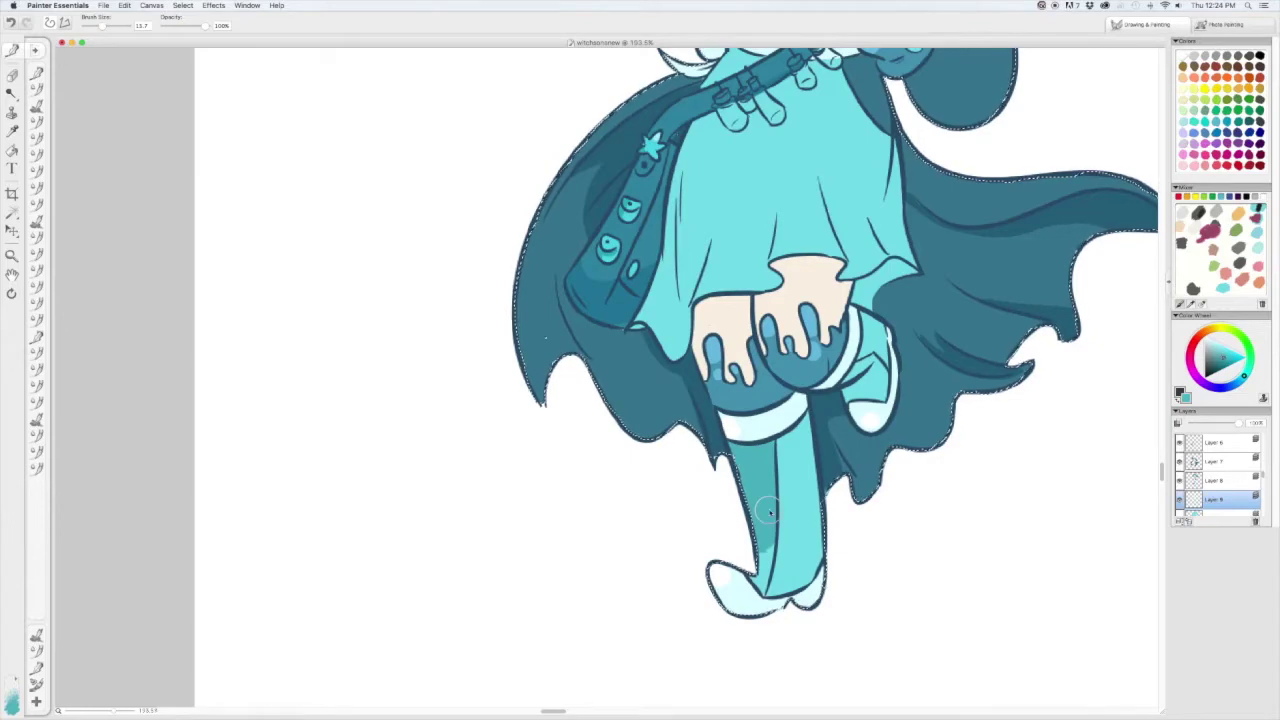
pyautogui.scroll(-3, 770, 512)
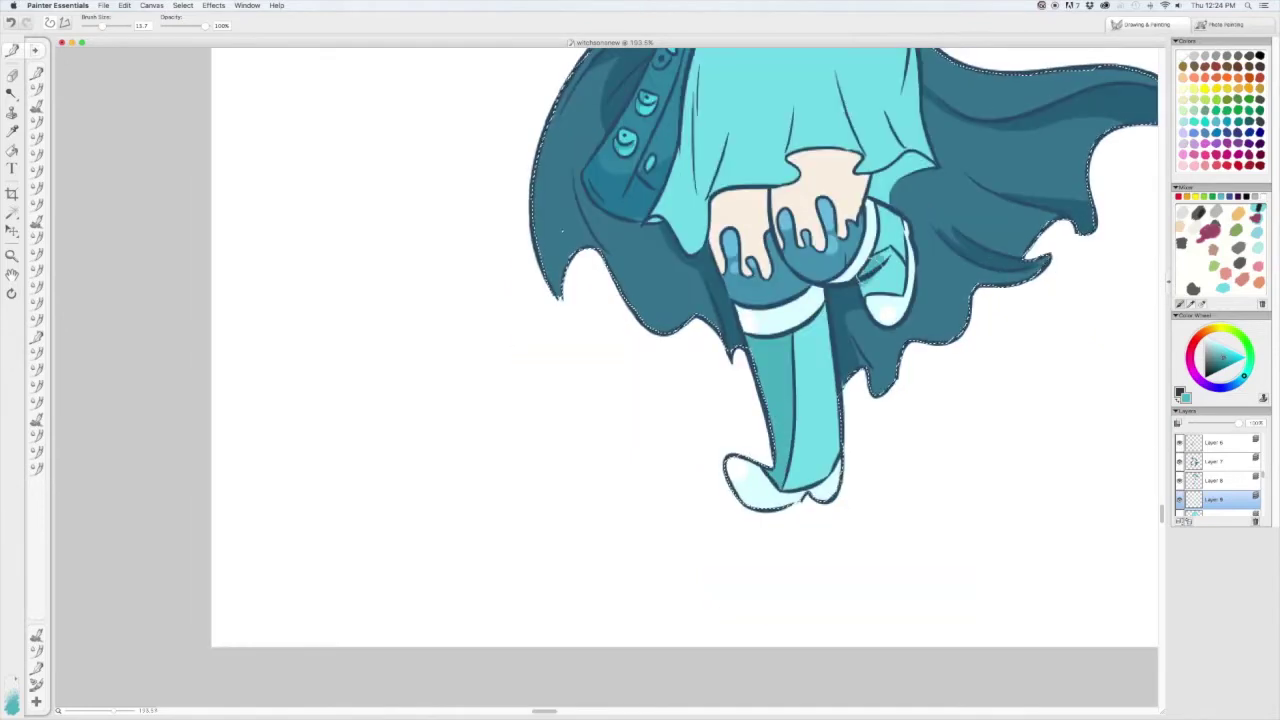
# - Drop the selection and fill both glove cuffs with very pale cyan on Layer 8
pyautogui.scroll(5, 860, 462)
pyautogui.scroll(-1, 860, 462)
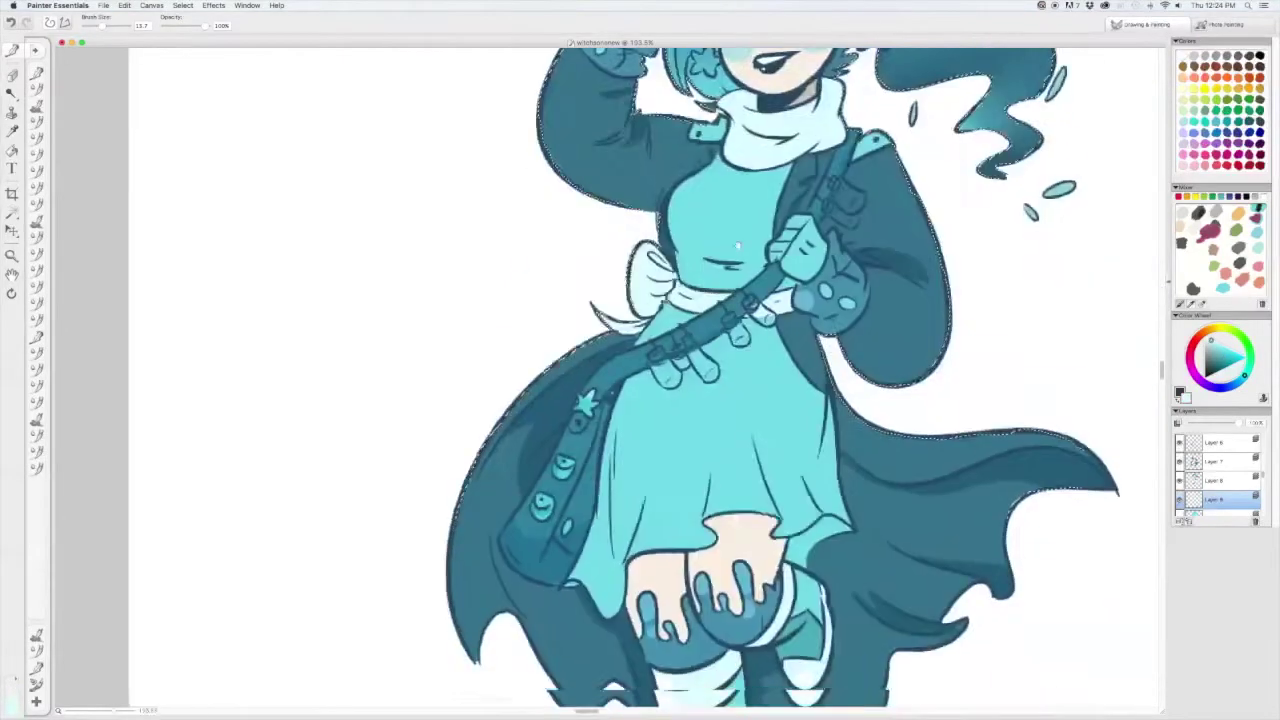
pyautogui.scroll(1, 860, 462)
pyautogui.scroll(-1, 860, 462)
pyautogui.press('w')
pyautogui.scroll(2, 831, 350)
pyautogui.click(1213, 480)
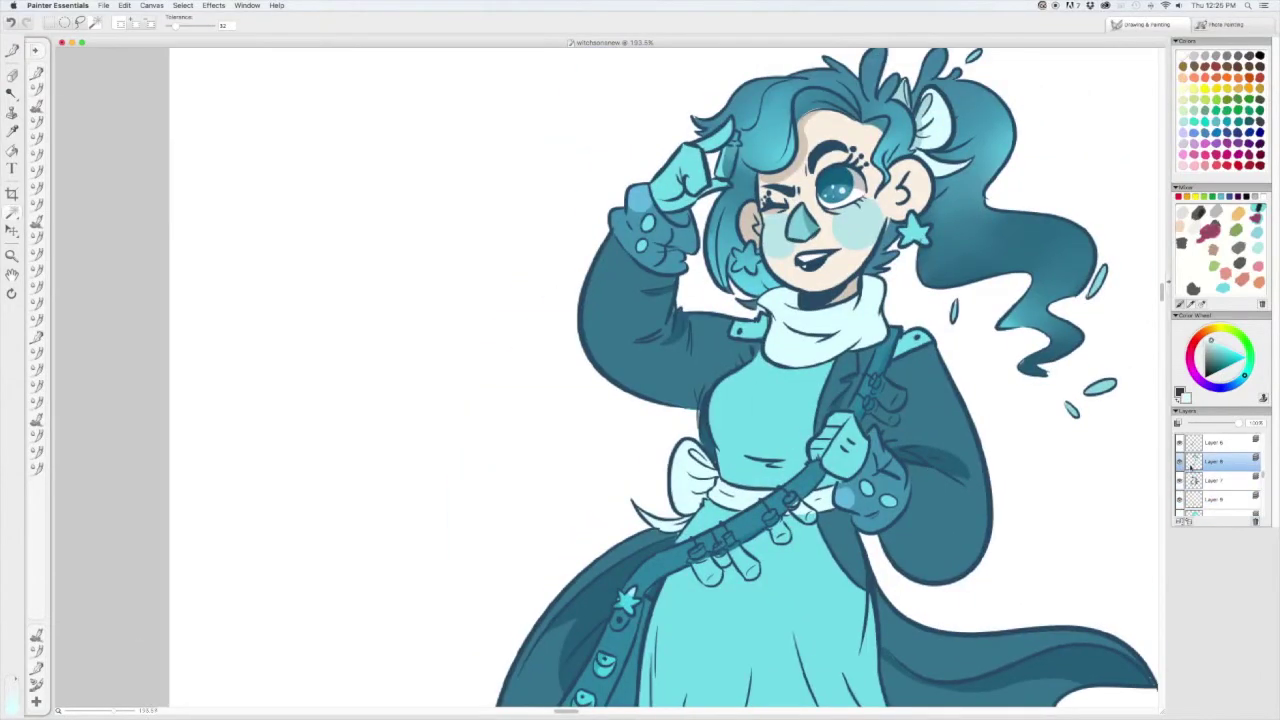
pyautogui.scroll(1, 640, 380)
pyautogui.scroll(-4, 640, 380)
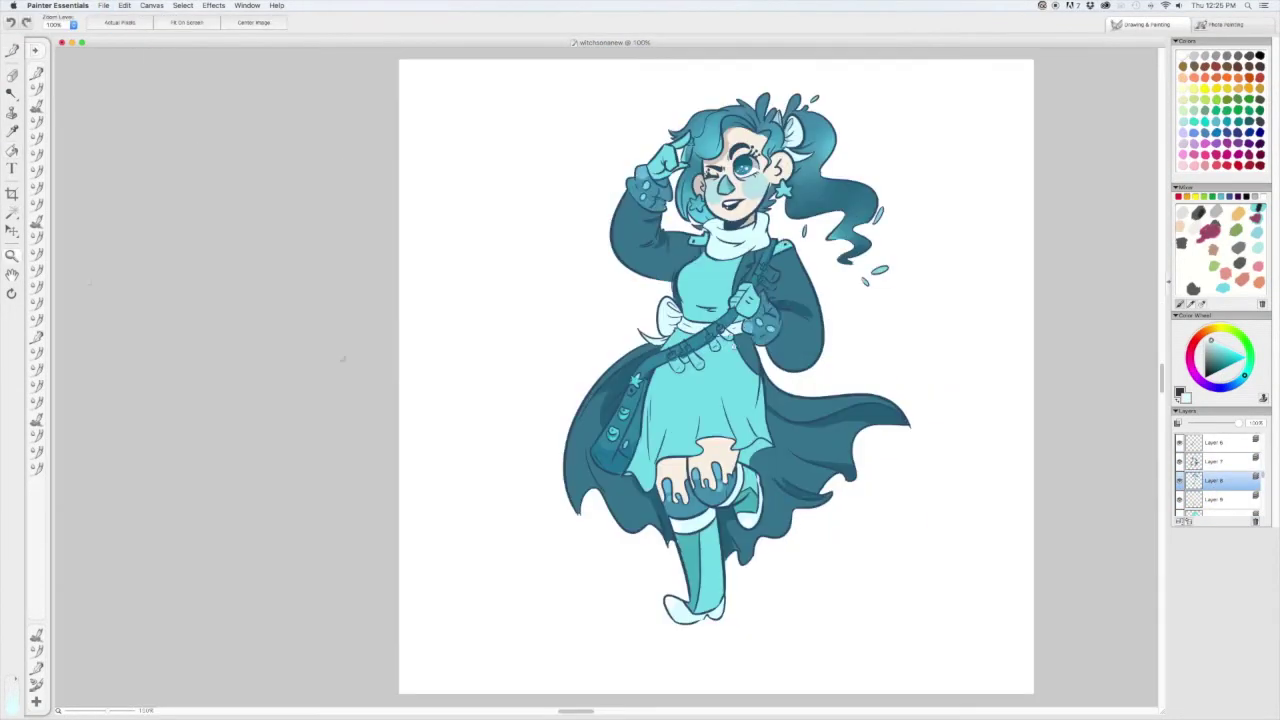
pyautogui.scroll(5, 640, 380)
pyautogui.scroll(-3, 521, 450)
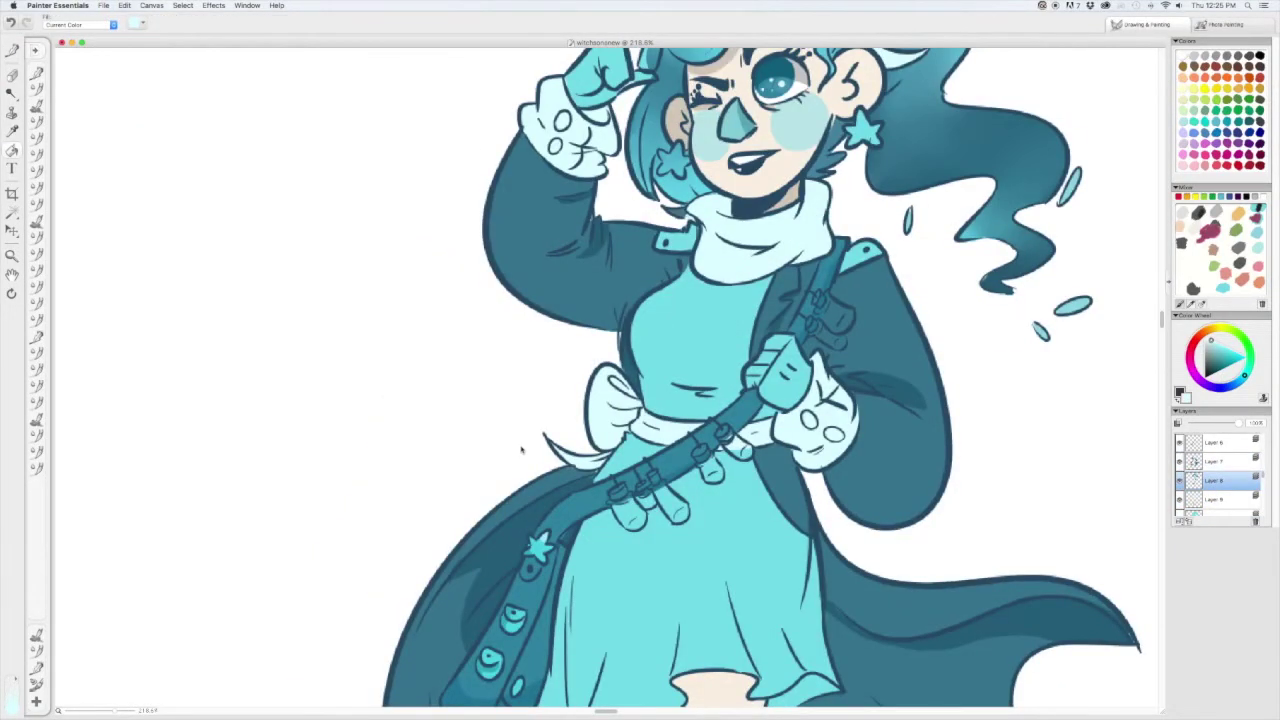
# - Recolour the oval spots on both glove cuffs medium teal-blue and shade the raised cuff beneath the hand
pyautogui.scroll(-2, 521, 450)
pyautogui.scroll(-3, 521, 450)
pyautogui.scroll(2, 521, 450)
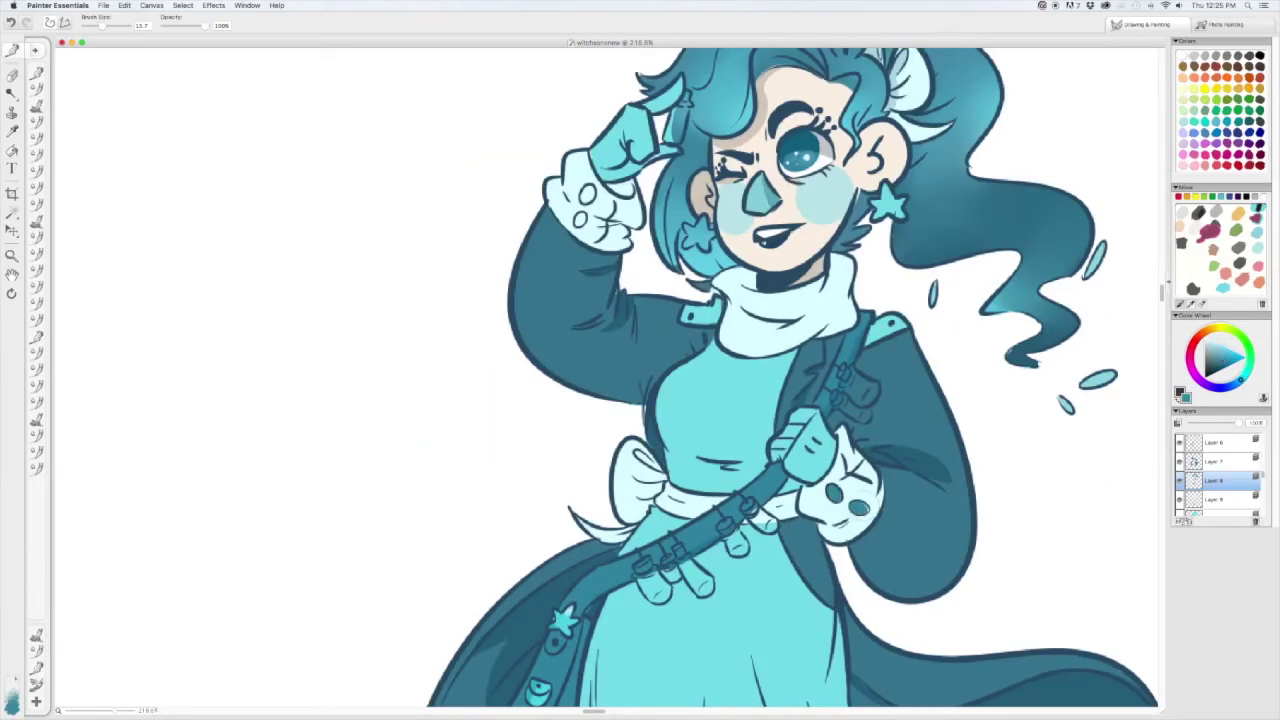
pyautogui.scroll(-3, 640, 380)
pyautogui.scroll(3, 640, 380)
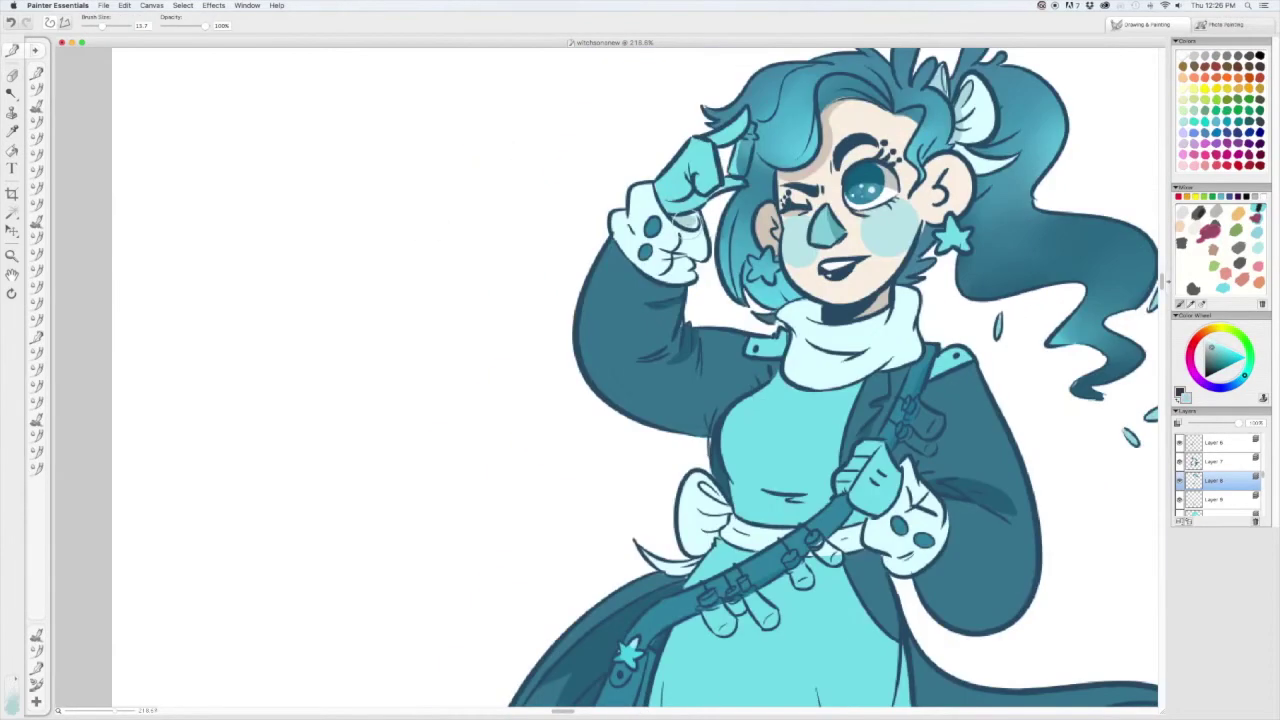
# - Add soft grey-cyan shading to the scarf below the hair, the waist bow and its ribbon
pyautogui.scroll(-3, 640, 380)
pyautogui.scroll(3, 913, 347)
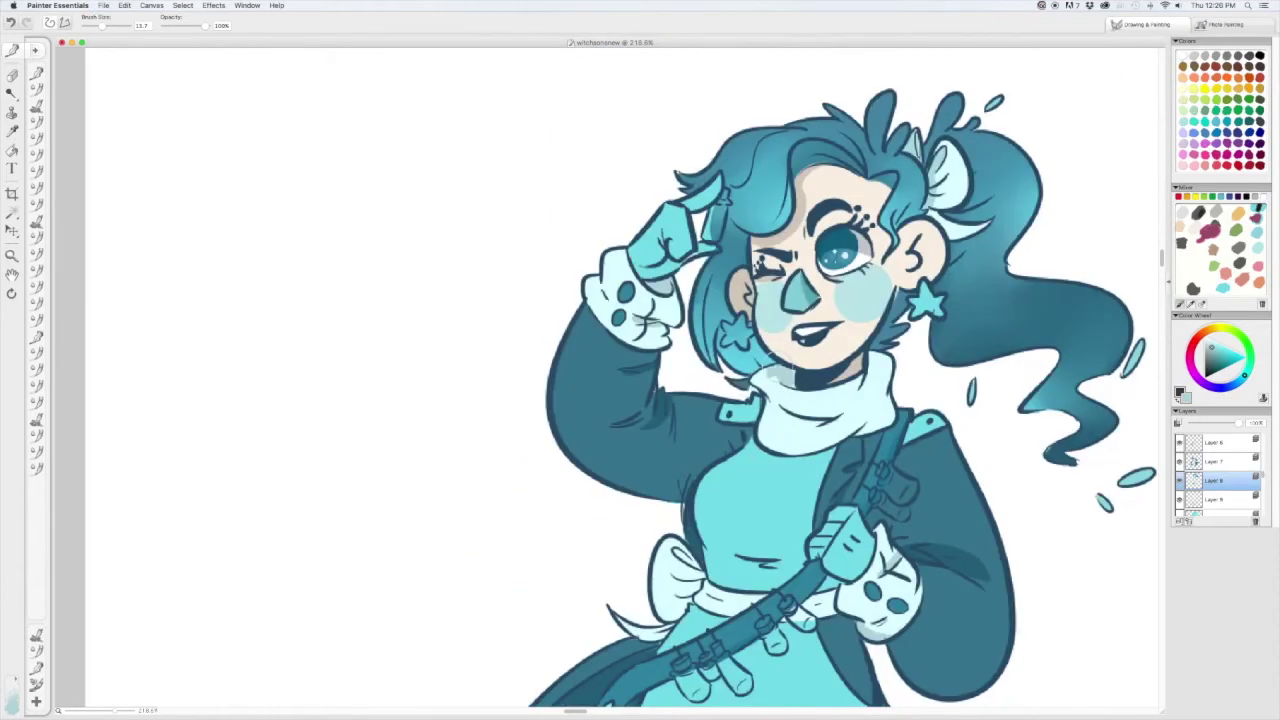
pyautogui.scroll(-4, 797, 425)
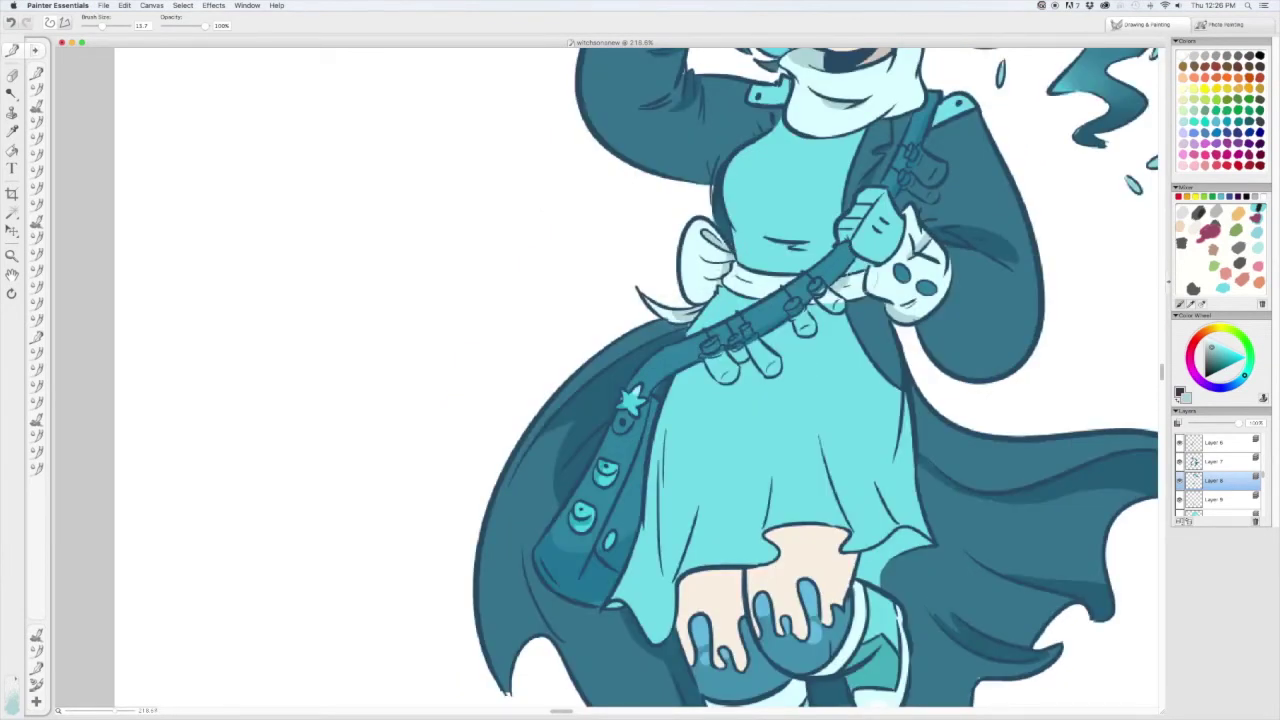
# - Draw white criss-cross laces over the darker side panels of both boots
pyautogui.scroll(-4, 828, 276)
pyautogui.press('super+alt+0')
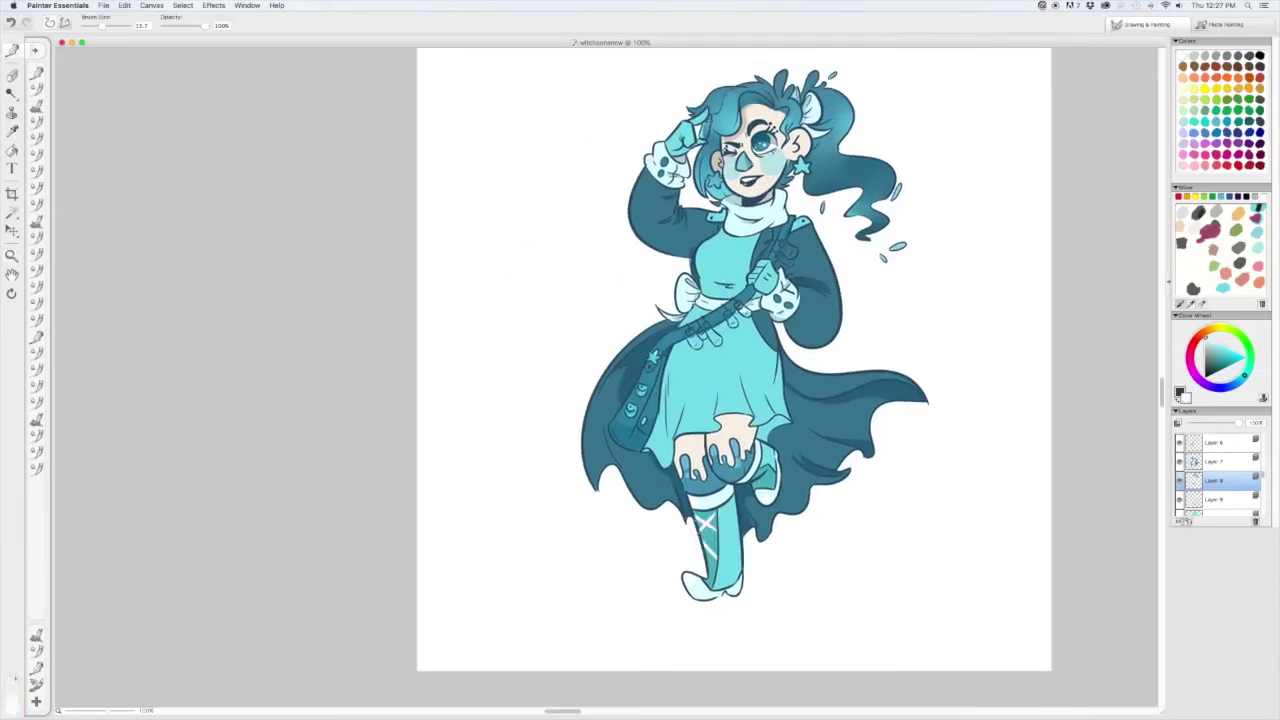
pyautogui.scroll(5, 711, 559)
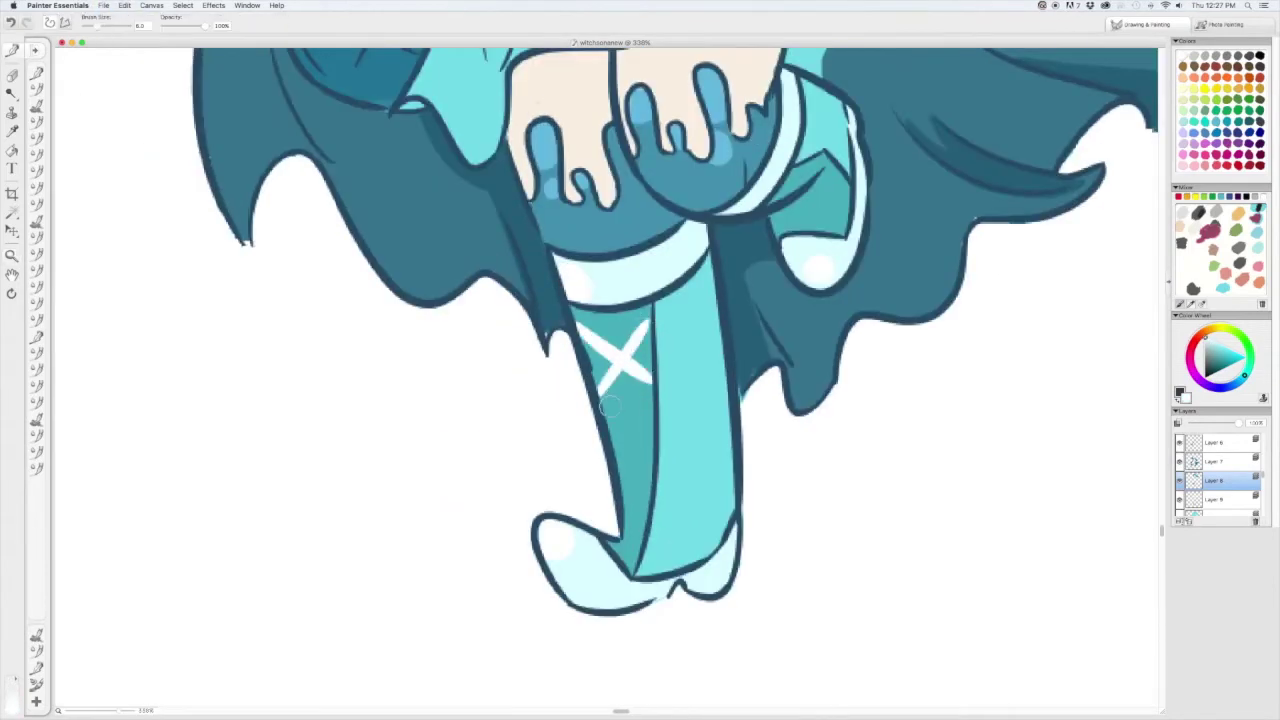
pyautogui.scroll(3, 640, 510)
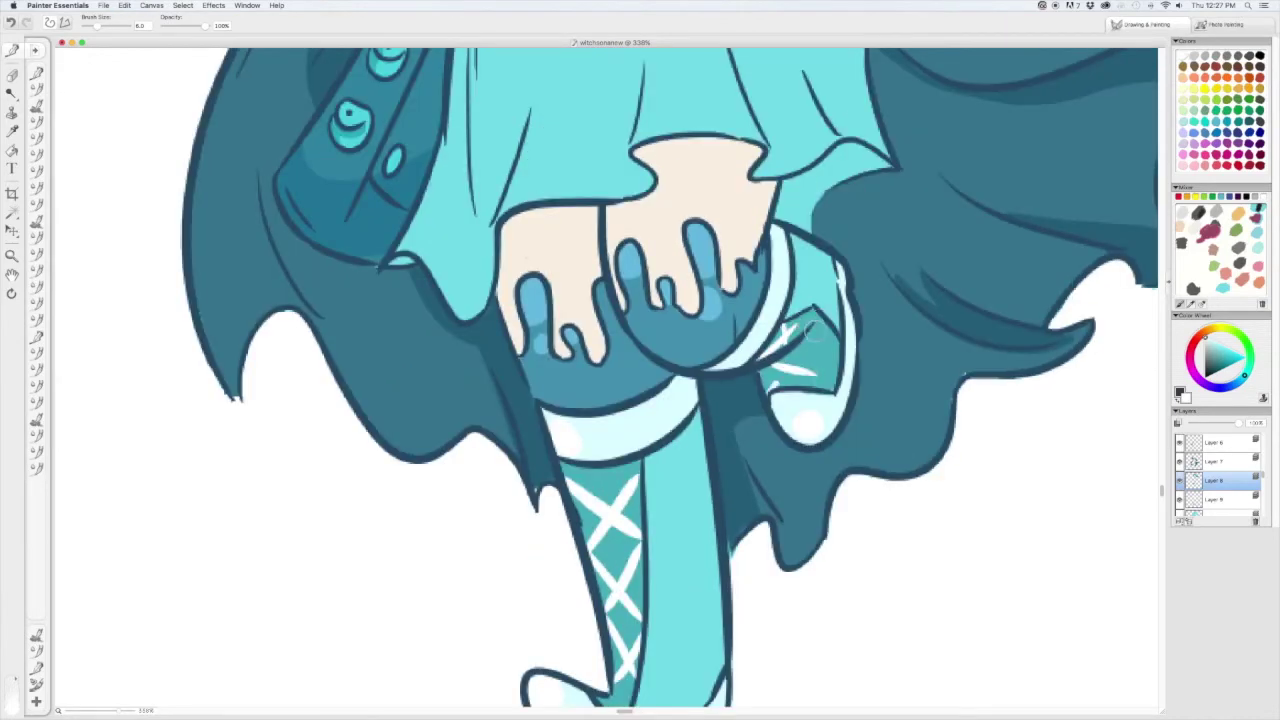
pyautogui.press('super+alt+0')
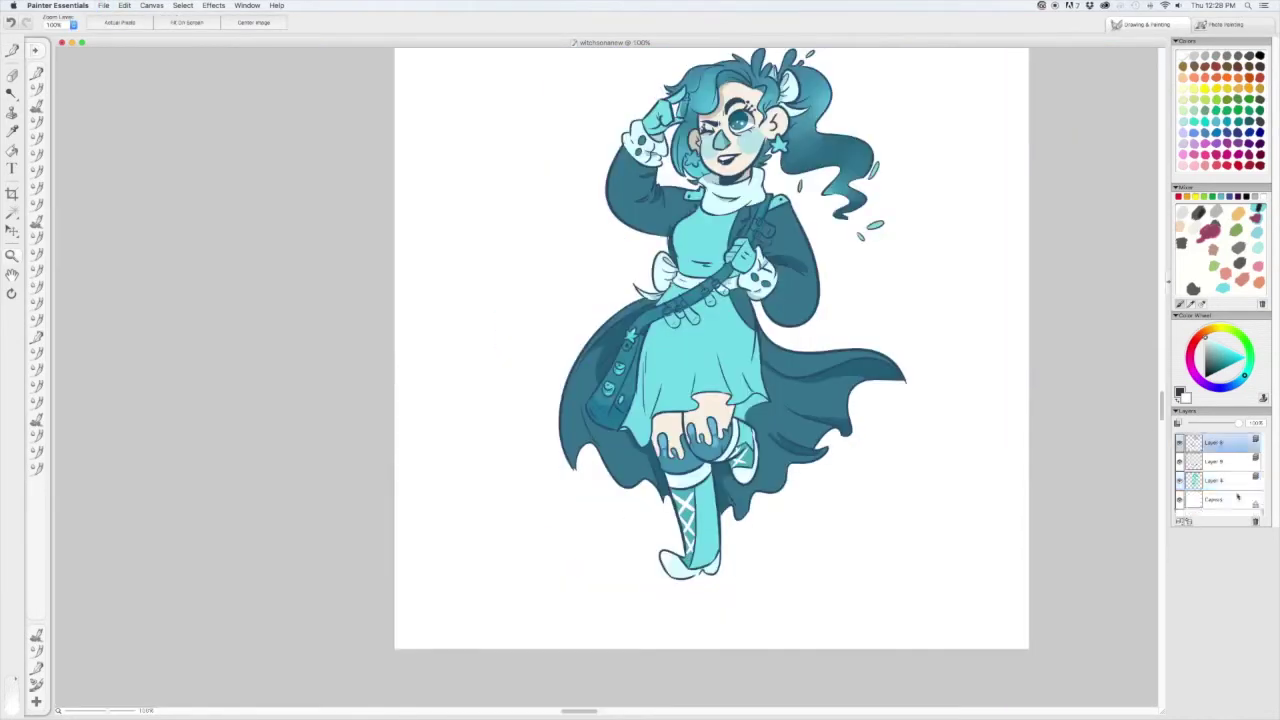
# - Paint the dress bodice medium teal on Layer 10 and shade small folds along the skirt hem
pyautogui.press('super+v')
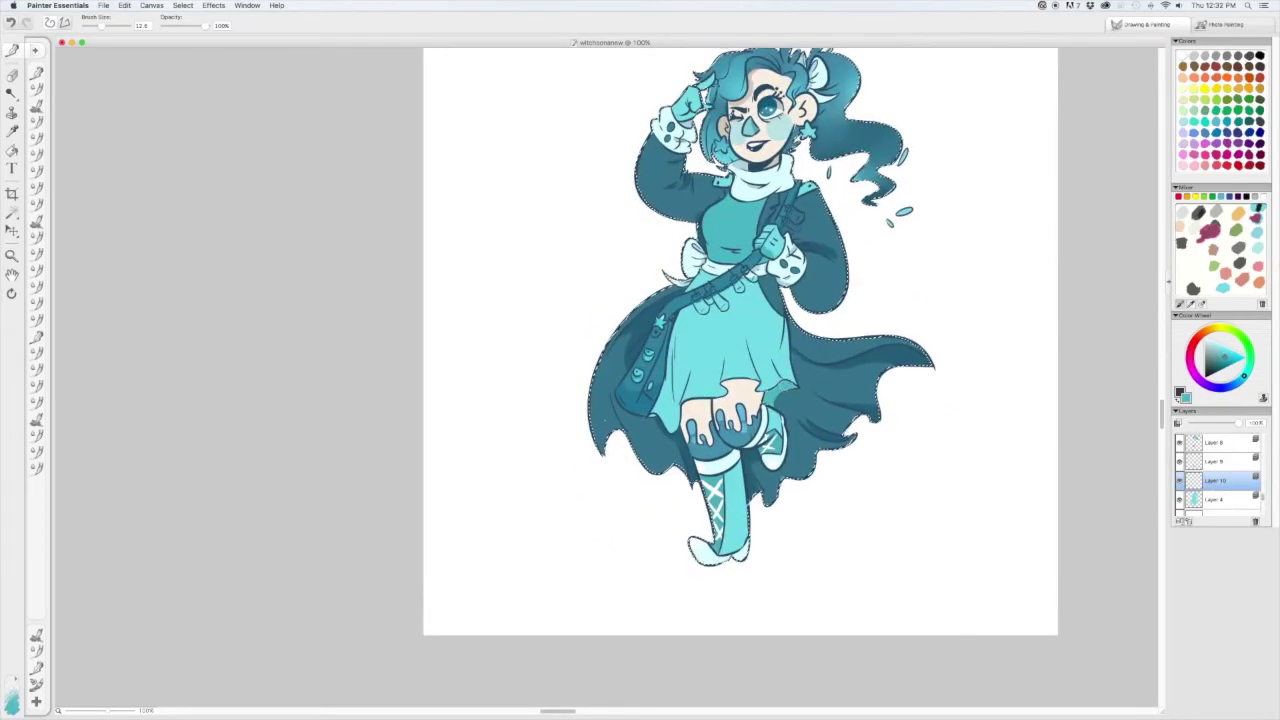
pyautogui.press('m')
pyautogui.click(728, 282)
pyautogui.press('b')
pyautogui.scroll(3, 760, 448)
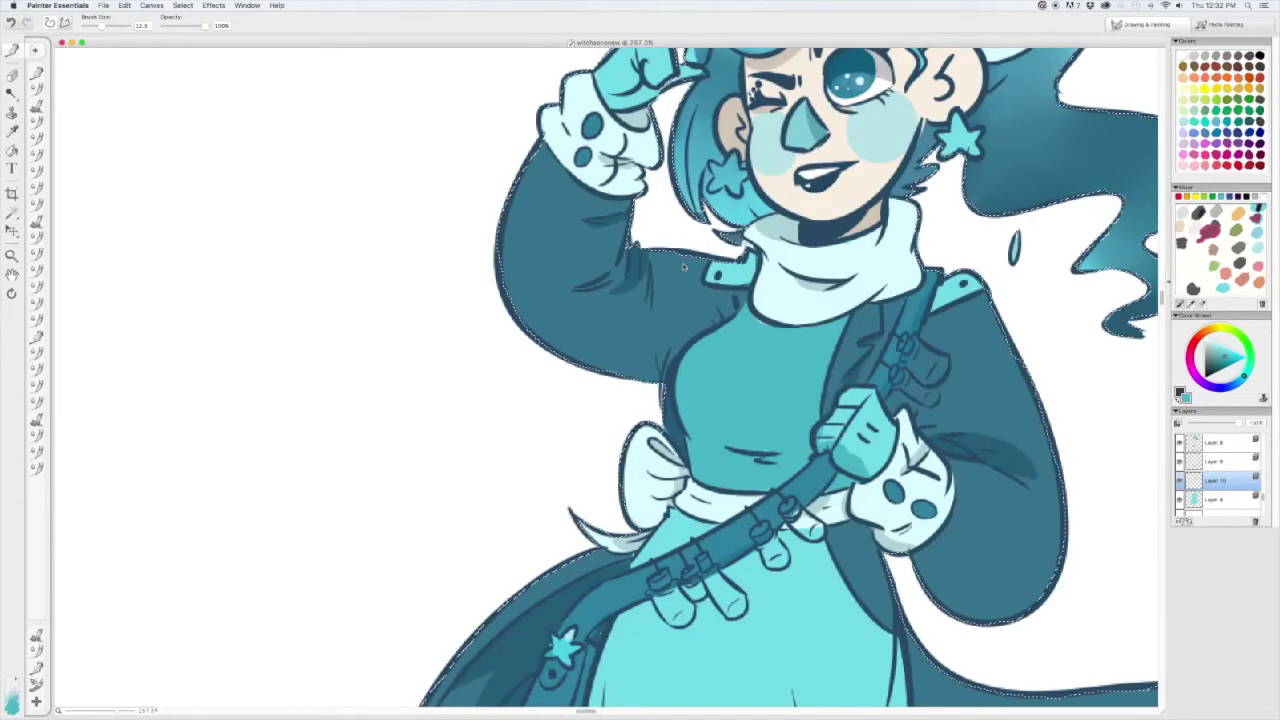
pyautogui.scroll(-5, 760, 447)
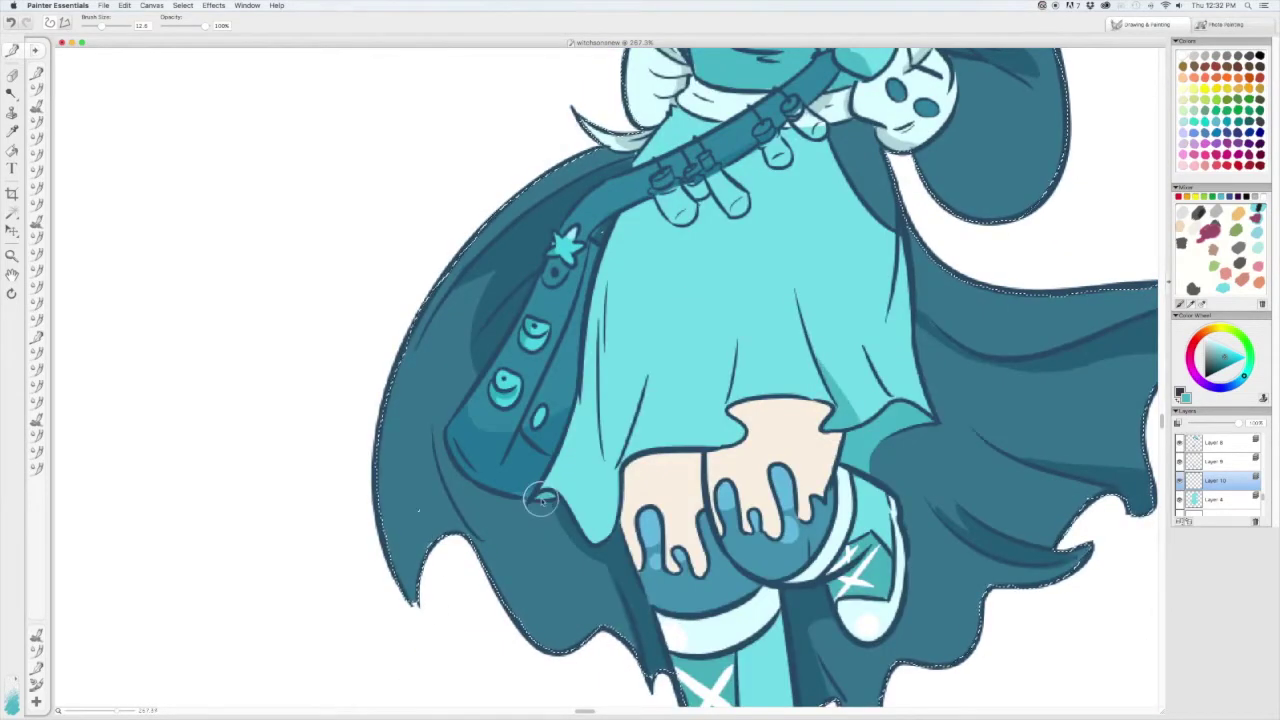
# - Paint three round, very pale cyan buttons down the front of the bodice and remove the selection
pyautogui.scroll(5, 760, 447)
pyautogui.scroll(-1, 760, 430)
pyautogui.scroll(2, 760, 428)
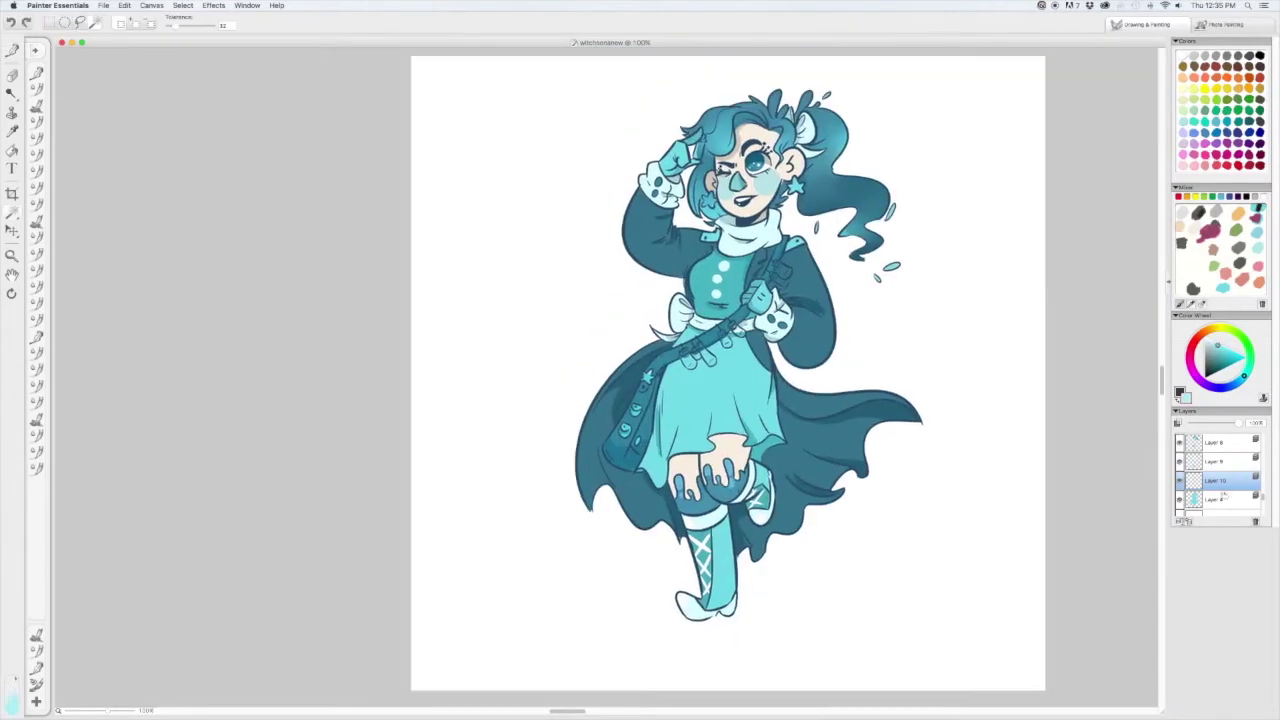
# - Adjust brightness and contrast on the base colour layer, Layer 4, and on Layer 8
pyautogui.click(1215, 499)
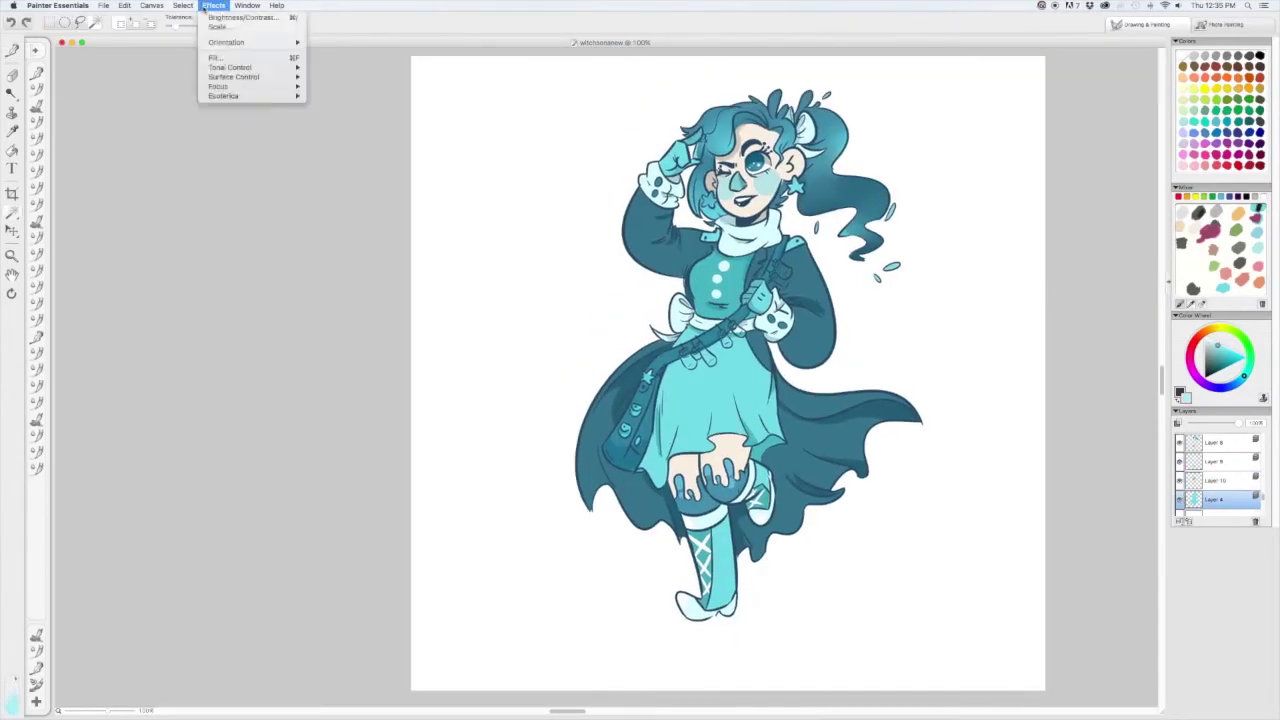
pyautogui.click(213, 5)
pyautogui.moveTo(657, 354); pyautogui.dragTo(651, 364)
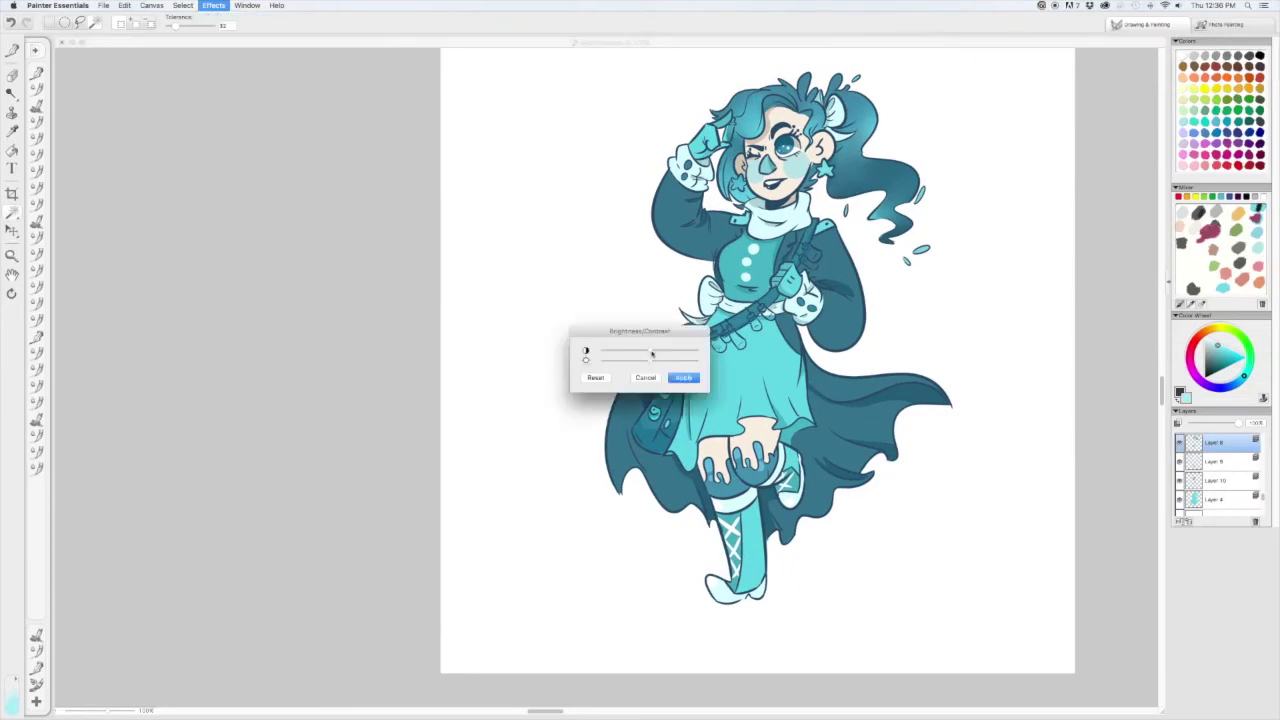
pyautogui.press('Return')
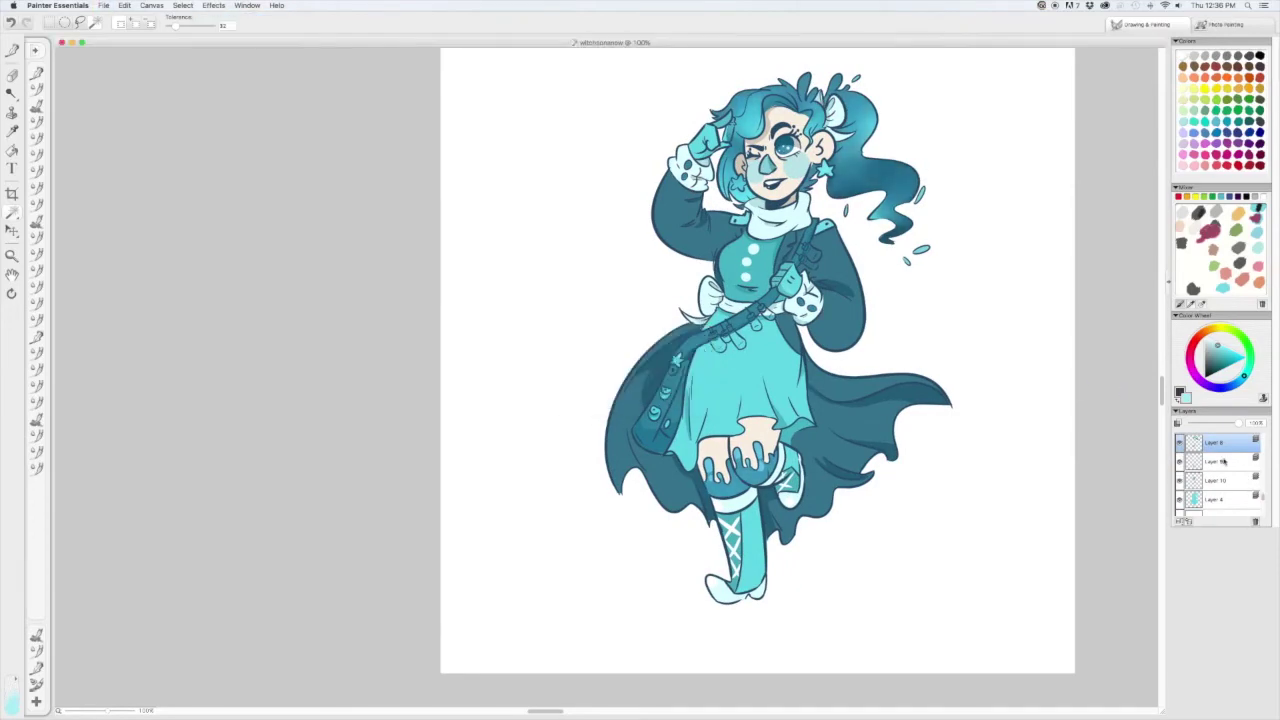
# - Try colouring two belt vials orange and lime green directly on Layer 4
pyautogui.click(1216, 500)
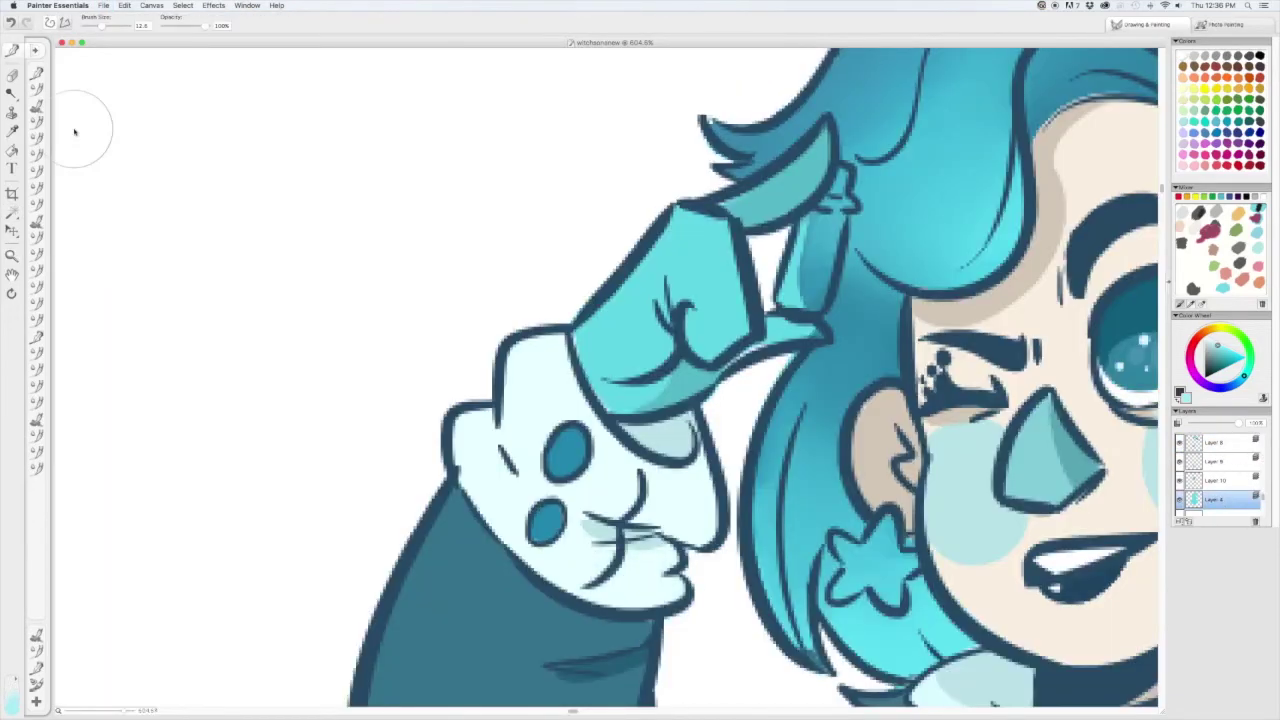
pyautogui.scroll(-10, 607, 380)
pyautogui.click(1222, 355)
pyautogui.click(835, 455)
pyautogui.hotkey('ctrl', 'z')
pyautogui.click(835, 455)
pyautogui.scroll(-2, 1045, 230)
pyautogui.scroll(2, 1045, 230)
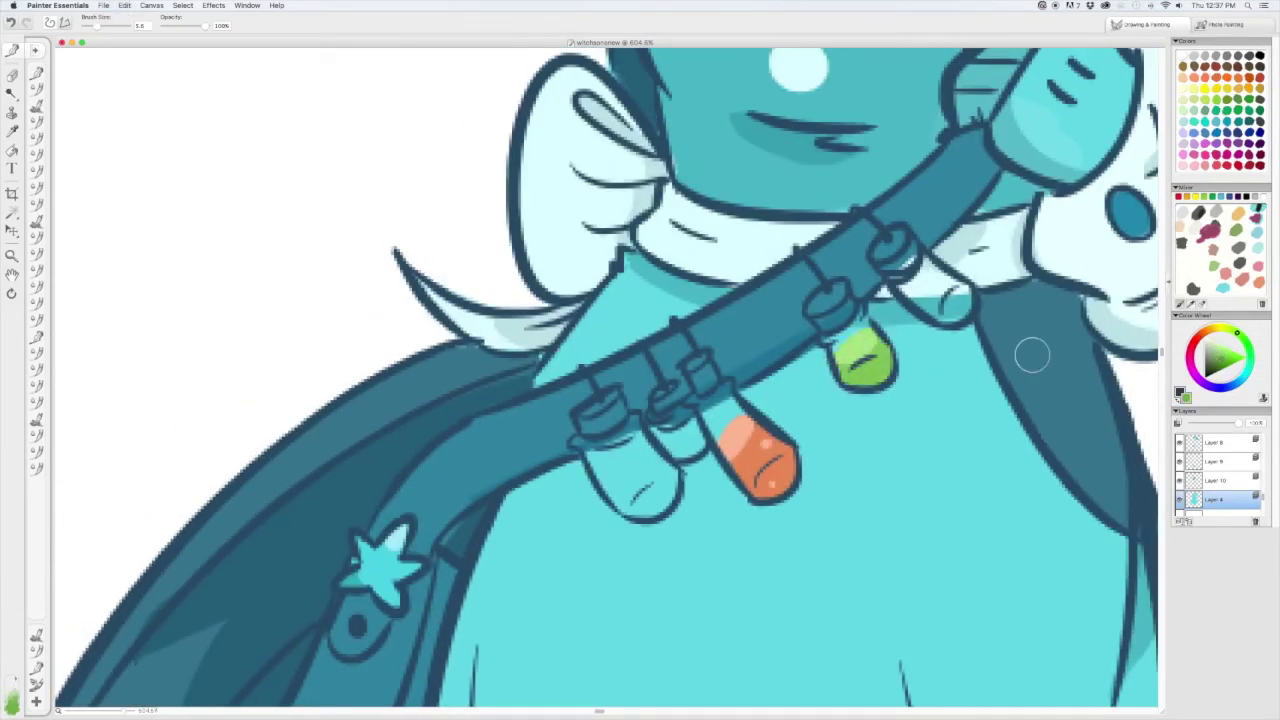
# - Undo the orange and green vial colouring on Layer 4
pyautogui.hotkey('ctrl', 'z')
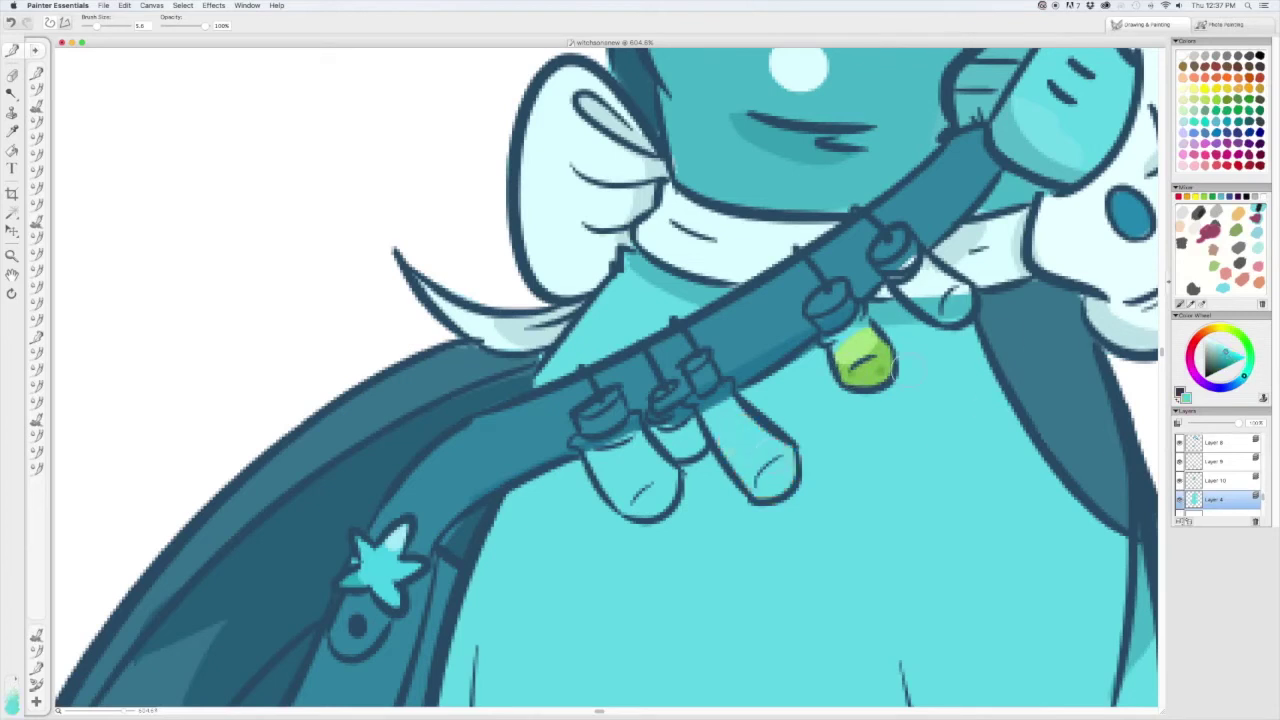
pyautogui.click(1226, 355)
pyautogui.click(862, 362)
pyautogui.hotkey('ctrl', 'z')
# - Paint one belt vial lime green and another orange with lighter highlights on Layer 11
pyautogui.click(1226, 355)
pyautogui.click(862, 362)
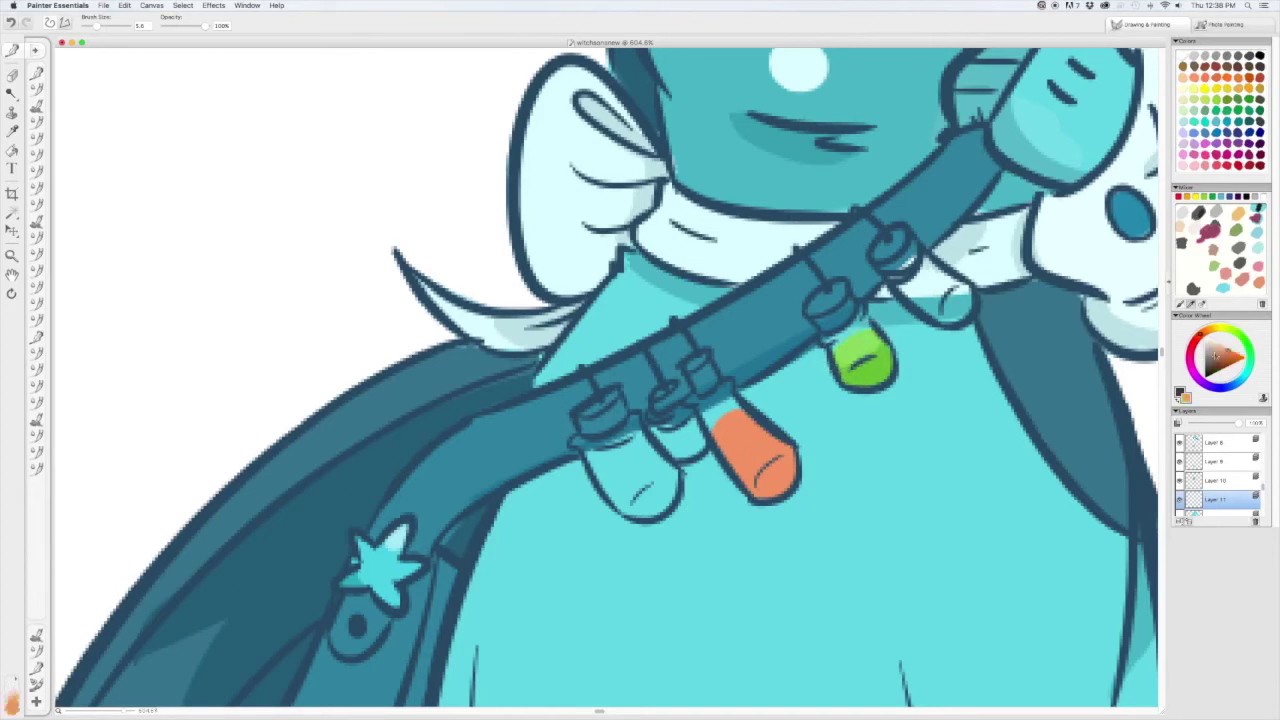
pyautogui.moveTo(1218, 367); pyautogui.dragTo(1236, 383)
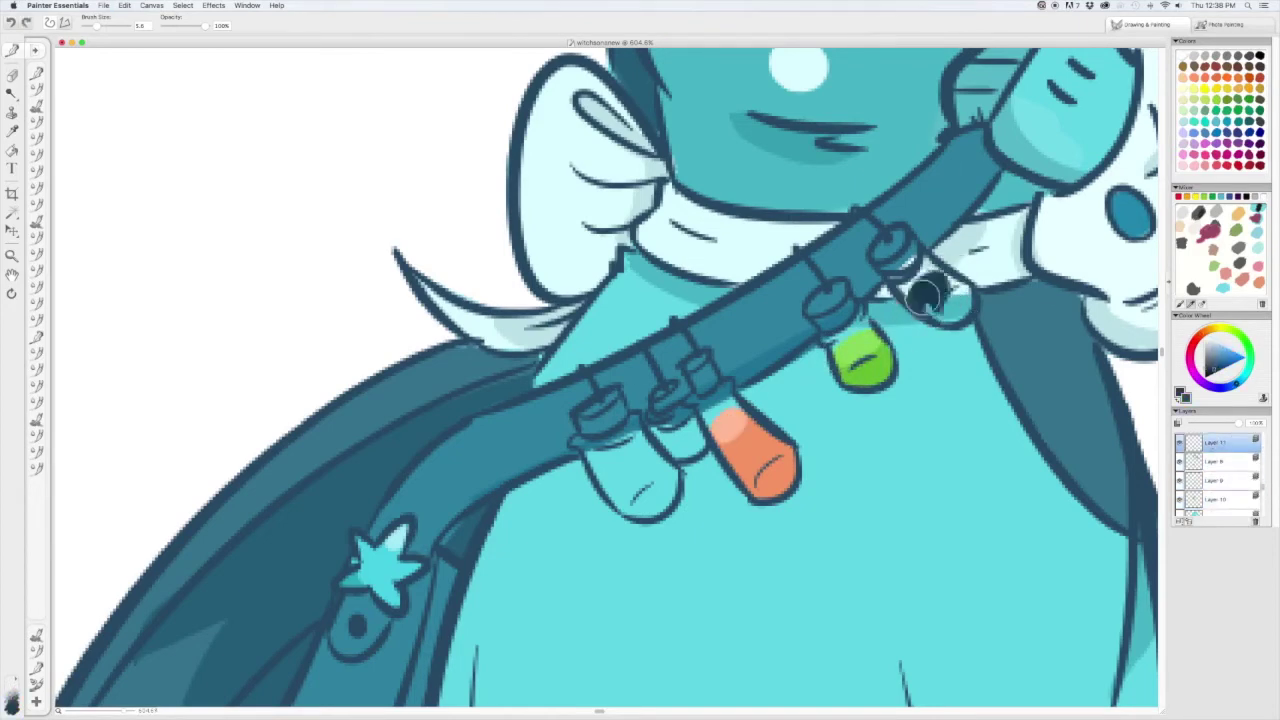
# - Paint the liquid in the belt vial nearest the gloved hand dark slate blue
pyautogui.click(940, 296)
pyautogui.scroll(-3, 940, 296)
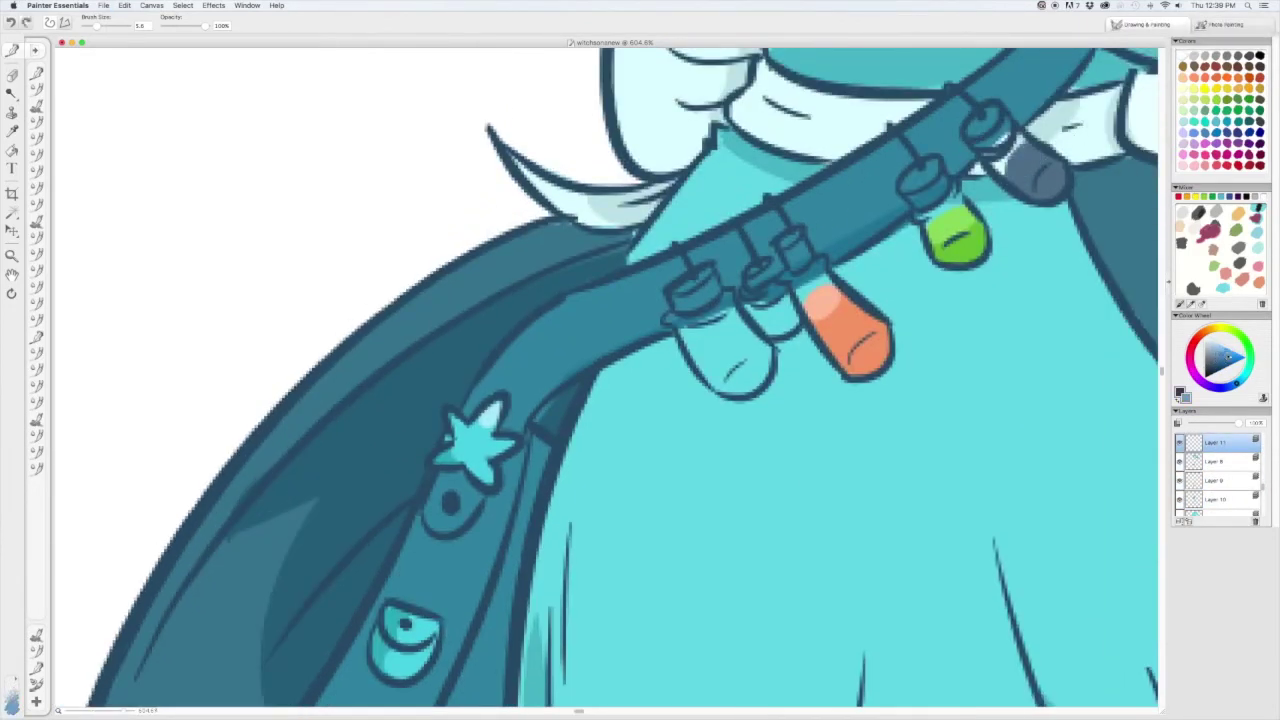
pyautogui.scroll(-5, 606, 378)
pyautogui.scroll(5, 606, 378)
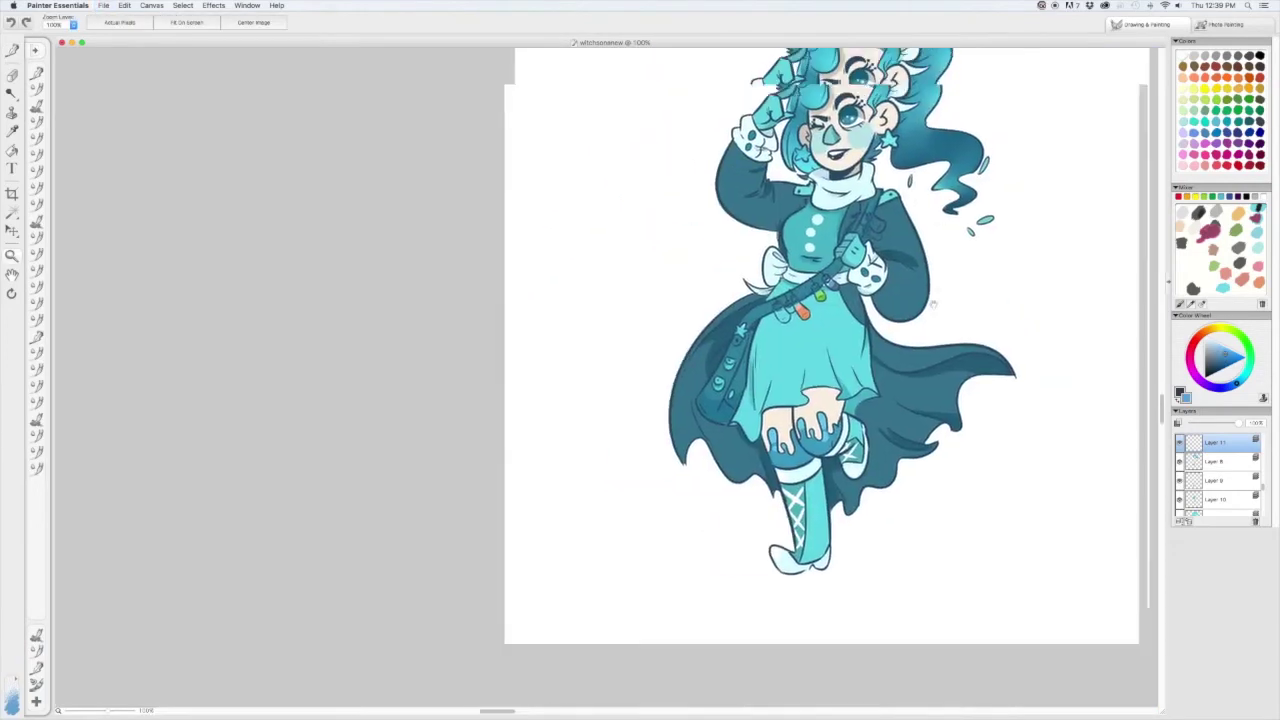
# - Paint the belt vial nearest the hanging pouch blue with a lighter upper band and the small vial beside it bright cyan
pyautogui.hscroll(-5, 968, 320)
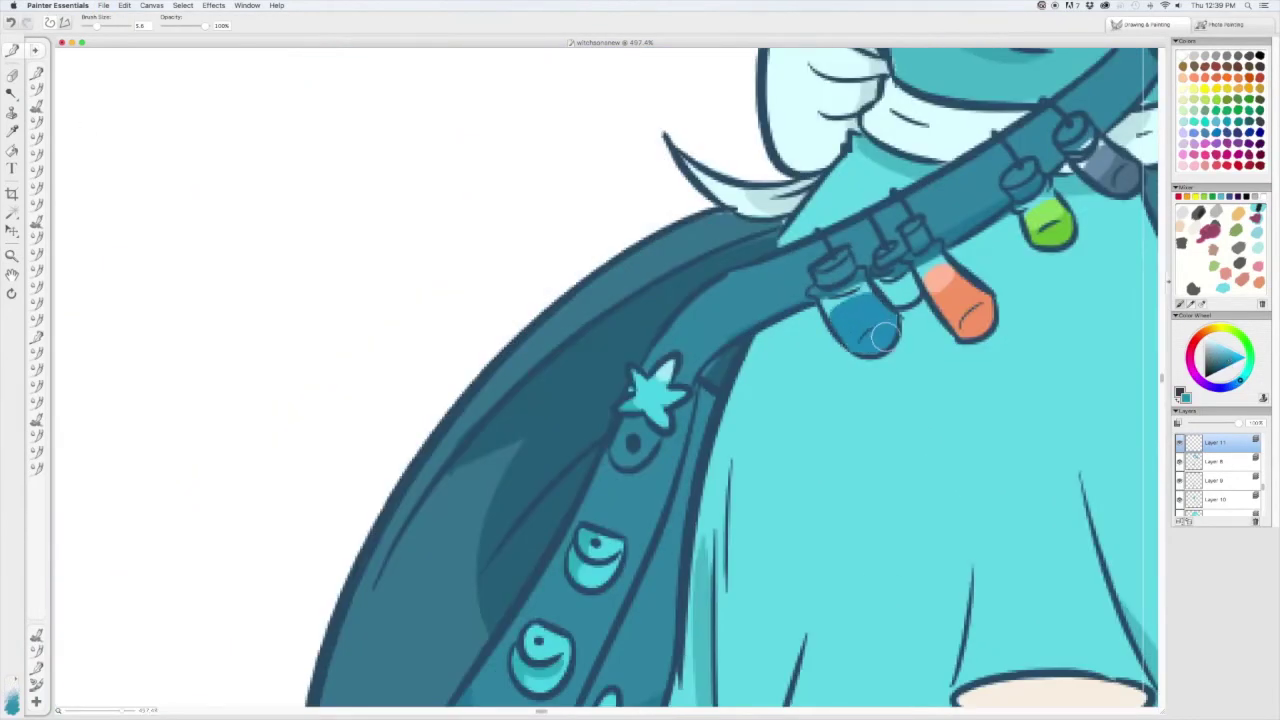
pyautogui.scroll(-4, 900, 312)
pyautogui.scroll(4, 900, 312)
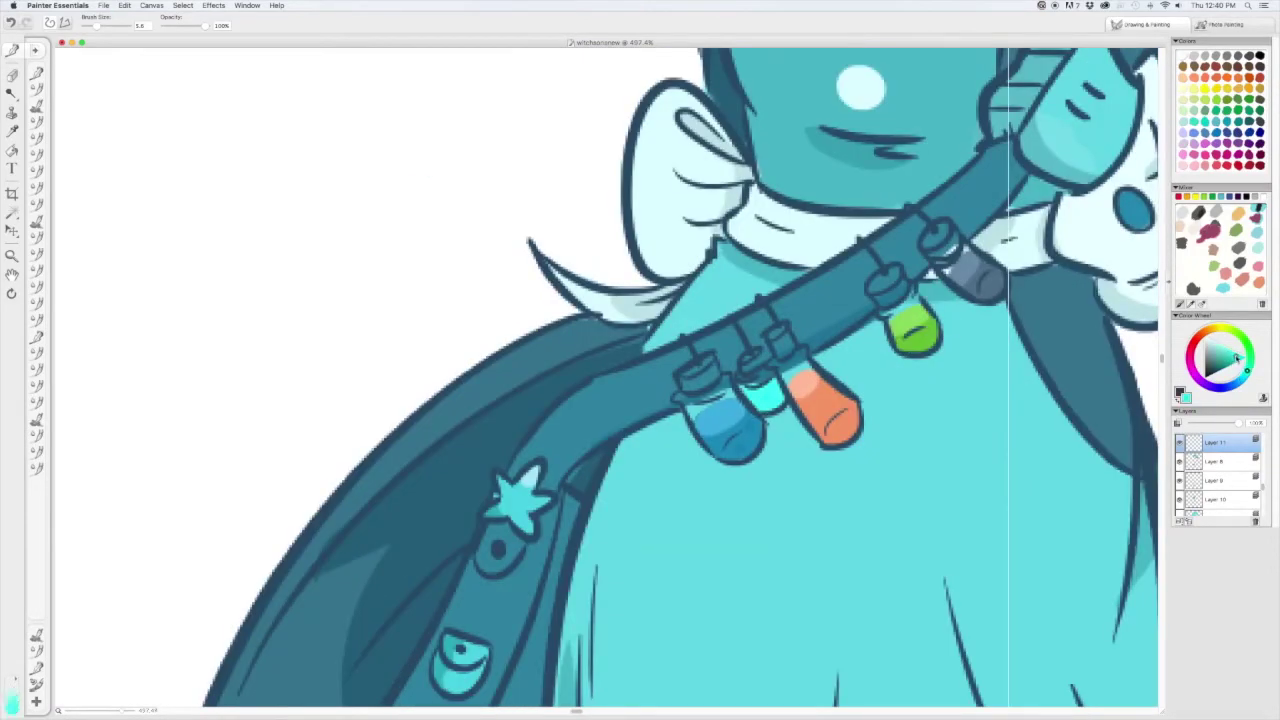
# - Paint the liquid in the two strap vials above the gloved hand light turquoise with paler upper areas on Layer 11
pyautogui.scroll(-5, 748, 385)
pyautogui.scroll(4, 803, 302)
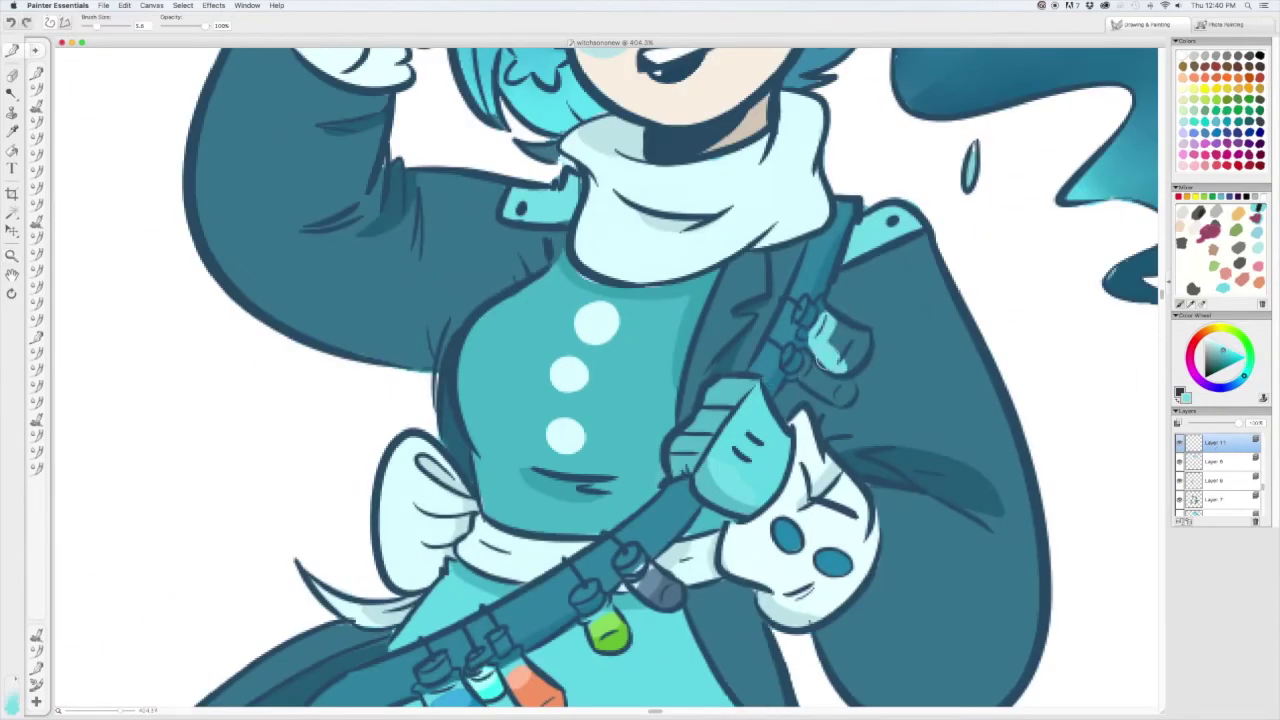
pyautogui.scroll(-3, 822, 316)
pyautogui.hscroll(-2, 856, 262)
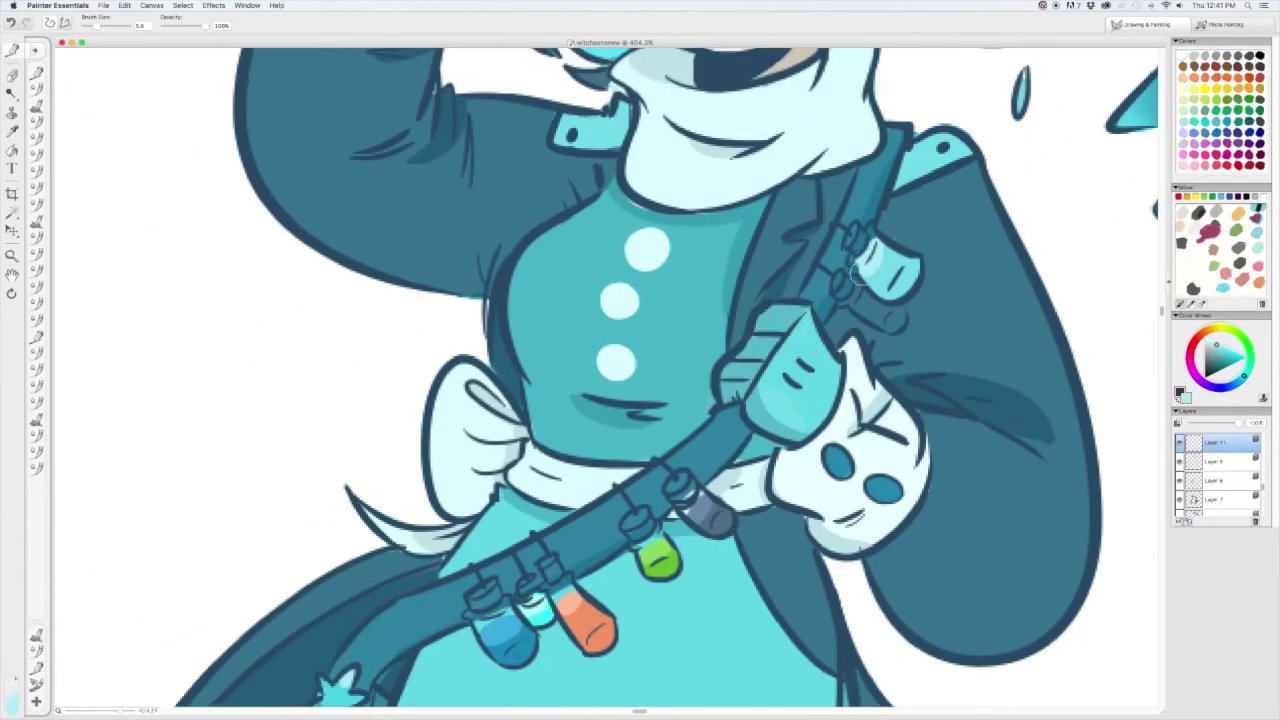
pyautogui.scroll(5, 878, 232)
pyautogui.hscroll(-4, 878, 232)
pyautogui.scroll(-3, 857, 428)
pyautogui.hscroll(4, 857, 428)
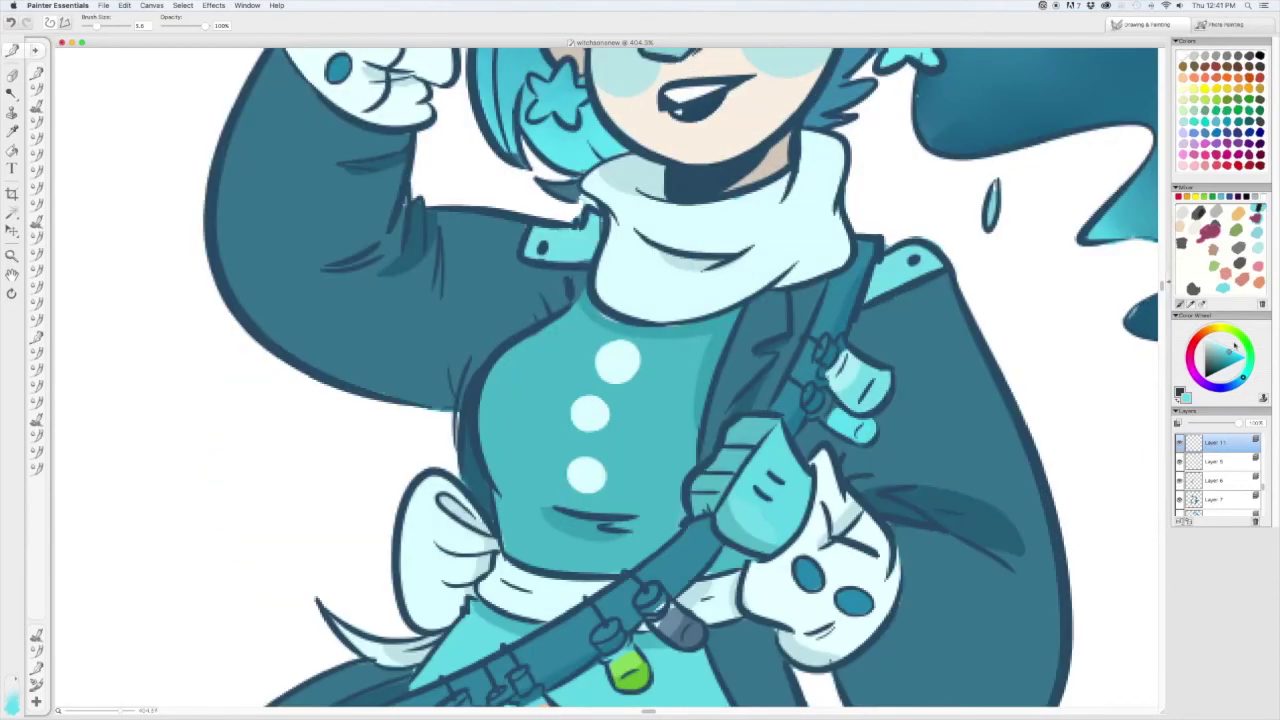
pyautogui.scroll(-5, 606, 378)
pyautogui.scroll(4, 606, 378)
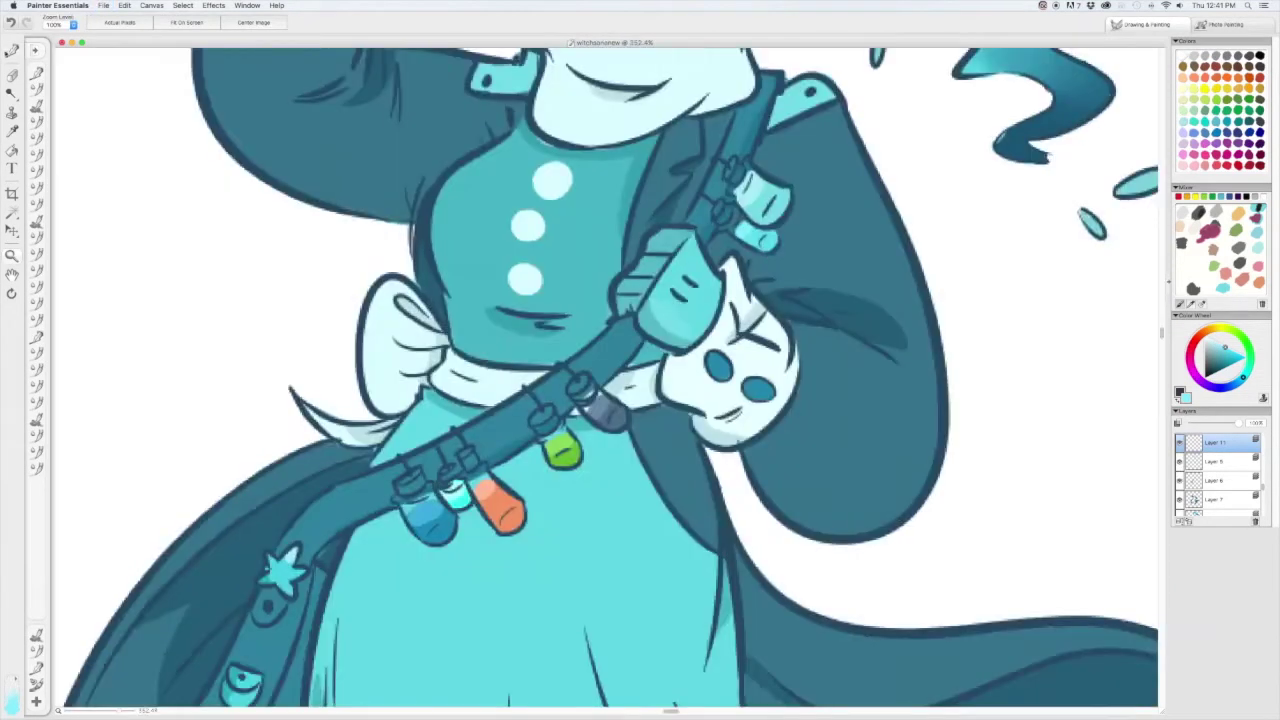
# - Repaint the larger chest-strap vial dark teal with a muted grey-blue upper band
pyautogui.scroll(3, 606, 378)
pyautogui.moveTo(779, 524); pyautogui.dragTo(836, 542)
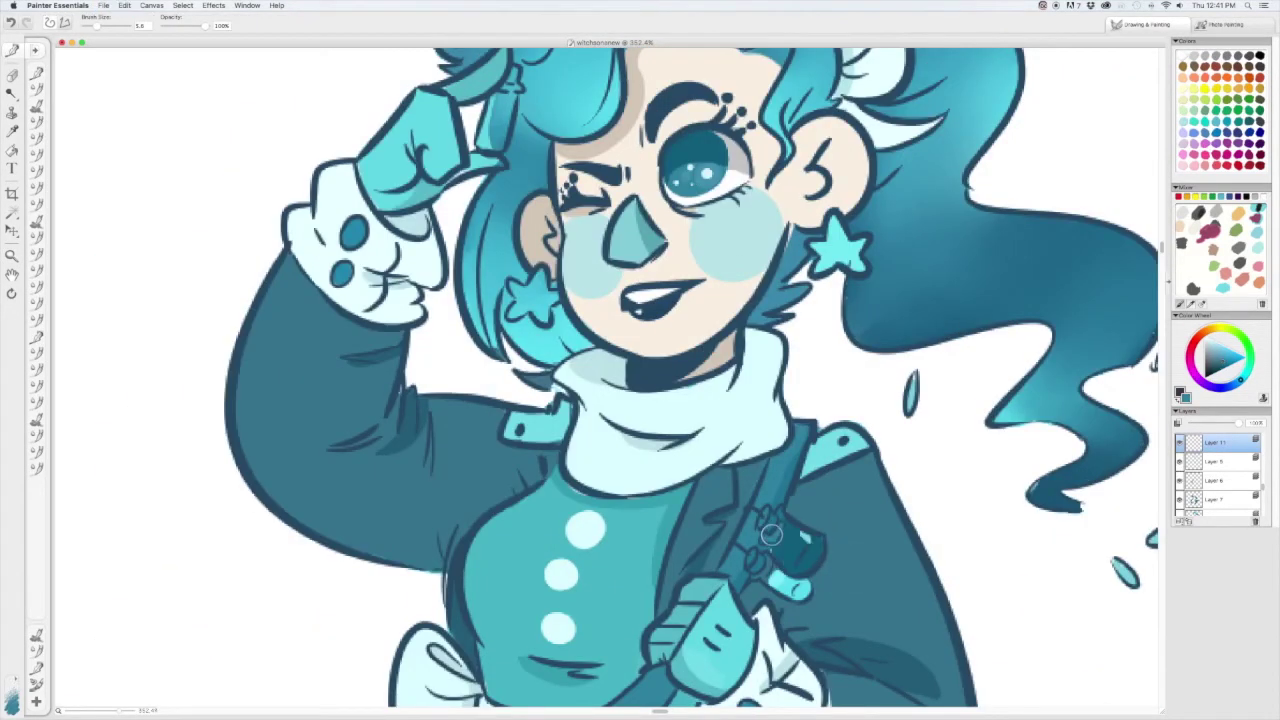
pyautogui.hscroll(5, 776, 533)
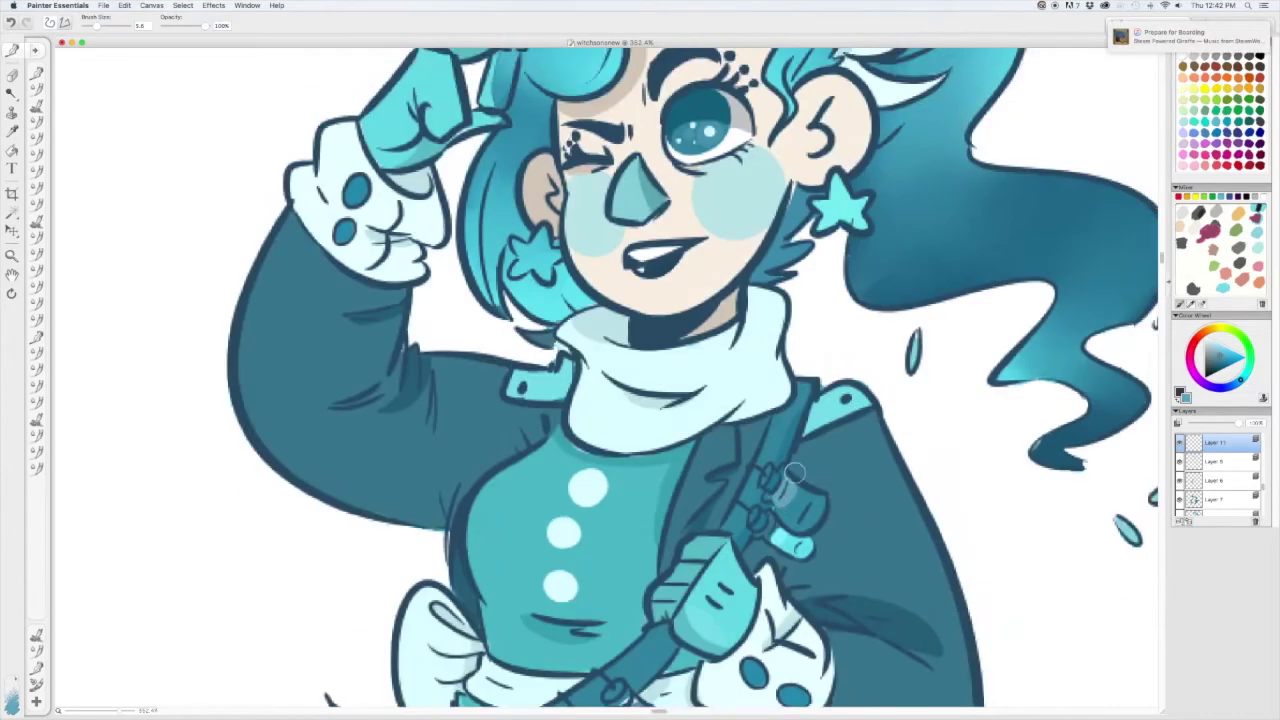
pyautogui.hscroll(-7, 776, 533)
# - Paint the liquid in the vial held by the raised hand bright cyan with a paler upper part
pyautogui.scroll(2, 931, 538)
pyautogui.scroll(-4, 931, 538)
pyautogui.scroll(4, 931, 538)
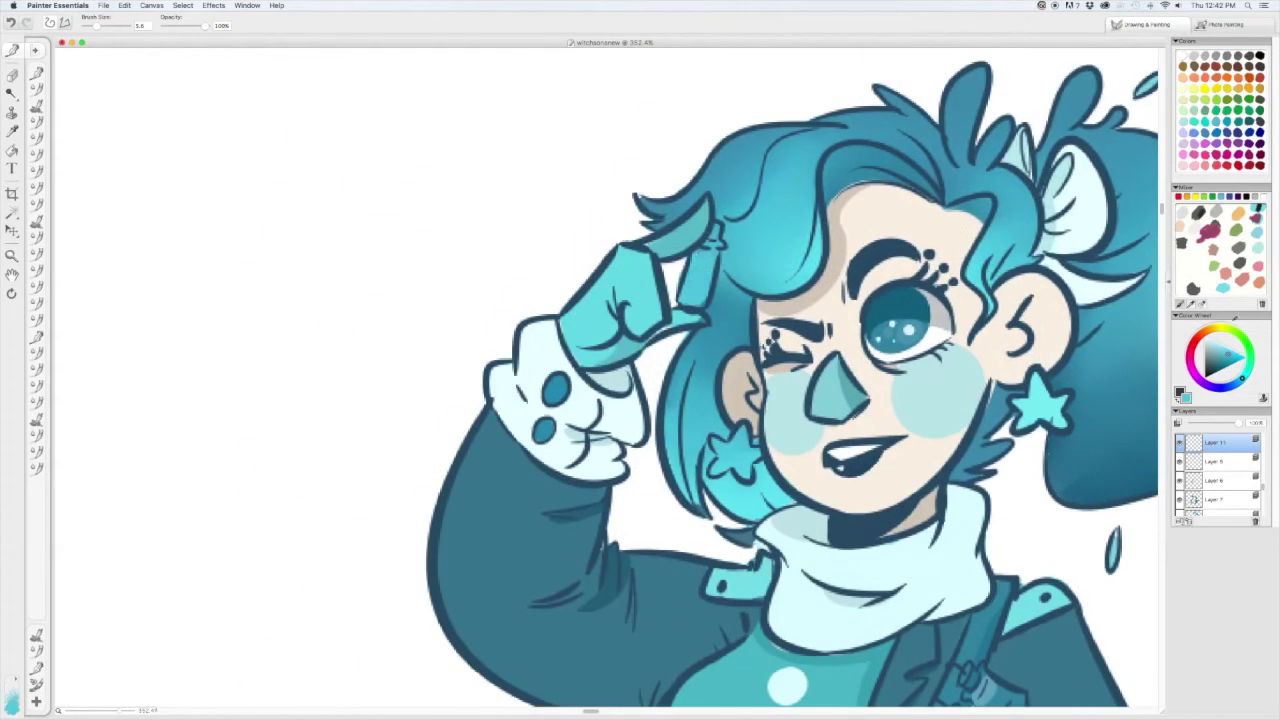
pyautogui.scroll(-5, 800, 400)
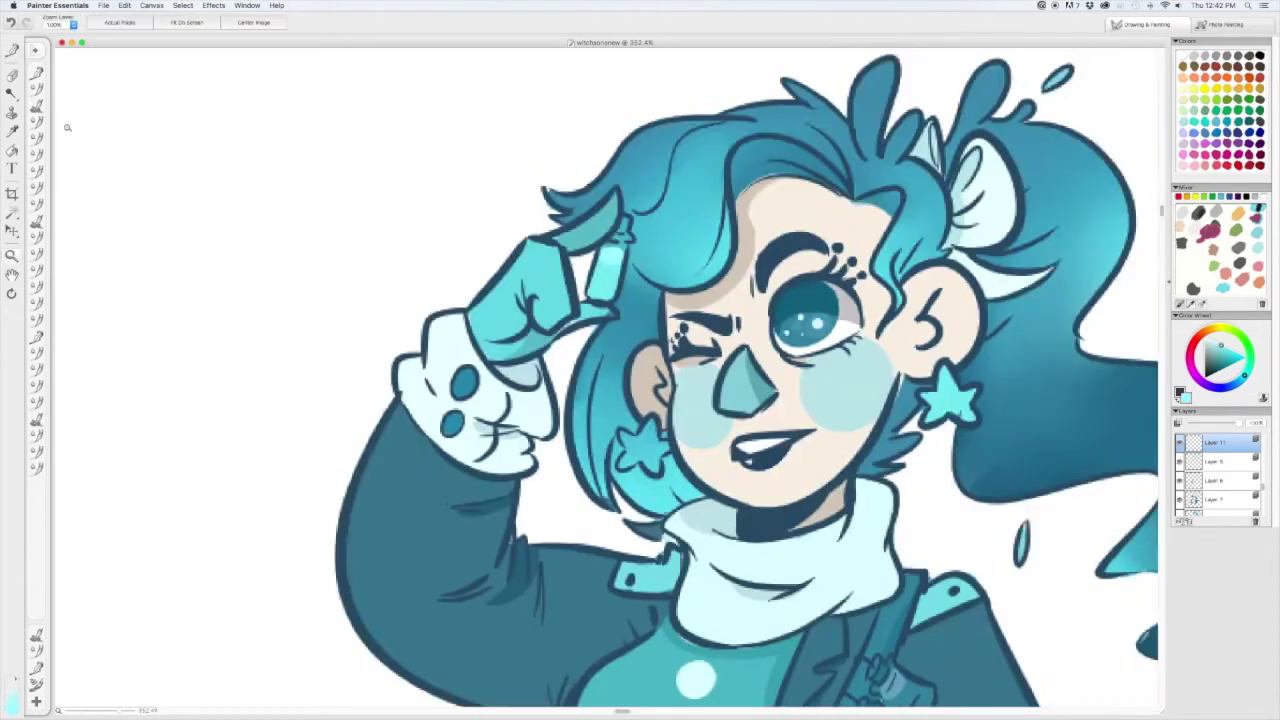
# - Cover the strap and belt vials with solid white on a new Layer 12
pyautogui.scroll(3, 800, 400)
pyautogui.hscroll(-5, 800, 400)
pyautogui.scroll(2, 867, 370)
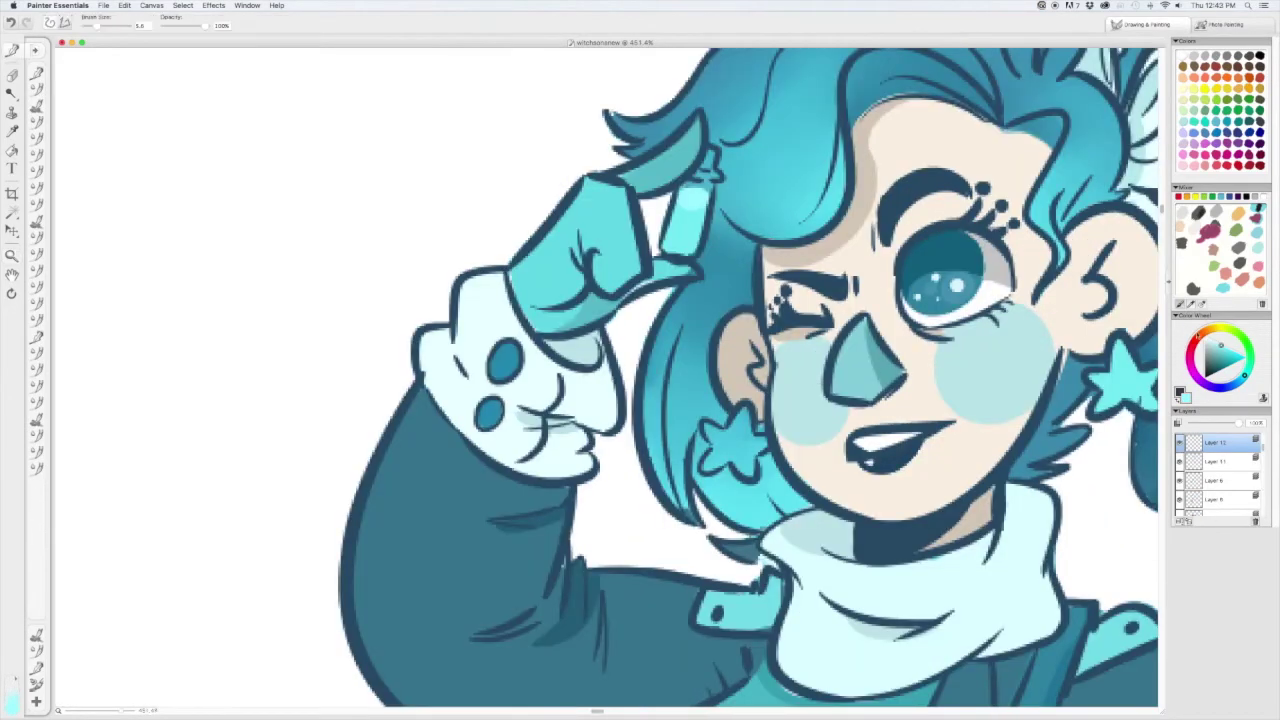
pyautogui.scroll(-5, 676, 120)
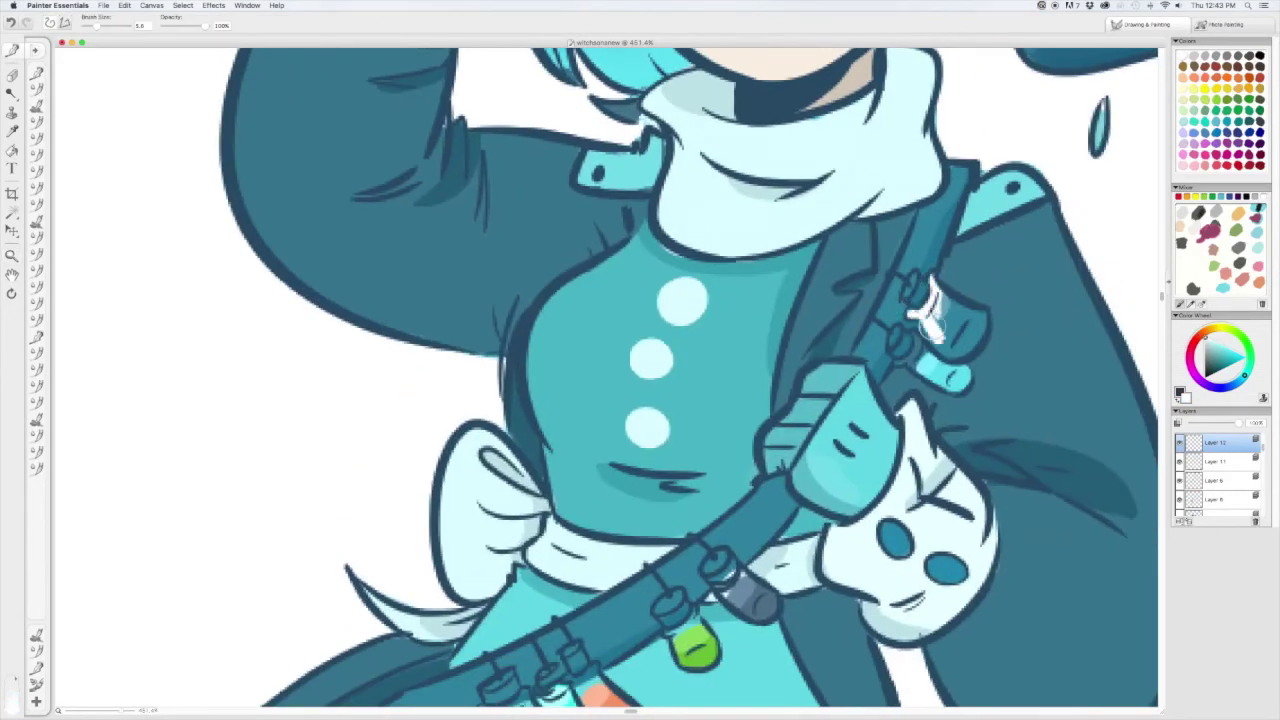
pyautogui.scroll(-4, 854, 425)
pyautogui.hscroll(-2, 854, 425)
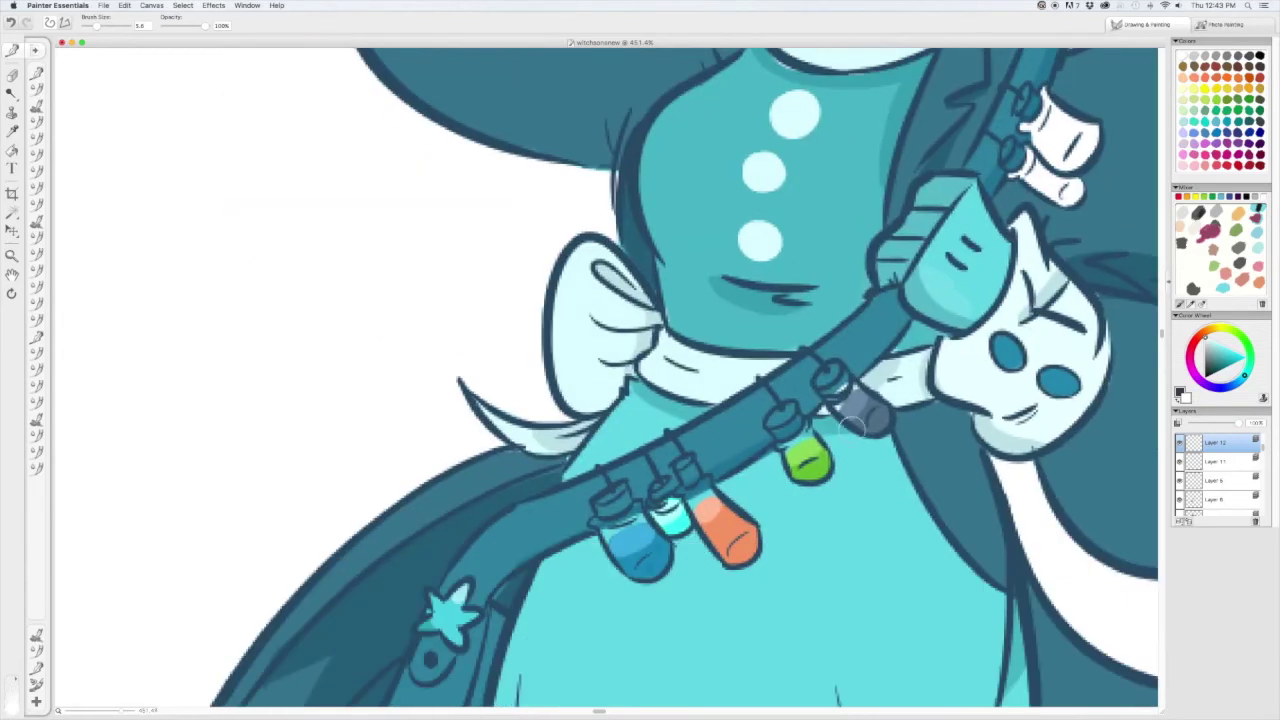
pyautogui.scroll(-3, 805, 455)
pyautogui.hscroll(-3, 805, 455)
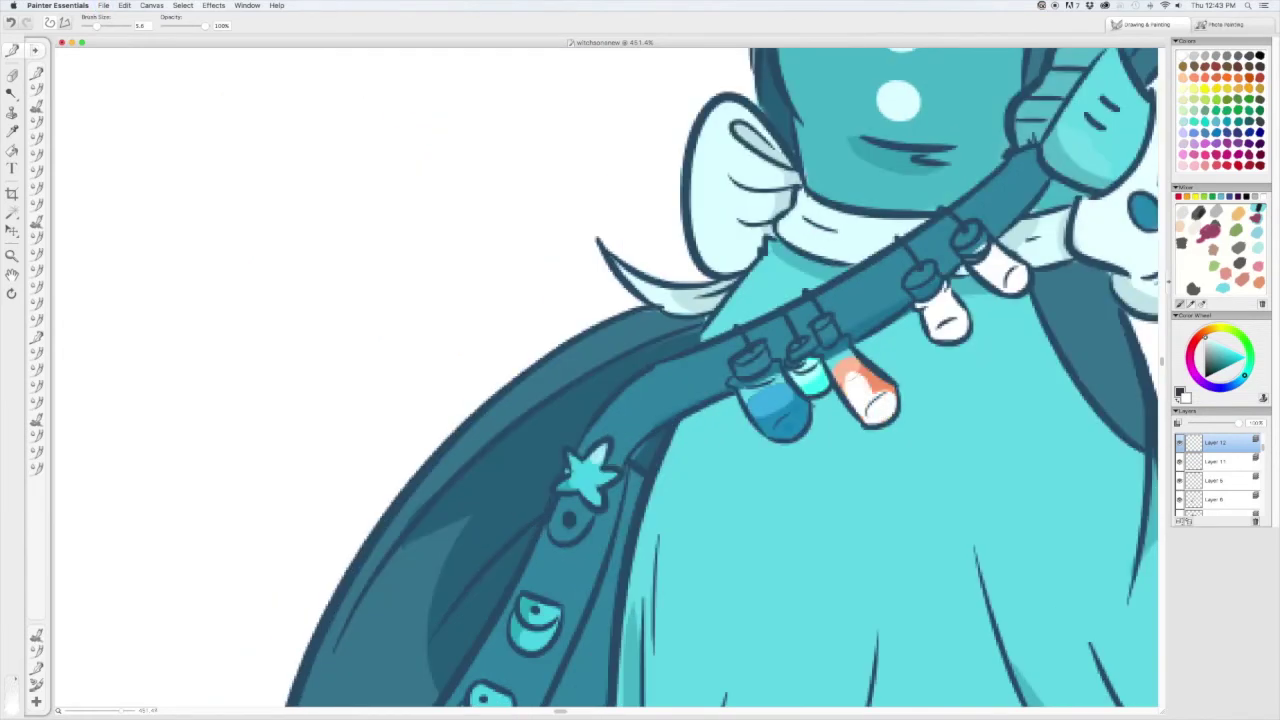
pyautogui.moveTo(750, 395); pyautogui.dragTo(790, 415)
# - Lower the opacity of Layer 12 to turn the white over the vials into a translucent glass sheen
pyautogui.press('super+alt+0')
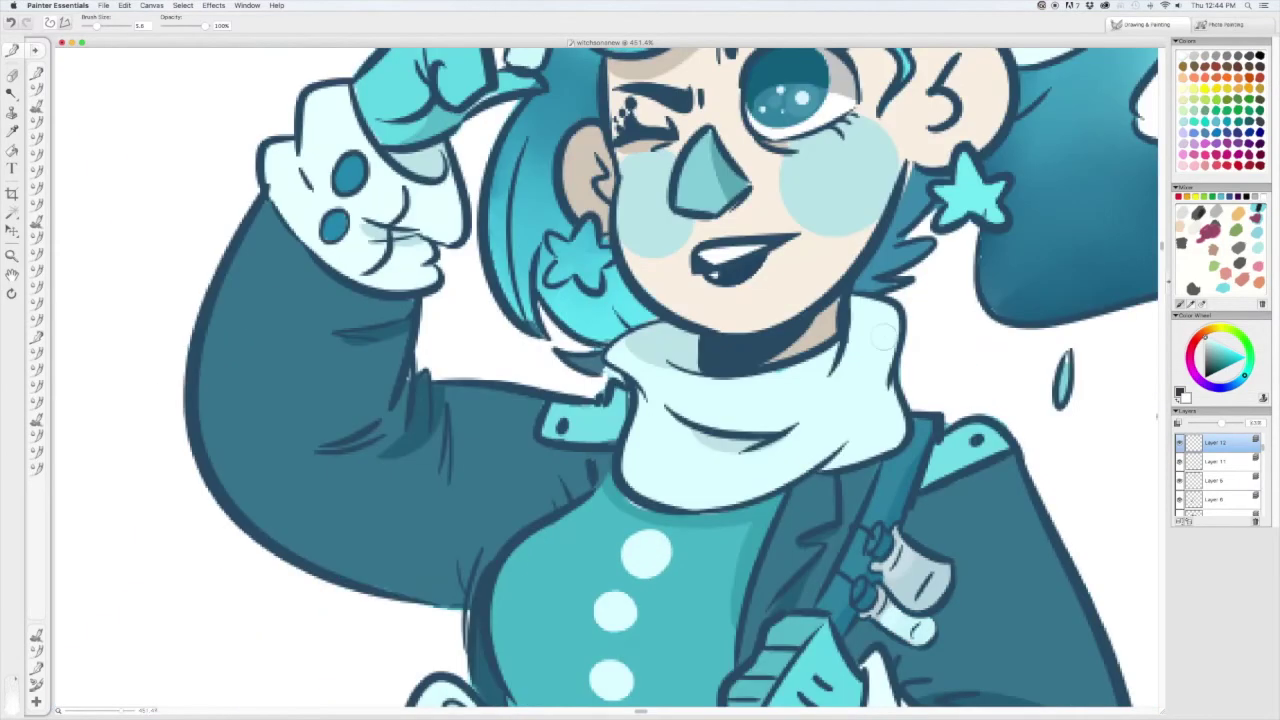
pyautogui.scroll(5, 711, 474)
pyautogui.click(213, 5)
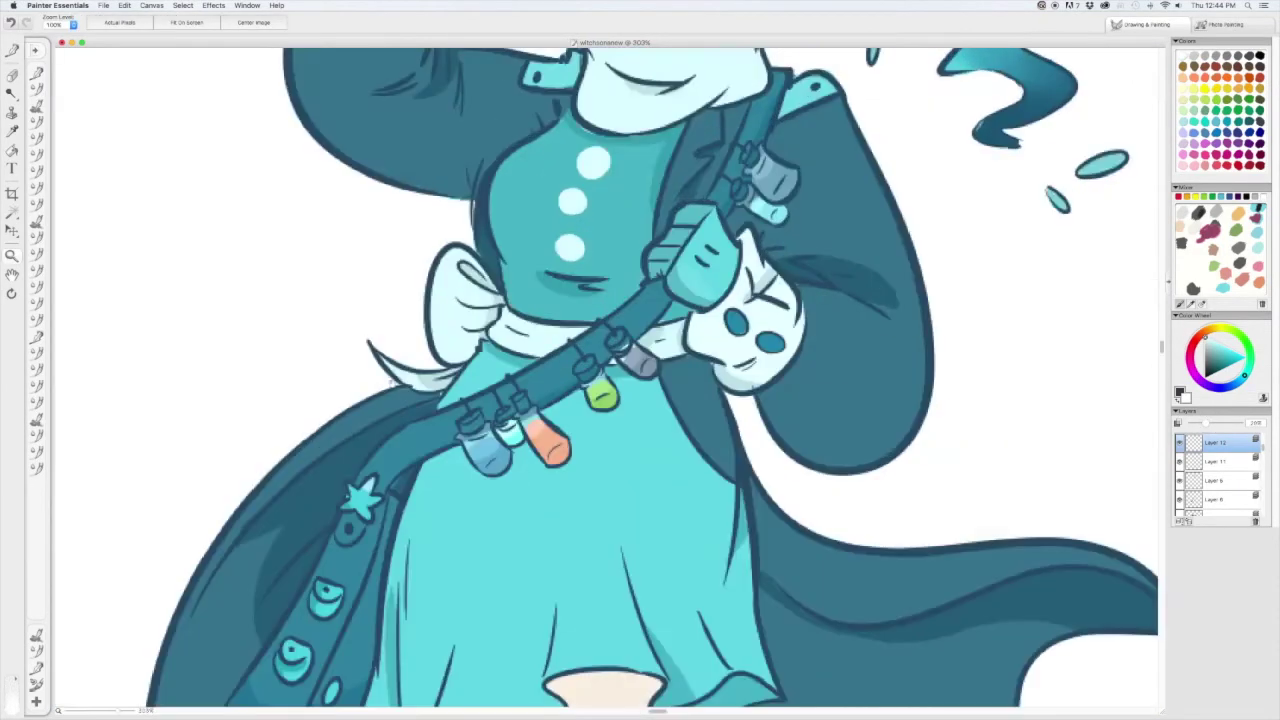
pyautogui.click(240, 40)
pyautogui.click(660, 370)
# - Dab small opaque white highlights on the vials on a new Layer 13
pyautogui.scroll(3, 660, 367)
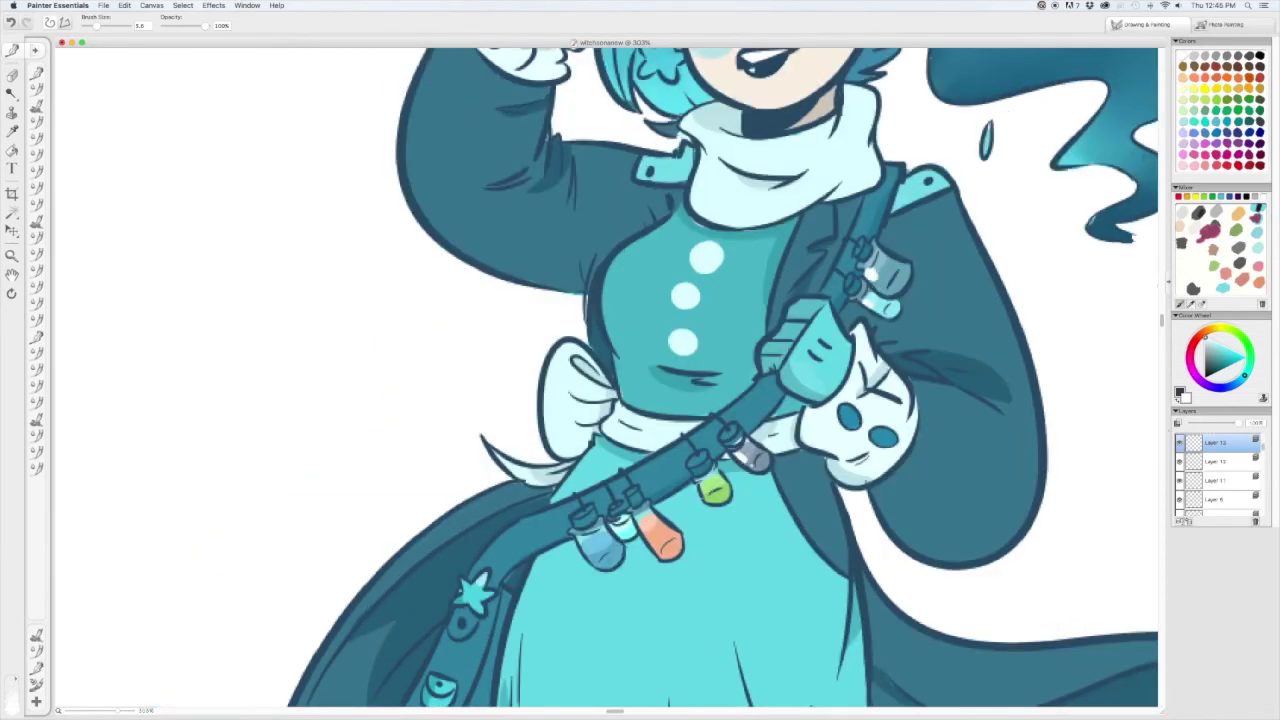
pyautogui.scroll(5, 707, 381)
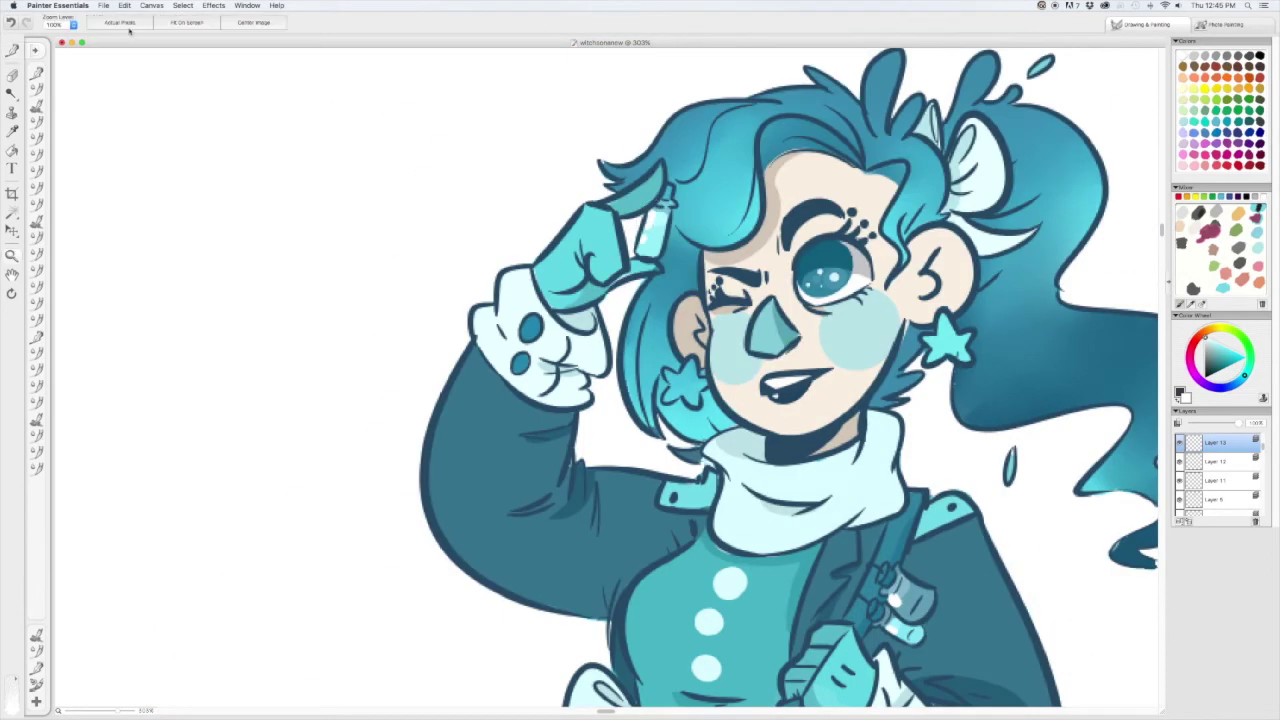
pyautogui.press('super+alt+0')
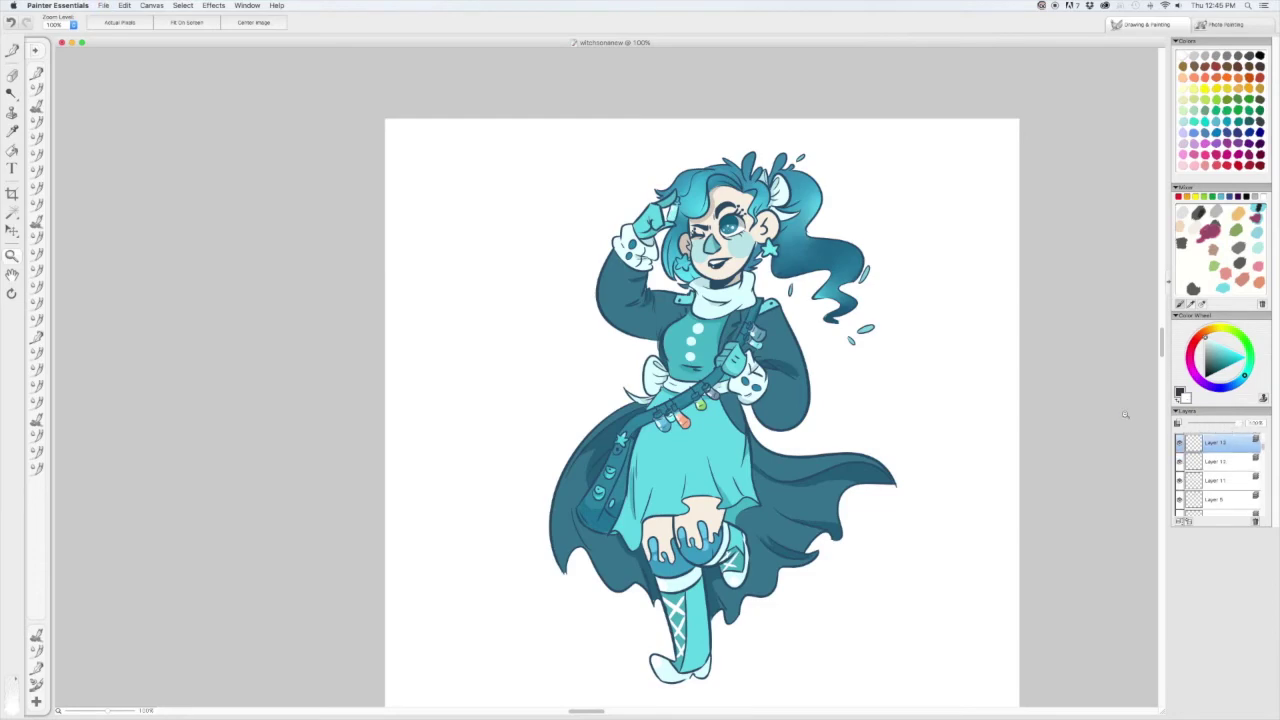
# - Brighten the star earring on the raised-hand side with light aqua beneath the line art
pyautogui.scroll(-2, 855, 329)
pyautogui.scroll(1, 905, 335)
pyautogui.scroll(-3, 1215, 465)
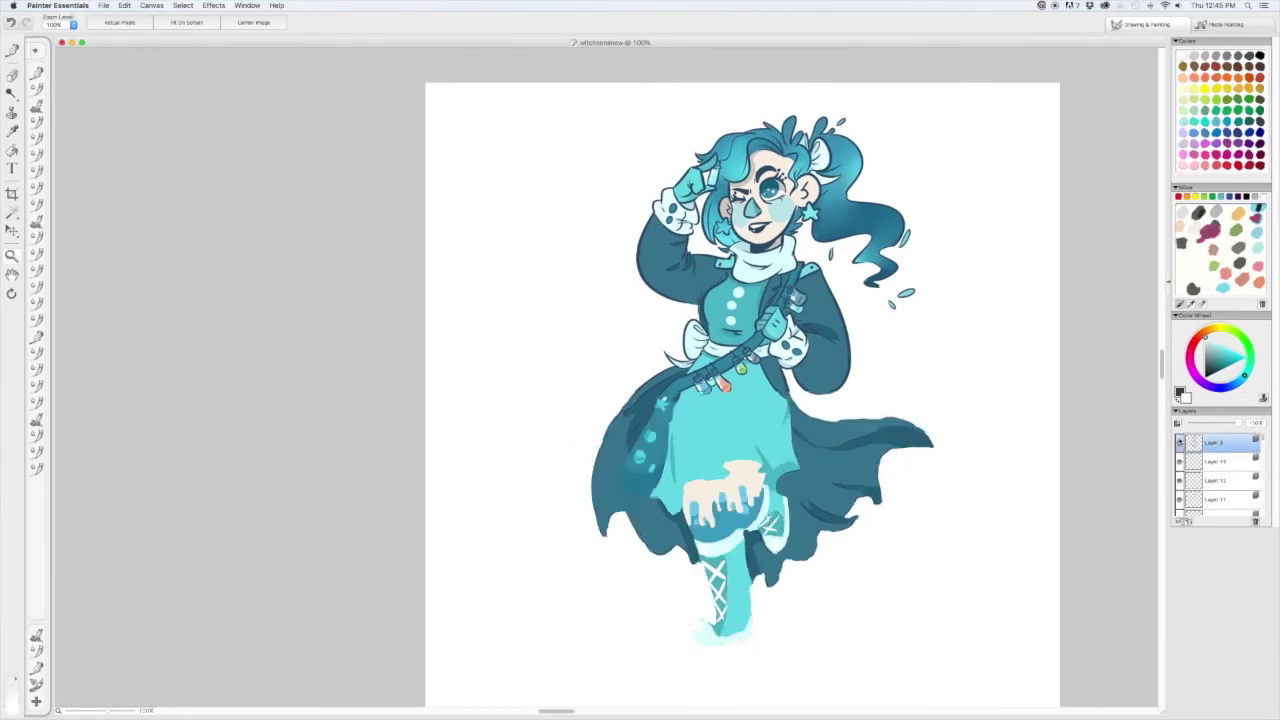
pyautogui.moveTo(575, 140); pyautogui.dragTo(872, 320)
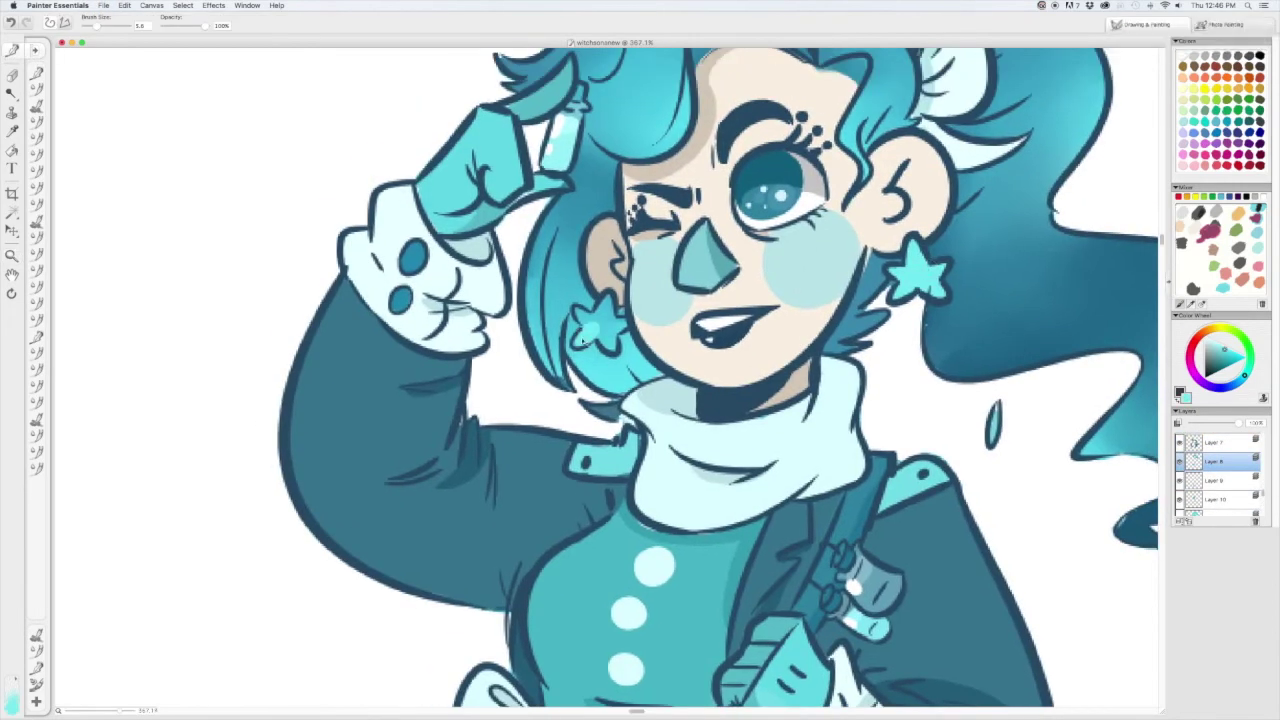
pyautogui.press('super+minus')
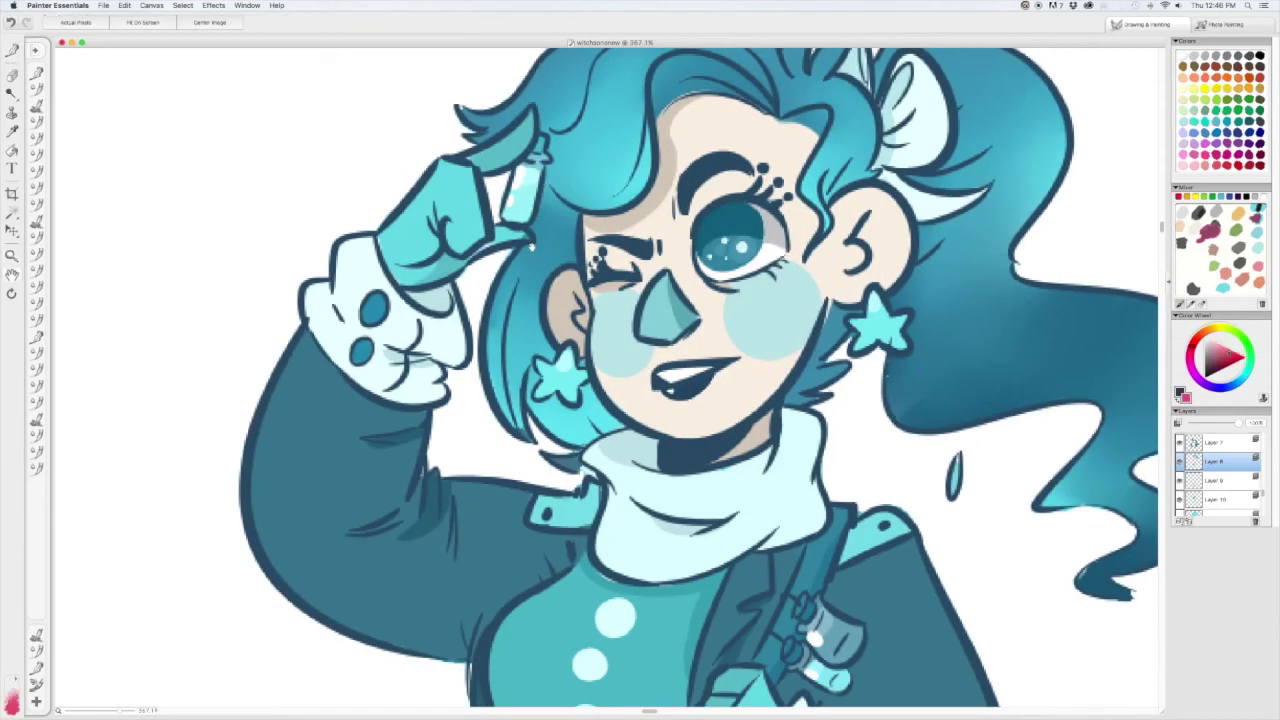
pyautogui.press('super+alt+0')
pyautogui.scroll(-1, 347, 342)
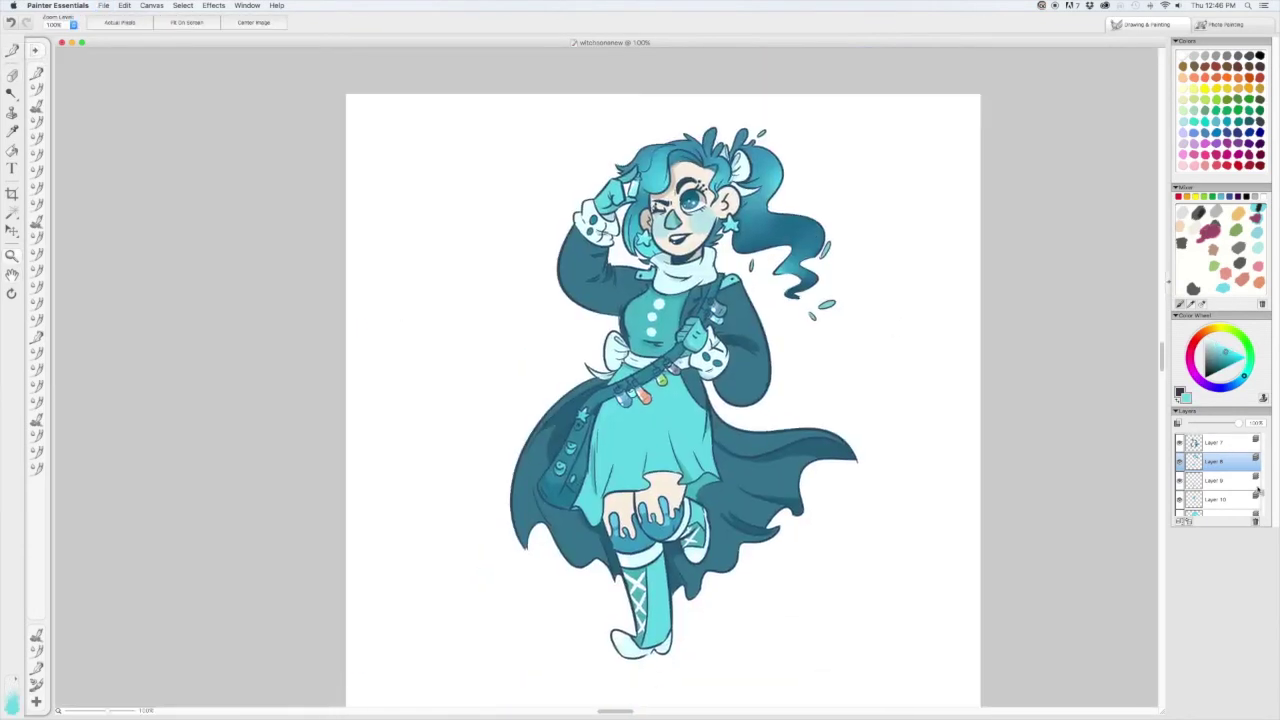
# - Select the character's silhouette and paint wide curved white stripes across the skirt on a new Layer 14
pyautogui.scroll(3, 1262, 466)
pyautogui.click(1215, 442)
pyautogui.click(213, 5)
pyautogui.click(250, 40)
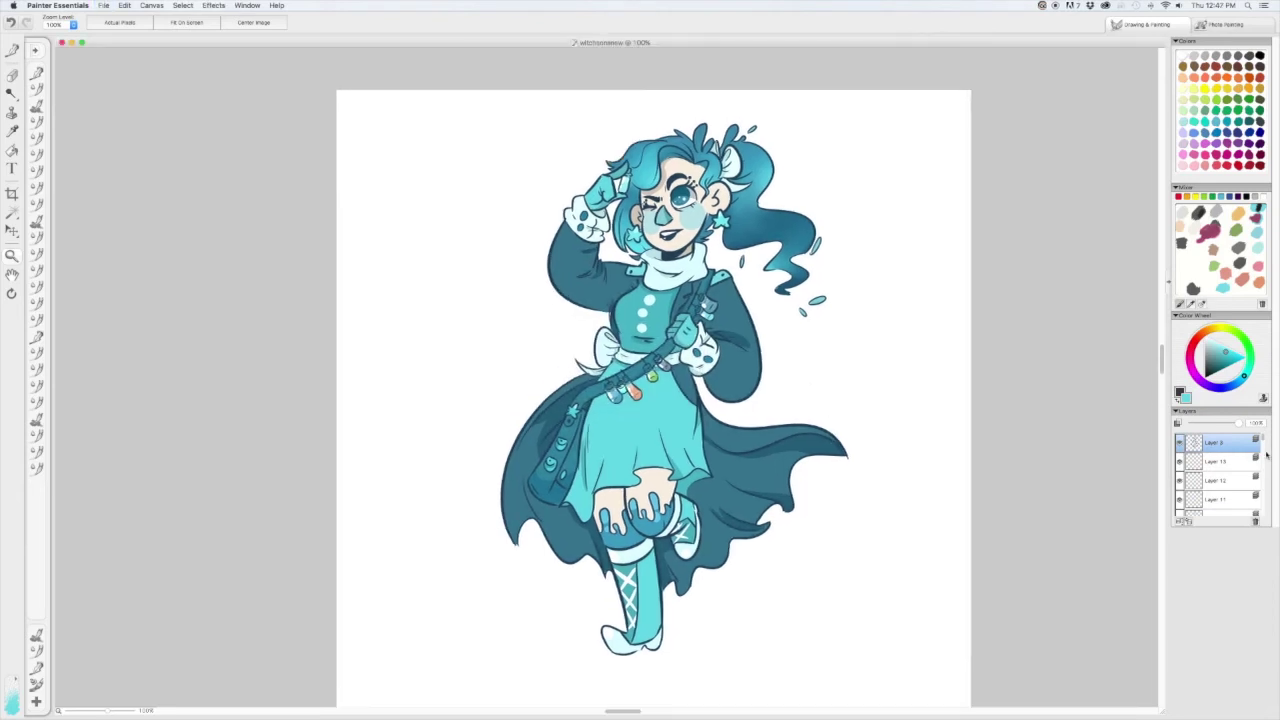
pyautogui.moveTo(588, 418); pyautogui.dragTo(704, 418)
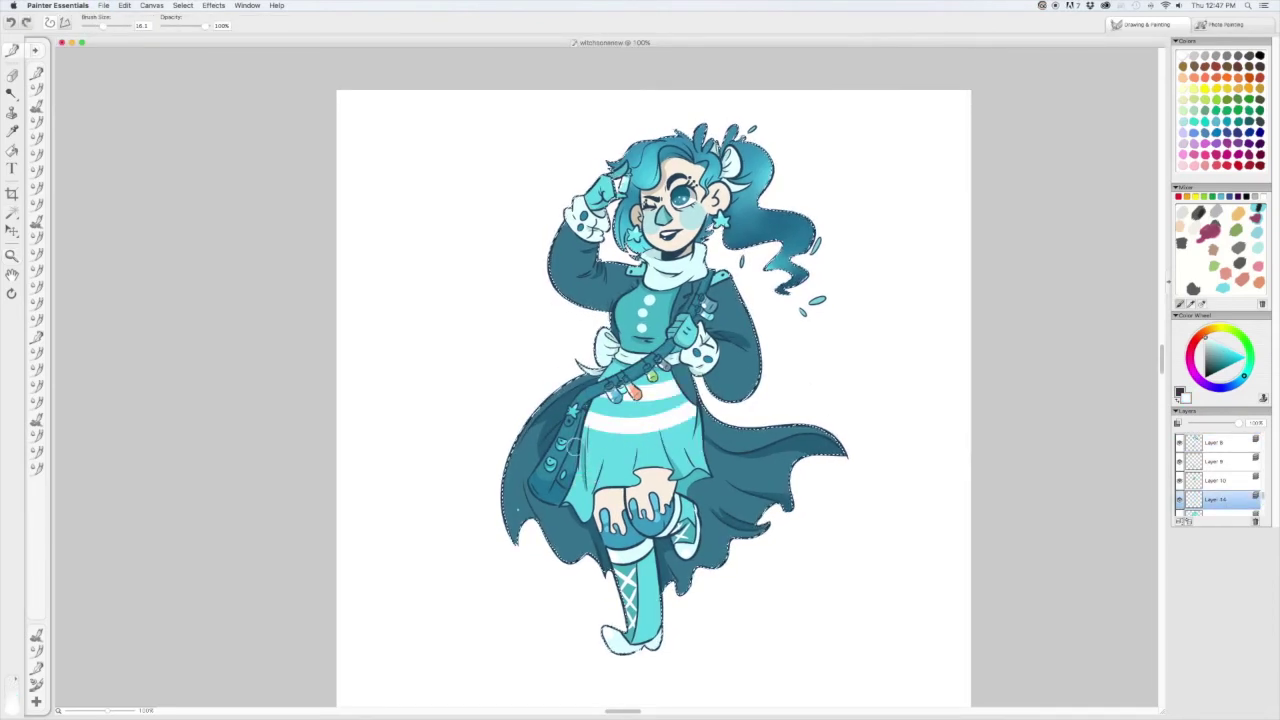
pyautogui.moveTo(588, 447); pyautogui.dragTo(717, 447)
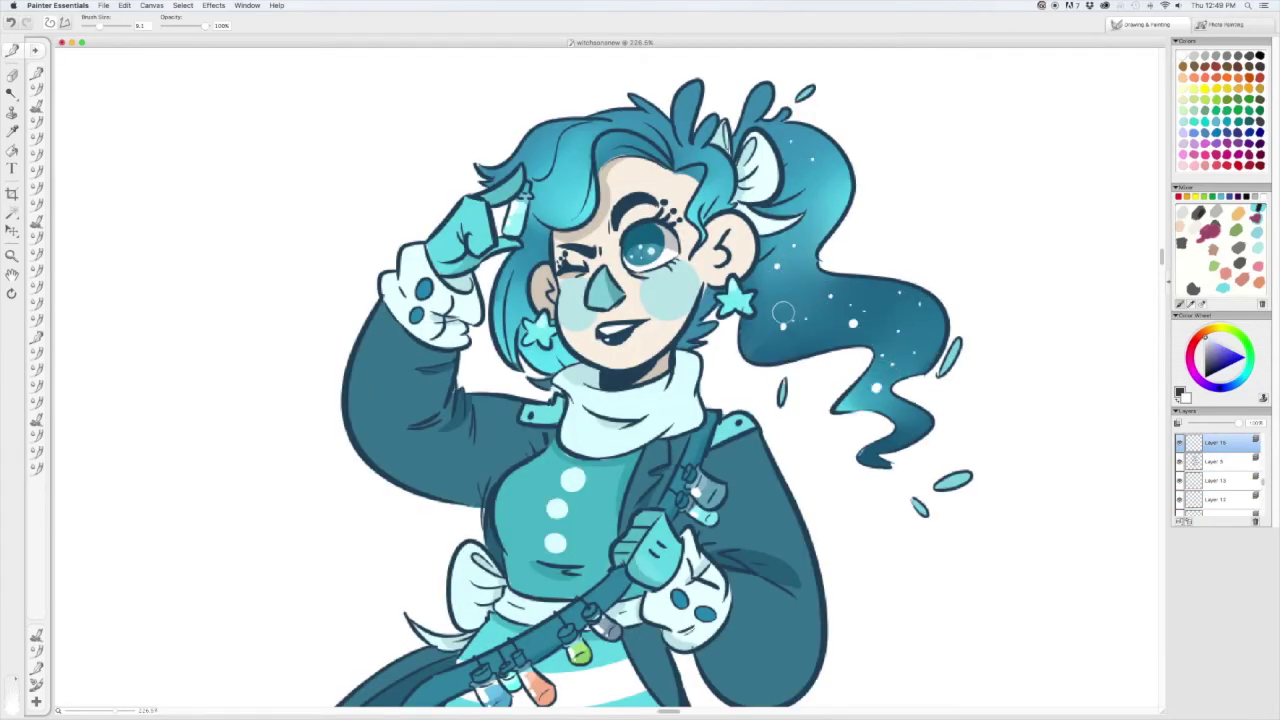
# - Dot white stars of varying sizes over the ponytail, fringe and side hair on a new layer above the line art
pyautogui.scroll(3, 798, 316)
pyautogui.scroll(2, 861, 226)
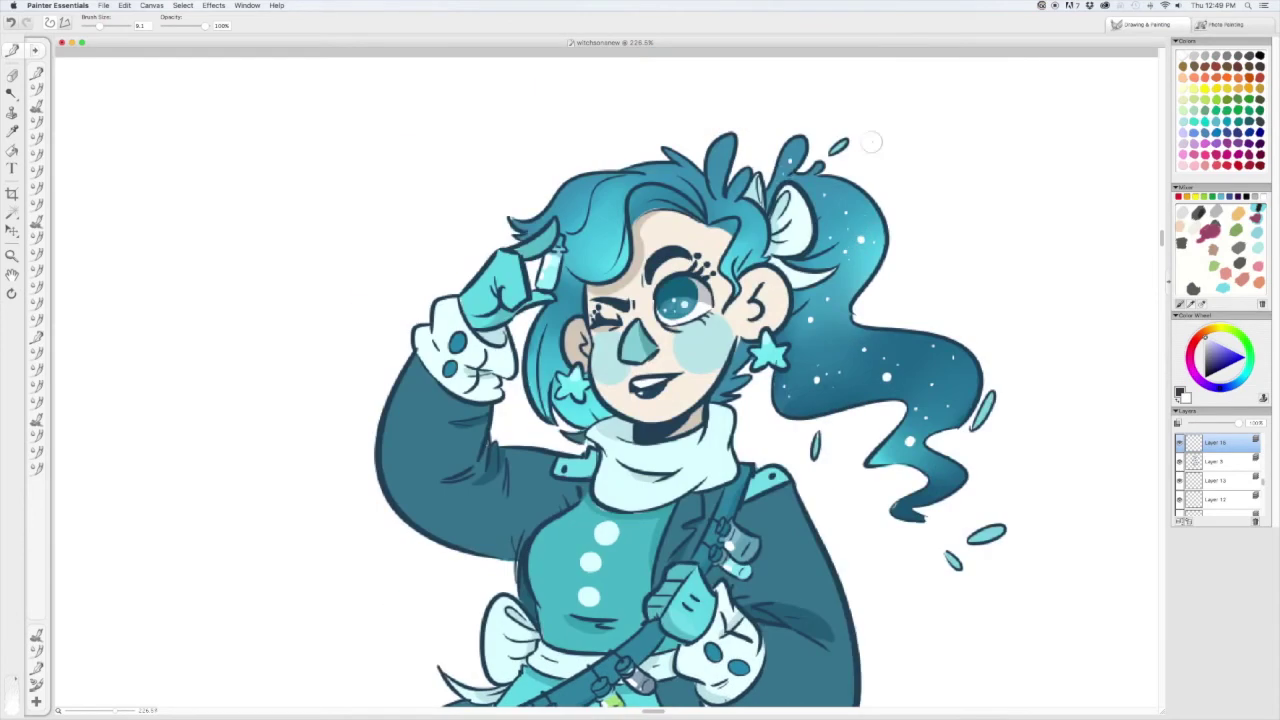
pyautogui.scroll(-4, 790, 163)
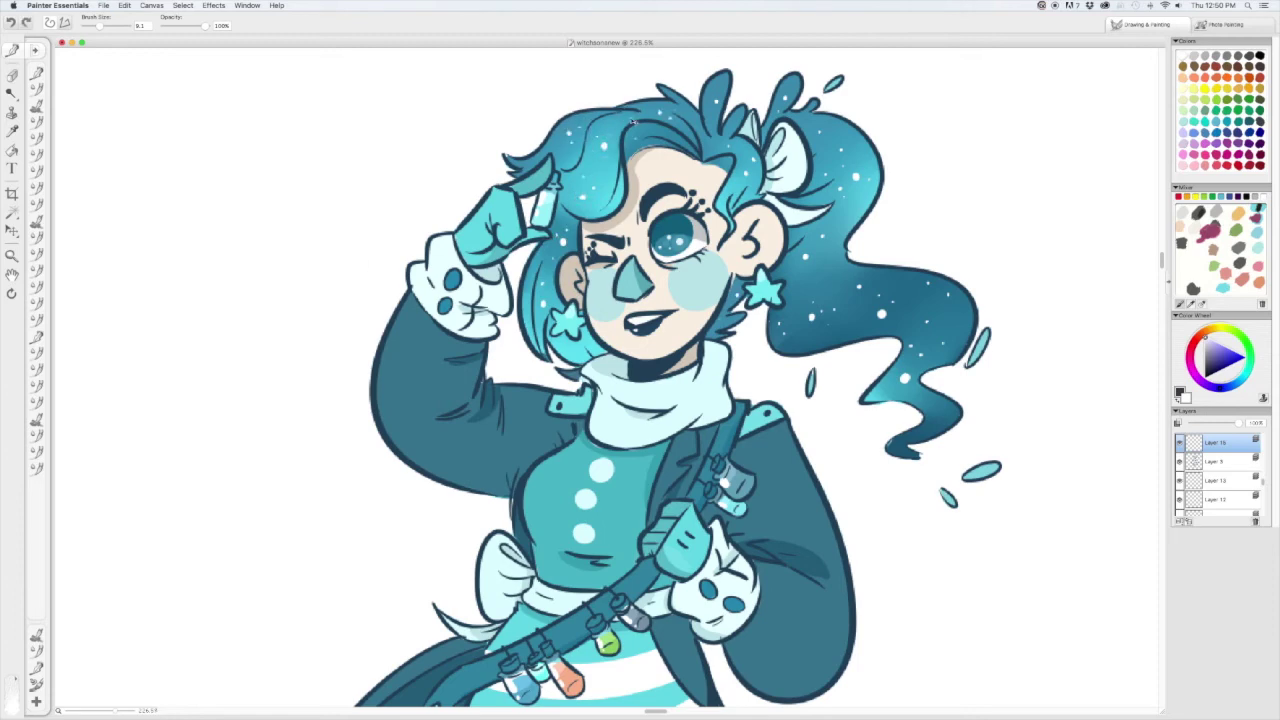
pyautogui.press('super+alt+0')
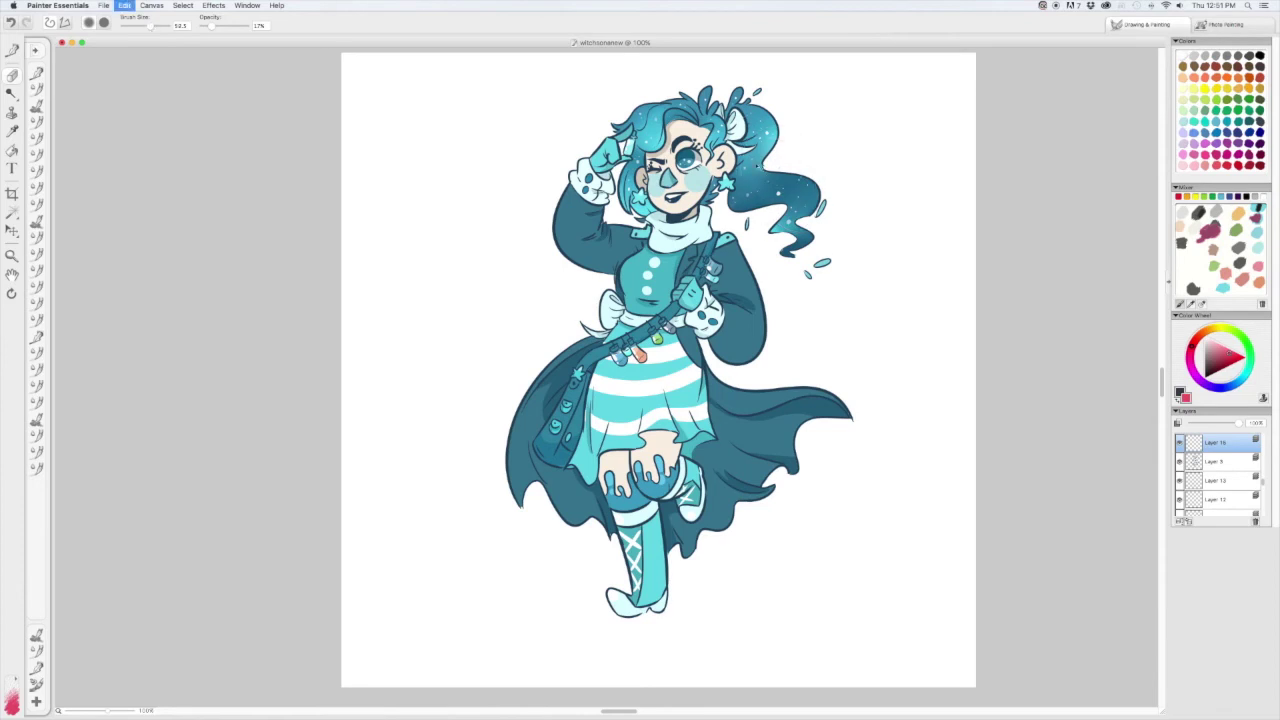
# - Reduce the opacity of the skirt stripes layer to blend the white bands into the turquoise
pyautogui.press('b')
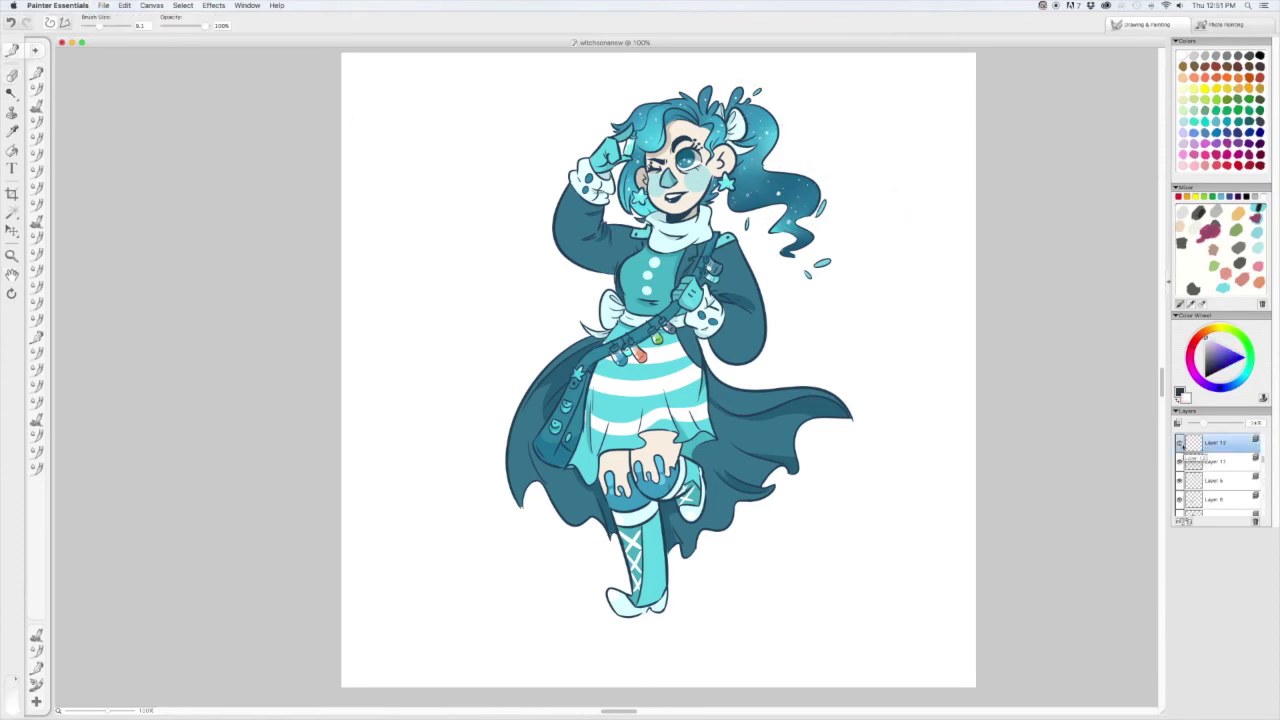
pyautogui.click(1185, 481)
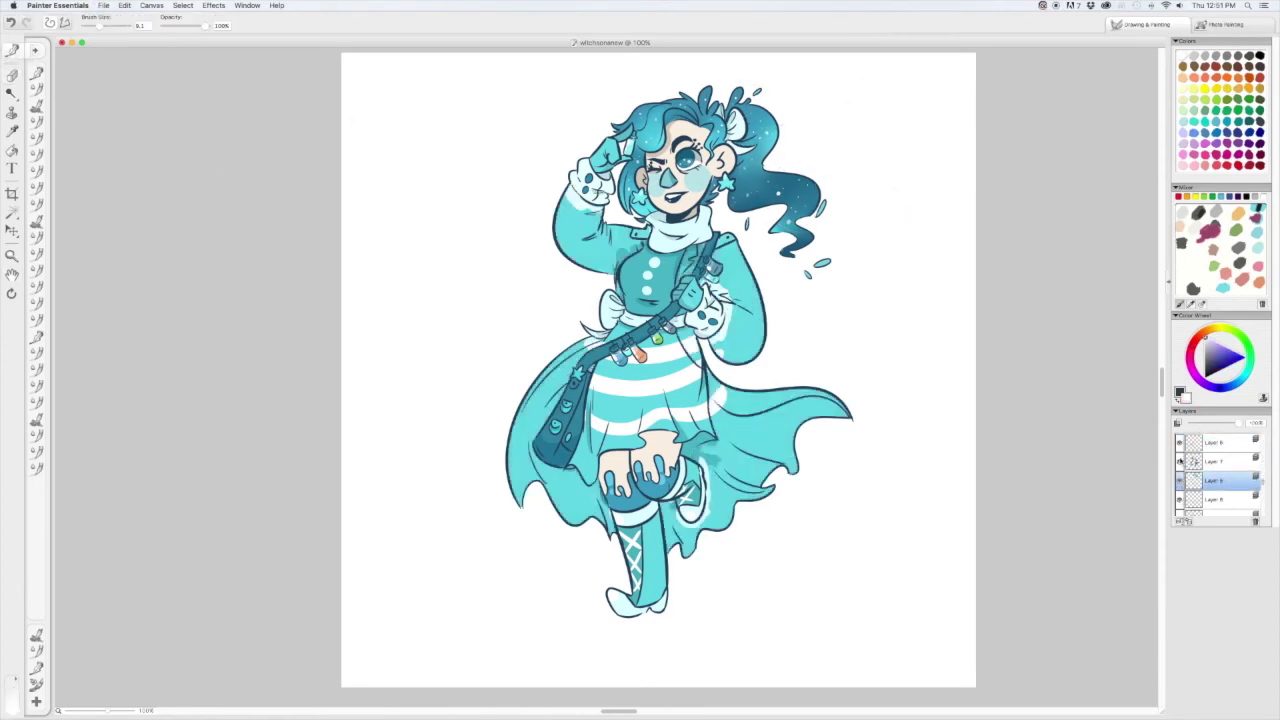
pyautogui.click(1200, 425)
pyautogui.click(1188, 445)
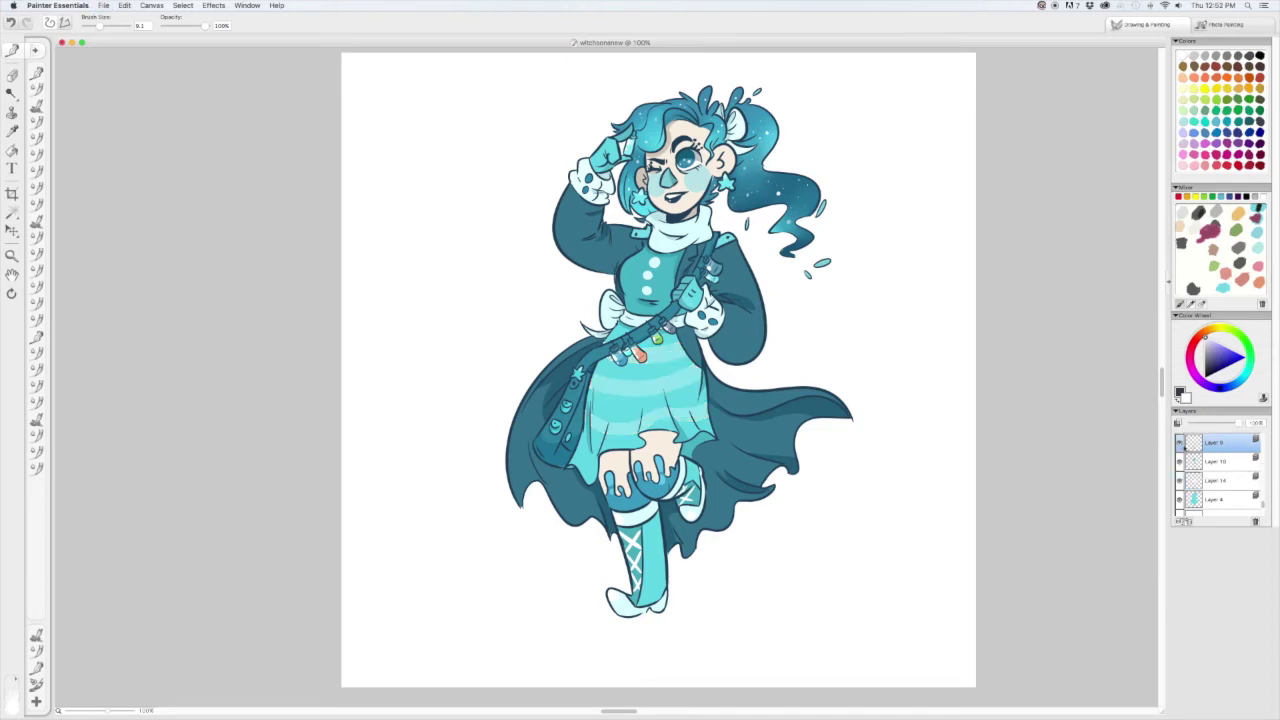
pyautogui.hscroll(-2, 658, 370)
# - Paint brown corks on the potion vials along the belt and strap on a new Layer 16 above the line art
pyautogui.click(1215, 499)
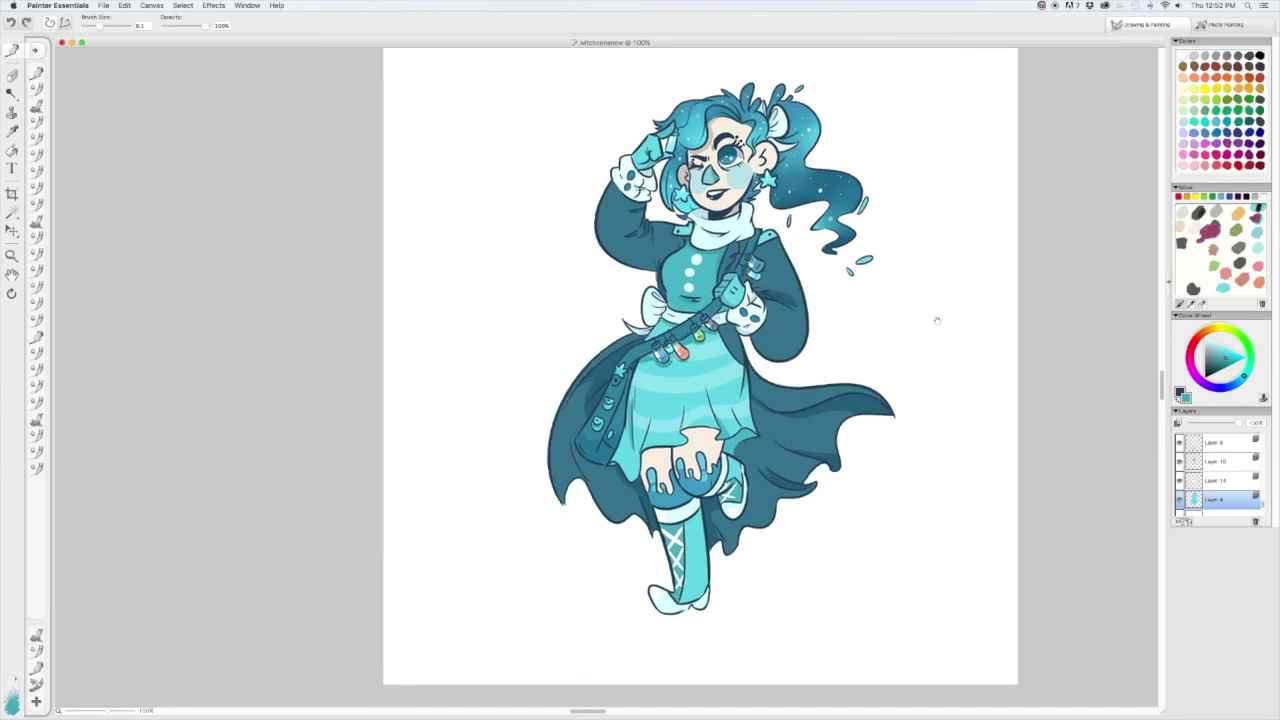
pyautogui.hscroll(-1, 919, 422)
pyautogui.scroll(1, 919, 422)
pyautogui.scroll(5, 697, 300)
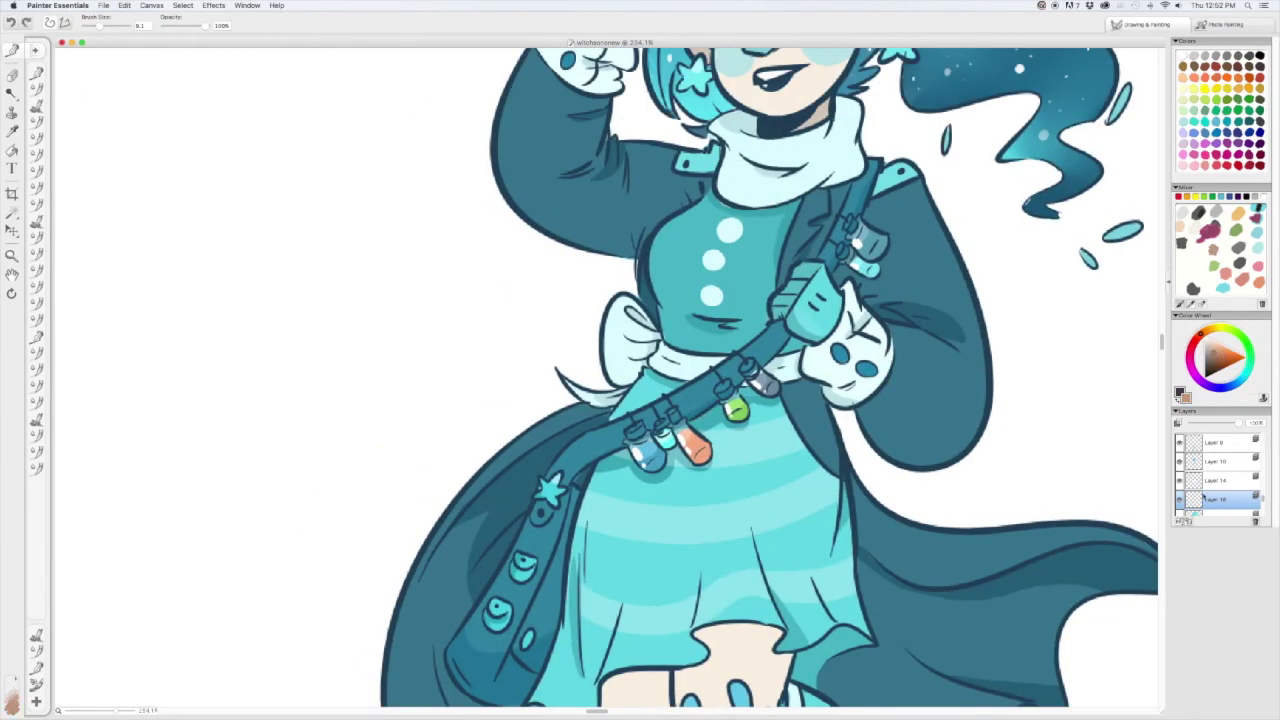
pyautogui.scroll(-3, 1202, 497)
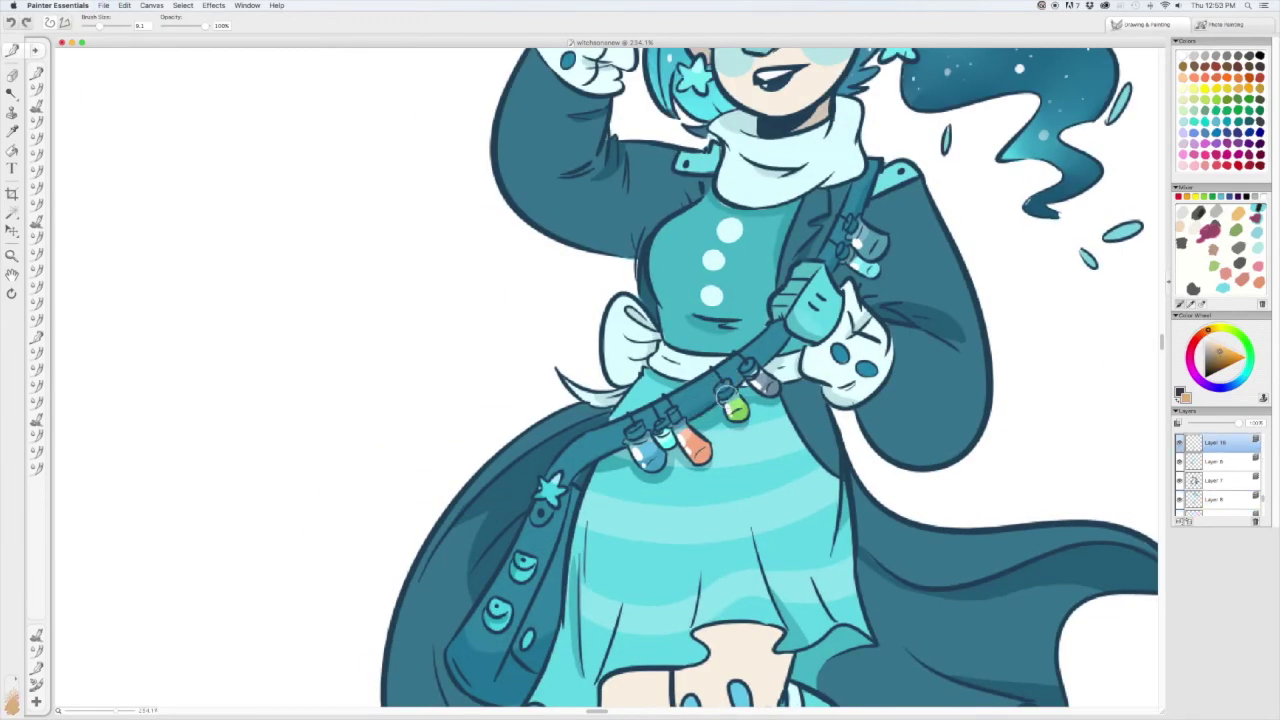
pyautogui.scroll(-3, 740, 415)
pyautogui.moveTo(506, 302); pyautogui.dragTo(672, 528)
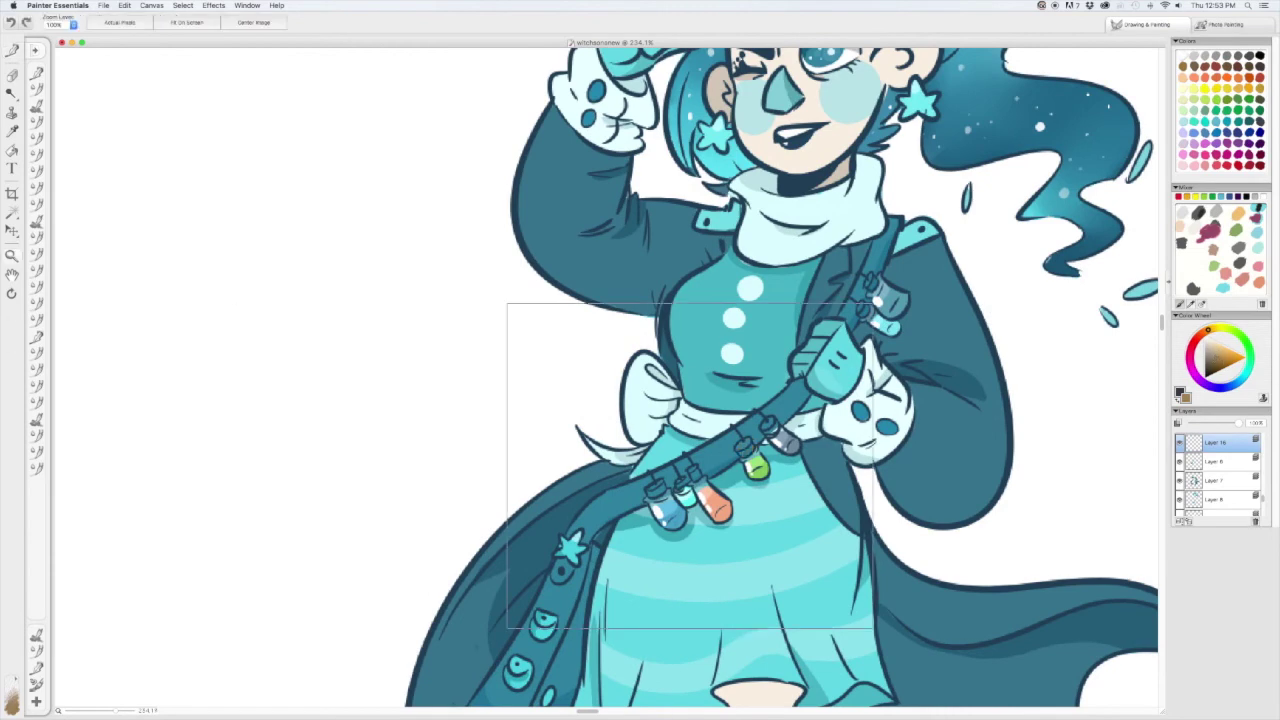
pyautogui.moveTo(526, 430); pyautogui.dragTo(636, 380)
# - Save the drawing and fill overlapping flat ellipses below the feet with translucent grey-blue as a ground shadow on Layer 17
pyautogui.press('super+s')
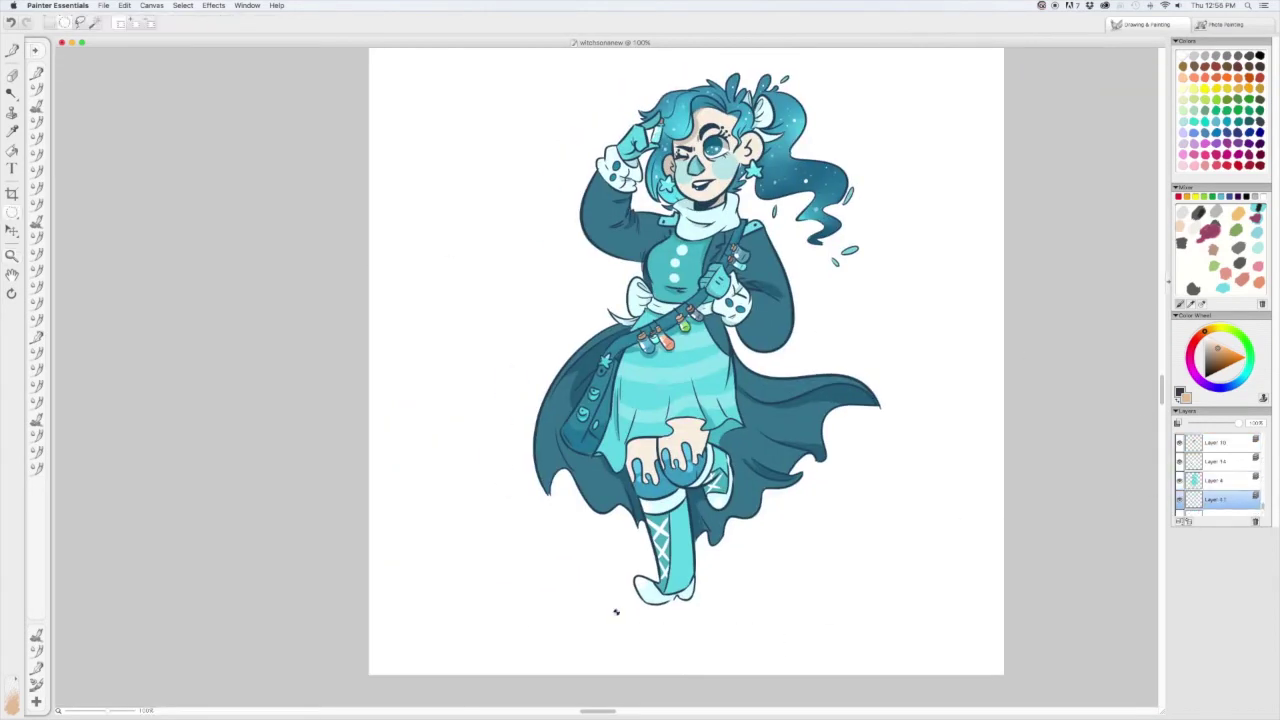
pyautogui.press('super+f')
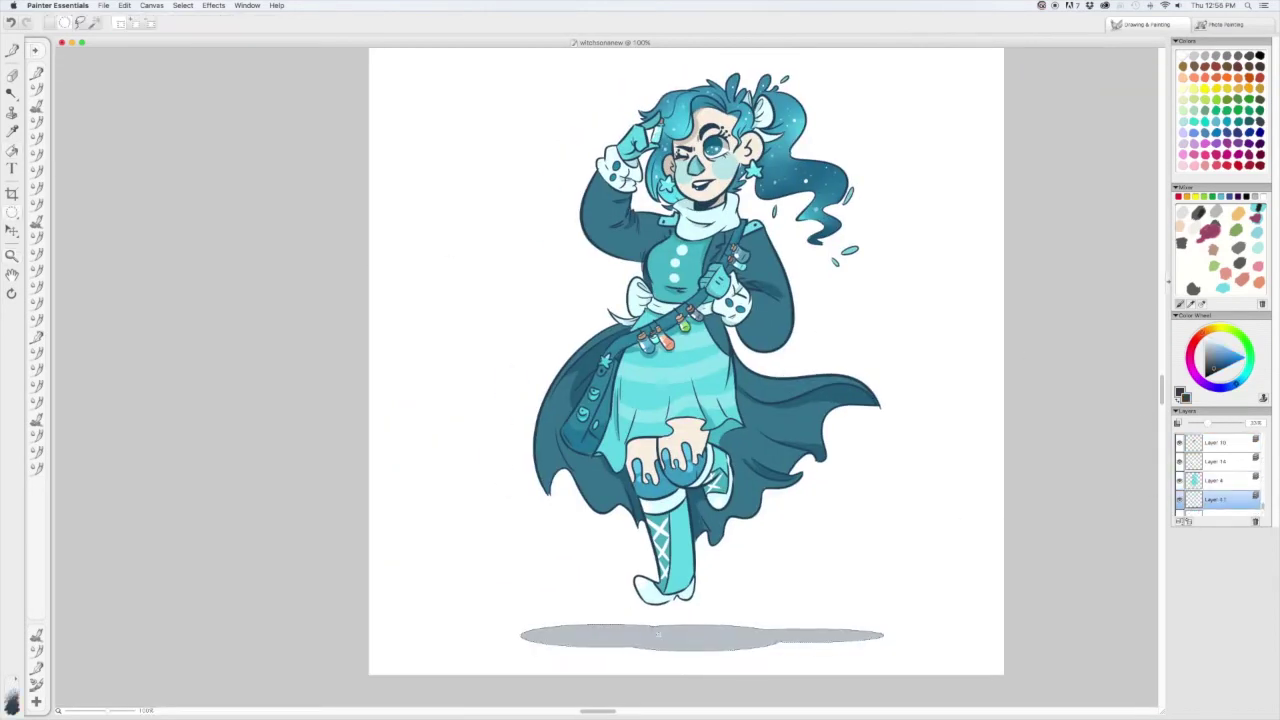
pyautogui.press('b')
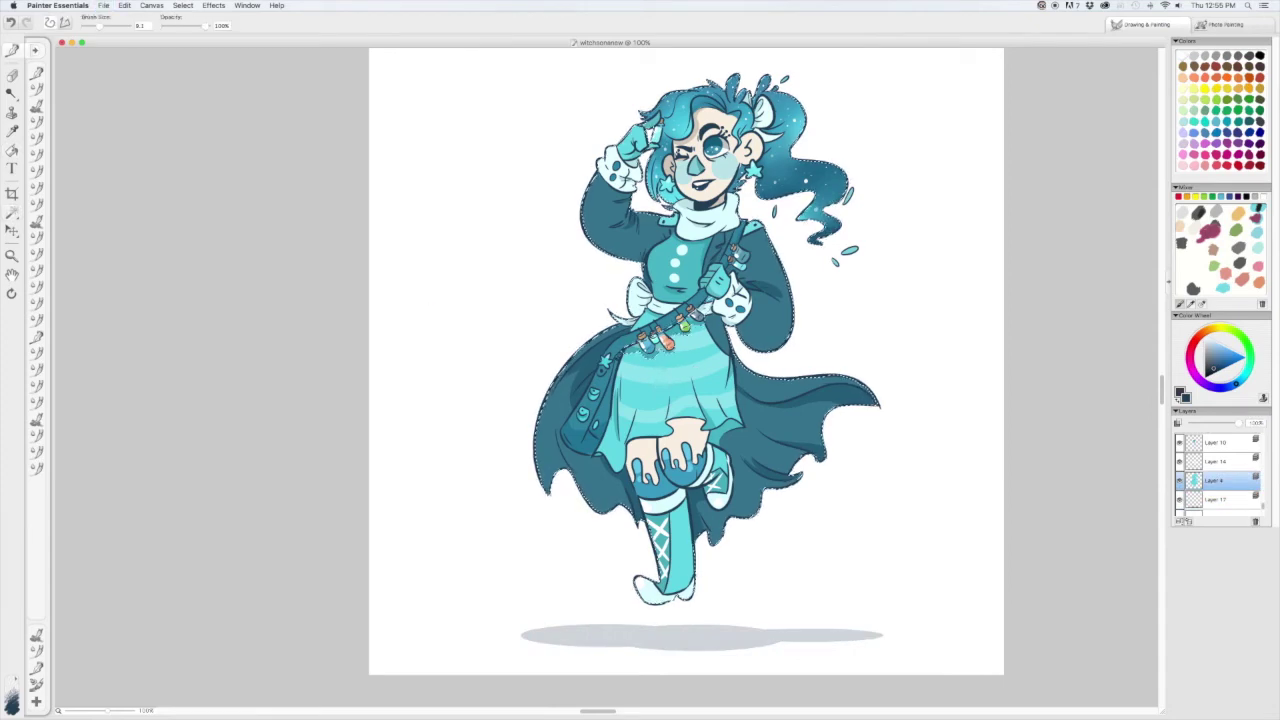
# - Fill the character's silhouette with translucent dark teal on a new layer above the colours and softly erase the lit areas
pyautogui.click(1187, 522)
pyautogui.press('k')
pyautogui.press('w')
pyautogui.hotkey('alt', '[')
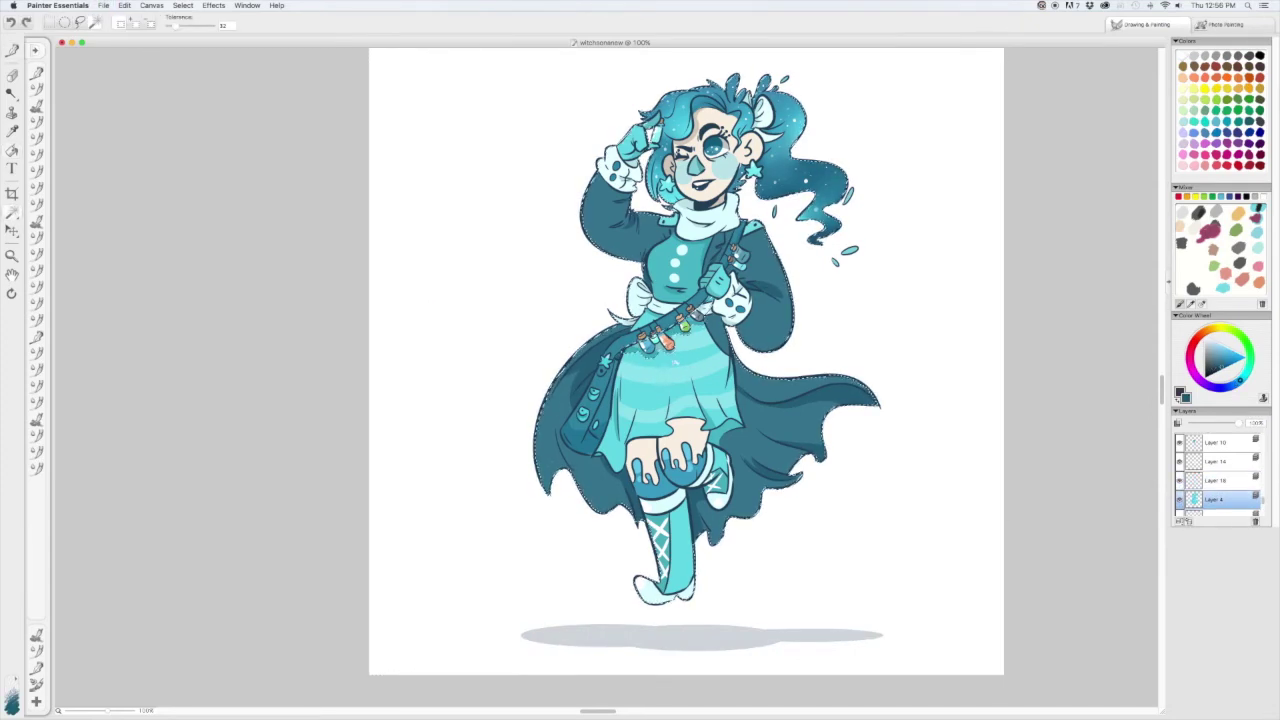
pyautogui.press('k')
pyautogui.hotkey('alt', ']')
pyautogui.press('b')
pyautogui.press('super+d')
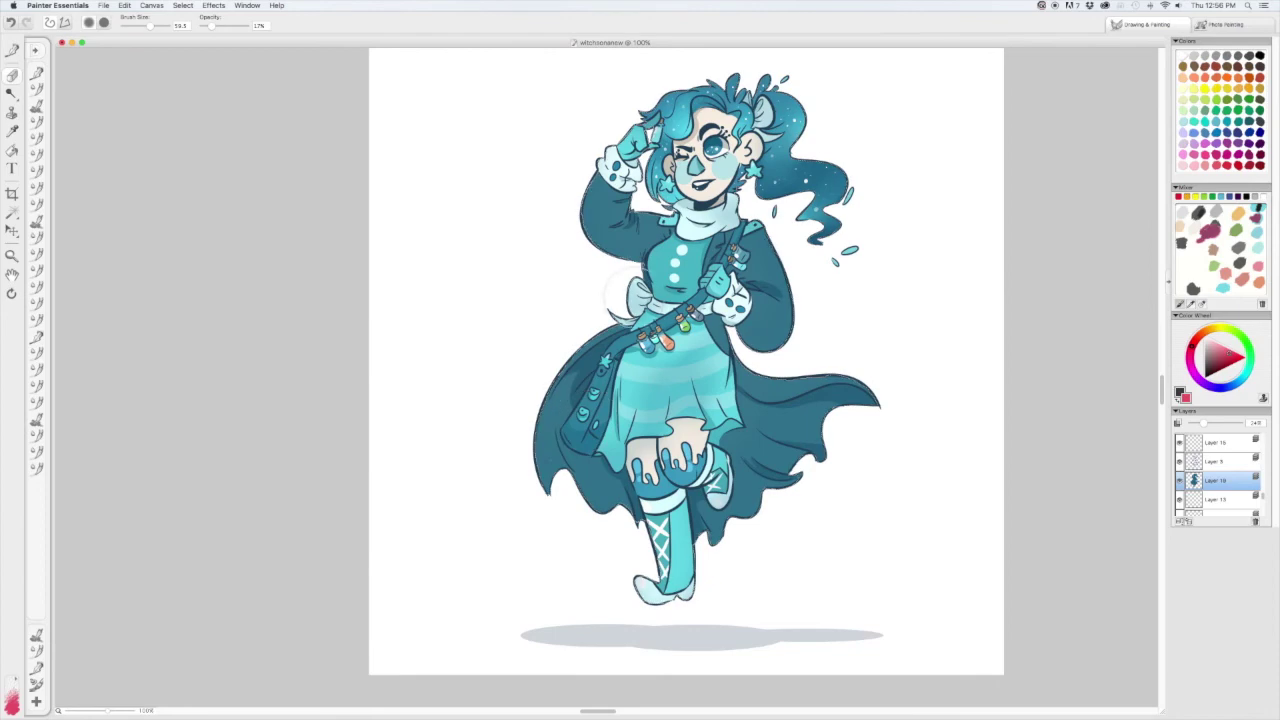
pyautogui.press('k')
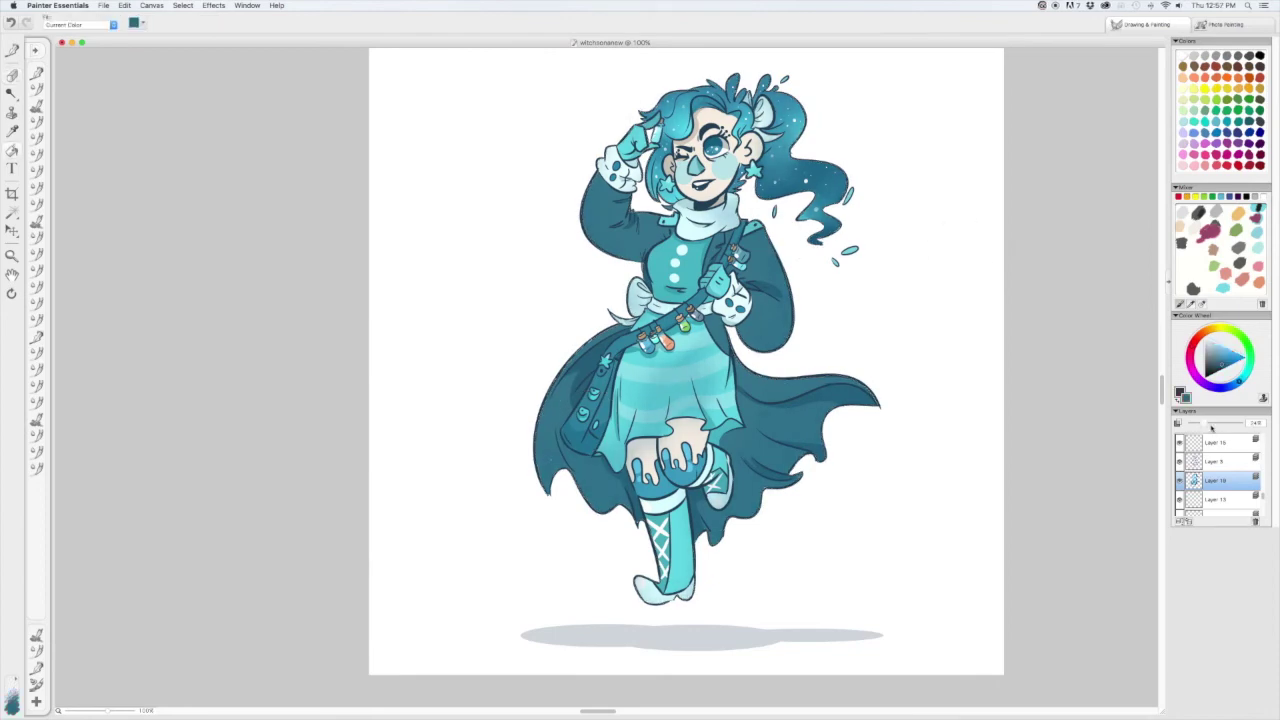
pyautogui.press('b')
pyautogui.press('super+d')
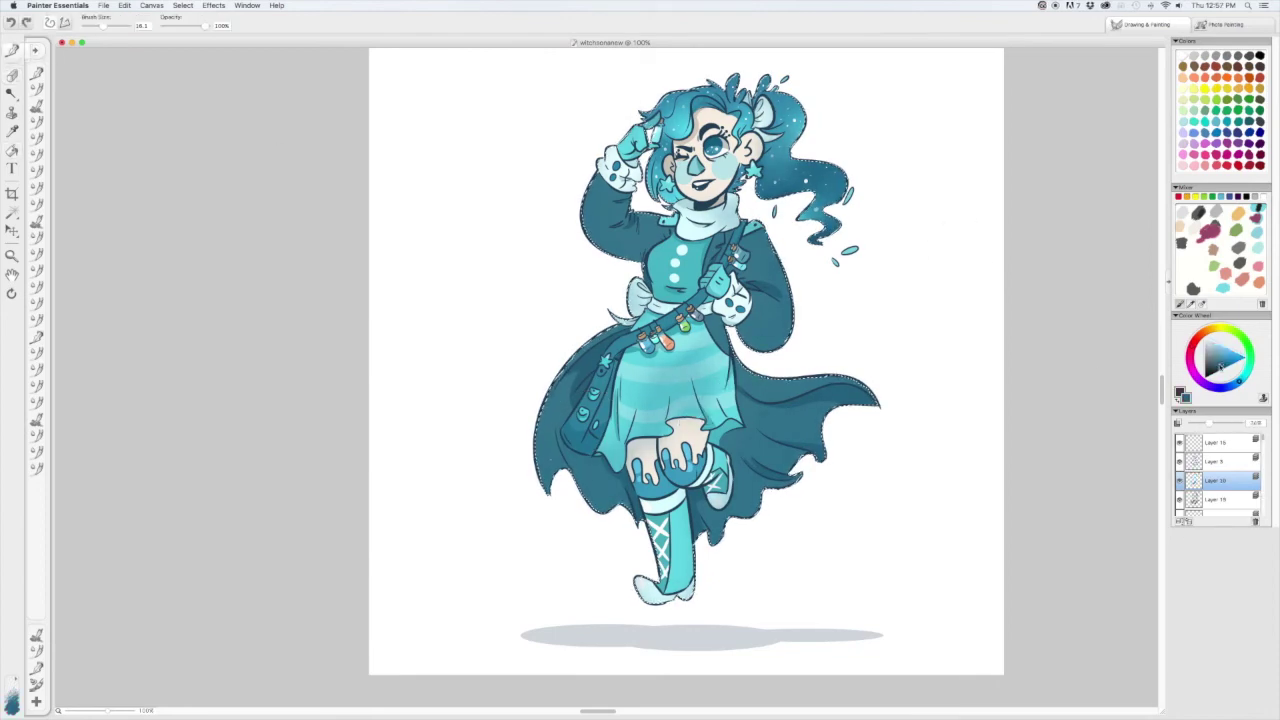
# - Paint translucent blue cast shadows on the face and hair on a new Layer 20, kept inside the character's silhouette
pyautogui.scroll(5, 700, 160)
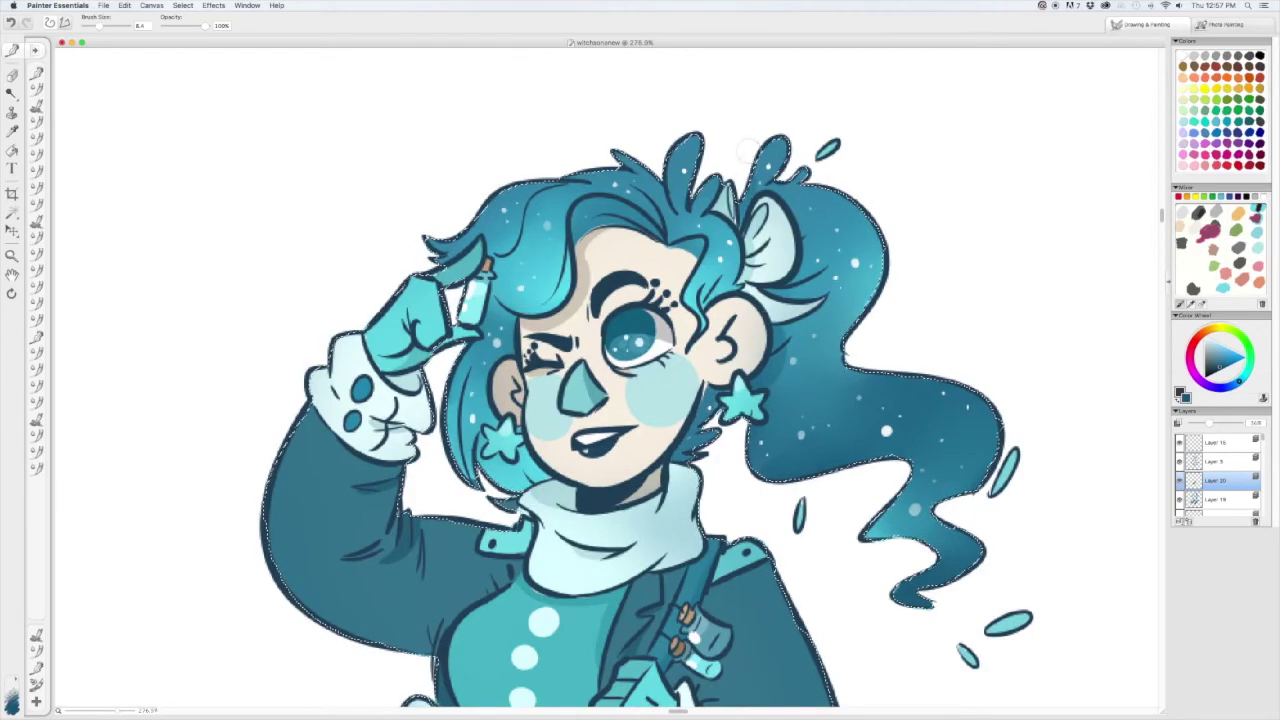
pyautogui.moveTo(829, 296); pyautogui.dragTo(885, 226)
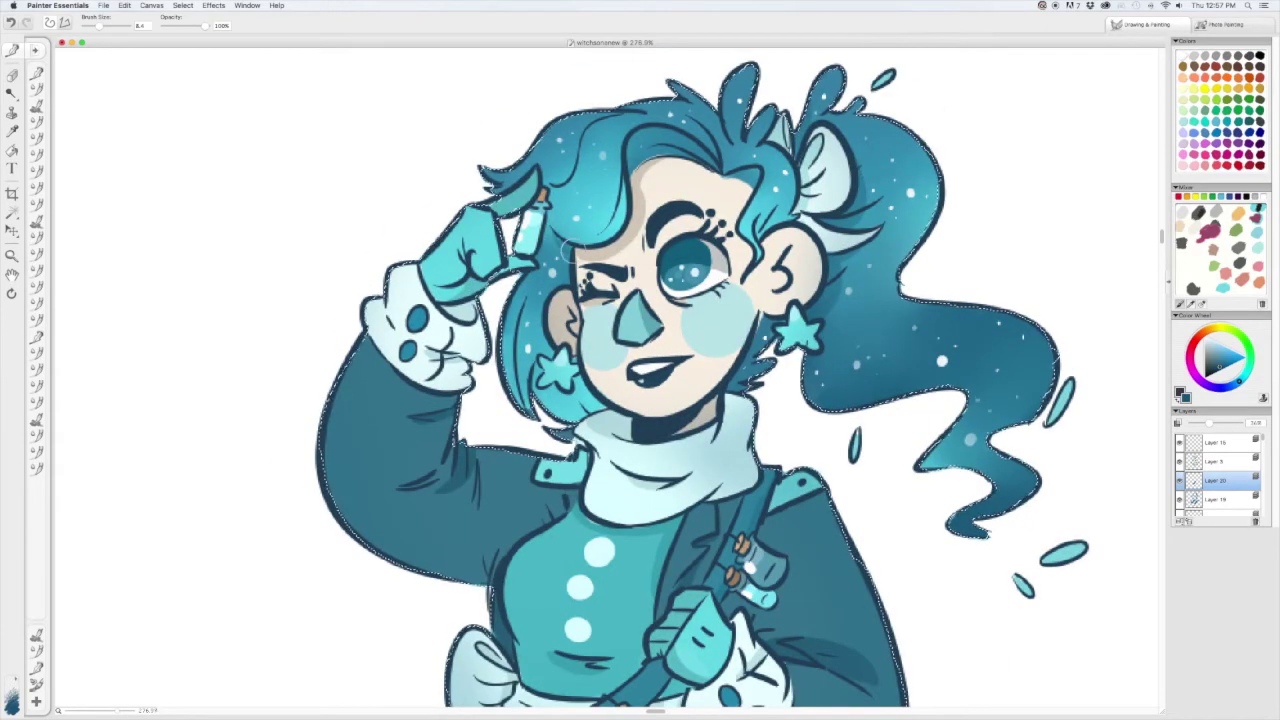
pyautogui.scroll(-3, 720, 380)
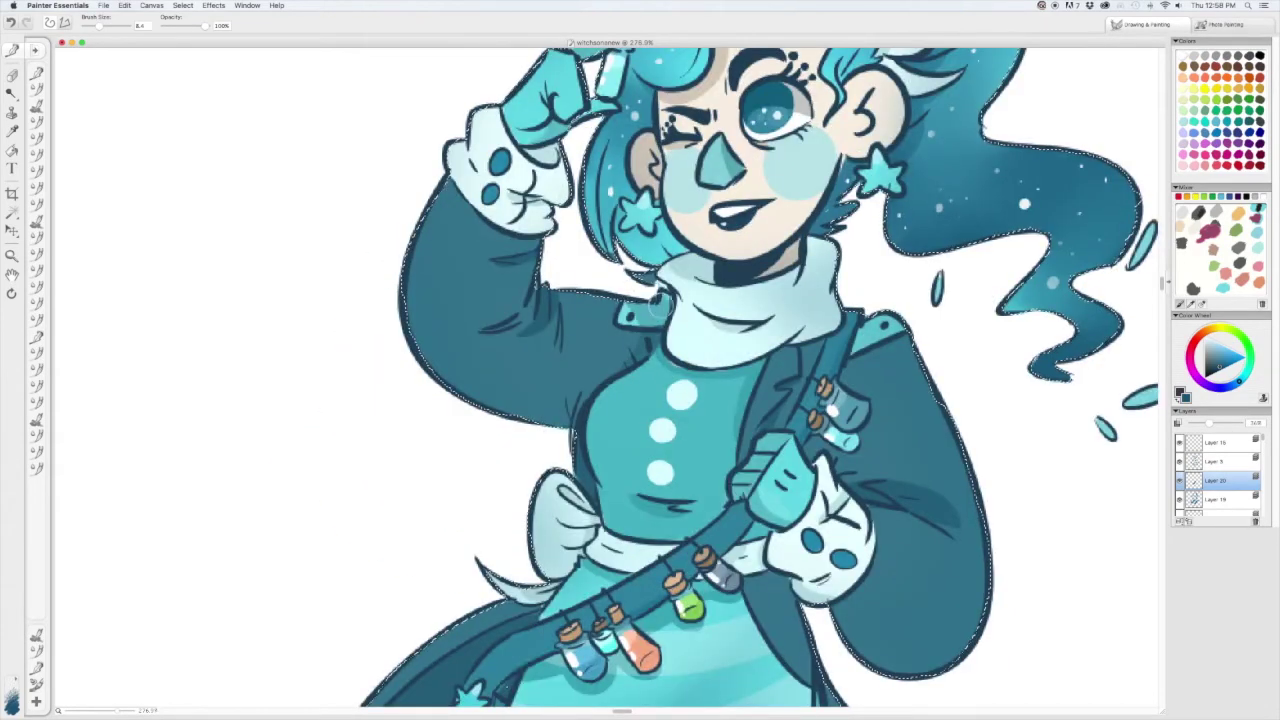
# - Shade the torso, shoulder strap and hanging bag with the same translucent blue on Layer 20
pyautogui.scroll(-4, 720, 380)
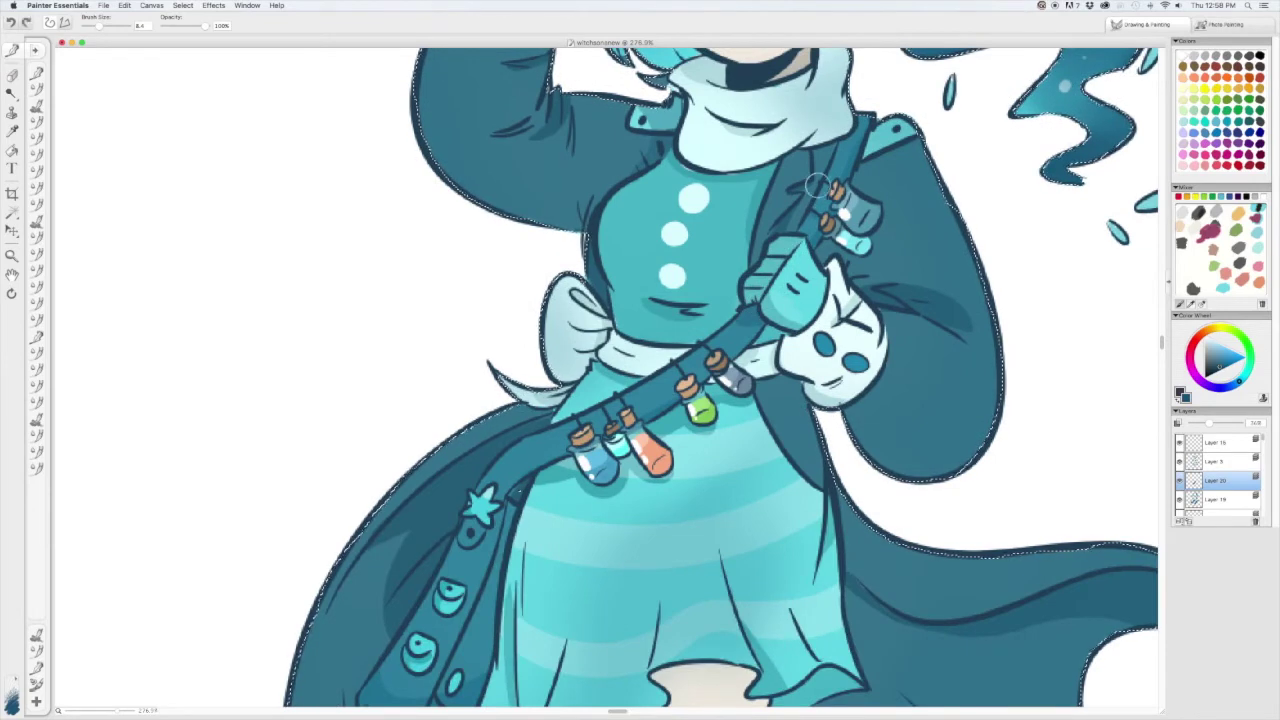
pyautogui.scroll(-3, 640, 422)
pyautogui.hscroll(-2, 640, 422)
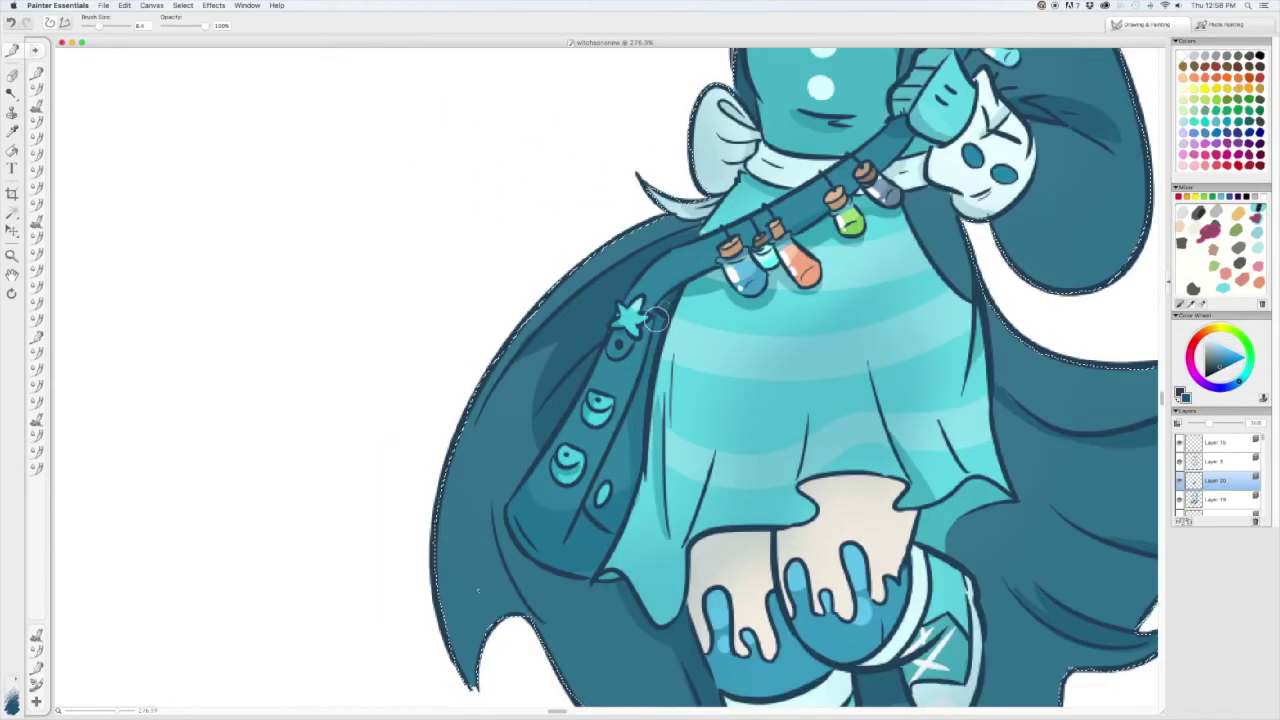
pyautogui.scroll(-3, 640, 422)
pyautogui.hscroll(1, 640, 422)
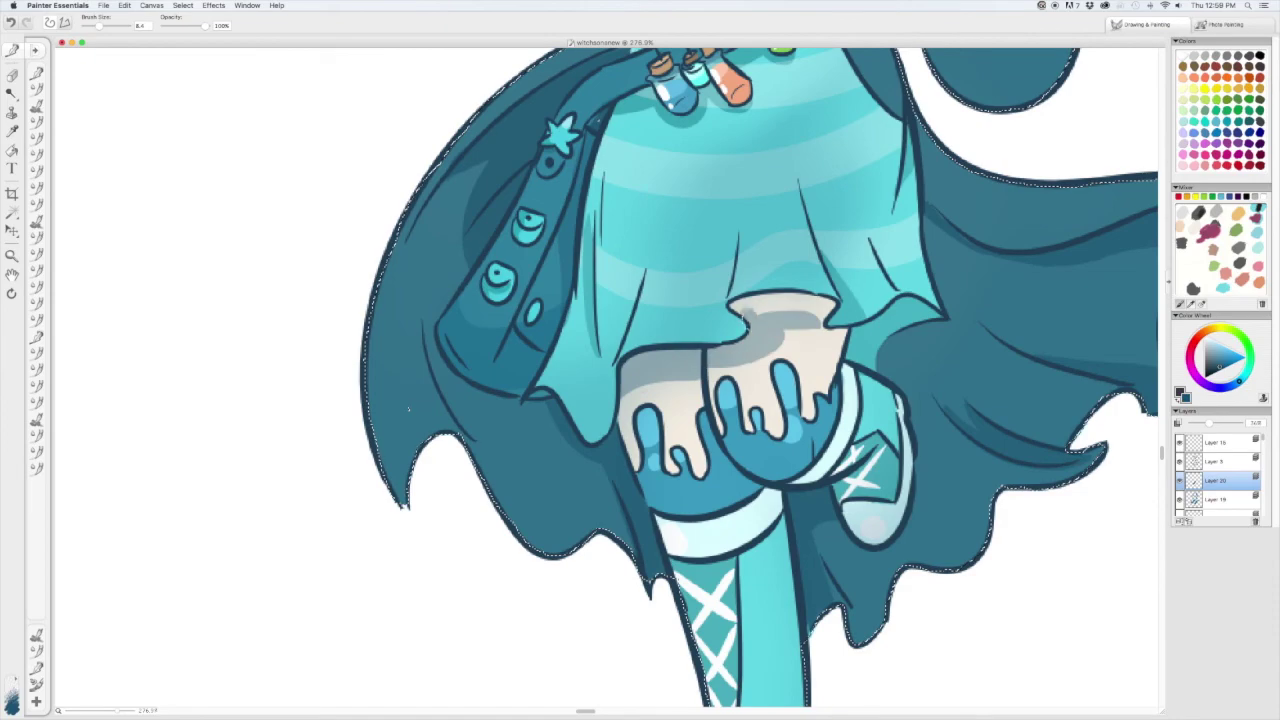
# - Paint translucent shadows across the thighs beneath the skirt hem and deepen the skirt's folds
pyautogui.moveTo(825, 330); pyautogui.dragTo(754, 298)
pyautogui.scroll(-1, 640, 400)
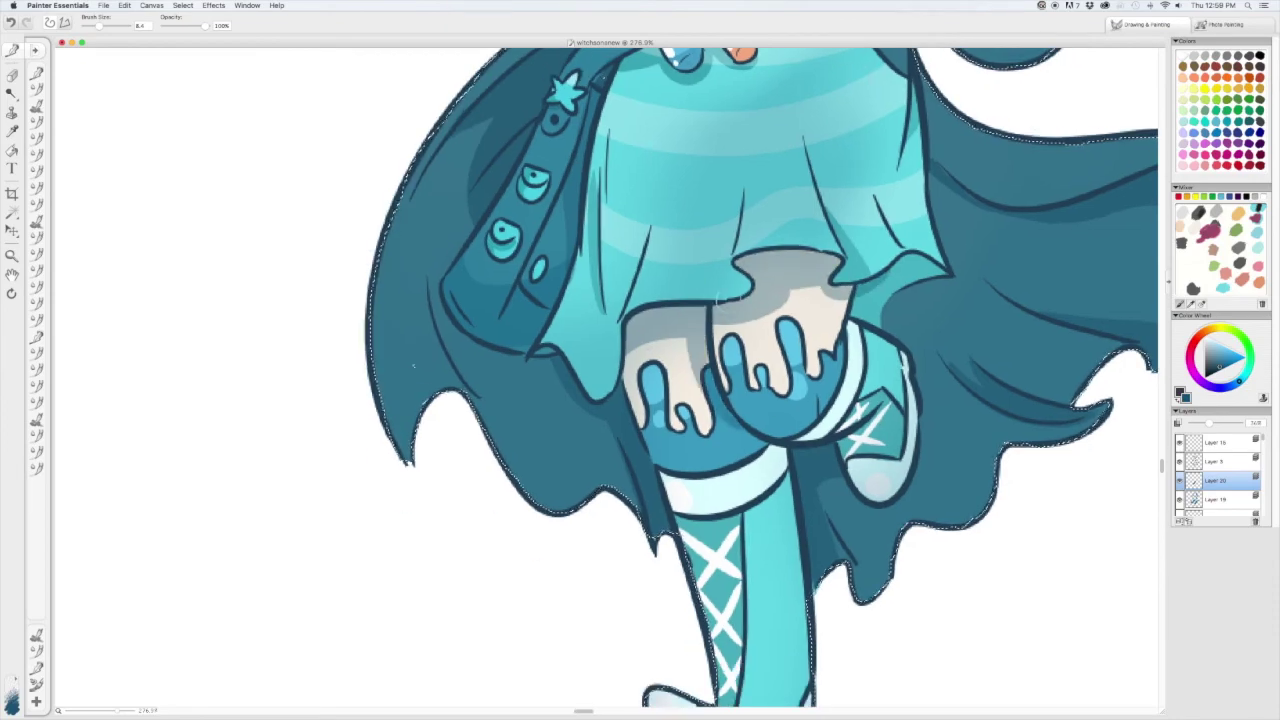
pyautogui.scroll(5, 640, 400)
pyautogui.scroll(-5, 770, 318)
pyautogui.hscroll(1, 770, 318)
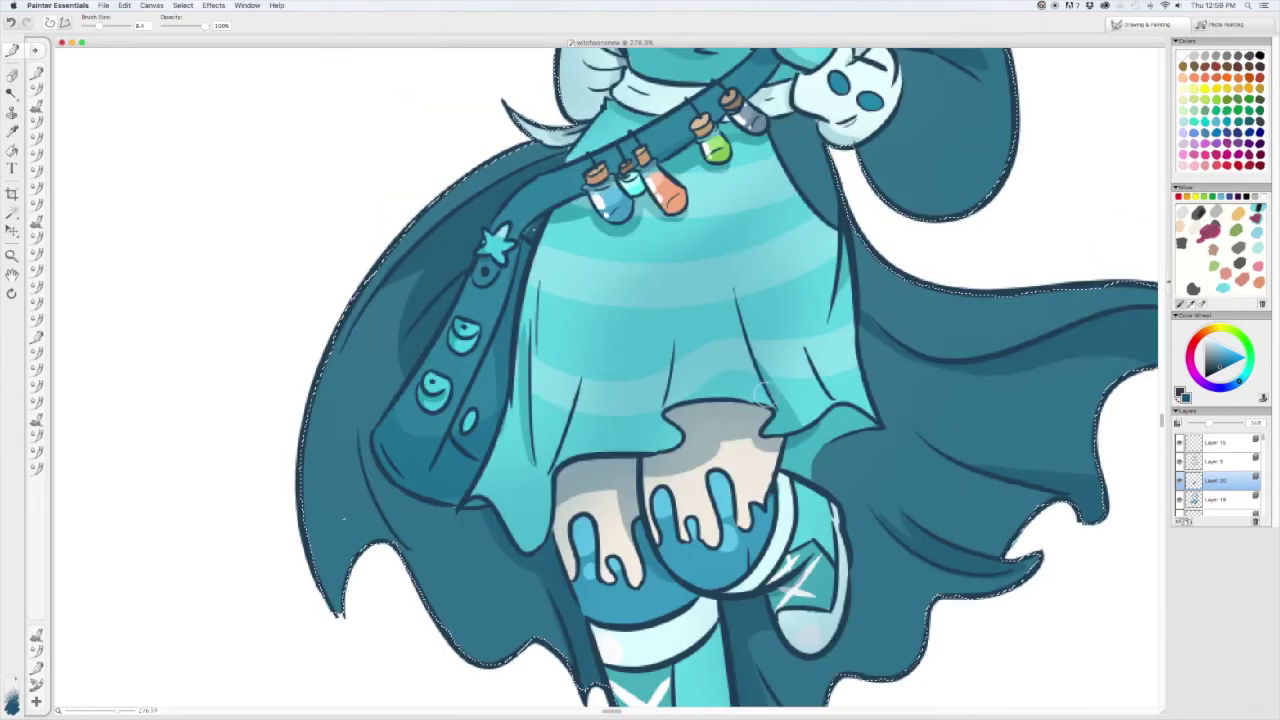
pyautogui.scroll(8, 770, 318)
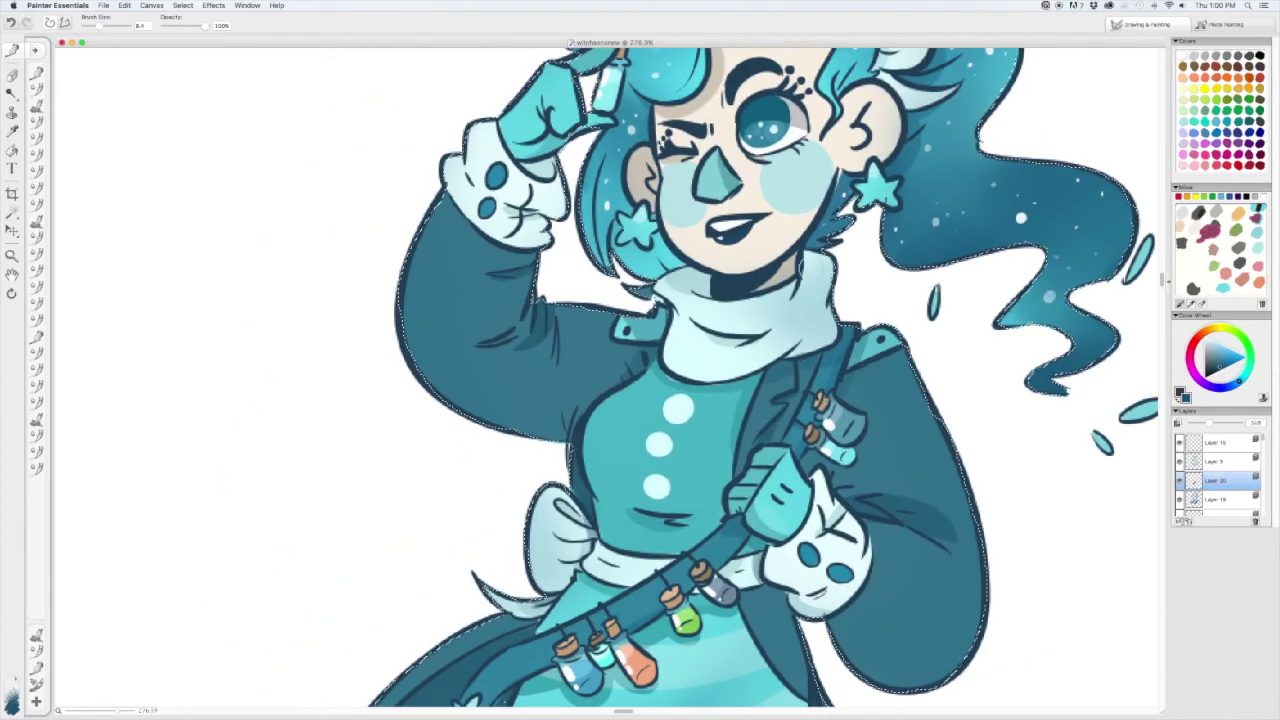
pyautogui.scroll(-2, 770, 370)
pyautogui.hscroll(1, 770, 370)
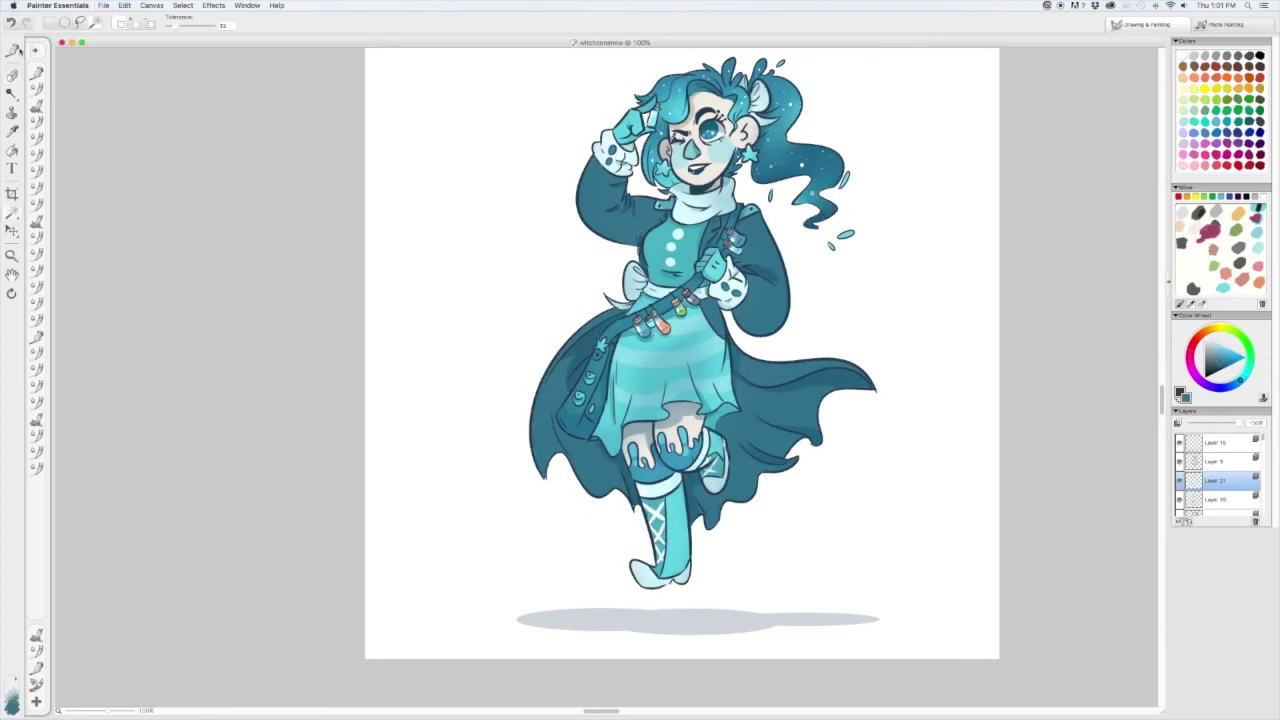
# - Paint soft coloured glows around the potion vials on Layer 21 and apply the last-used effect to them
pyautogui.click(14, 49)
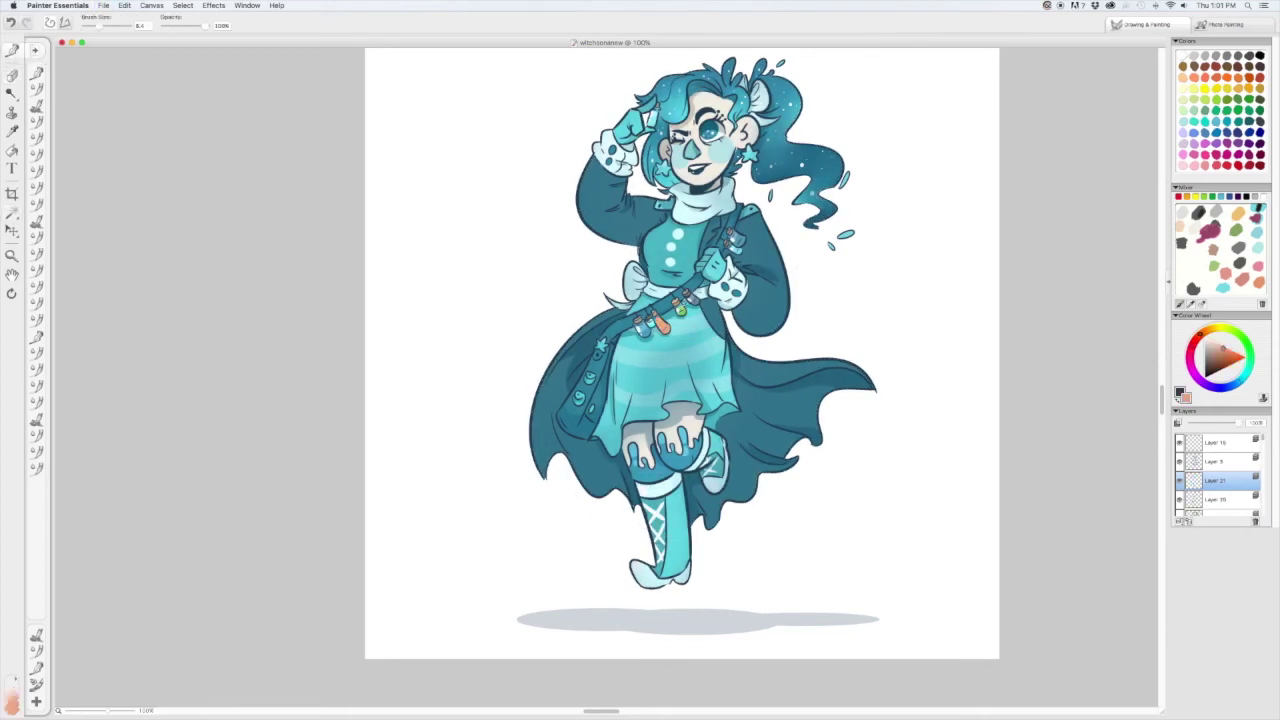
pyautogui.click(213, 5)
pyautogui.click(240, 17)
pyautogui.click(737, 423)
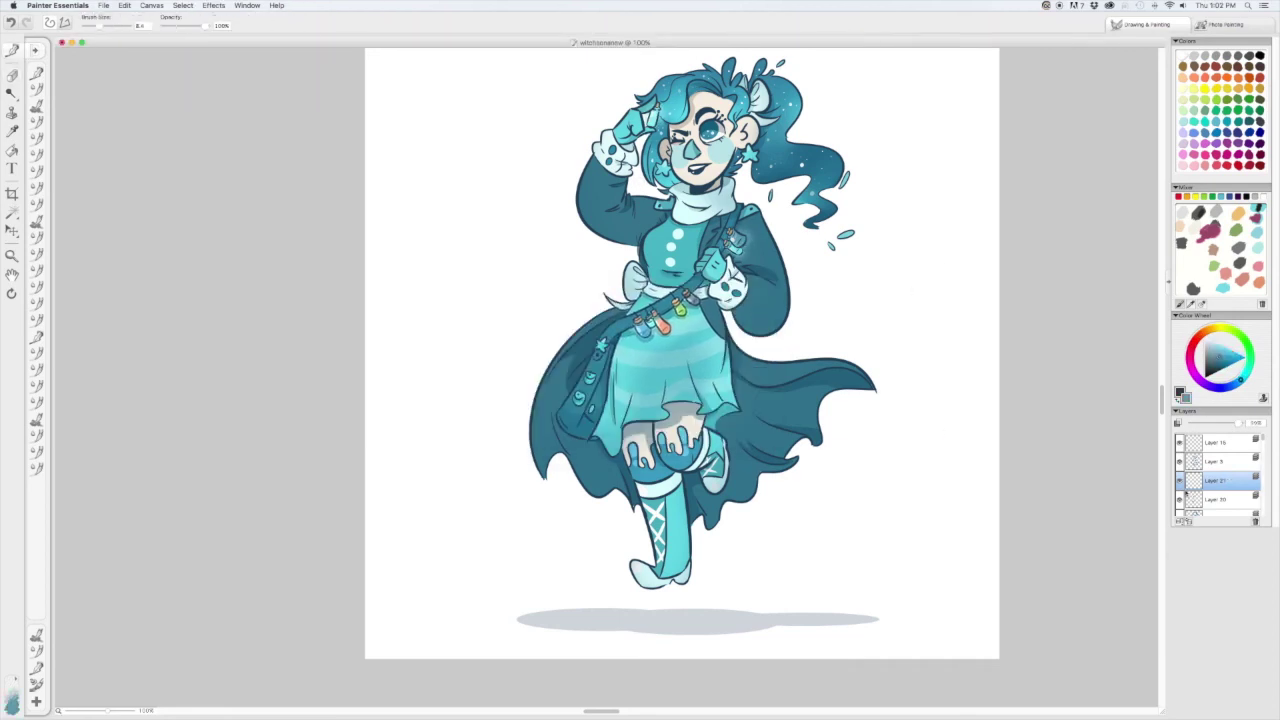
# - Paint a bright aqua outline around the hair and ponytail on a new layer beneath the character's colours, saving along the way
pyautogui.scroll(2, 686, 378)
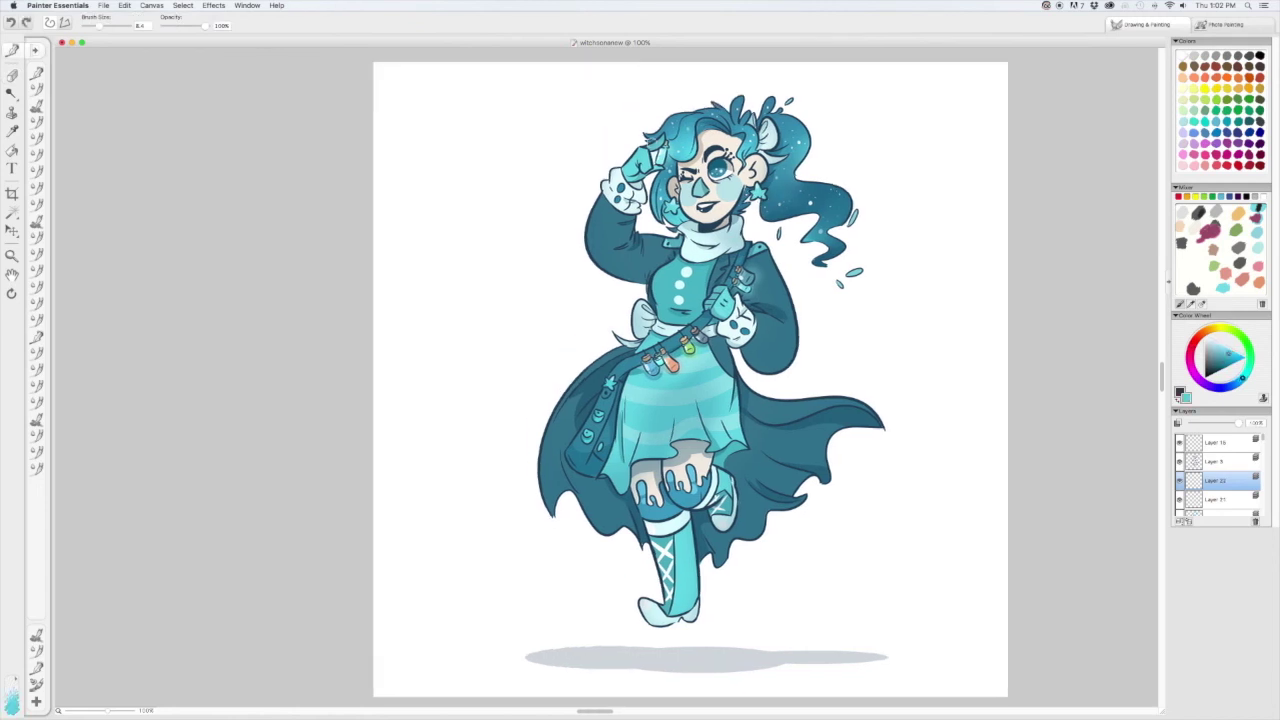
pyautogui.scroll(-2, 1213, 457)
pyautogui.moveTo(690, 110)
pyautogui.mouseDown()
pyautogui.moveTo(745, 95)
pyautogui.moveTo(800, 180)
pyautogui.mouseUp()
pyautogui.press('super+z')
pyautogui.press('super+s')
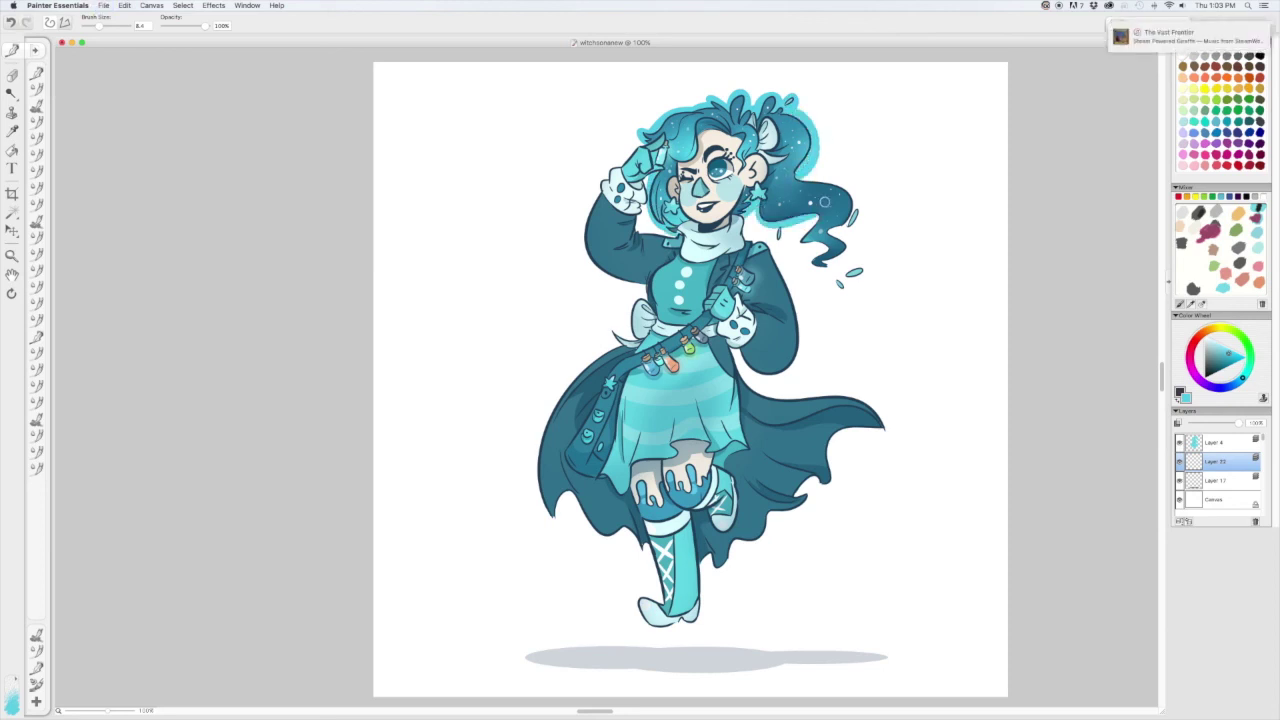
pyautogui.moveTo(810, 168); pyautogui.dragTo(818, 238)
pyautogui.moveTo(812, 174); pyautogui.dragTo(852, 210)
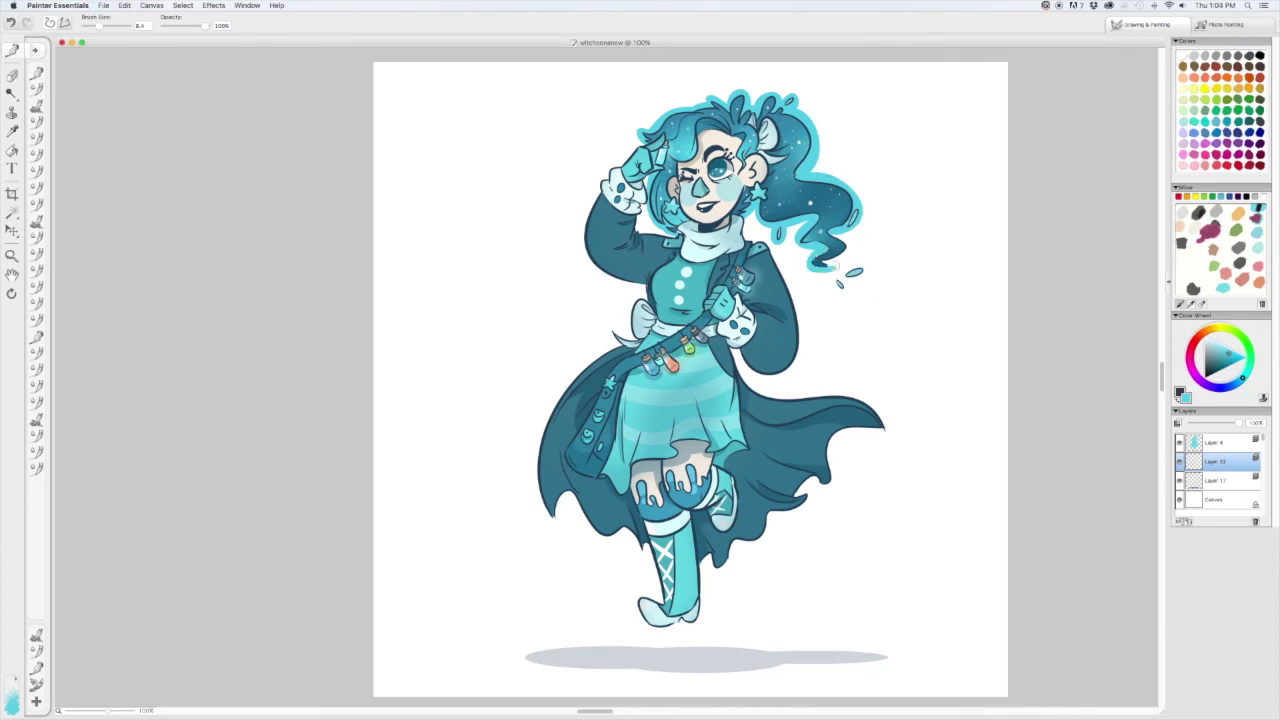
# - Undo the last two outline strokes, lower the layer's opacity and continue the halo around both sleeves with a larger brush
pyautogui.press('super+z')
pyautogui.press('super+z')
pyautogui.moveTo(757, 268)
pyautogui.mouseDown()
pyautogui.moveTo(805, 360)
pyautogui.moveTo(760, 380)
pyautogui.moveTo(775, 262)
pyautogui.mouseUp()
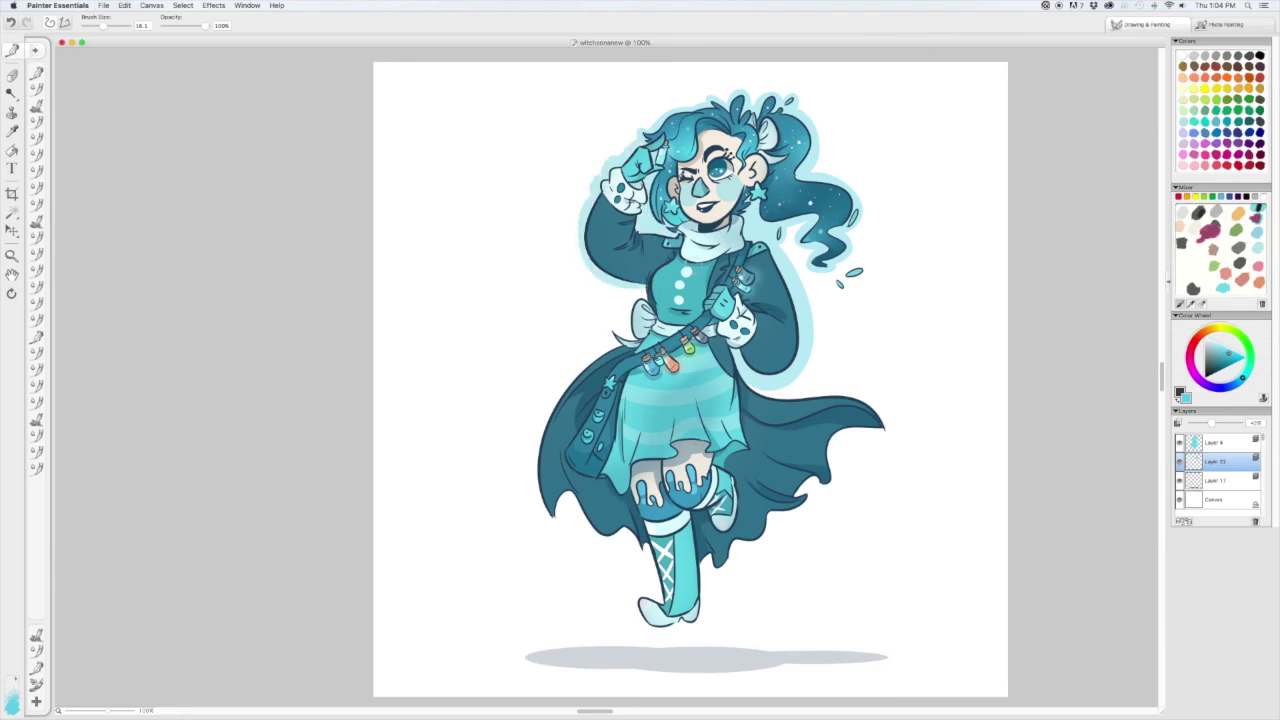
# - Extend the pale aqua halo around the skirt bow, billowing coat and boots, and touch it up around the head
pyautogui.moveTo(585, 196)
pyautogui.mouseDown()
pyautogui.moveTo(657, 300)
pyautogui.moveTo(585, 335)
pyautogui.moveTo(530, 470)
pyautogui.moveTo(550, 490)
pyautogui.moveTo(640, 520)
pyautogui.moveTo(738, 505)
pyautogui.moveTo(805, 450)
pyautogui.moveTo(830, 400)
pyautogui.moveTo(884, 384)
pyautogui.moveTo(785, 350)
pyautogui.mouseUp()
pyautogui.scroll(-2, 603, 268)
pyautogui.scroll(-2, 785, 350)
pyautogui.hscroll(-2, 785, 350)
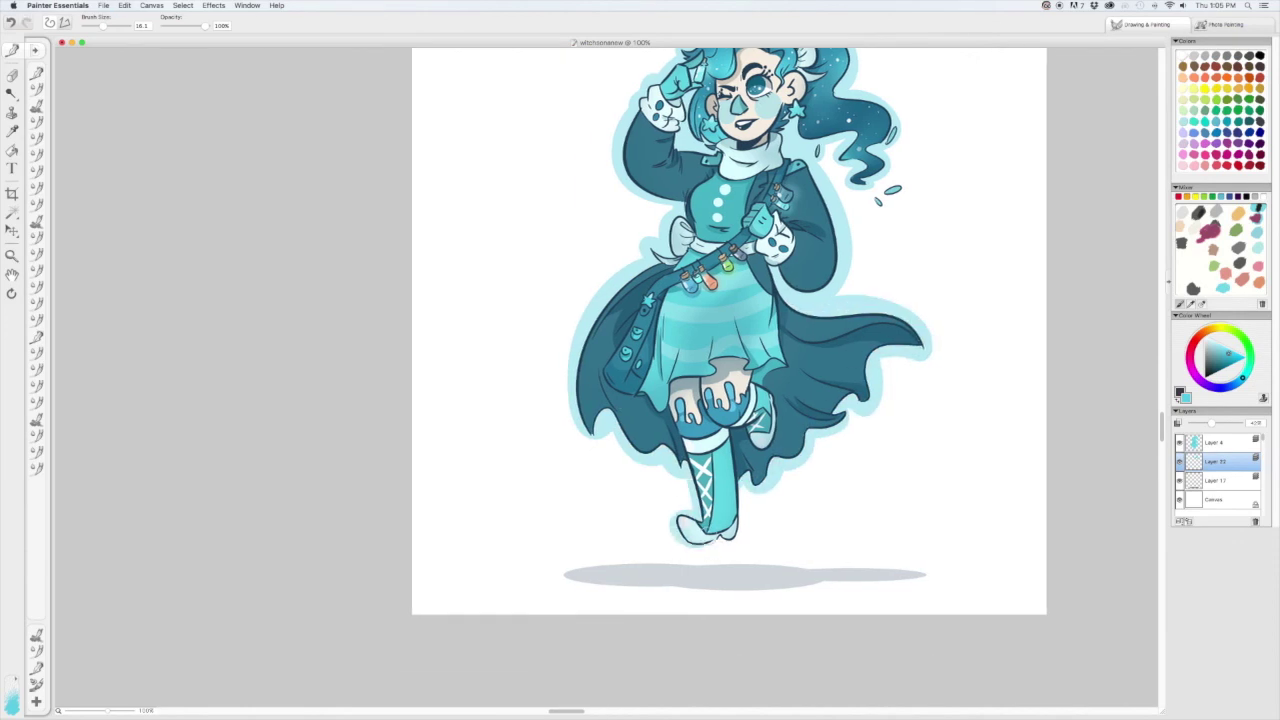
pyautogui.scroll(3, 730, 330)
pyautogui.hscroll(2, 730, 330)
pyautogui.moveTo(638, 162); pyautogui.dragTo(745, 112)
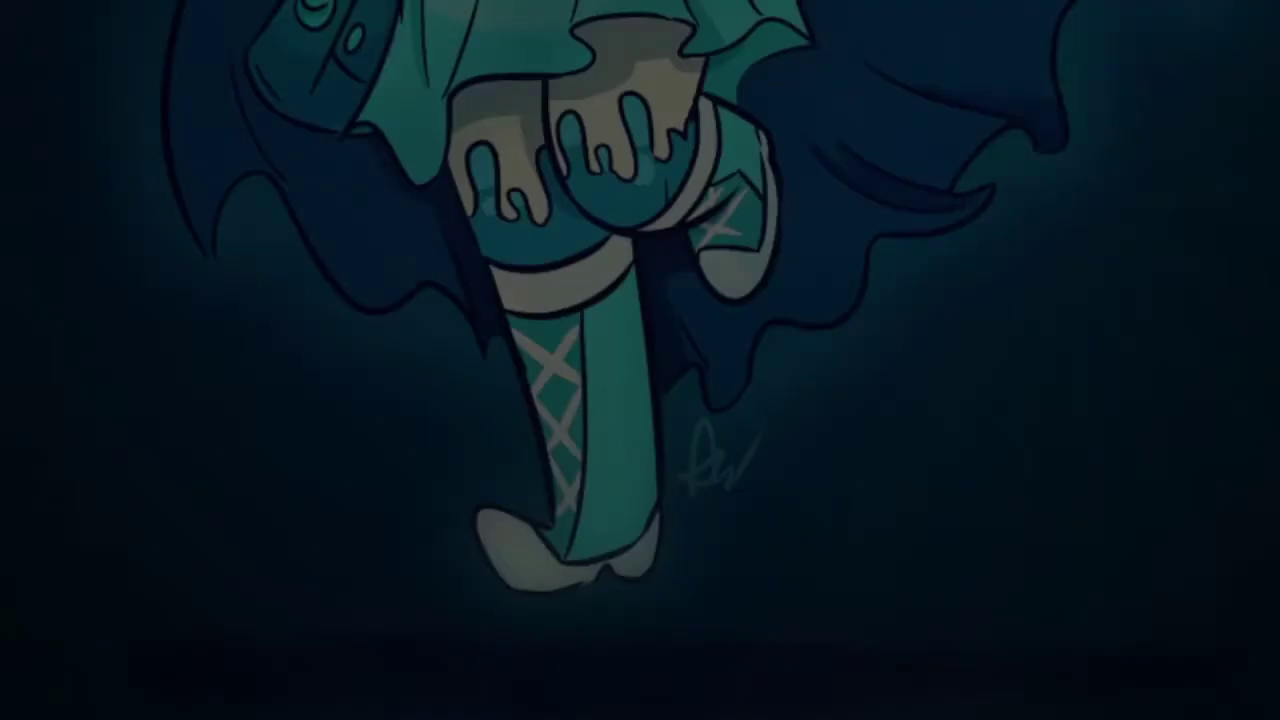